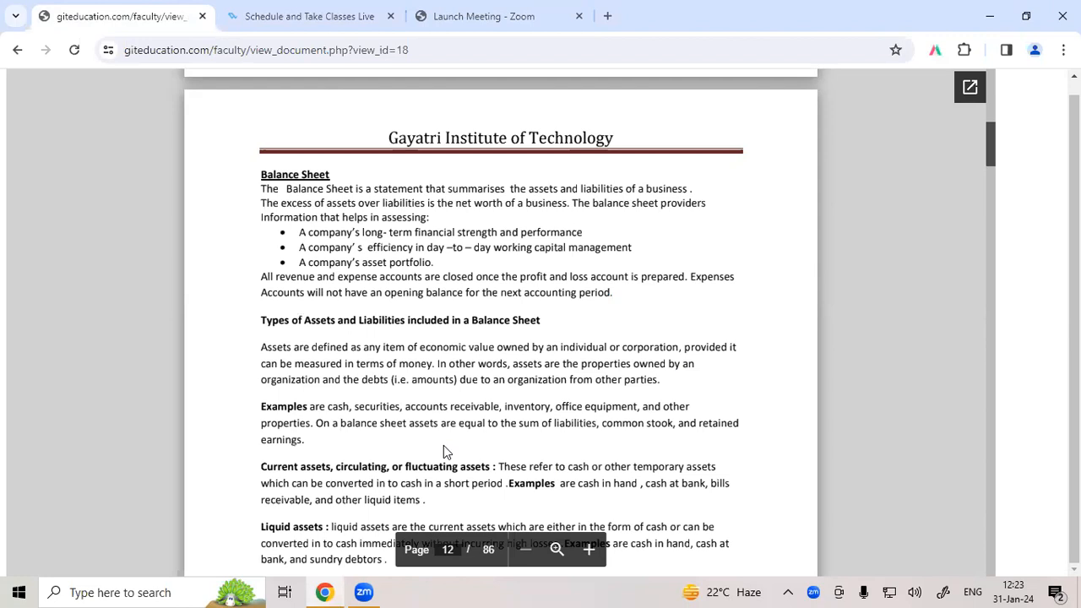
- Examine the asset definitions, the Balance Sheet Format table and the example particulars on pages 12 and 13
scroll(443, 446, down, 3)
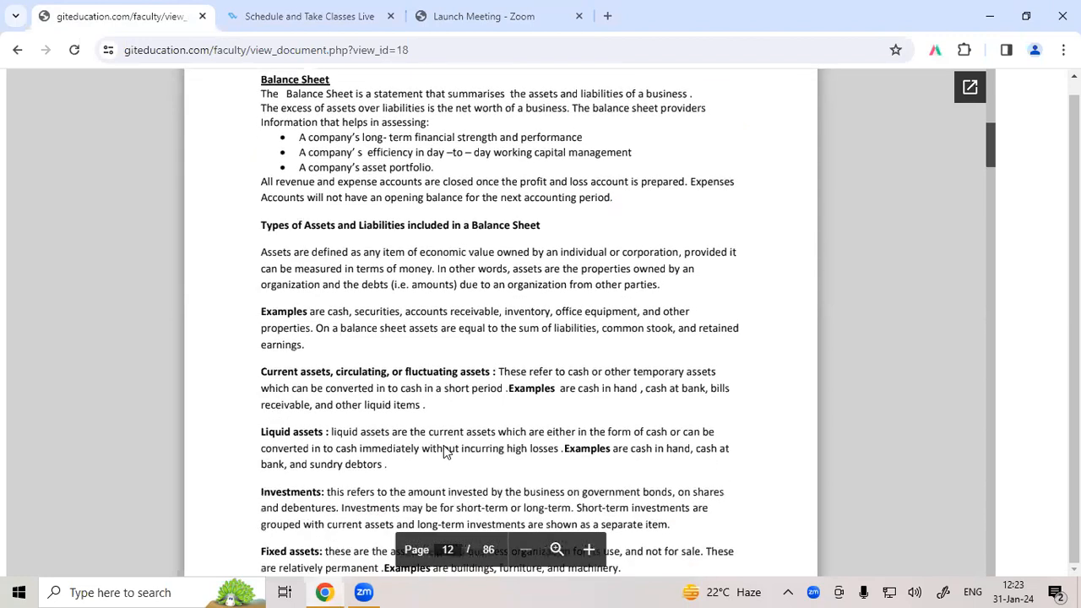
scroll(445, 450, down, 3)
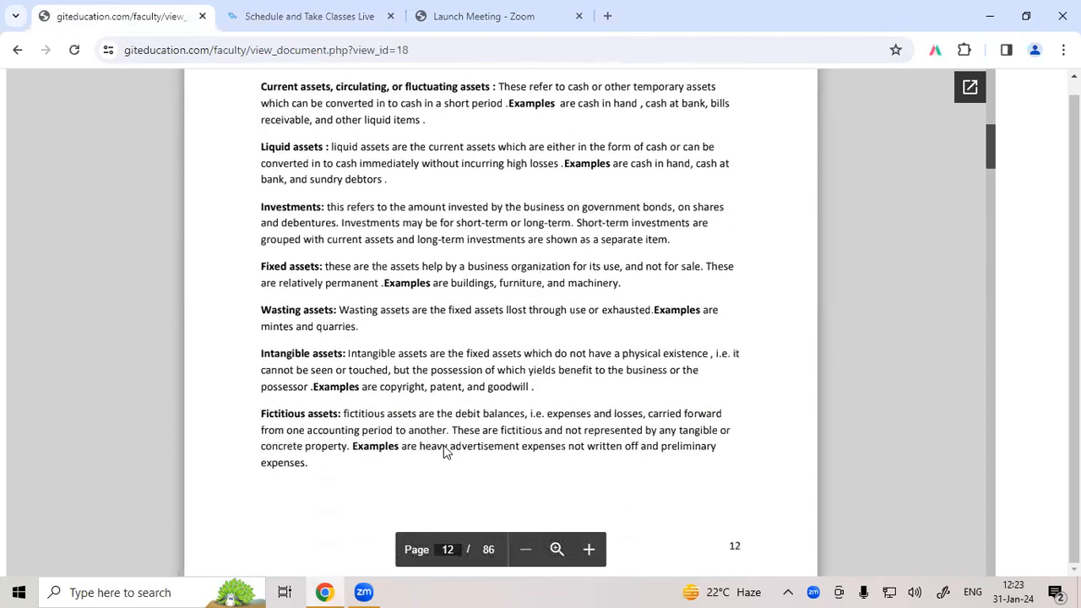
scroll(445, 451, down, 2)
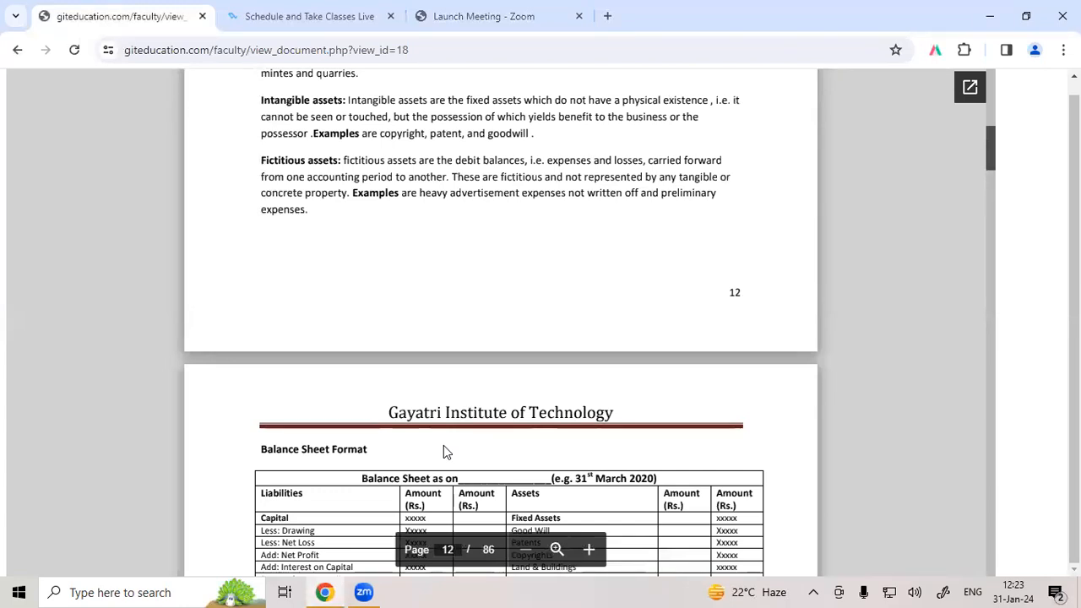
scroll(445, 452, up, 10)
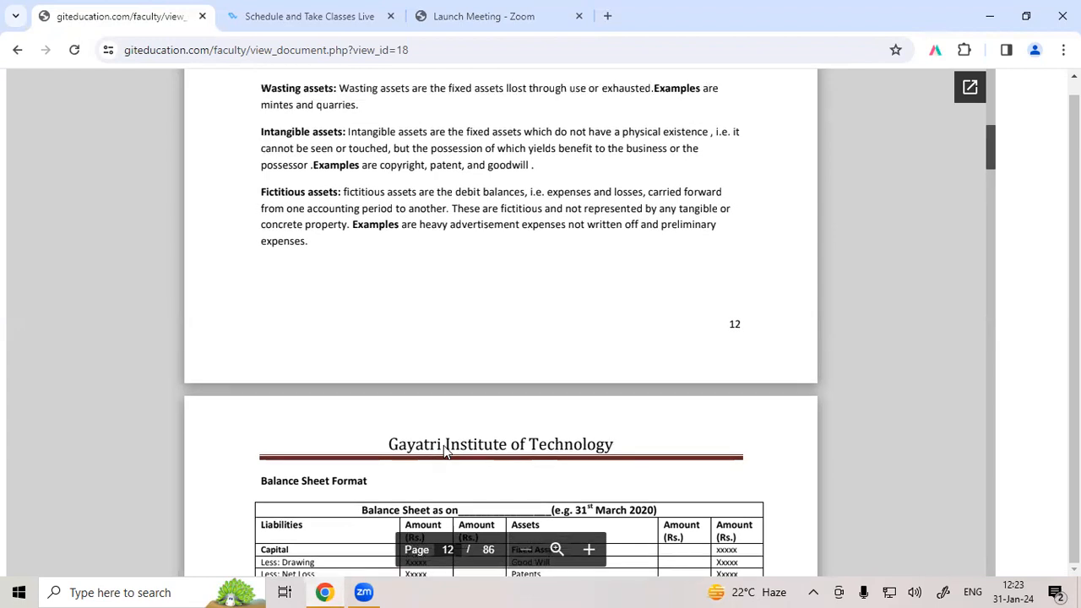
scroll(443, 450, up, 3)
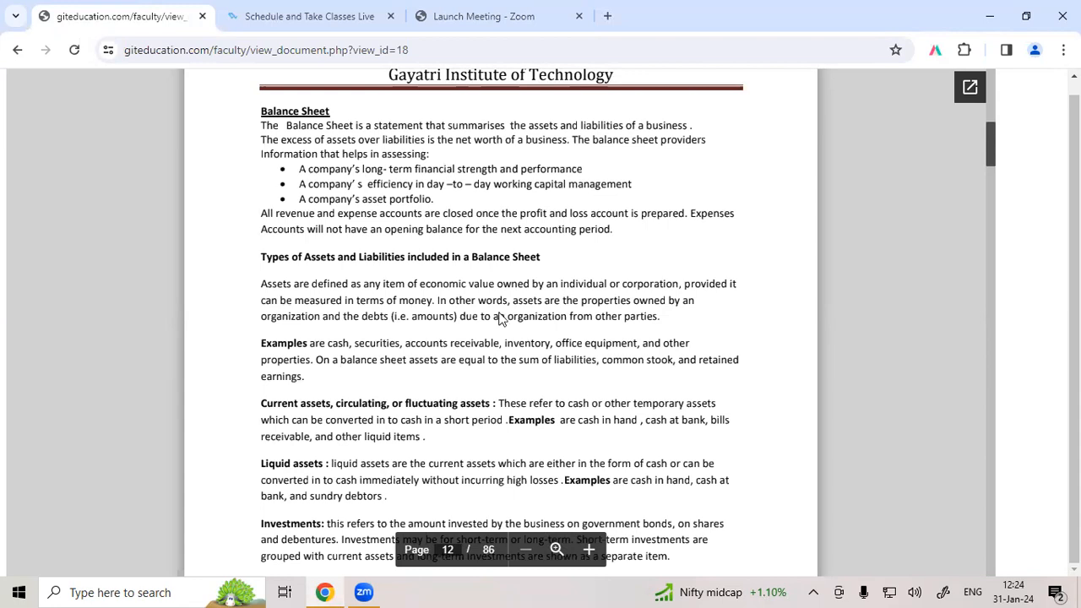
scroll(777, 256, down, 5)
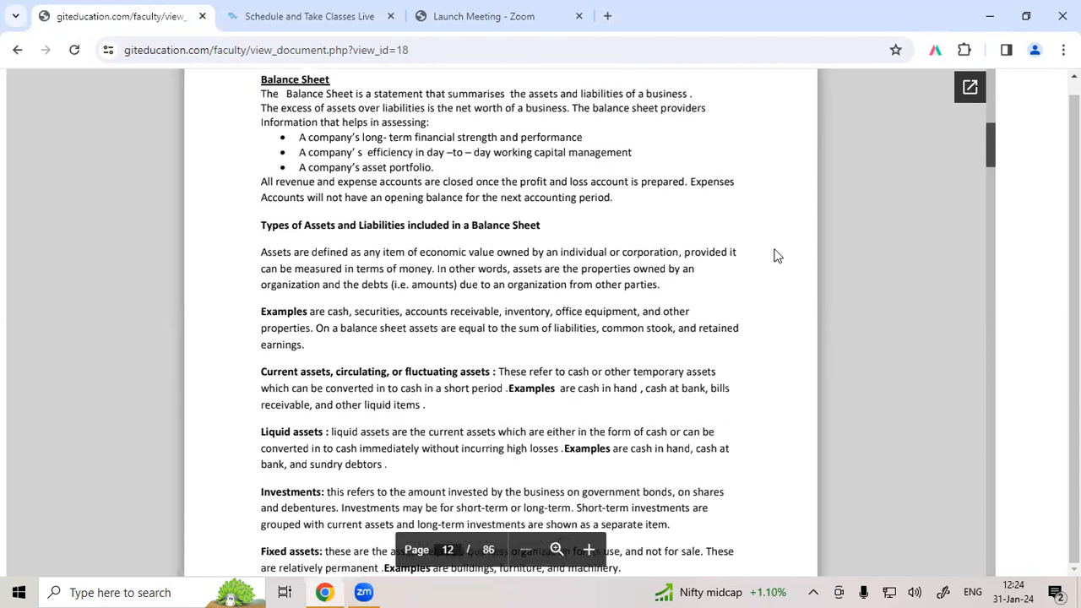
scroll(777, 256, down, 3)
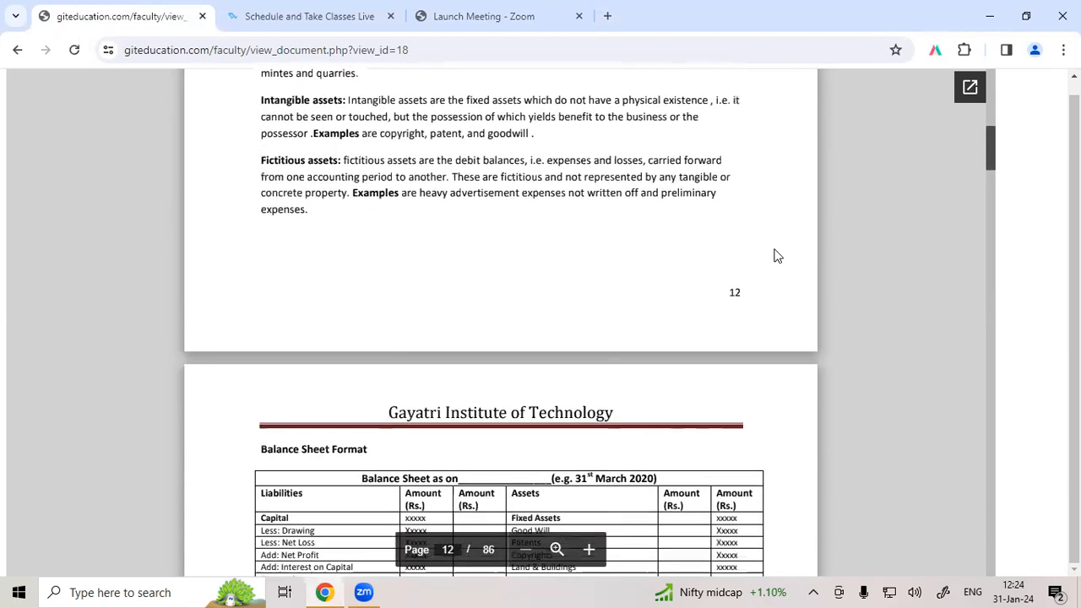
scroll(777, 256, down, 1)
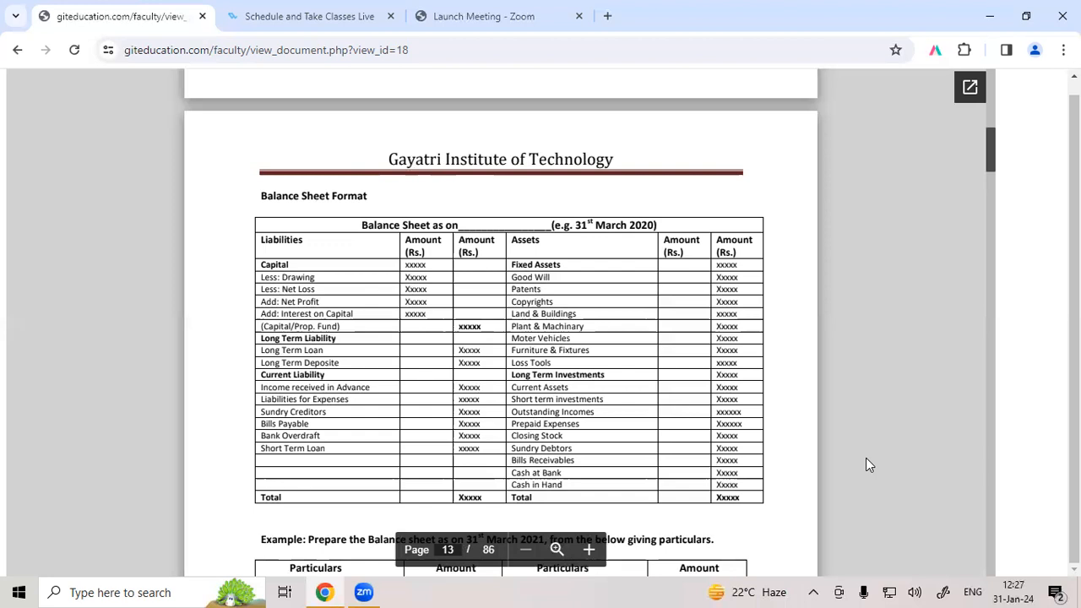
scroll(865, 458, down, 3)
scroll(865, 458, down, 1)
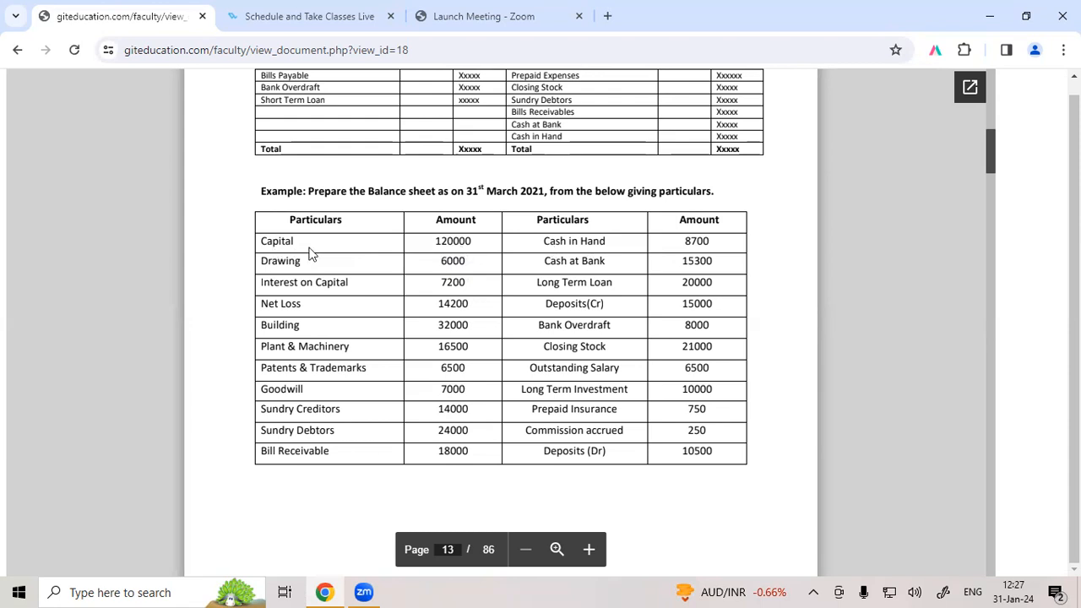
scroll(351, 249, up, 2)
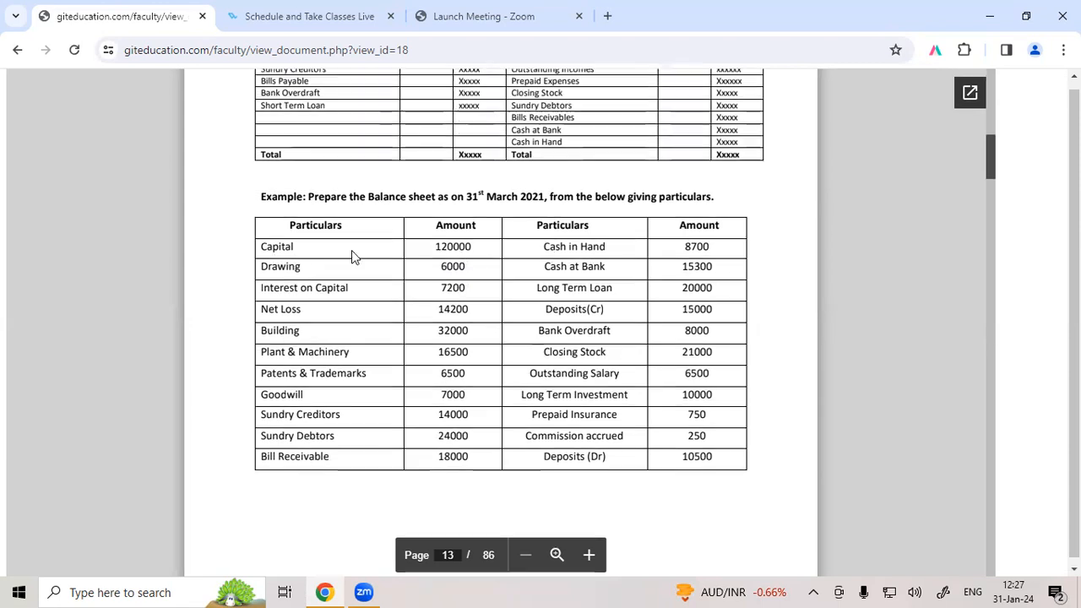
scroll(351, 250, up, 3)
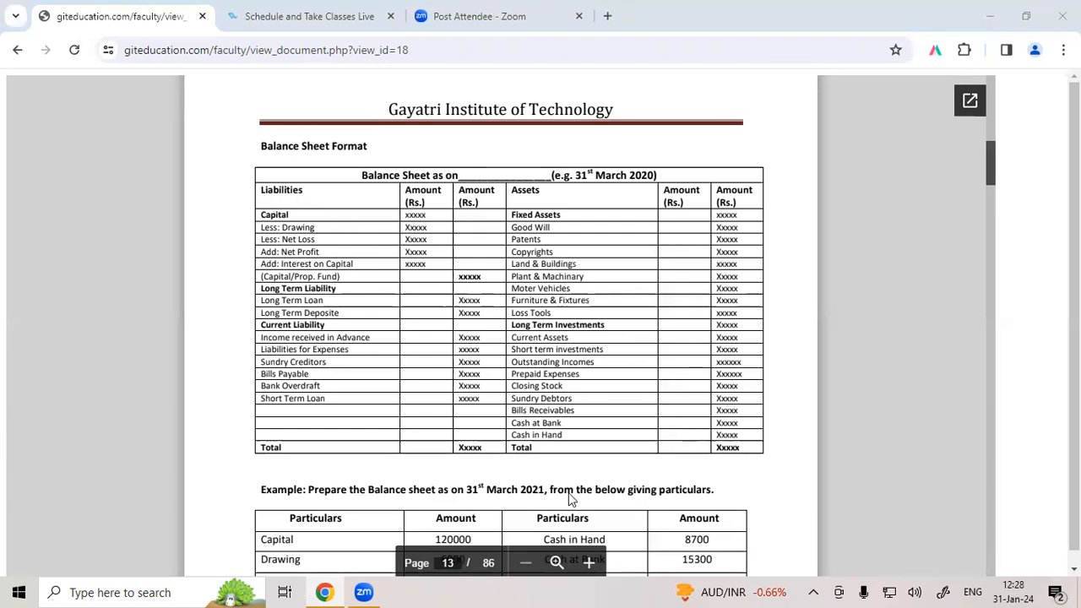
- Tick the liabilities from Capital to Income received in Advance and underline the Total row in the format table
drag(314, 214, 338, 200)
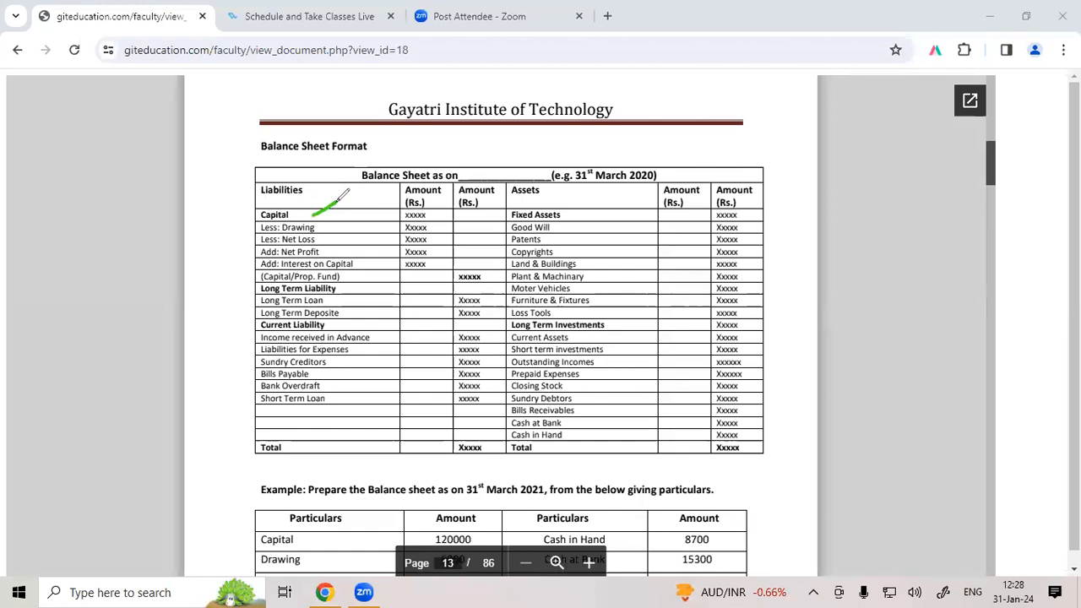
mouse_move(321, 227)
mouse_down()
mouse_move(346, 212)
mouse_move(347, 247)
mouse_move(373, 258)
mouse_up()
mouse_move(339, 292)
mouse_down()
mouse_move(363, 284)
mouse_move(370, 294)
mouse_move(356, 309)
mouse_move(369, 324)
mouse_move(399, 324)
mouse_up()
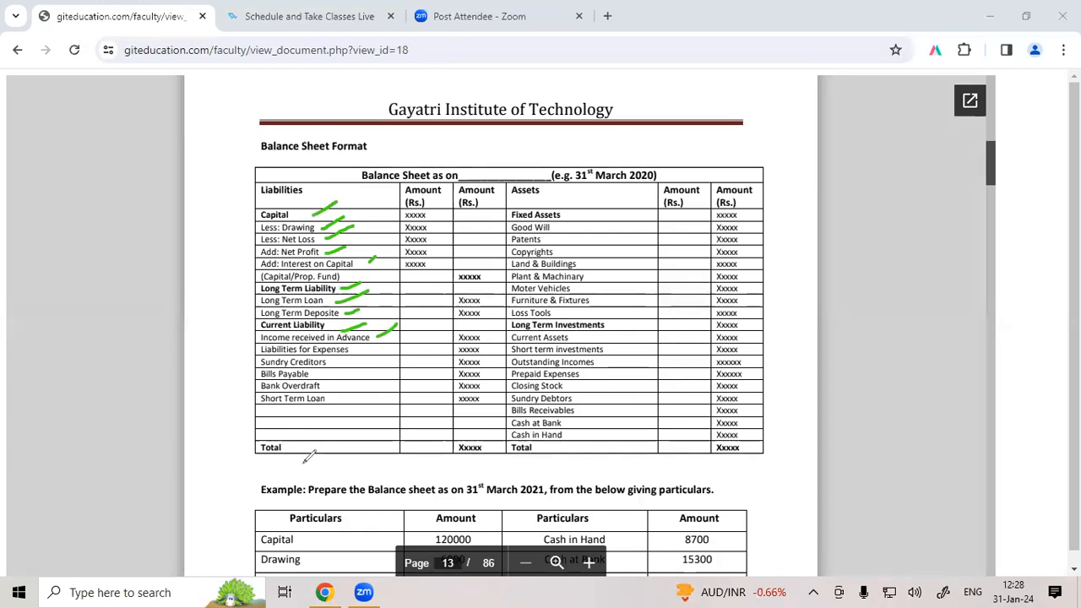
drag(271, 467, 313, 467)
drag(460, 461, 484, 460)
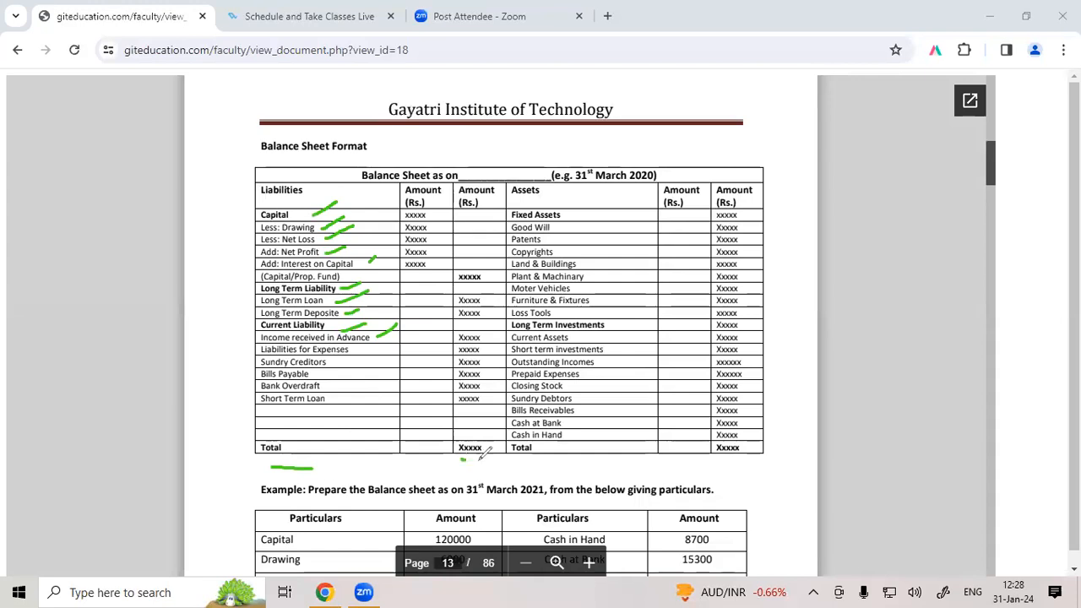
drag(713, 463, 743, 458)
- Tick the assets from Good Will to Land & Buildings, and mark out the asset list and its amount columns
mouse_move(598, 230)
mouse_down()
mouse_move(622, 221)
mouse_move(632, 237)
mouse_up()
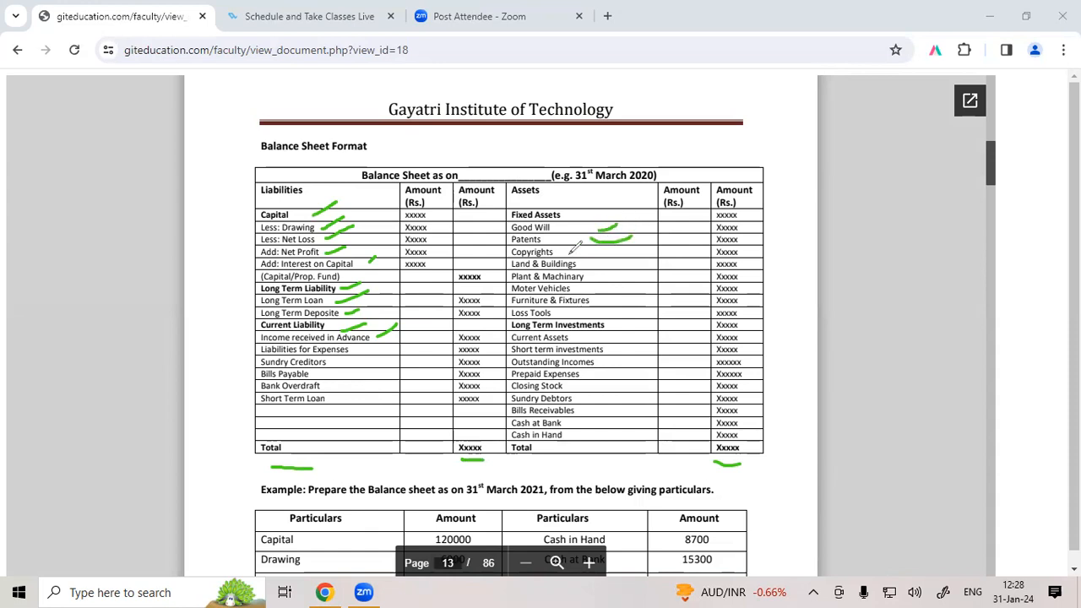
mouse_move(568, 253)
mouse_down()
mouse_move(612, 237)
mouse_move(606, 262)
mouse_move(589, 264)
mouse_up()
mouse_move(512, 217)
mouse_down()
mouse_move(493, 443)
mouse_move(507, 439)
mouse_up()
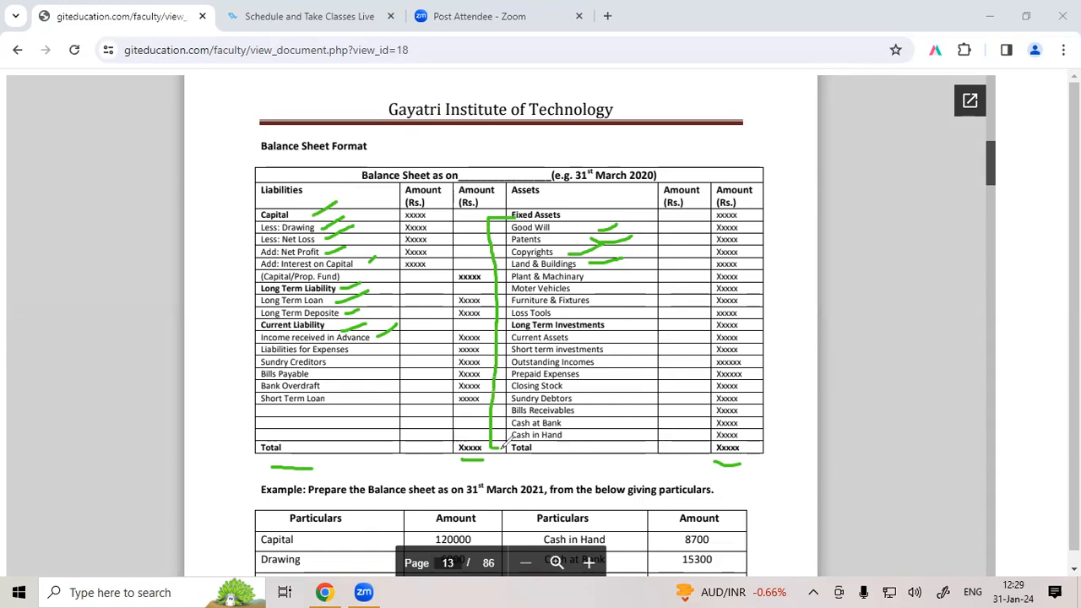
mouse_move(580, 199)
mouse_down()
mouse_move(618, 197)
mouse_move(669, 432)
mouse_move(604, 467)
mouse_up()
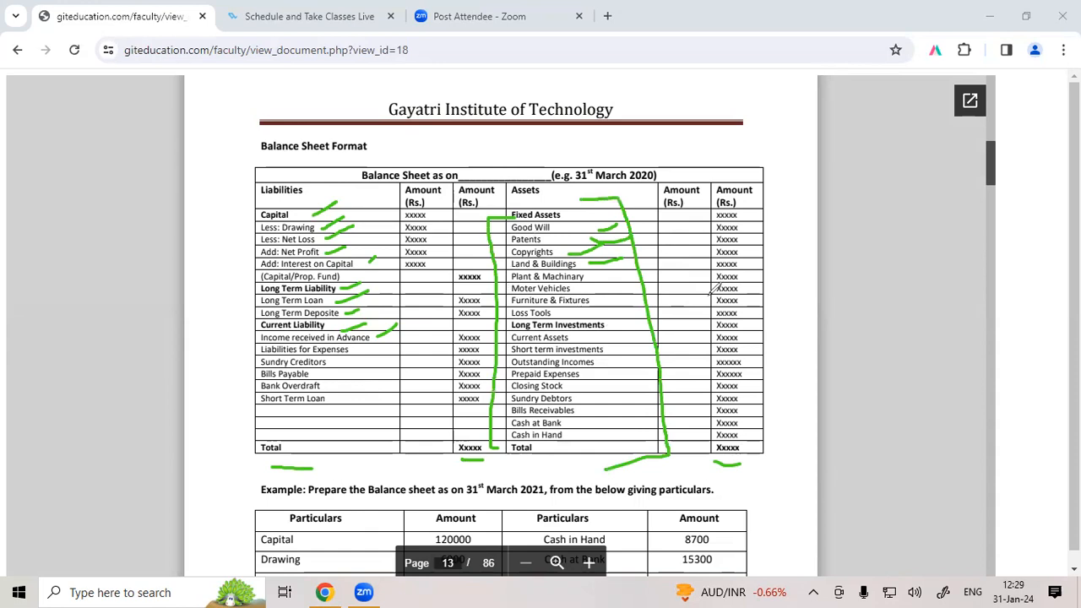
mouse_move(770, 205)
mouse_down()
mouse_move(824, 314)
mouse_move(807, 463)
mouse_move(765, 470)
mouse_up()
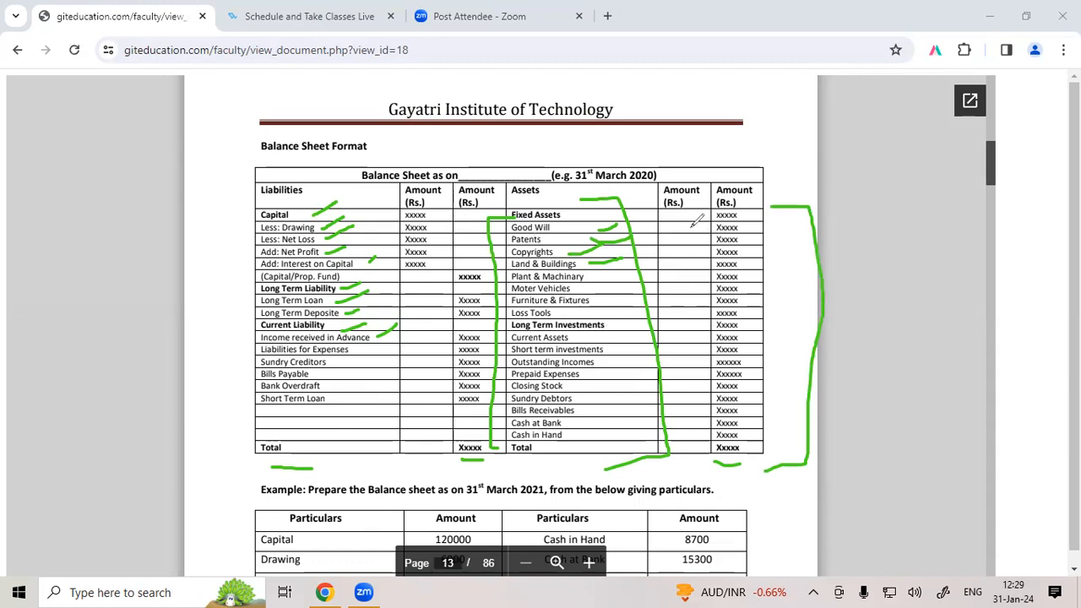
drag(683, 211, 682, 461)
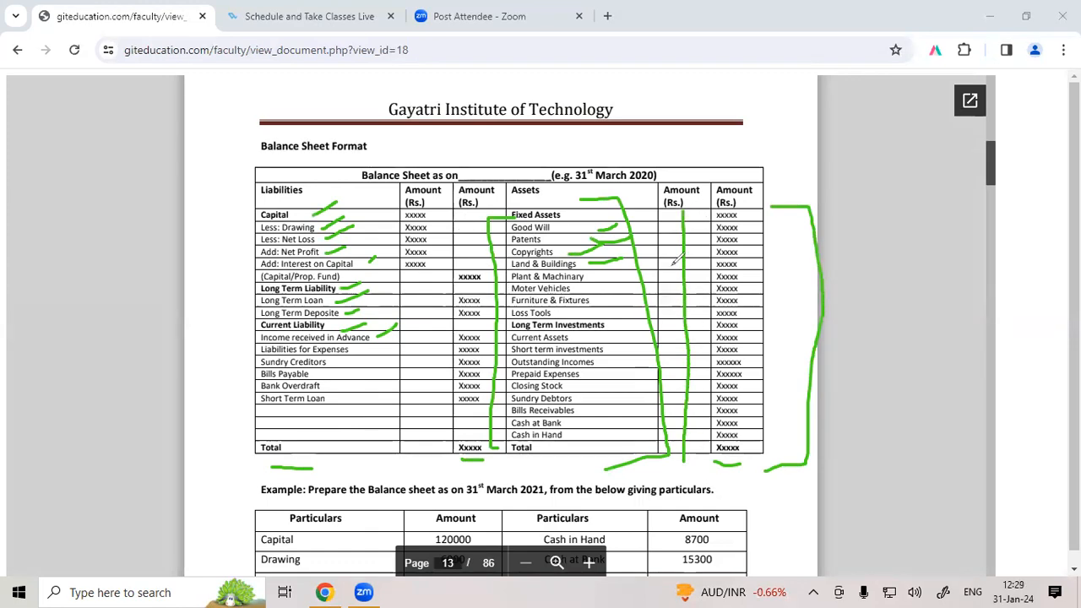
drag(639, 212, 644, 348)
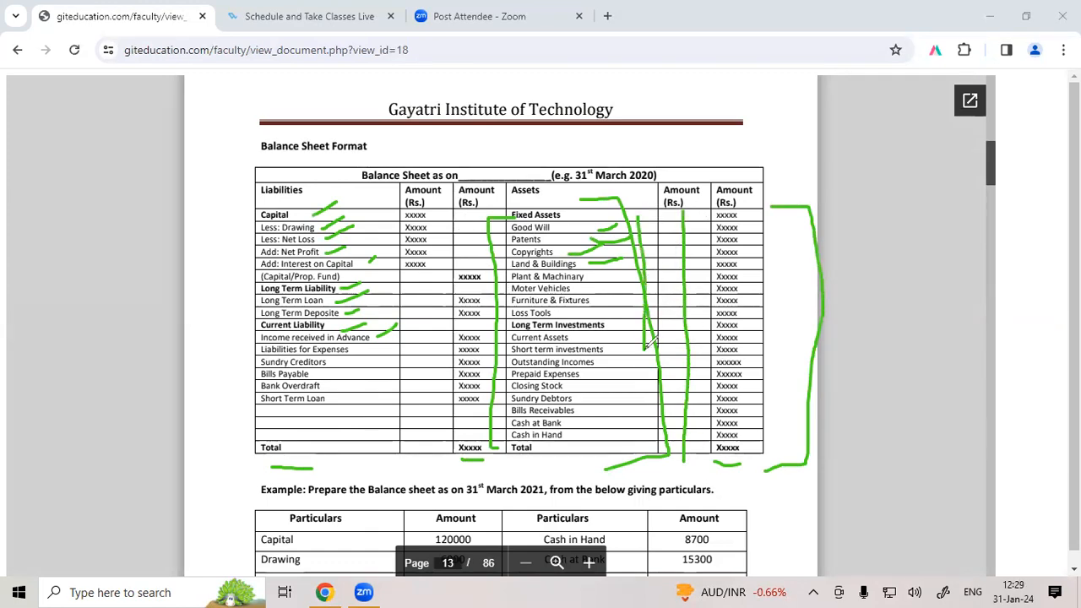
- Mark the Capital adjustments and their inner amounts, circle the Capital/Prop. Fund amount, and erase all annotations
drag(440, 211, 437, 282)
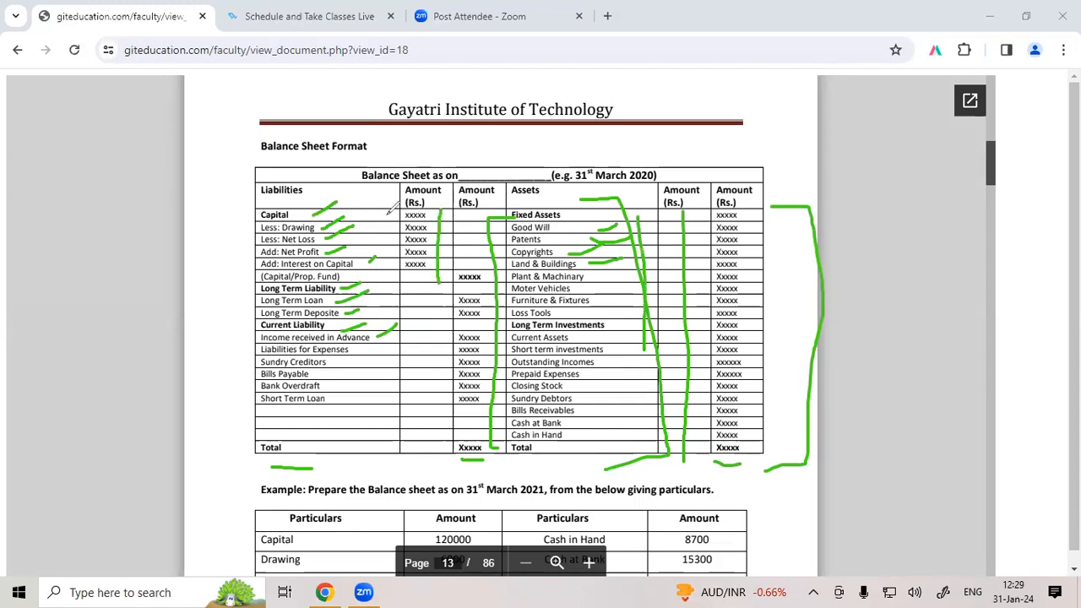
drag(358, 215, 397, 199)
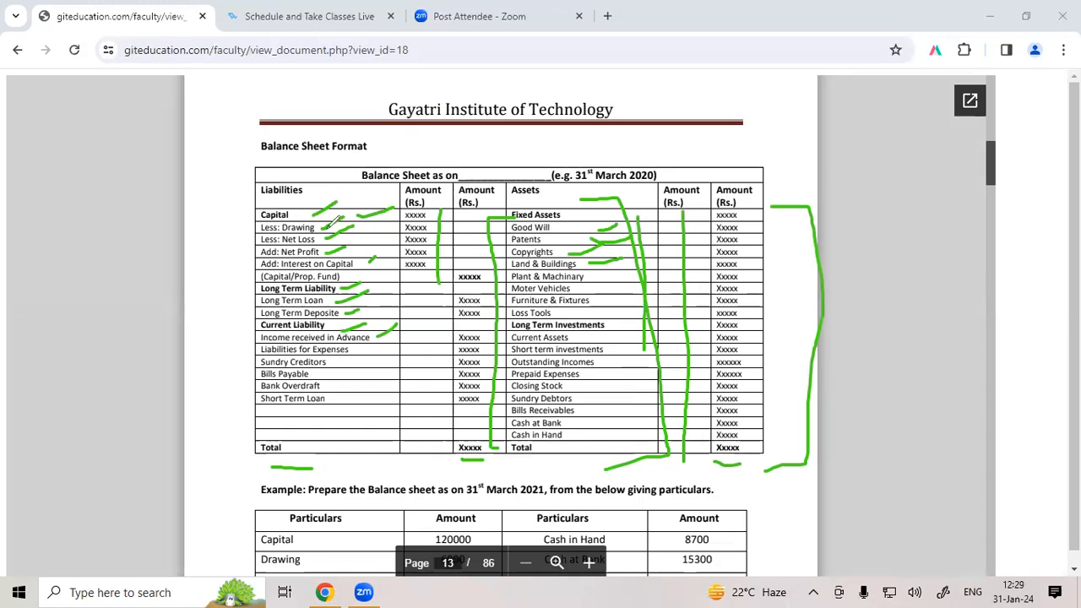
drag(252, 242, 240, 251)
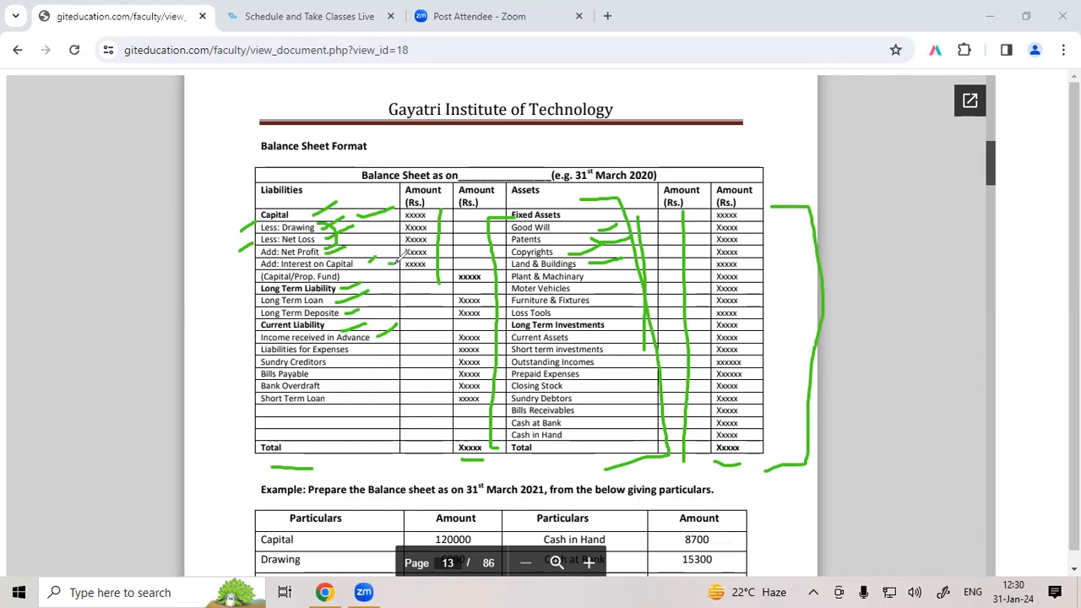
mouse_move(457, 272)
mouse_down()
mouse_move(496, 275)
mouse_move(472, 262)
mouse_move(463, 291)
mouse_move(497, 243)
mouse_move(441, 285)
mouse_move(494, 292)
mouse_up()
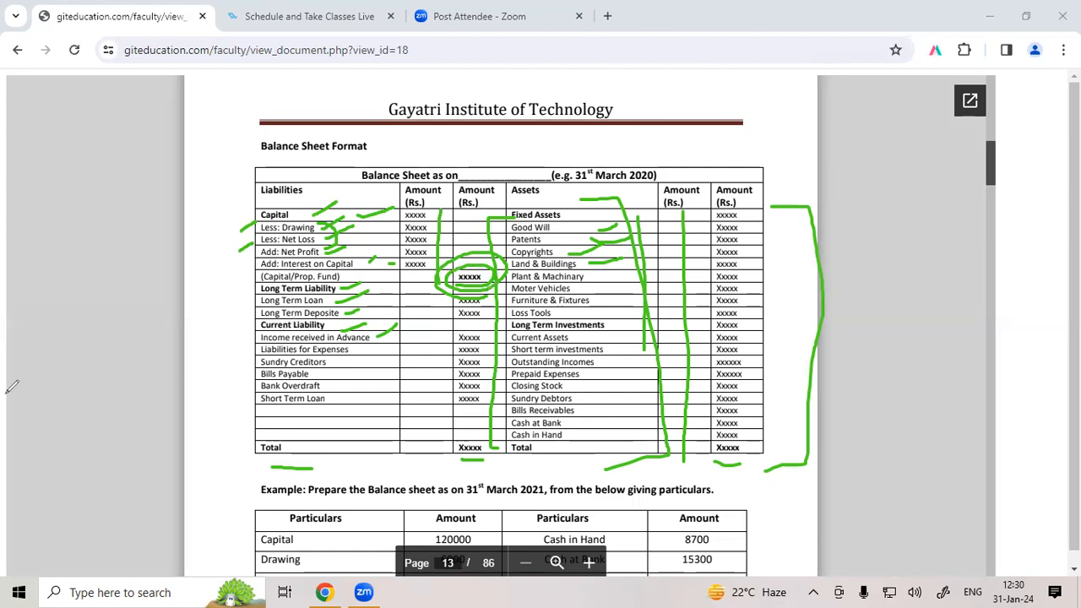
key(Escape)
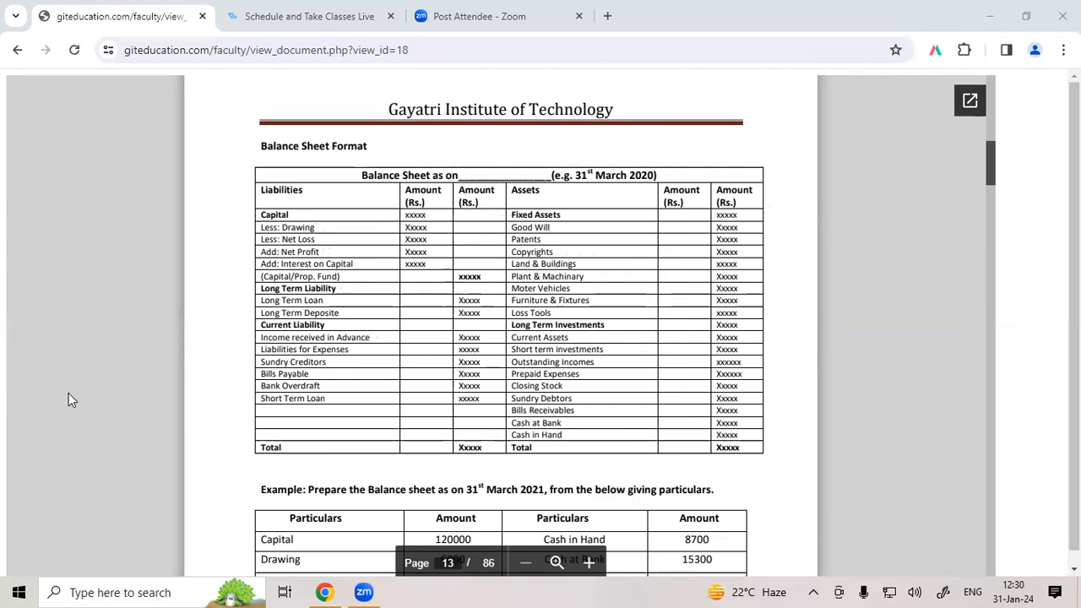
- Switch to Excel by launching it and create a blank workbook
key(super+r)
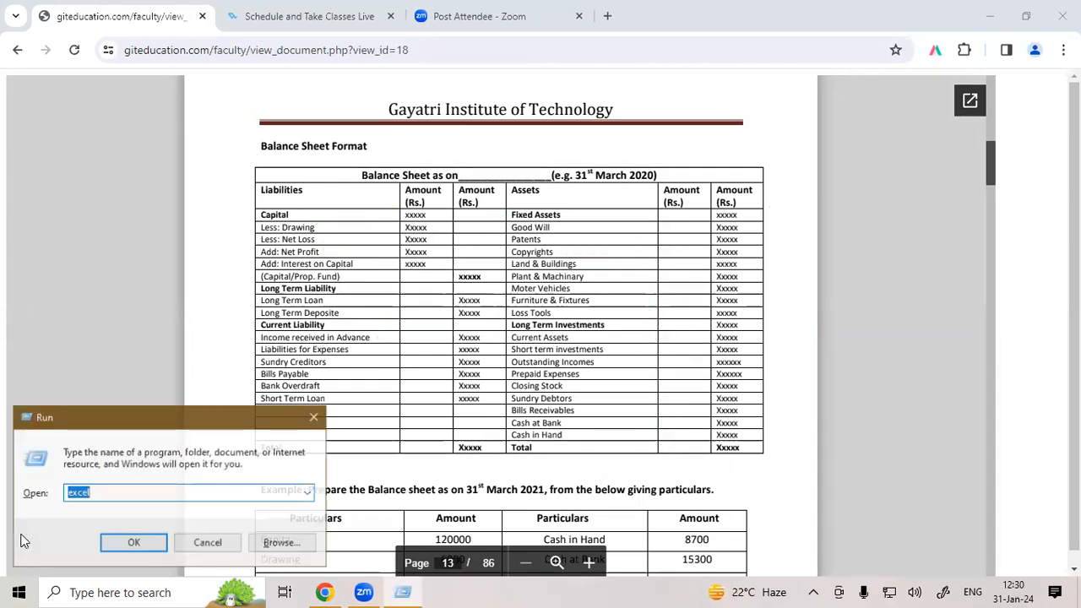
key(Return)
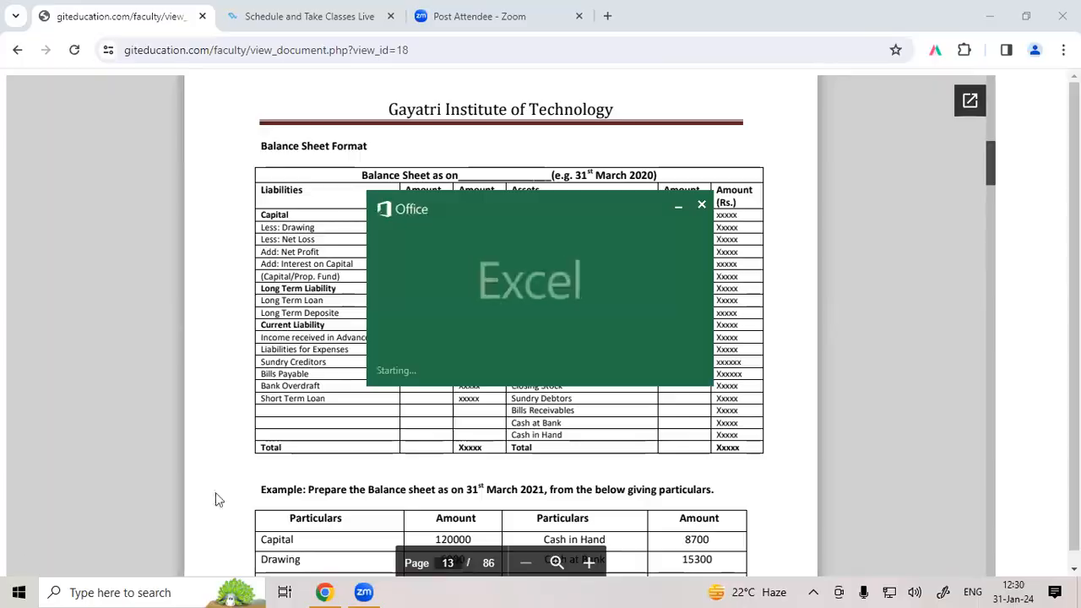
click(382, 223)
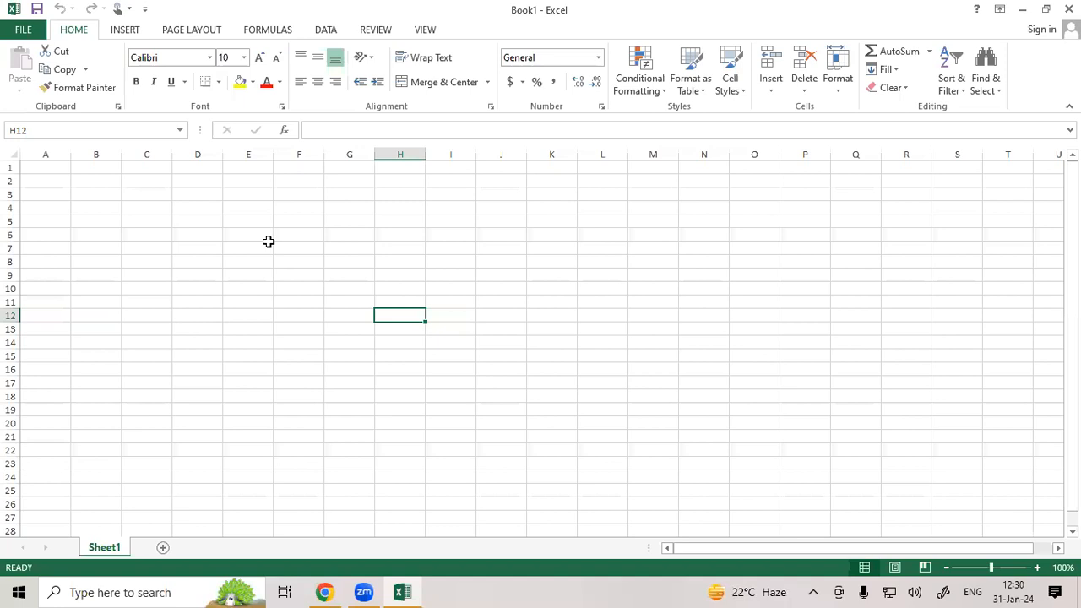
- Merge and center cells E2:O4 and enter the title "BALANCESHEET AS ON 31 MARCH 2023"
drag(279, 251, 452, 275)
drag(254, 181, 743, 205)
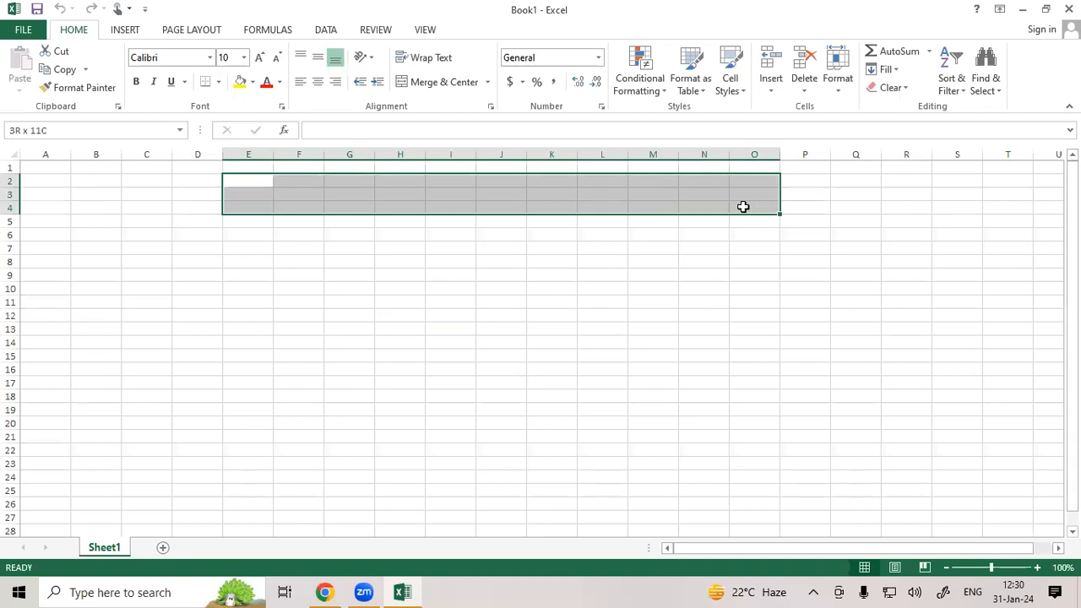
click(426, 85)
double_click(465, 204)
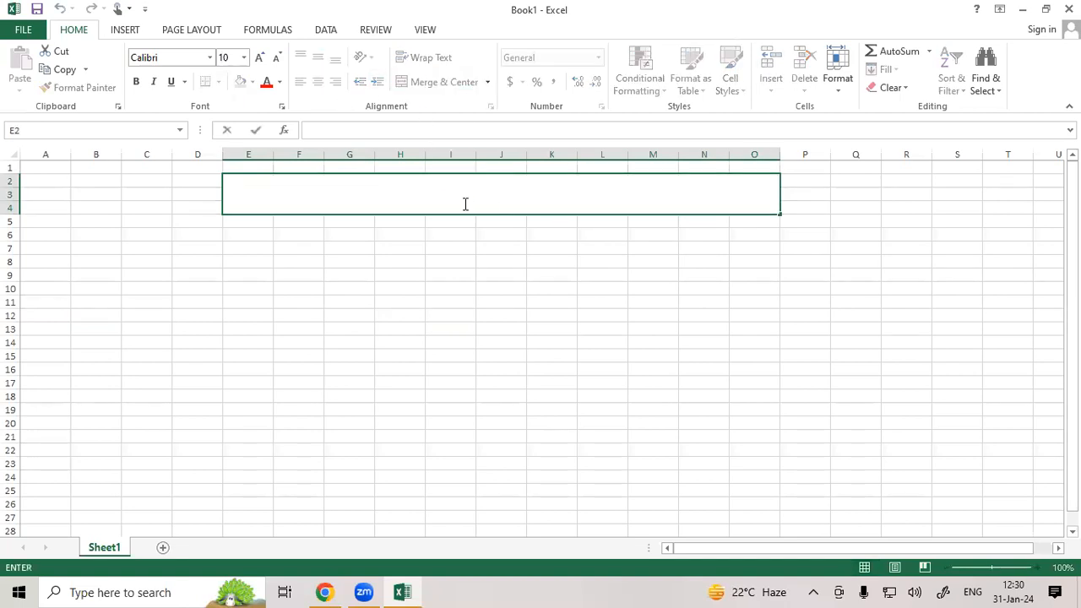
text(BALANCESHEET)
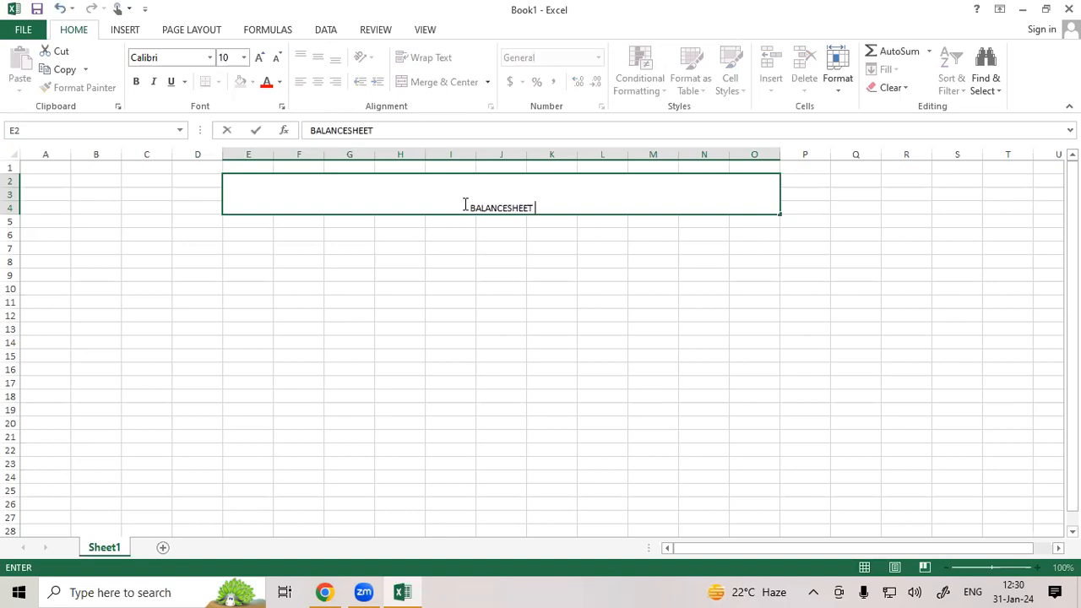
text( AS ON 31 M)
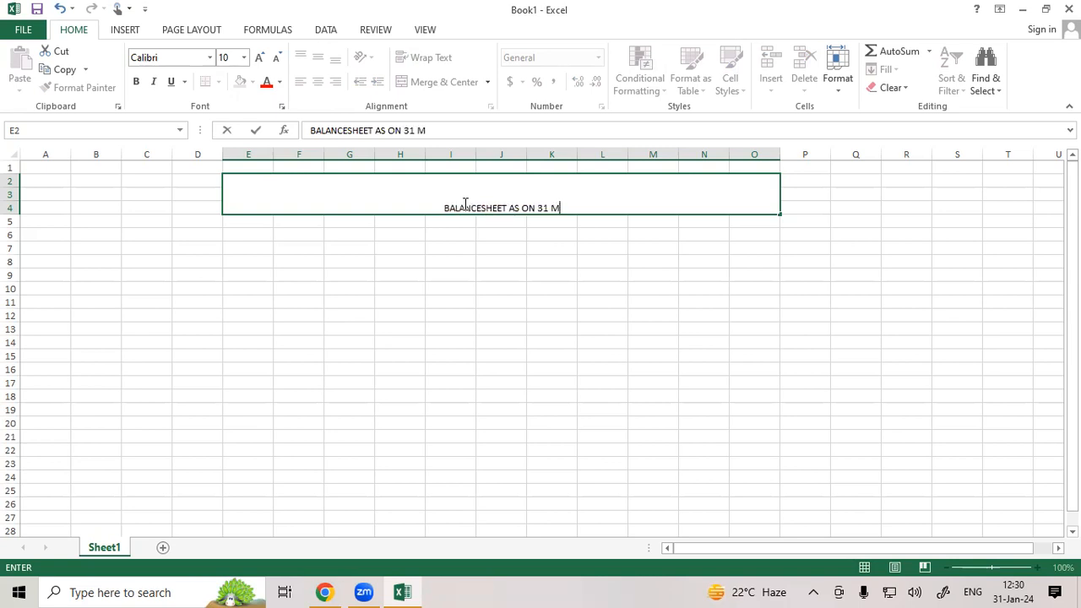
text(ARCH 2023)
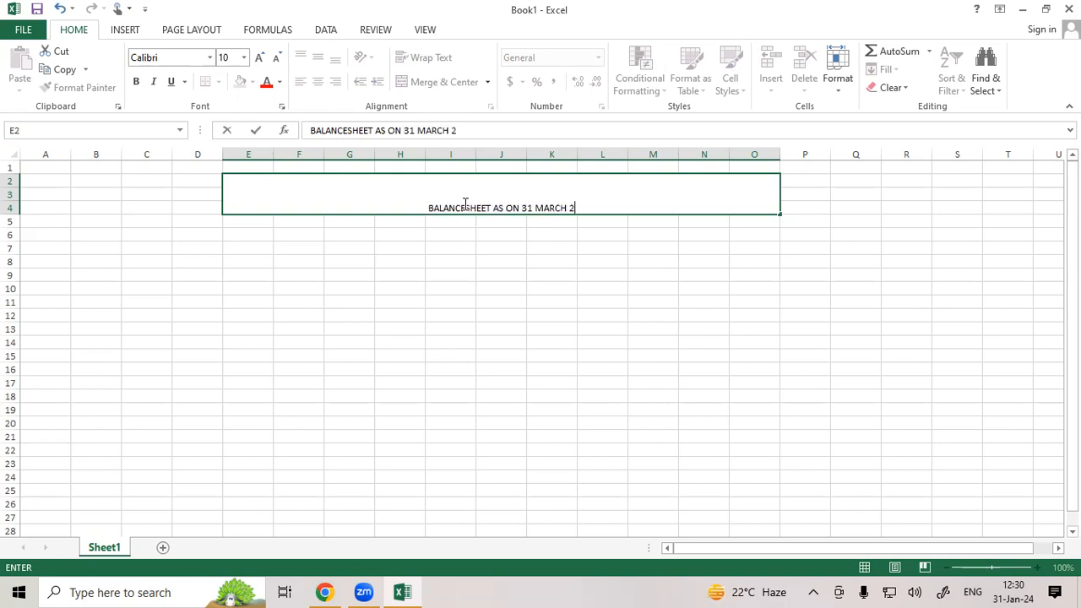
click(473, 325)
- Enlarge the merged title in E2 to font size 24
click(324, 592)
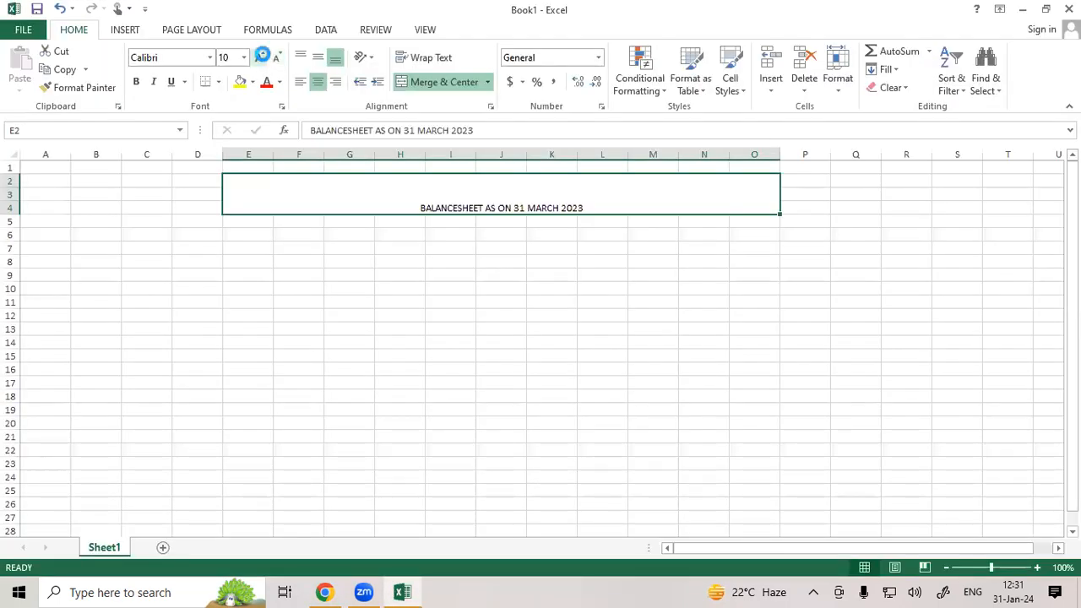
click(262, 59)
click(262, 59)
click(262, 60)
click(263, 60)
click(263, 60)
click(263, 59)
click(263, 59)
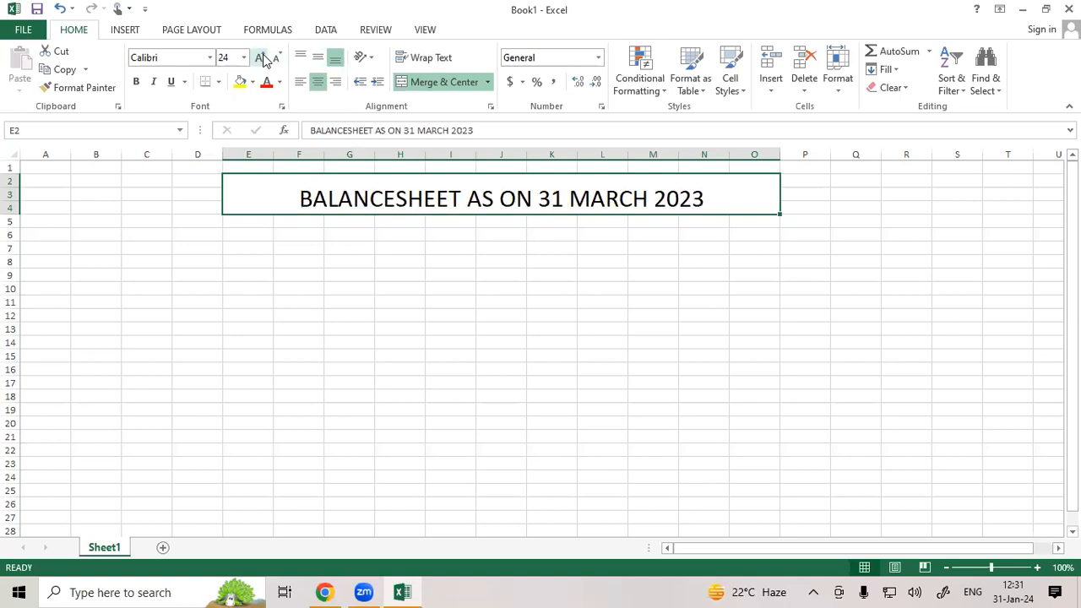
- Set the merged title's font size to 26, centre it vertically and make it bold
click(262, 59)
click(480, 340)
click(380, 188)
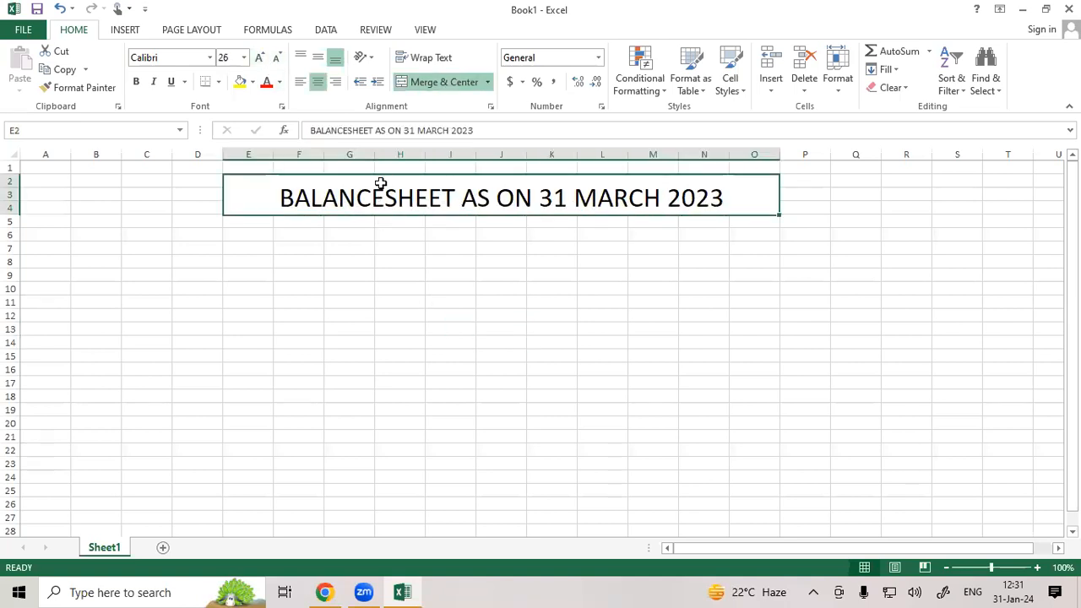
click(317, 57)
click(136, 81)
click(263, 314)
- Correct the title wording in E2 to "BALANCE SHEET AS ON 31 MARCH 2023"
click(250, 201)
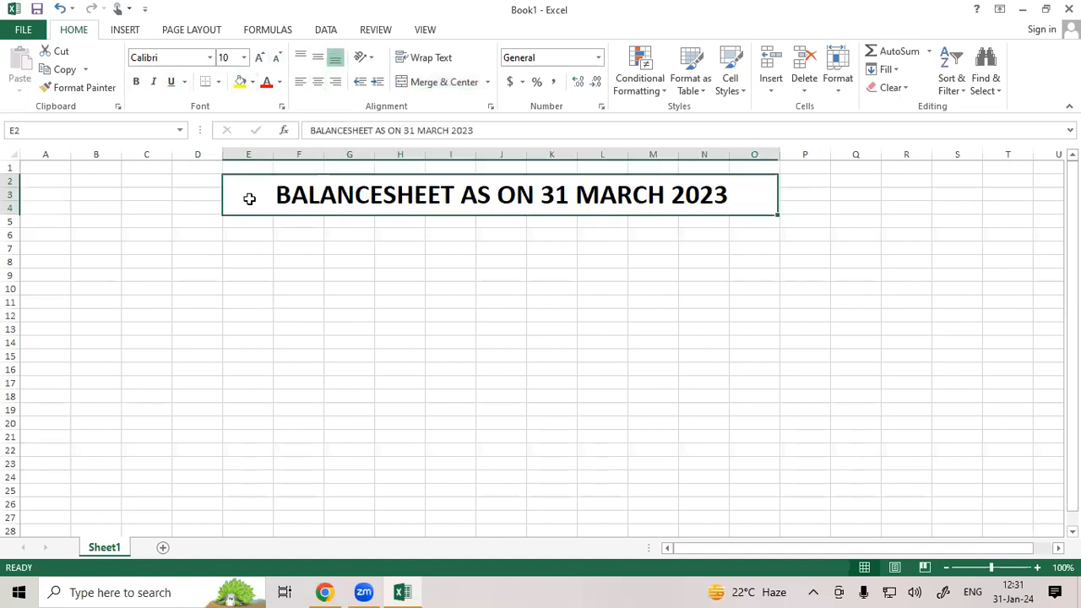
double_click(378, 194)
click(368, 241)
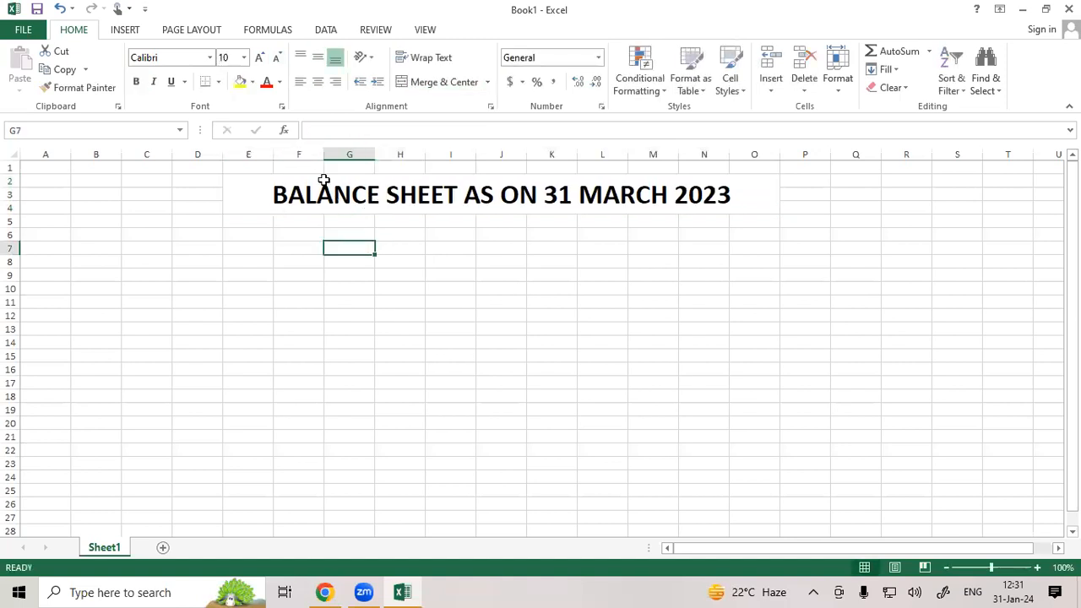
- Apply a thick box border around the merged title cell
click(327, 181)
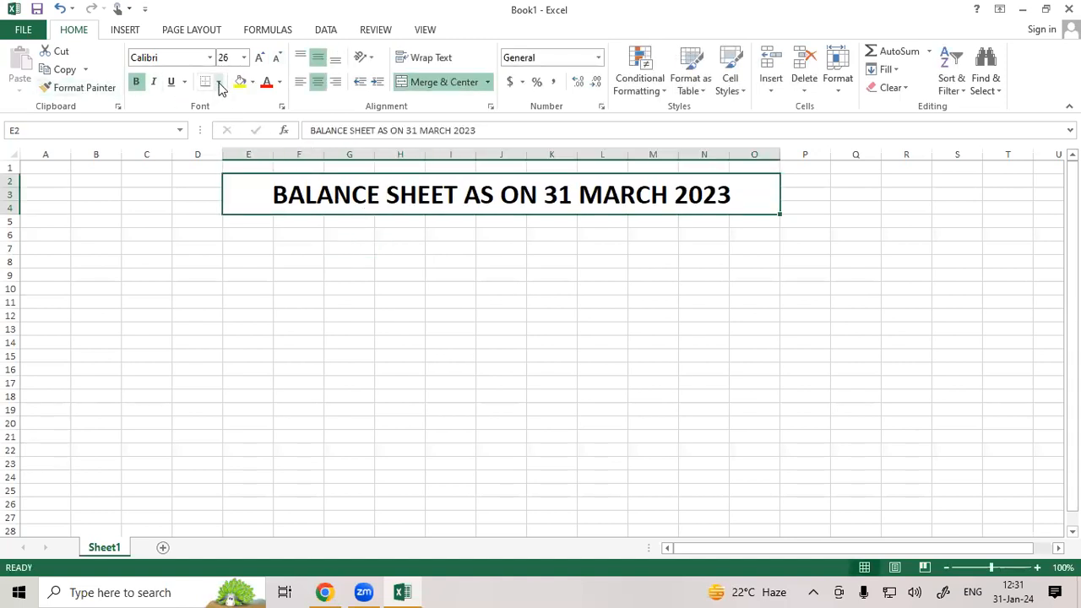
click(218, 81)
click(203, 251)
click(392, 327)
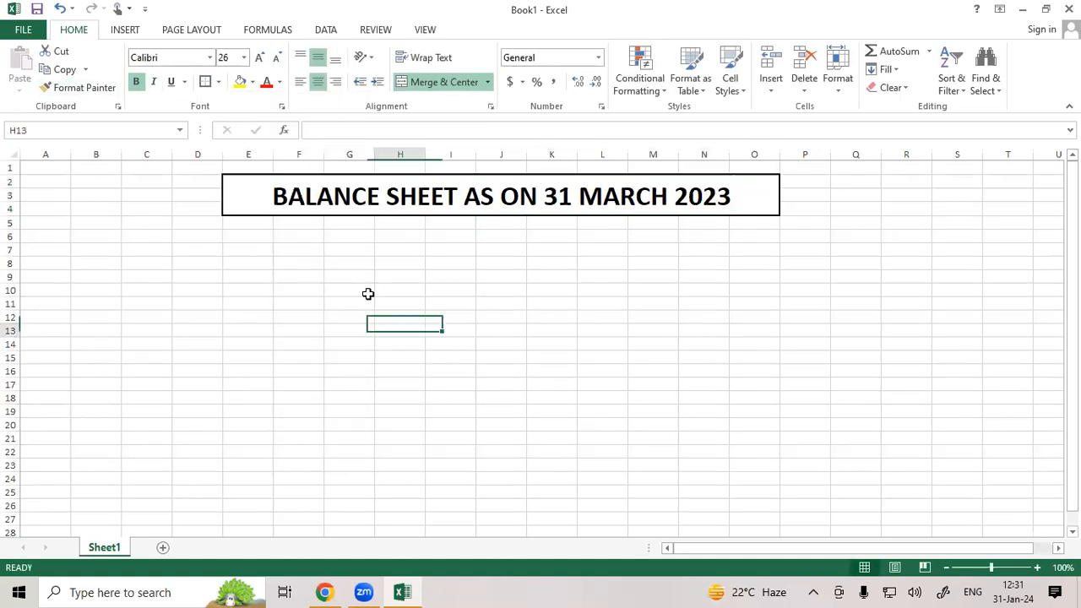
- Enter the heading LIABILITIES in F6 and autofit the width of column F
click(318, 233)
text(LIABILITIES)
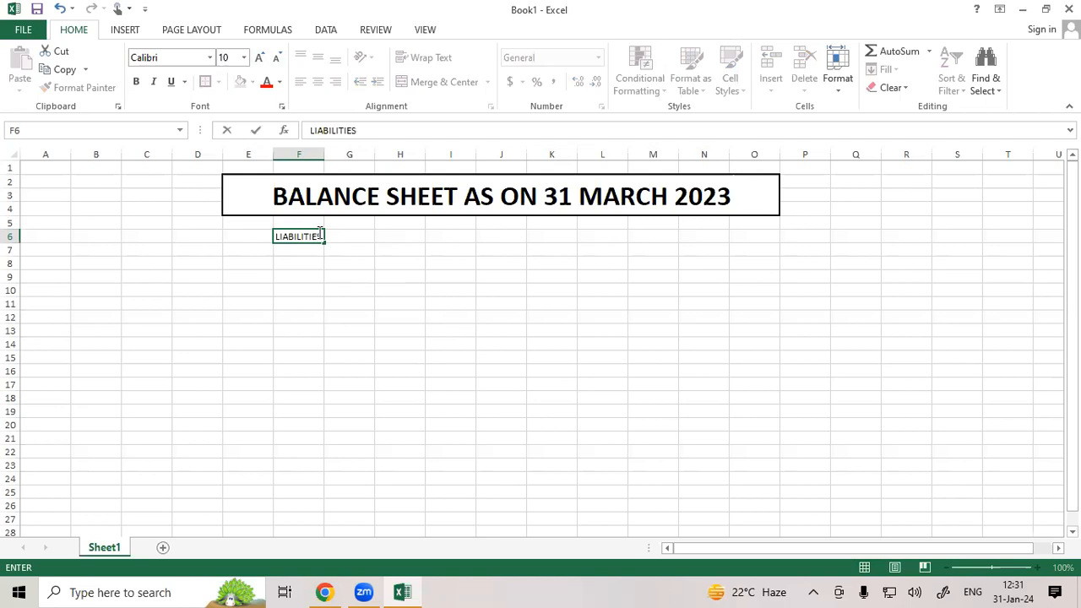
key(Return)
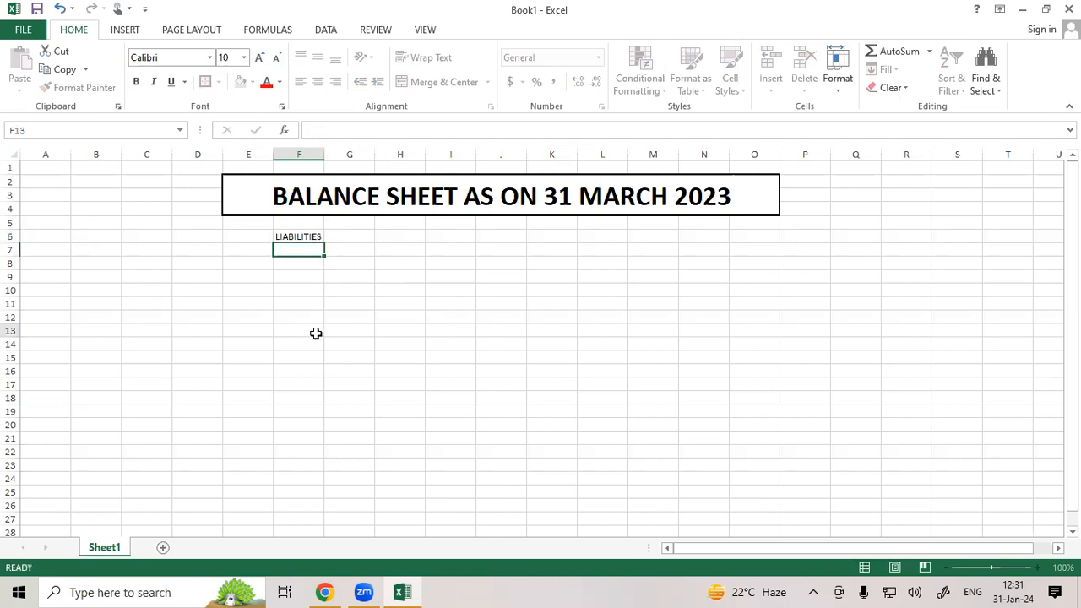
click(316, 331)
click(305, 236)
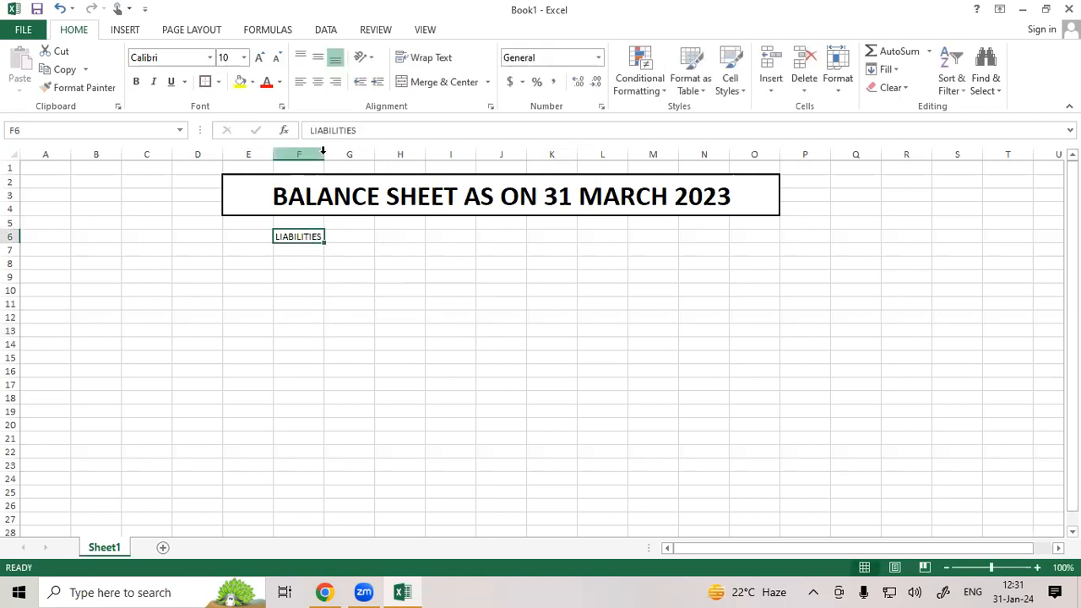
double_click(324, 155)
click(381, 285)
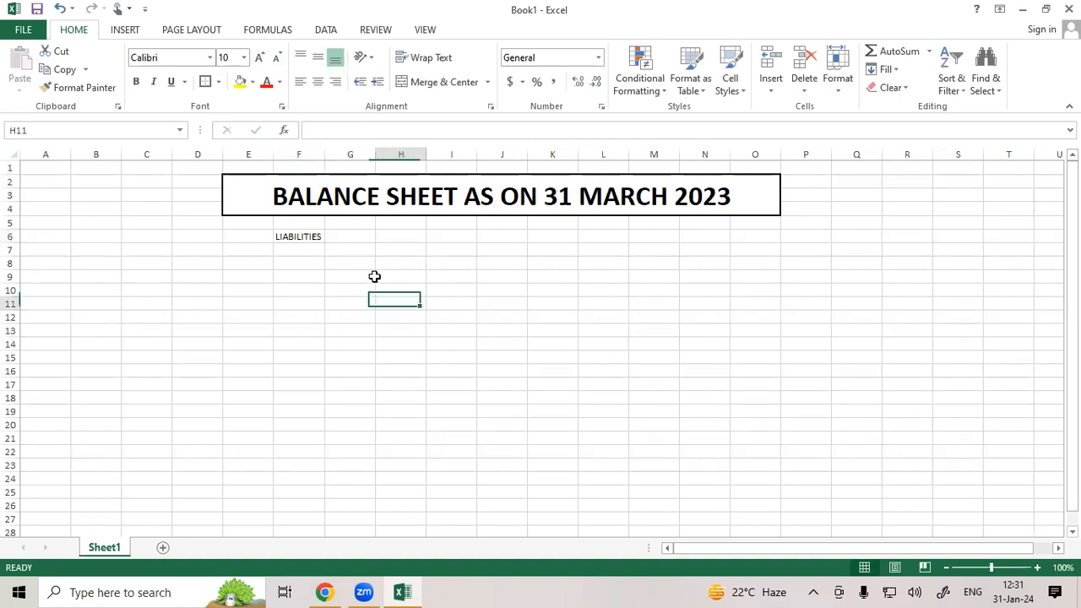
- Enter the heading AMOUNT in both G6 and H6
click(358, 236)
text(AMOUNT)
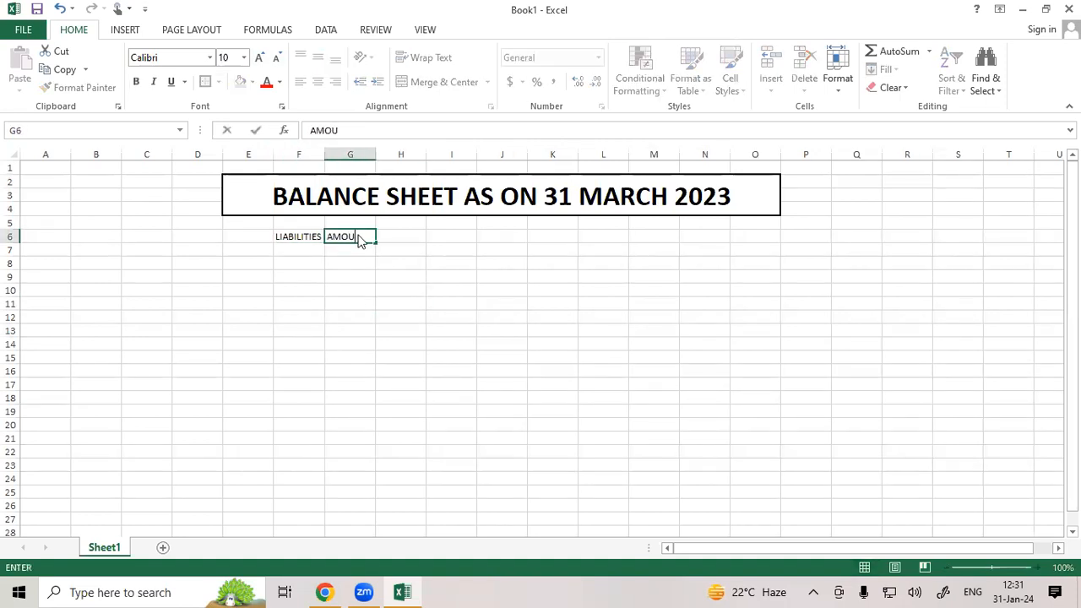
click(378, 285)
click(393, 236)
text(AMOUNT)
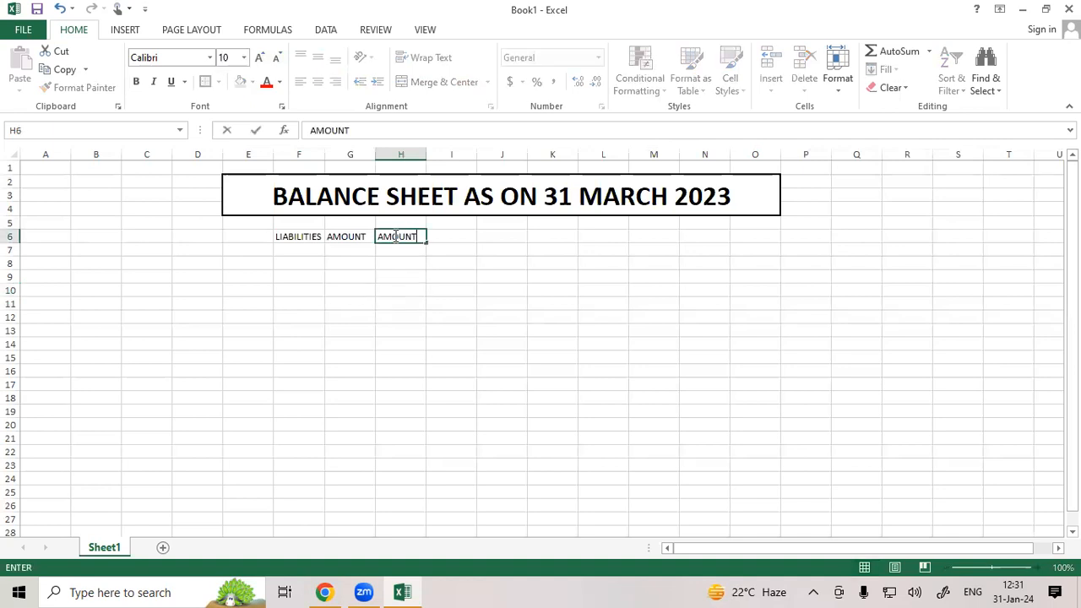
click(454, 308)
- Enter the heading ASSETS in I6 and the heading AMOUNT in J6 and K6
click(453, 235)
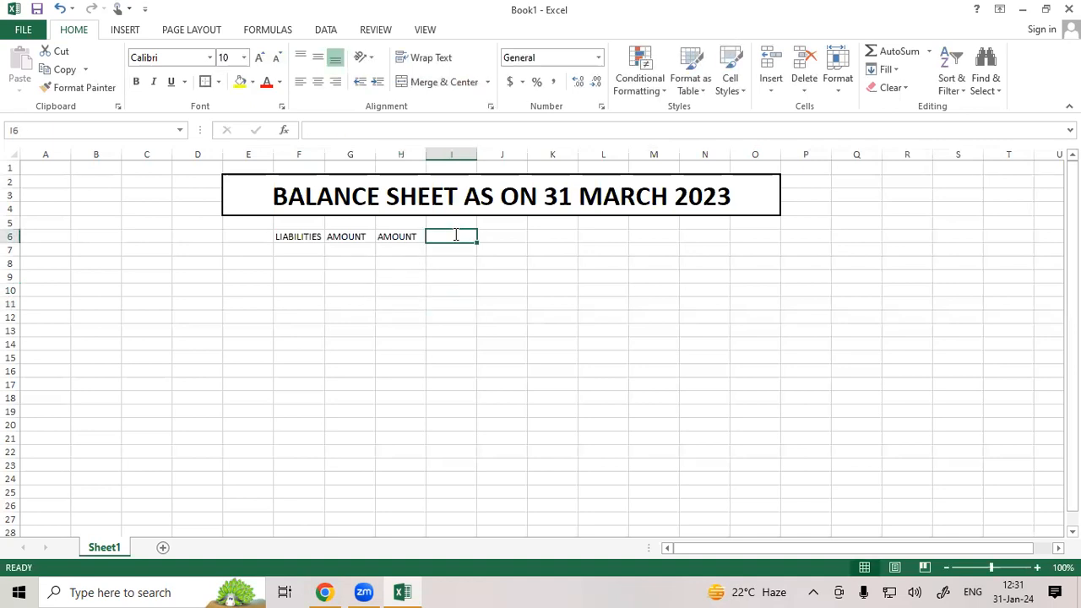
text(ASSETS)
click(475, 317)
click(510, 236)
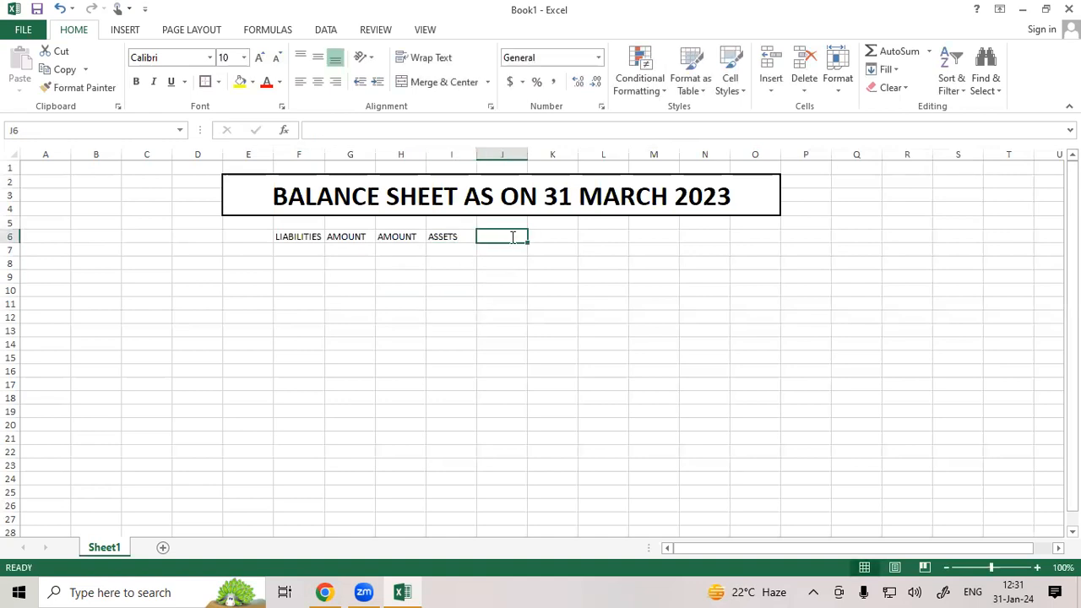
text(AMOUNT)
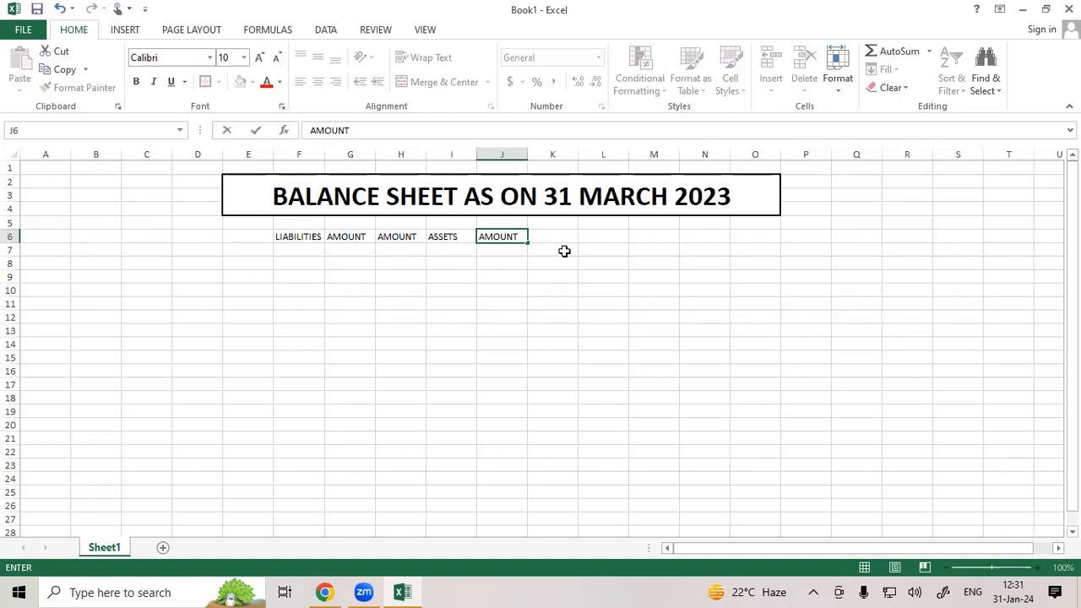
click(557, 230)
text(AM)
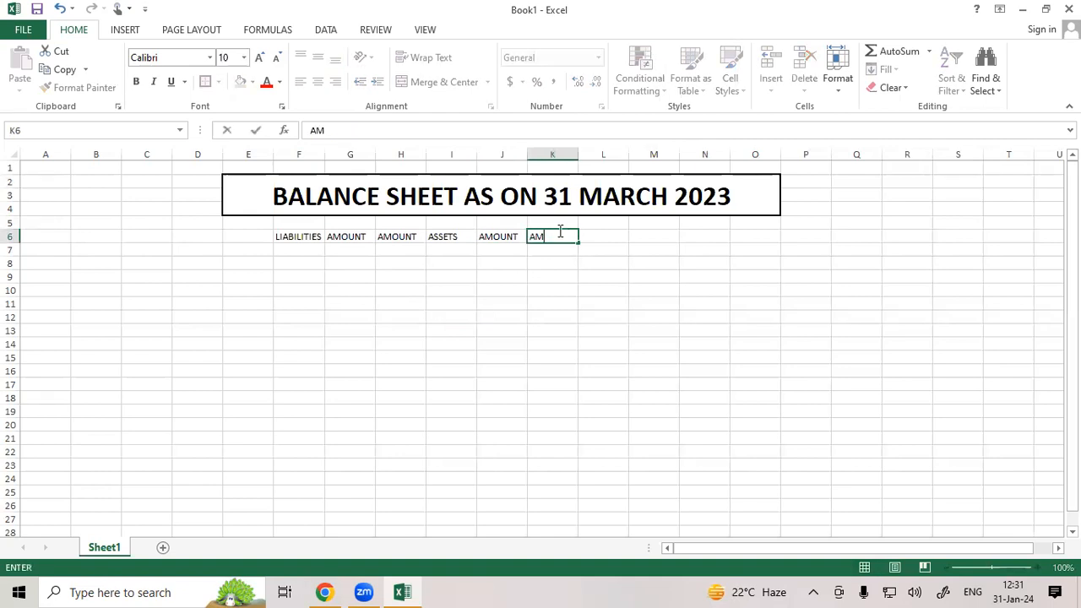
text(OUNT)
click(517, 308)
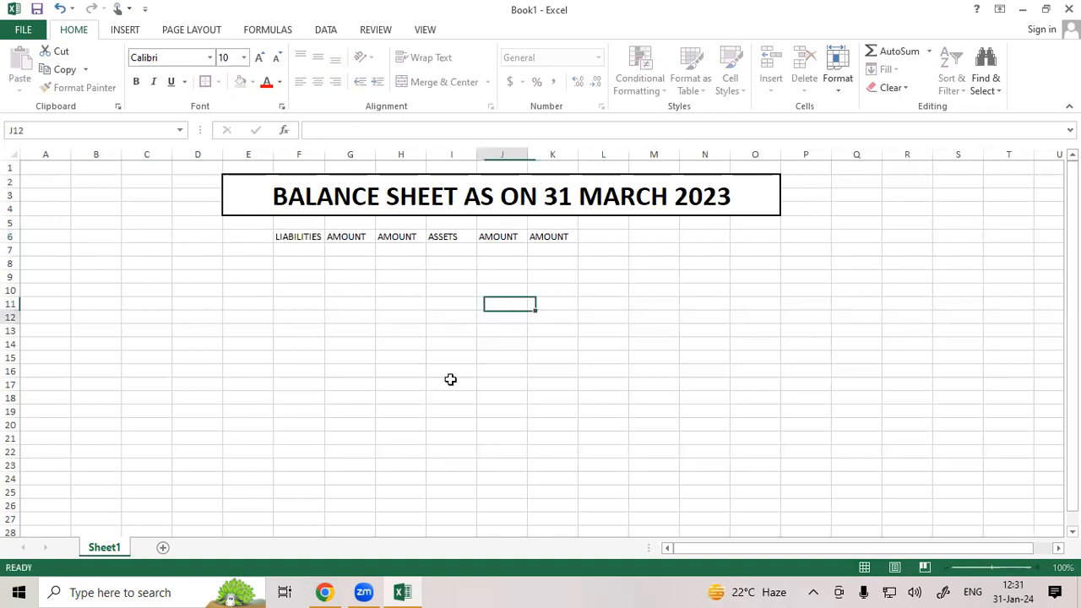
- Check the balance sheet format in the browser notes, return to Excel and apply all borders to F6:K25
key(alt+Tab)
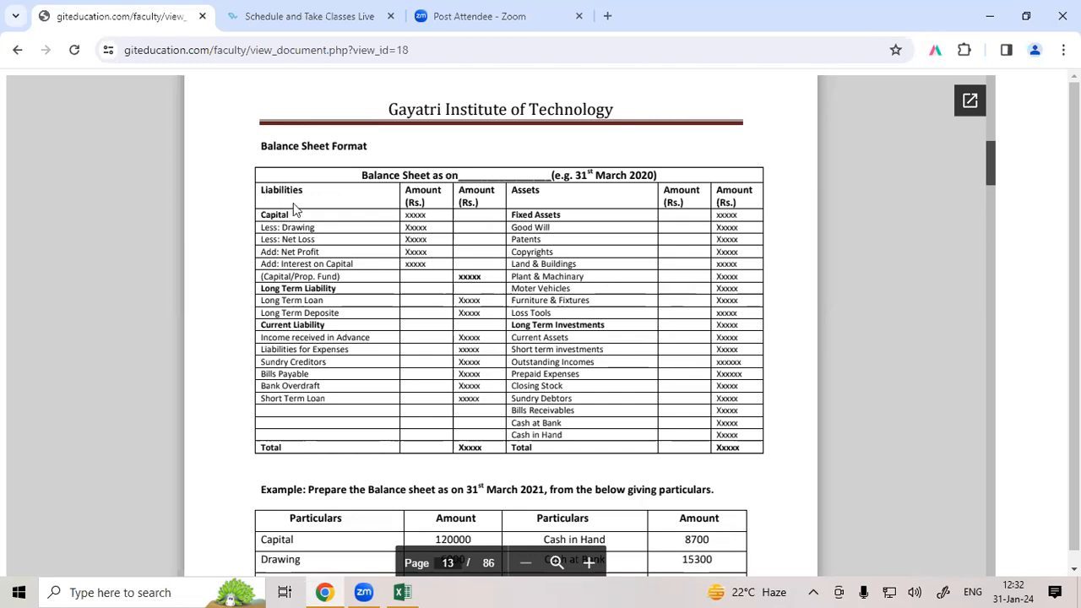
scroll(366, 228, down, 1)
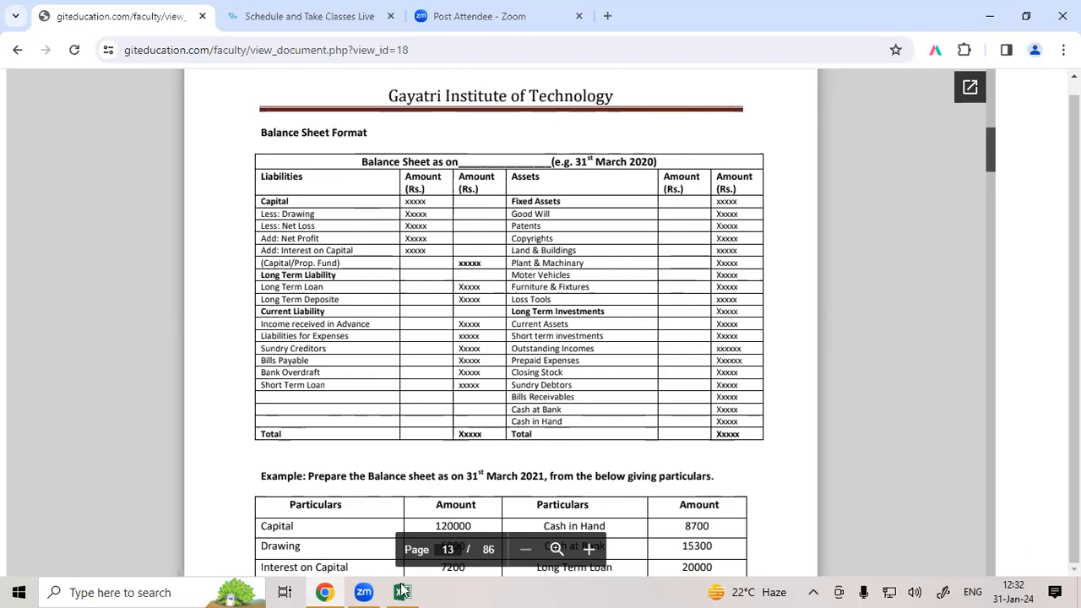
key(alt+Tab)
drag(307, 237, 561, 494)
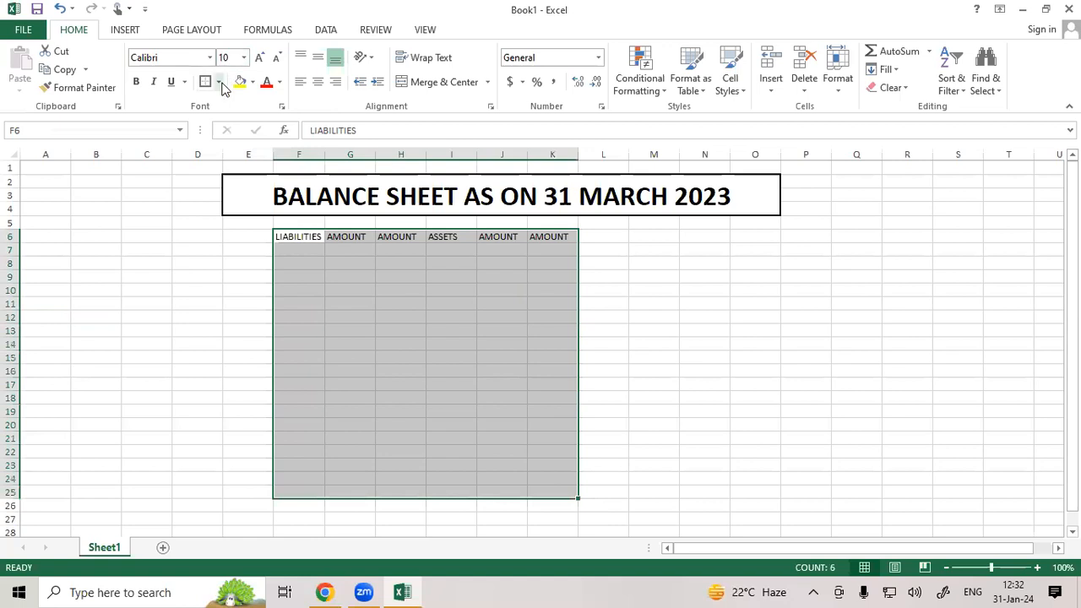
click(218, 81)
click(224, 215)
click(700, 322)
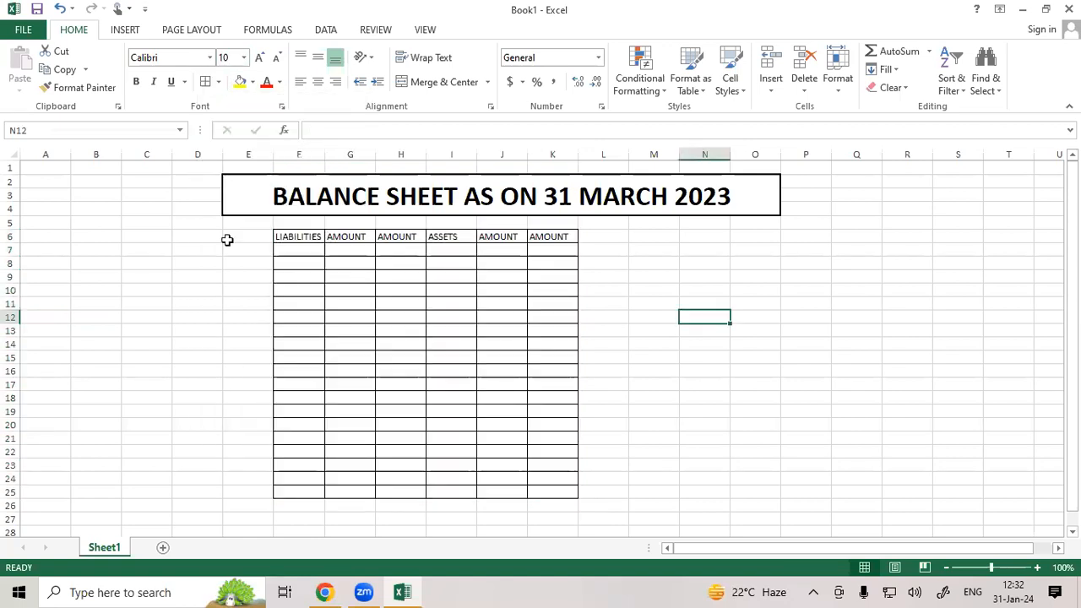
- Increase the font size of columns F to K to 14
drag(296, 238, 548, 243)
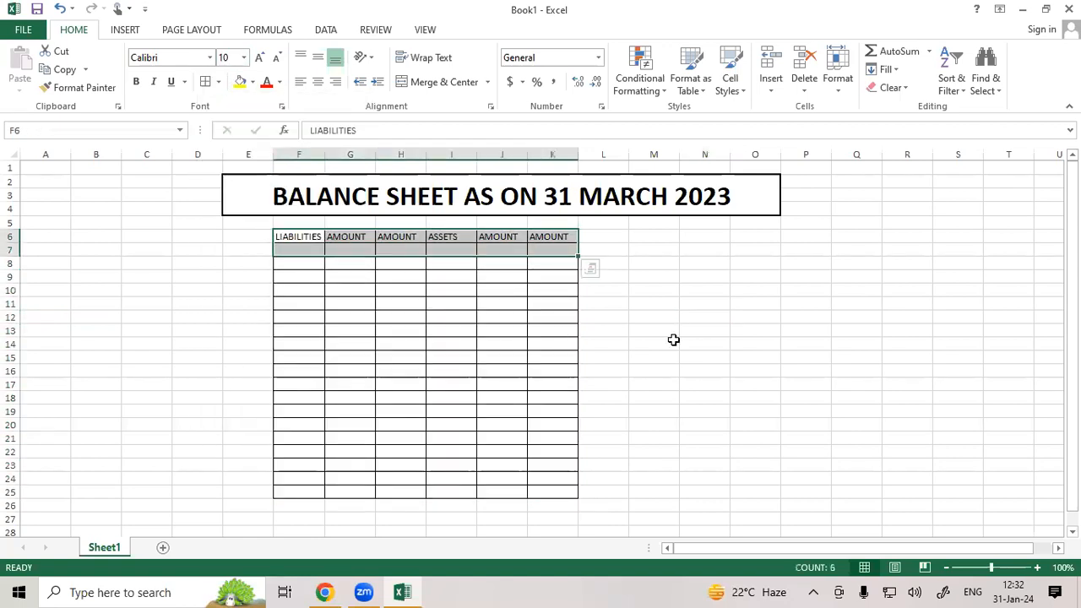
click(744, 330)
drag(298, 153, 575, 153)
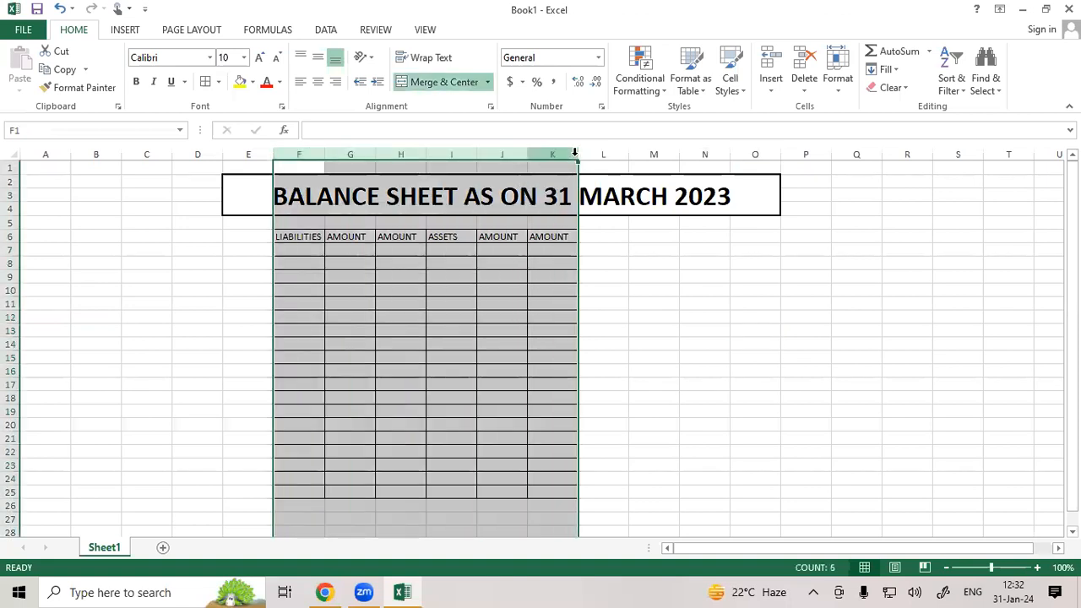
click(259, 59)
click(259, 59)
click(260, 59)
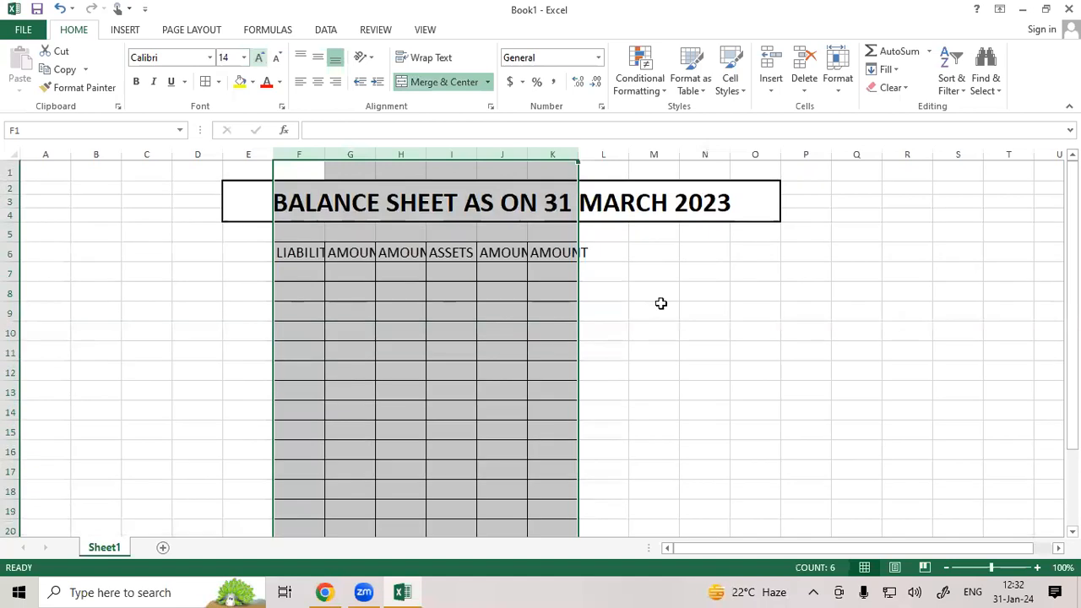
click(658, 309)
- Autofit the widths of columns F to K to their headings
drag(314, 154, 579, 154)
click(576, 150)
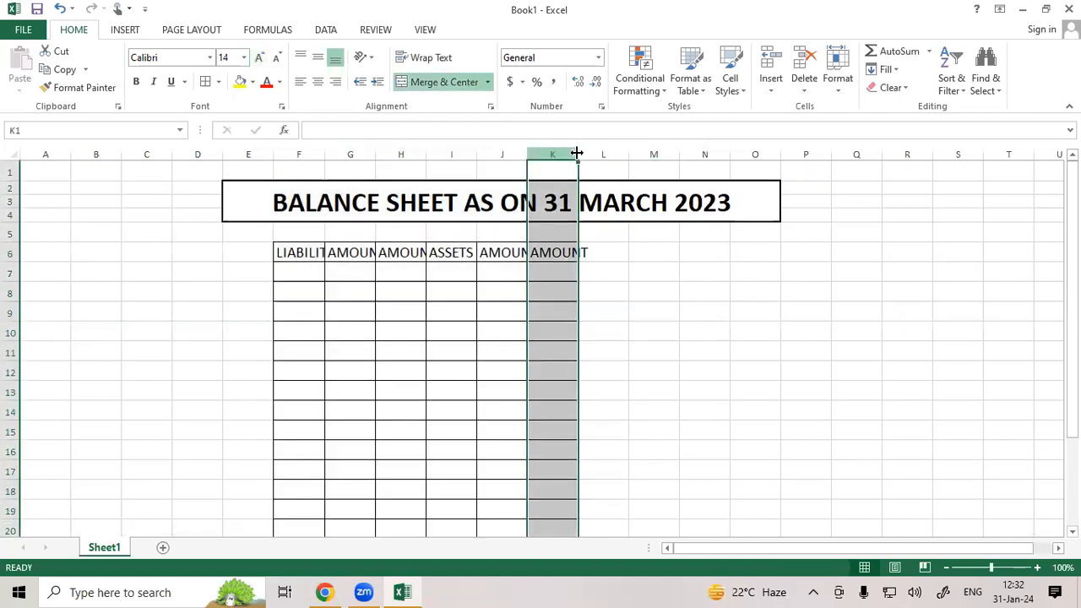
drag(297, 154, 550, 162)
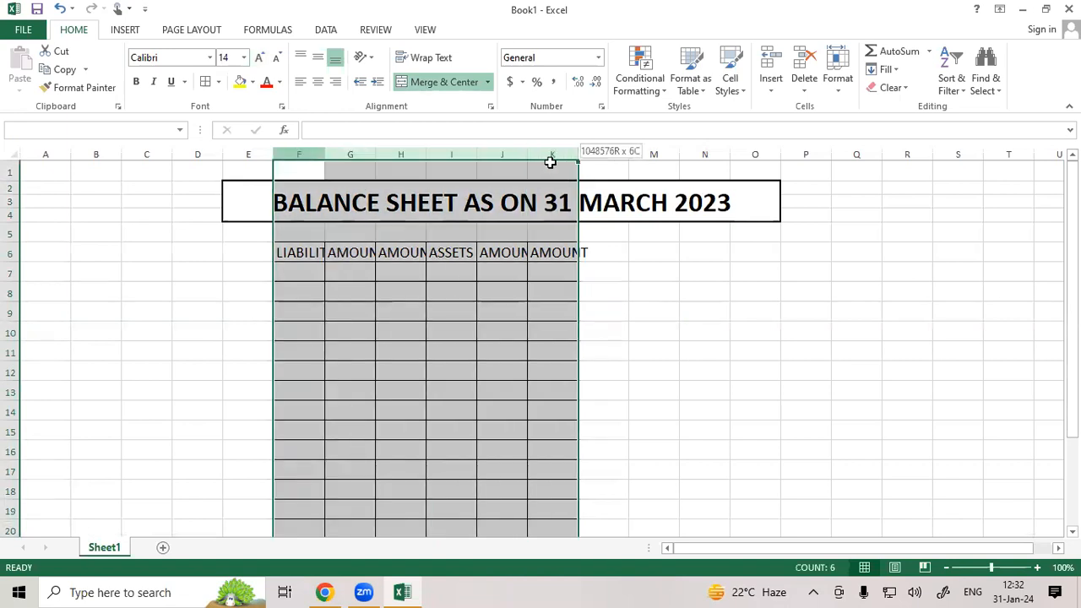
double_click(578, 154)
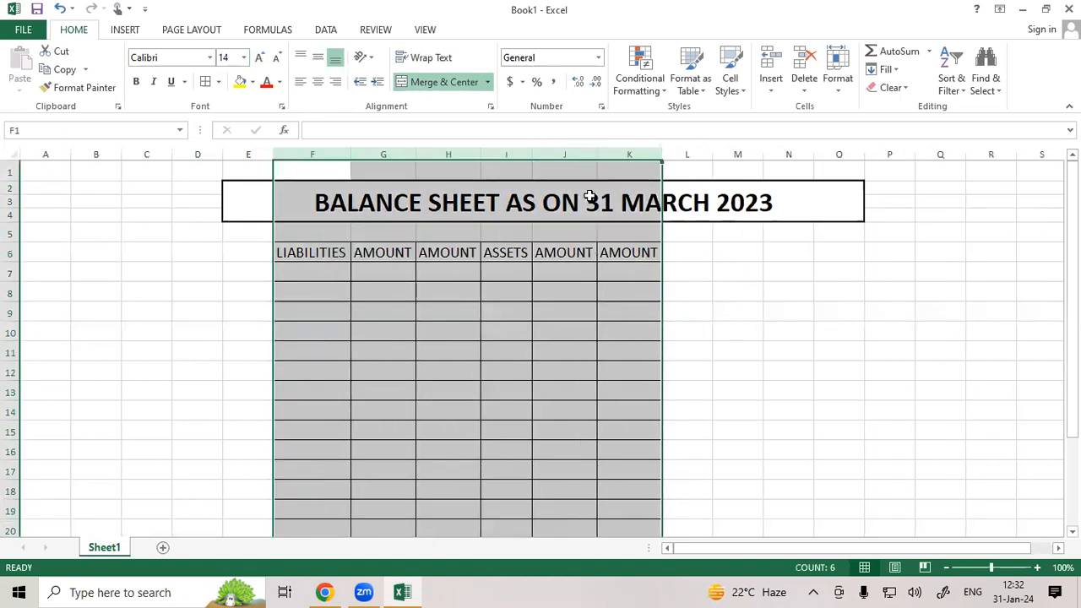
click(700, 311)
- Enter CAPITAL in F7 and its amount 120000 in G7, looking up the figure in the browser notes' example
click(318, 268)
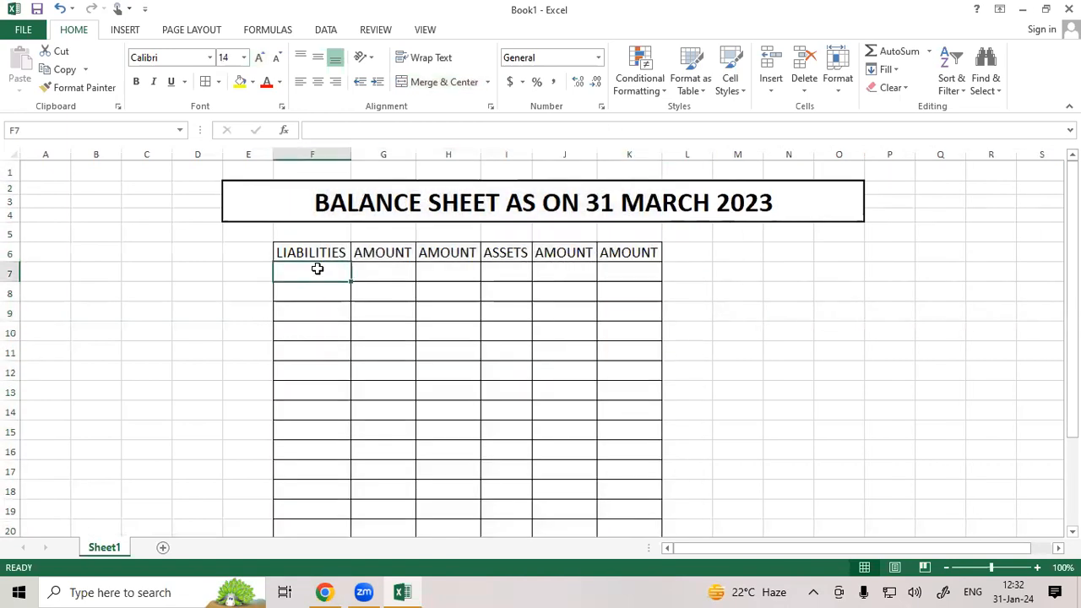
text(CAPITAL)
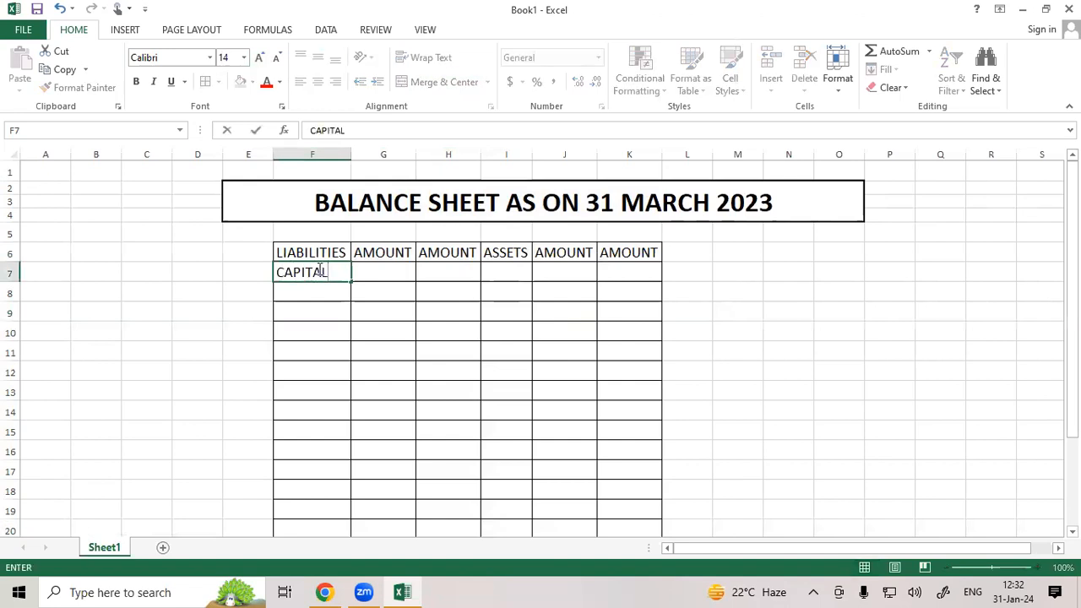
click(386, 278)
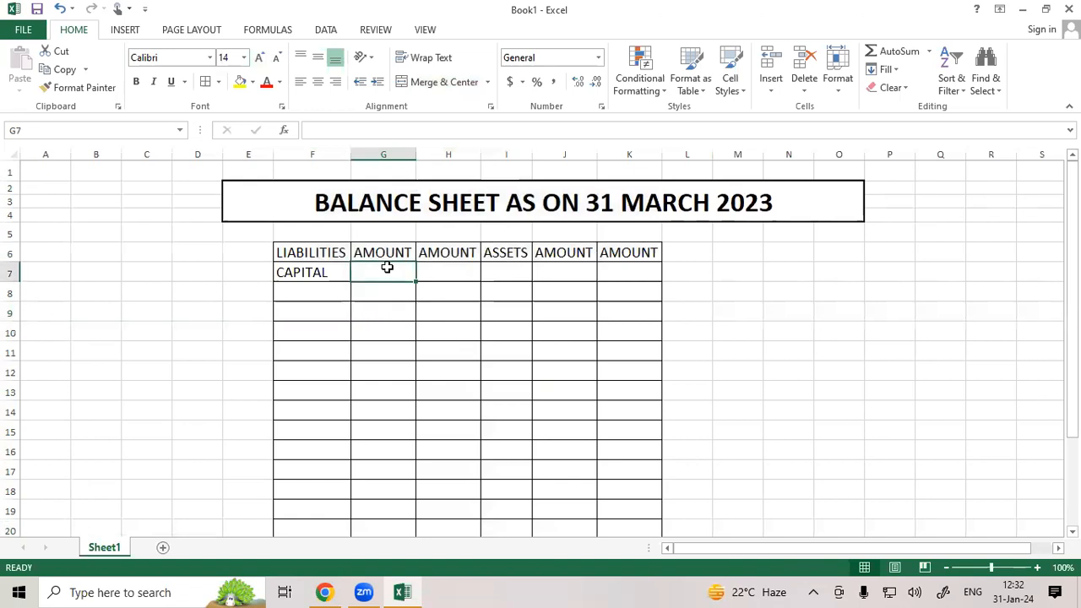
click(324, 592)
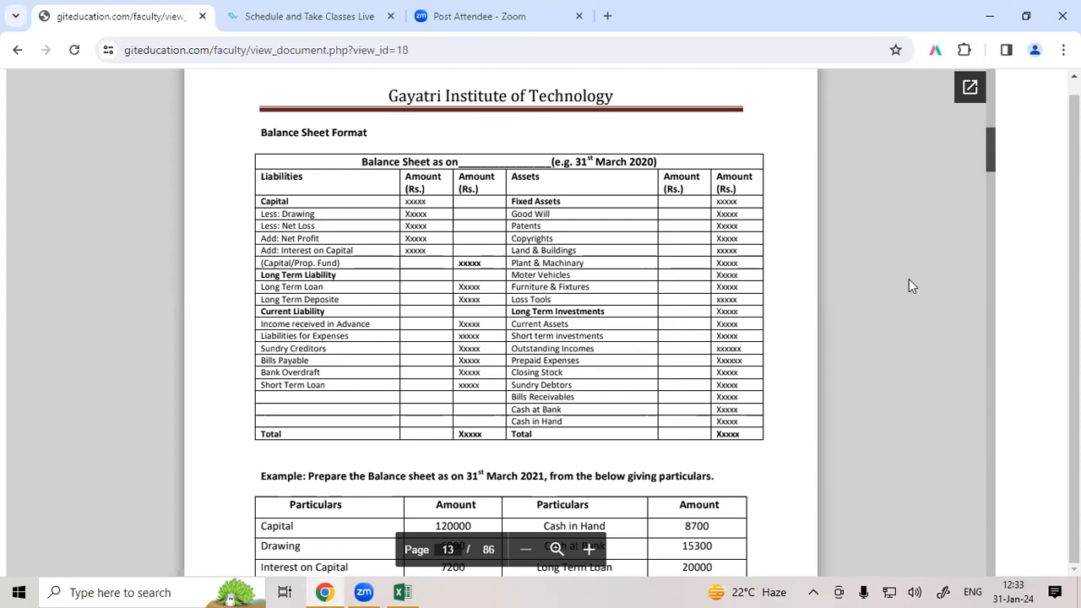
scroll(909, 279, down, 1)
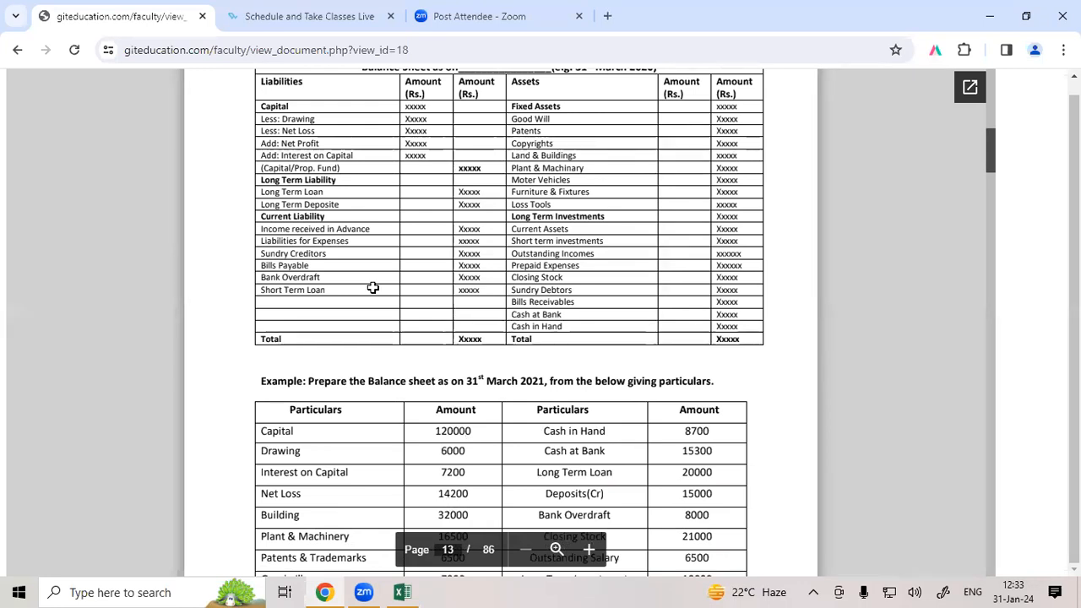
key(alt+Tab)
text(120000)
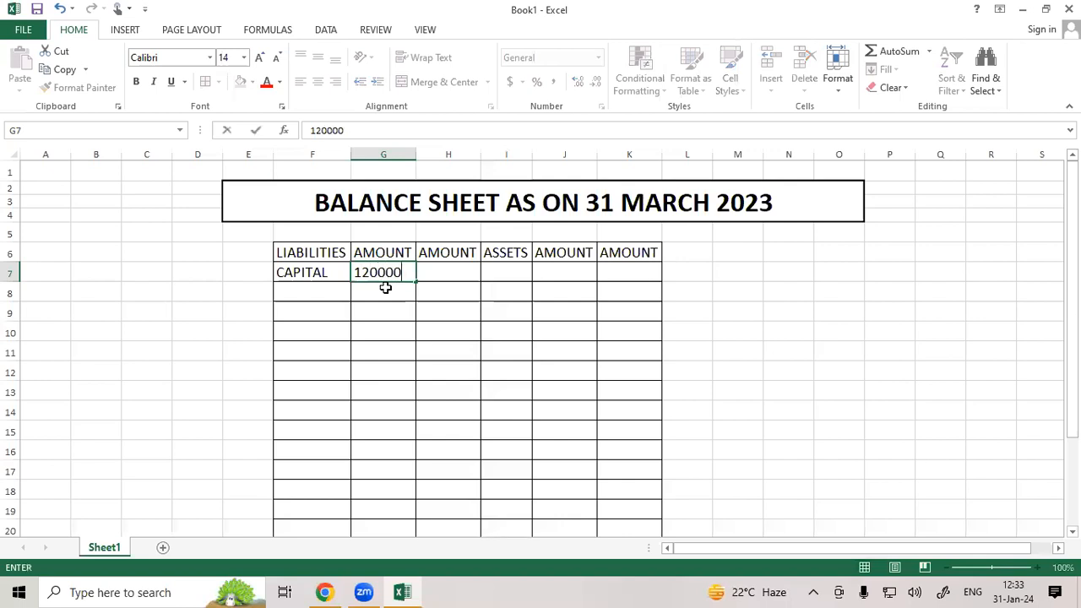
click(377, 313)
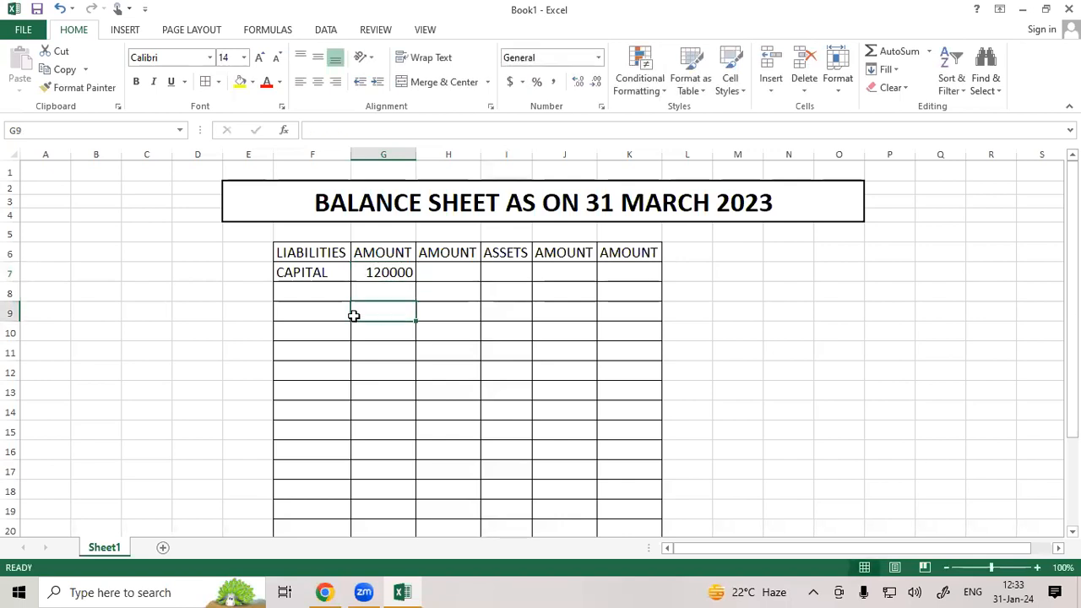
- Check the drawing entry in the browser notes, return to Excel and enter LESS:DRAWING in F8
click(310, 293)
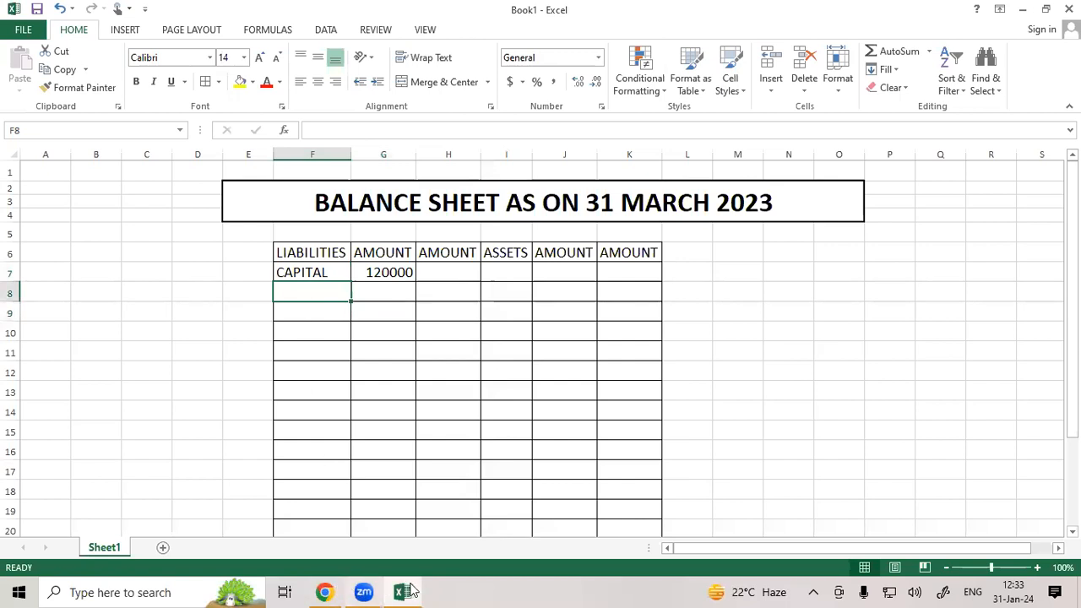
click(329, 592)
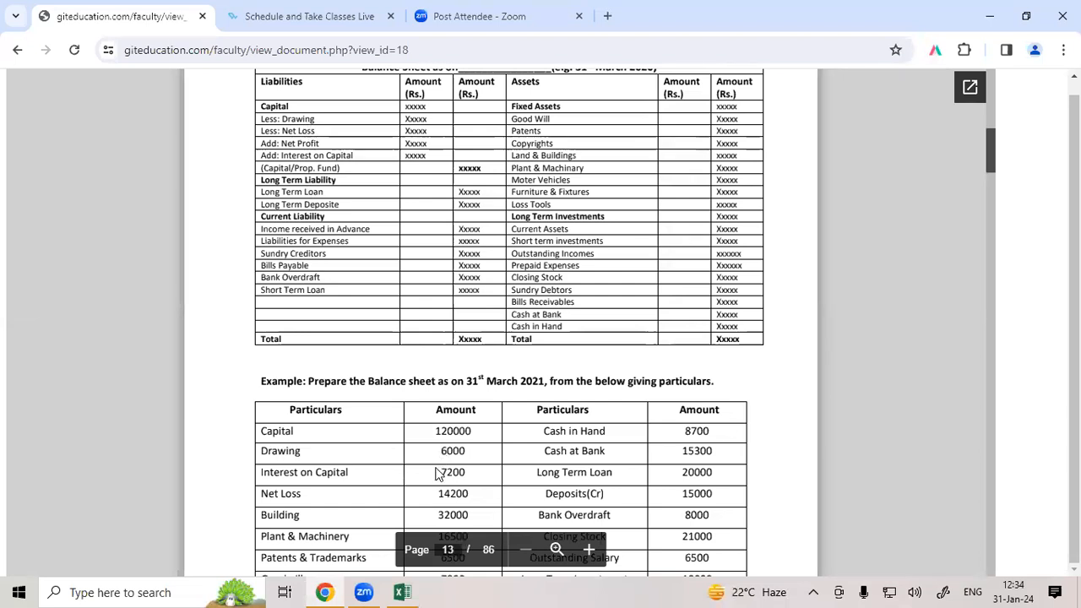
key(alt+Tab)
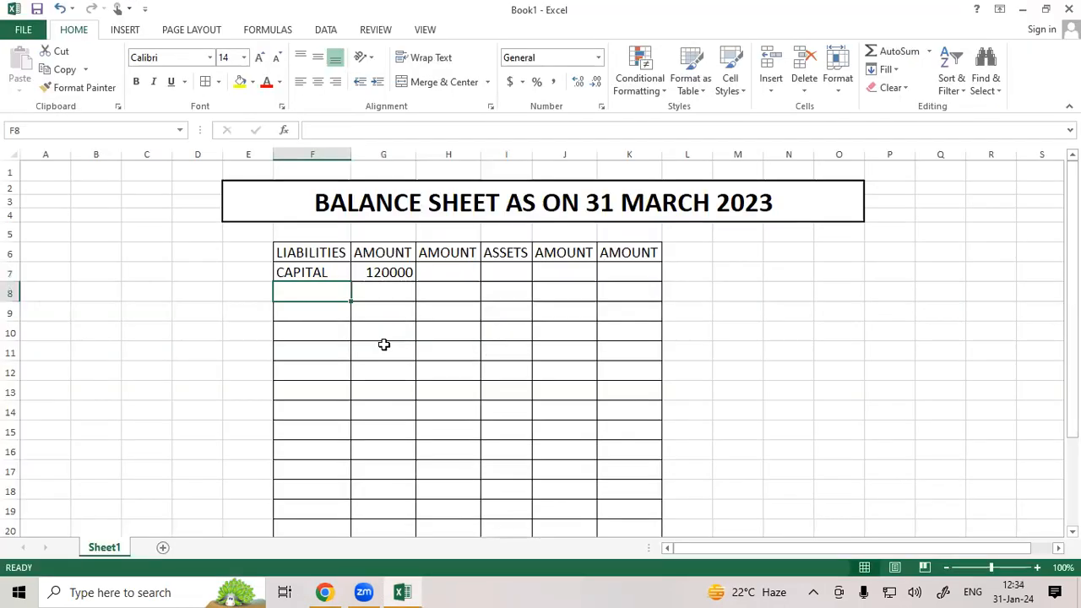
text(LESS)
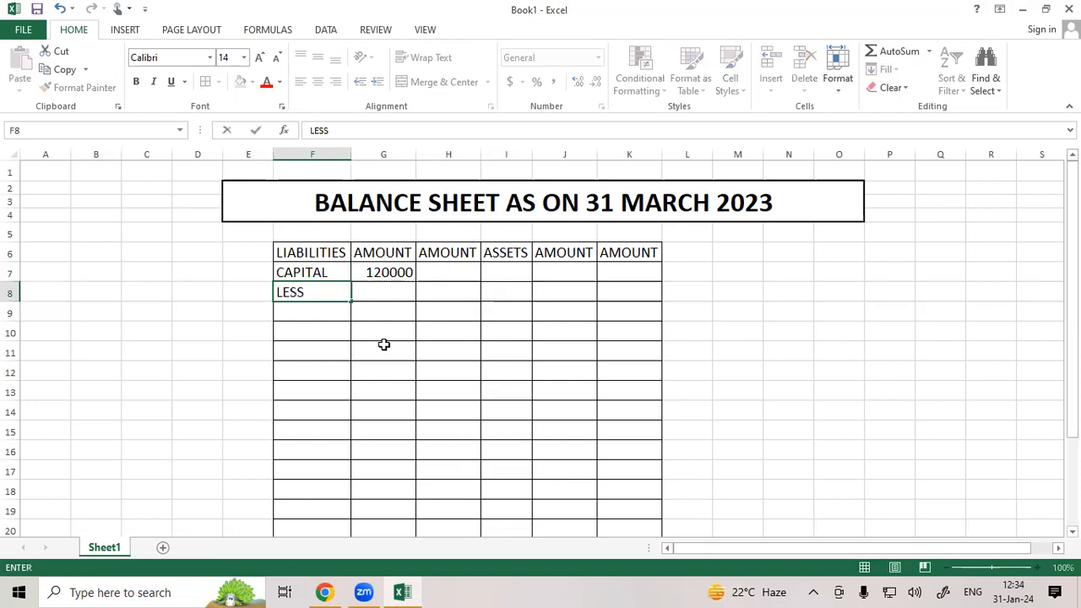
text(:DRAING)
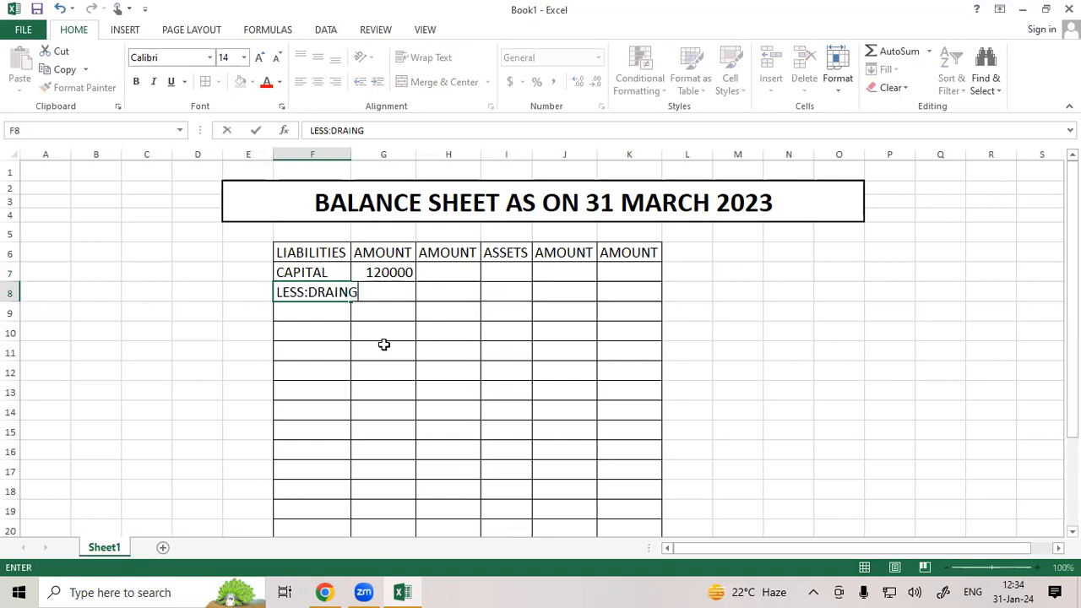
click(335, 295)
text(W)
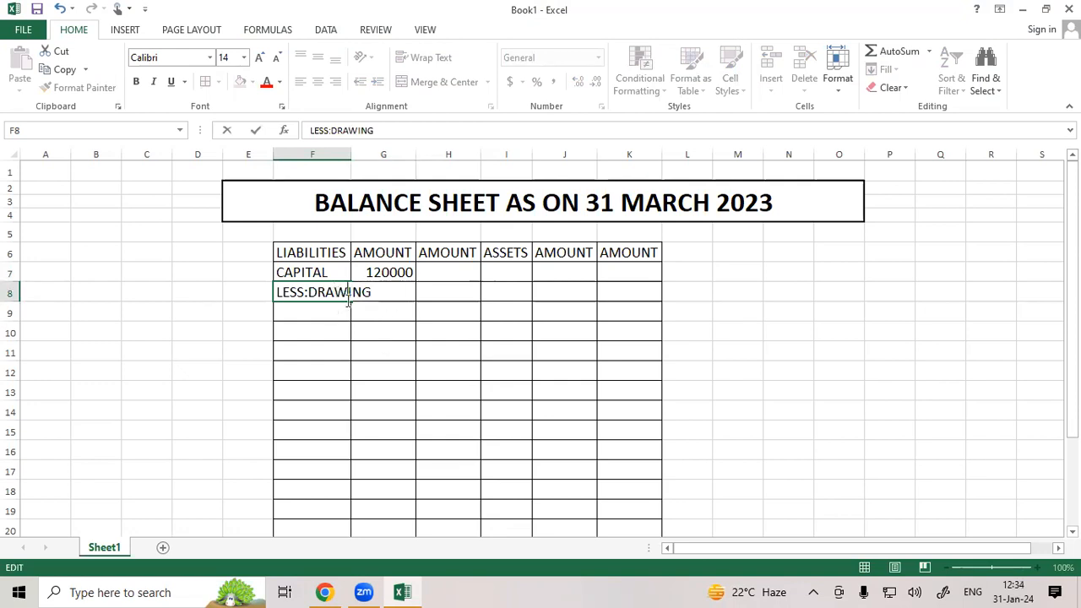
click(401, 333)
- Autofit the width of column F to its contents and enter the drawing amount 6000 in G8
click(329, 289)
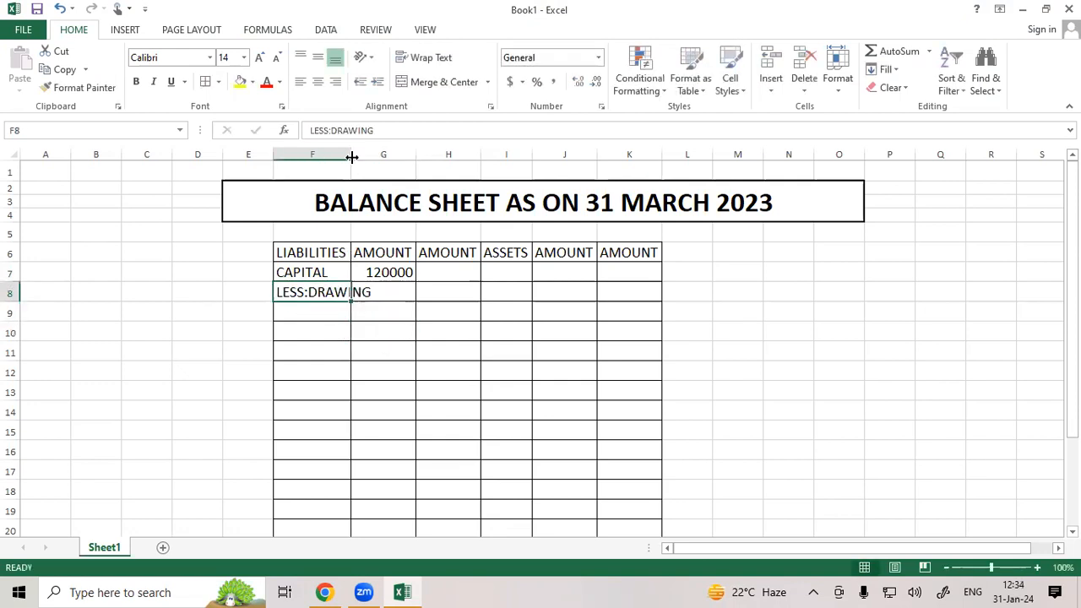
click(346, 155)
double_click(351, 154)
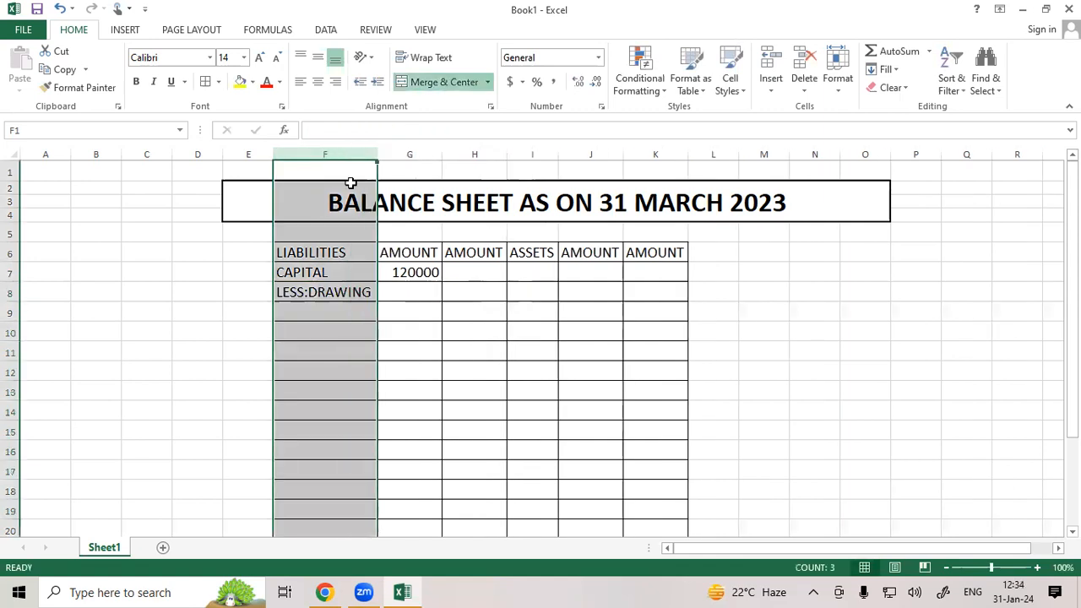
click(406, 293)
text(6000)
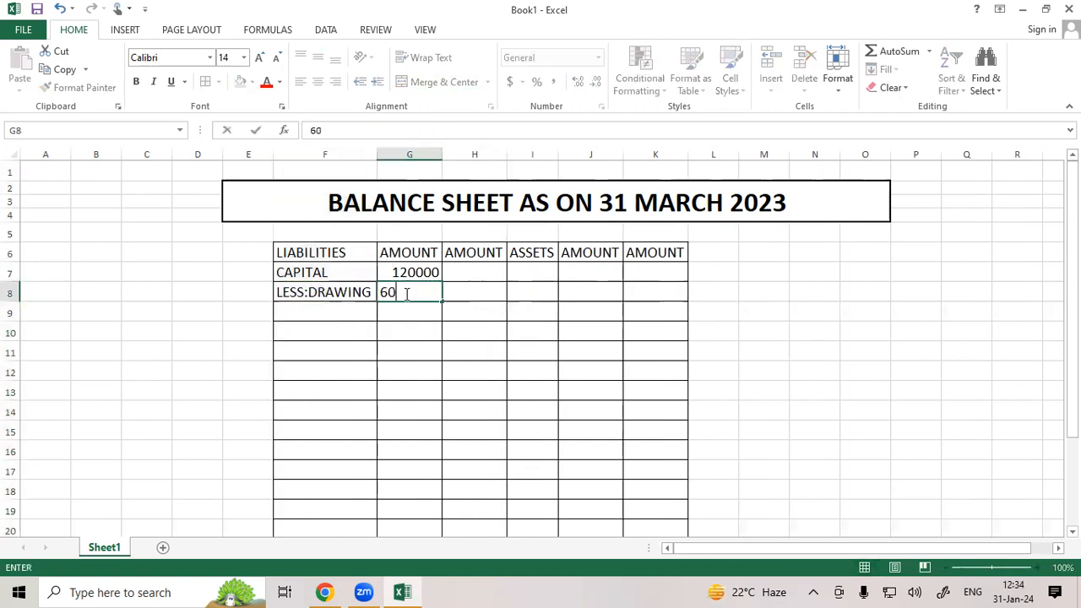
- Look up the net loss in the browser notes, then enter LESS:NET LOSS in F9 and 14200 in G9 in Excel
click(317, 320)
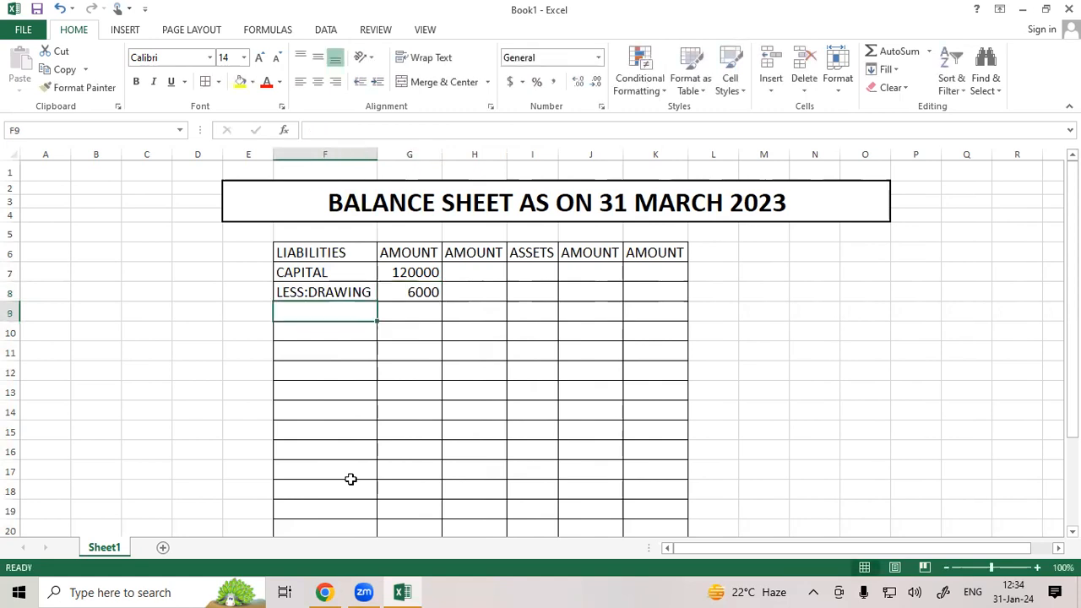
click(334, 588)
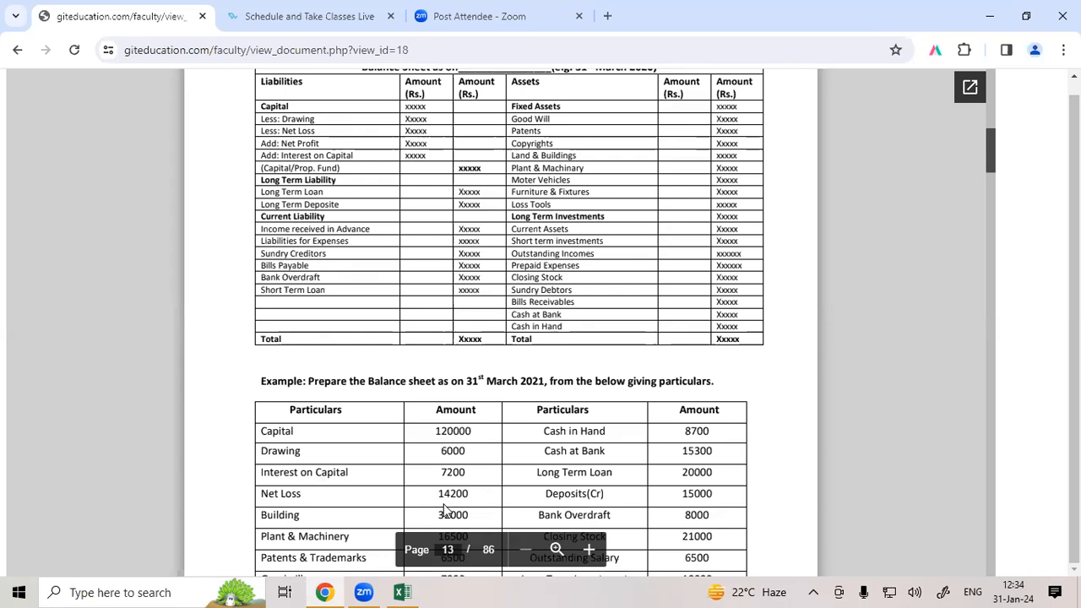
click(402, 592)
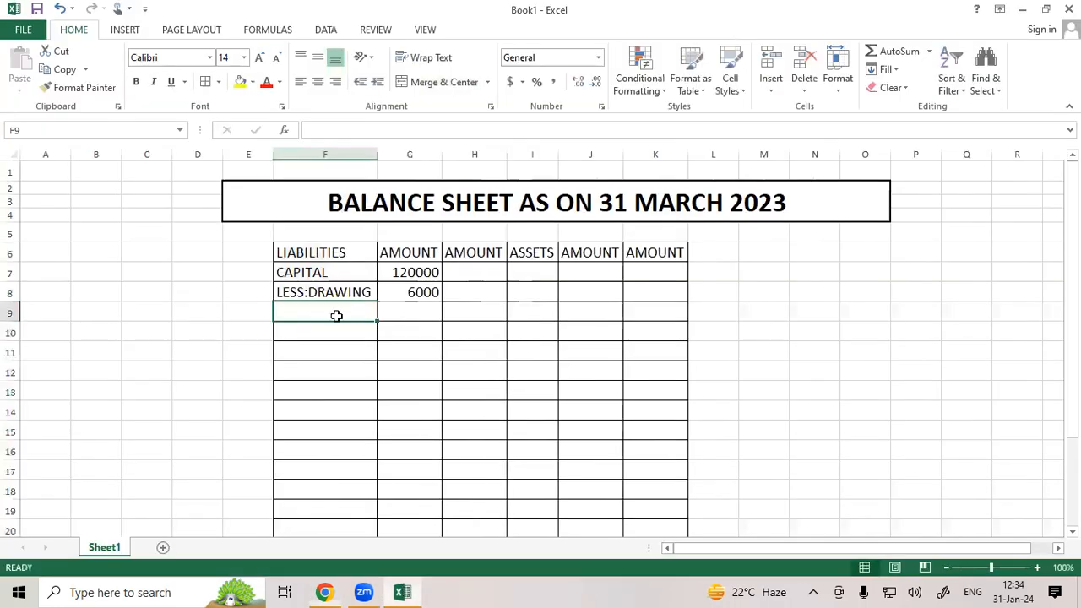
text(LESS:)
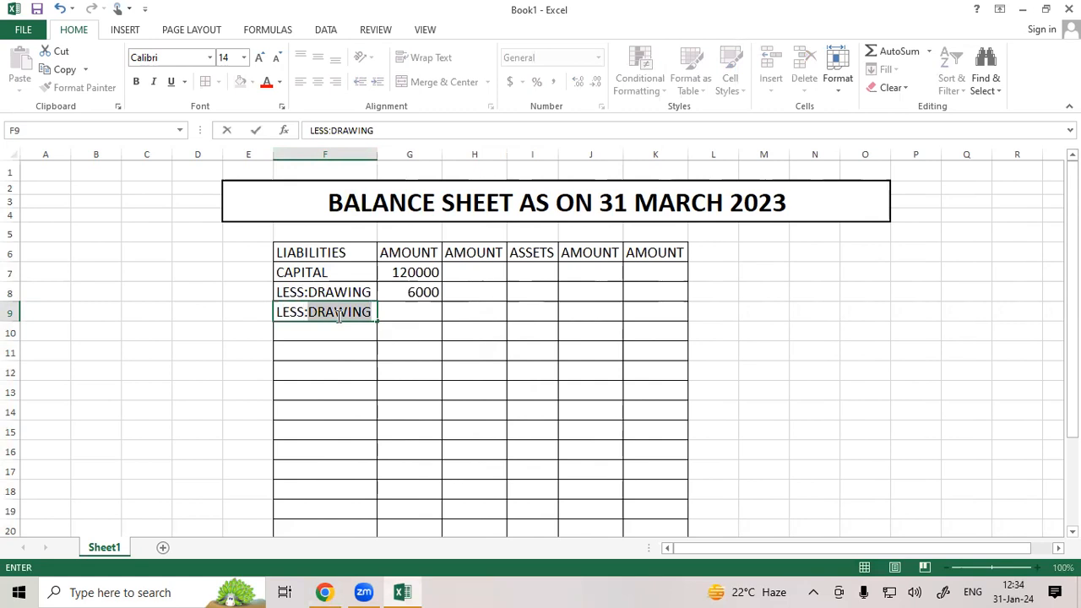
text(NET LOSS)
click(405, 336)
click(417, 313)
text(14200)
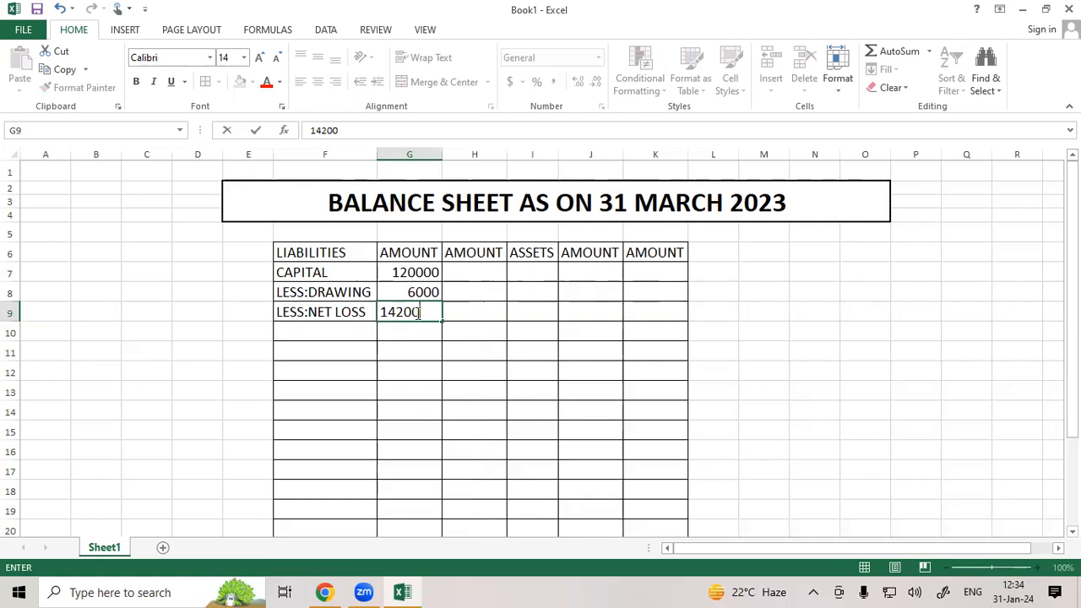
click(348, 336)
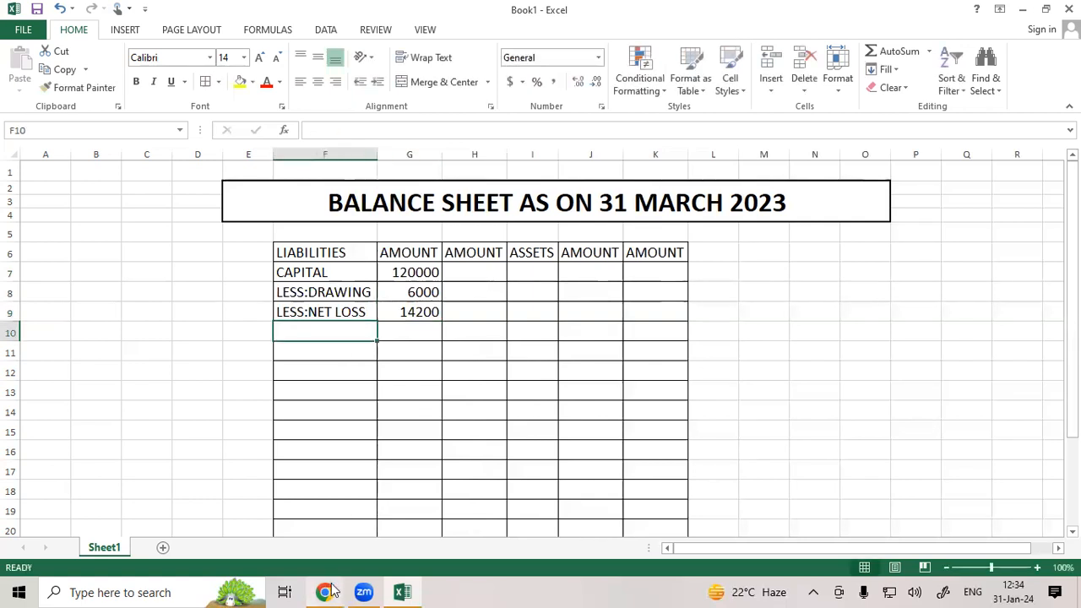
- Examine the example particulars and the solved balance sheet in the browser notes for the entries that follow net loss
click(327, 592)
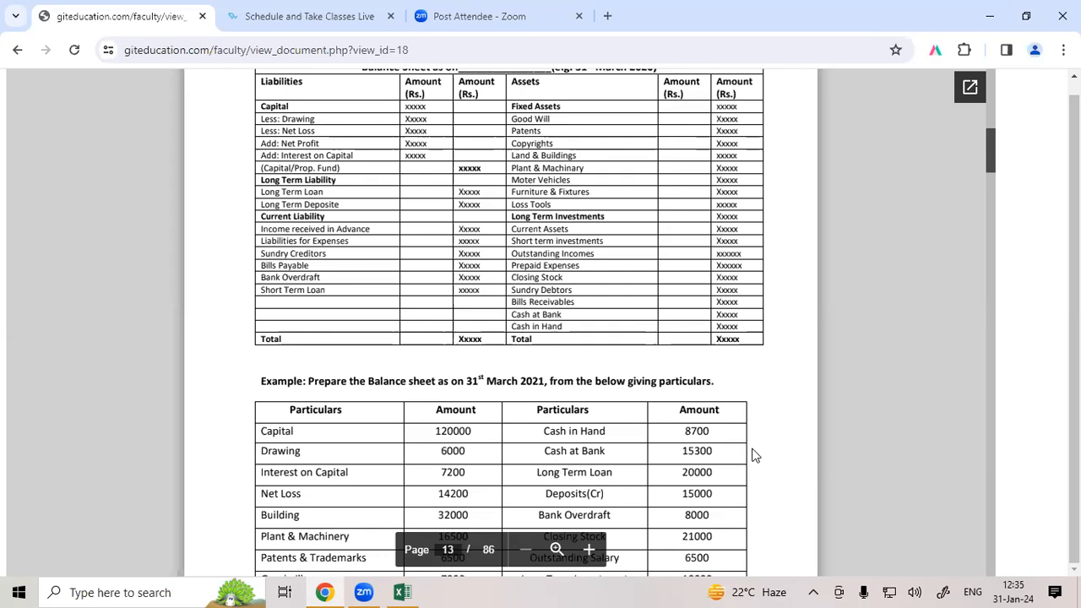
scroll(754, 455, down, 3)
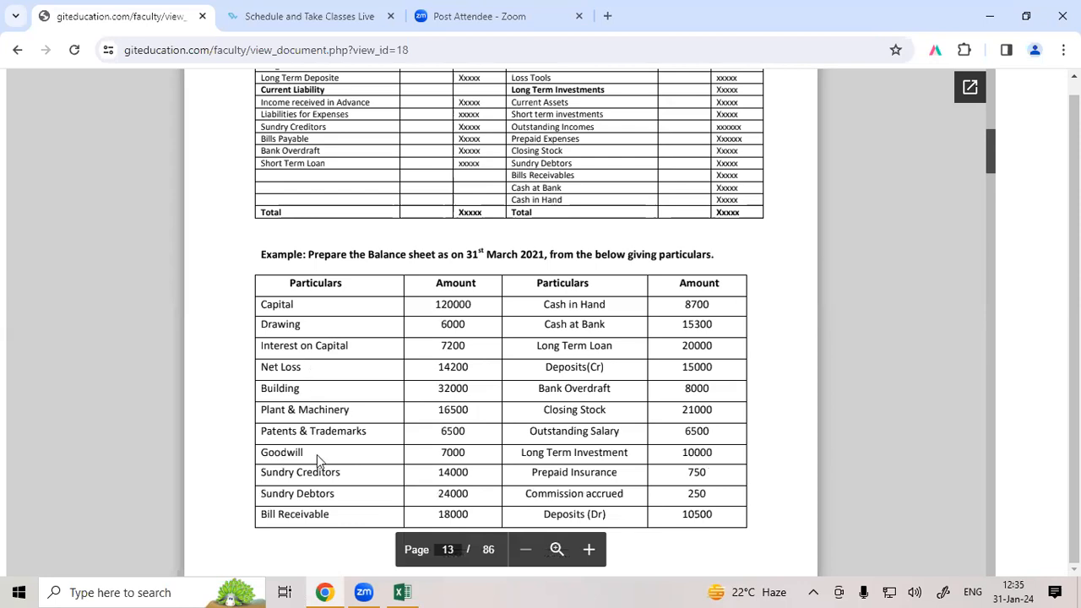
scroll(319, 469, down, 1)
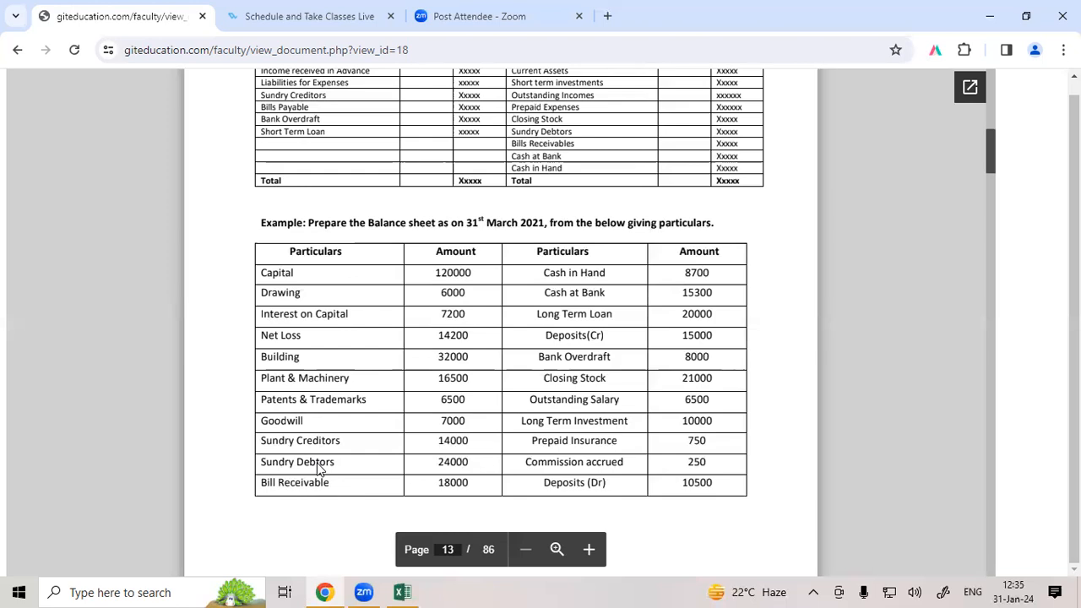
scroll(318, 469, down, 1)
scroll(319, 469, down, 5)
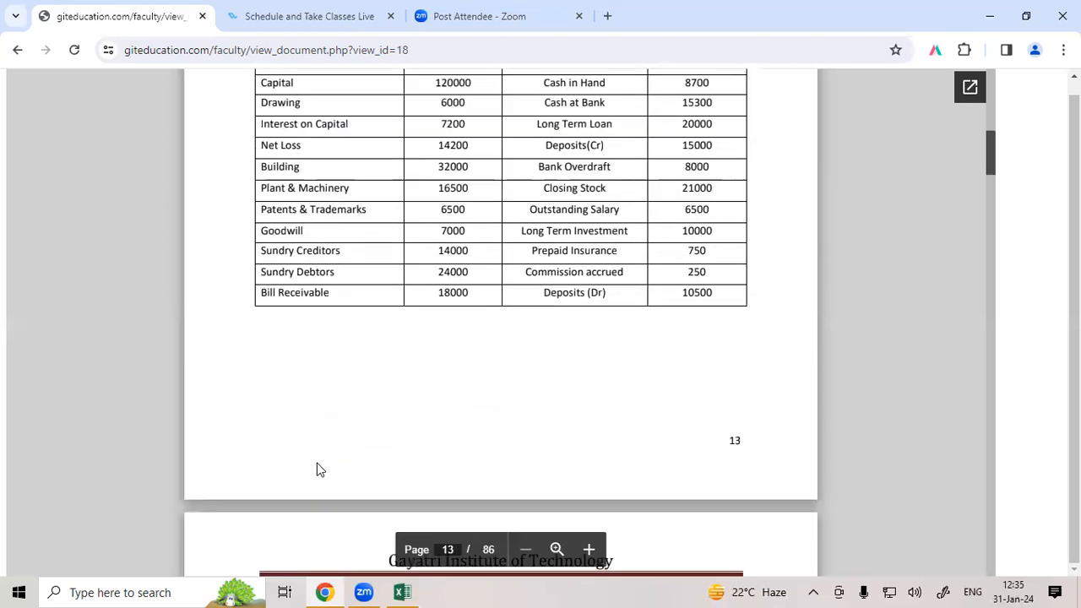
scroll(318, 469, down, 15)
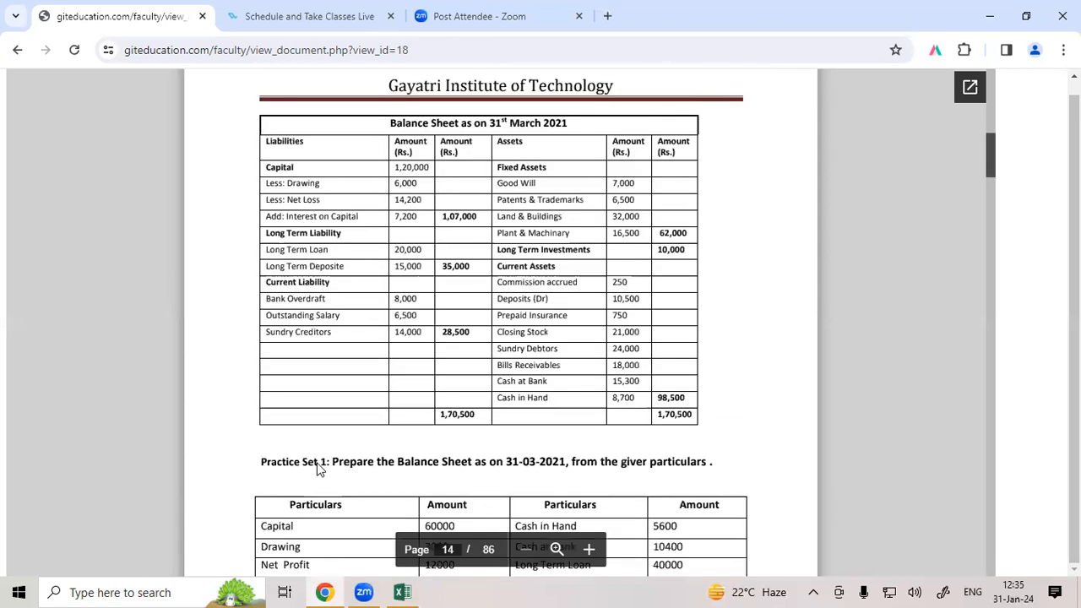
scroll(319, 469, up, 5)
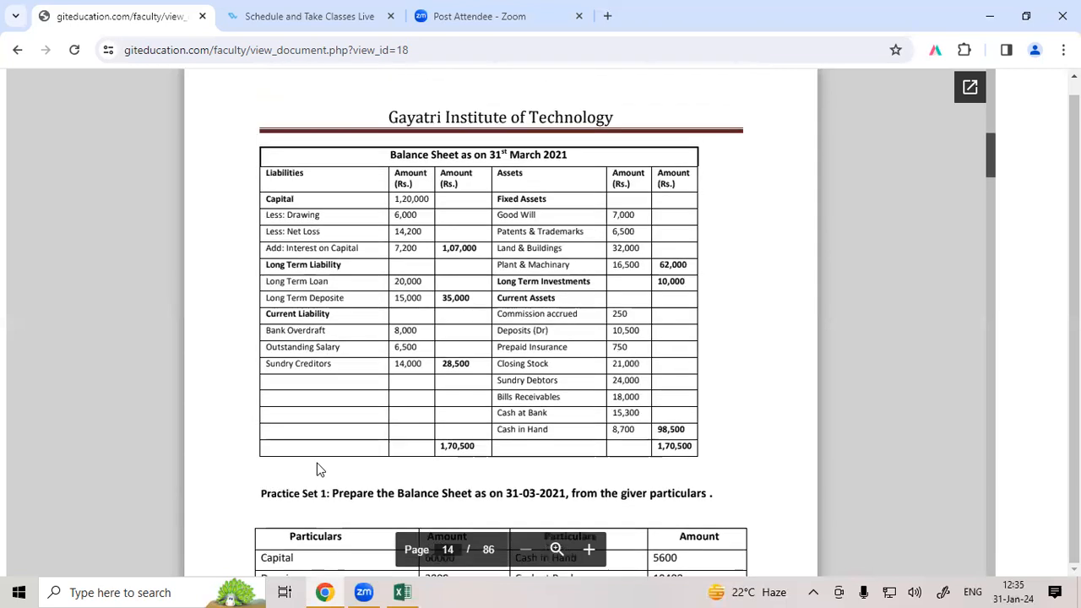
scroll(318, 469, up, 3)
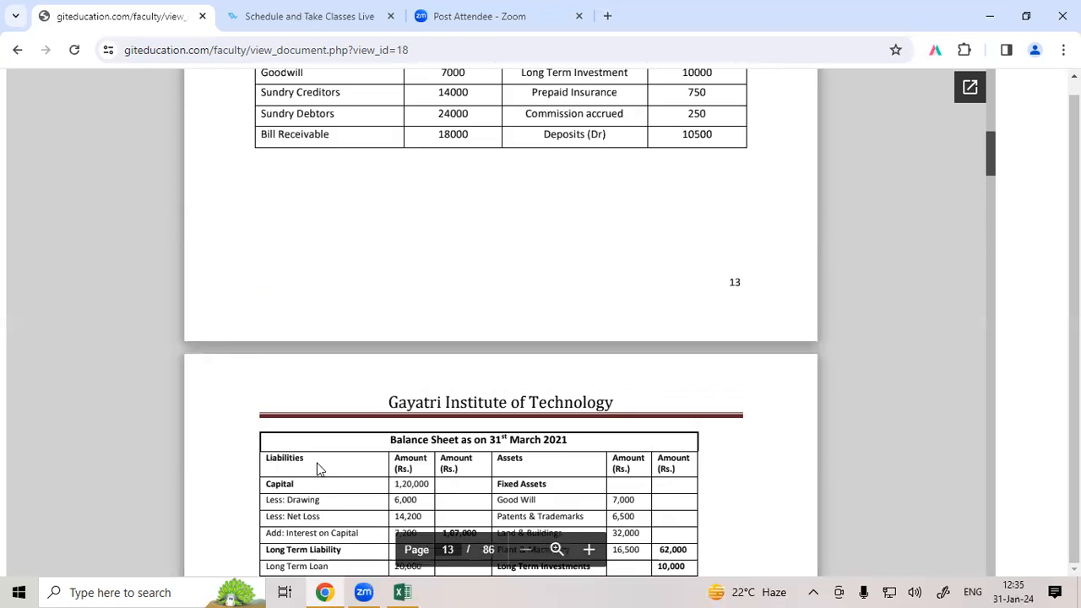
scroll(318, 469, up, 5)
scroll(318, 469, up, 2)
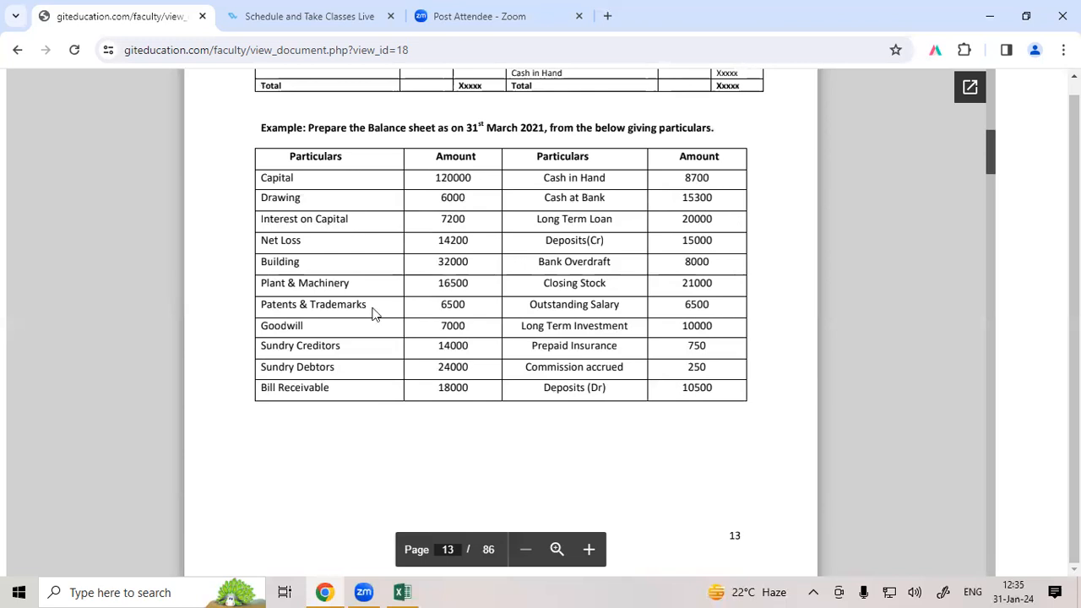
- Enter ADD:NET PROFIT in F10 in Excel, checking the label in the browser notes' format table, and autofit column F
key(alt+Tab)
click(330, 327)
text(ADD)
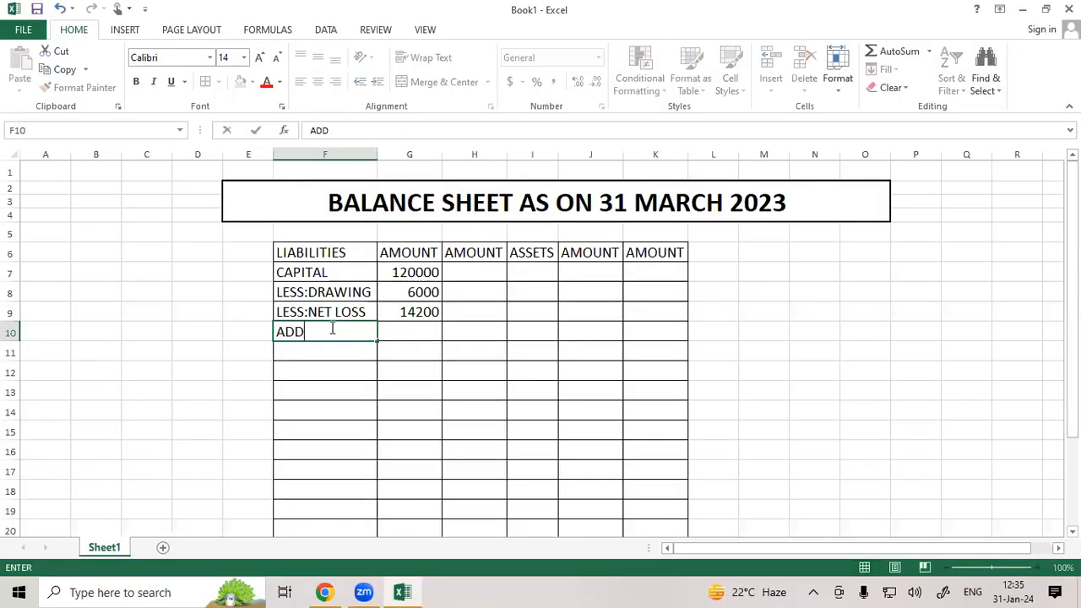
text(:)
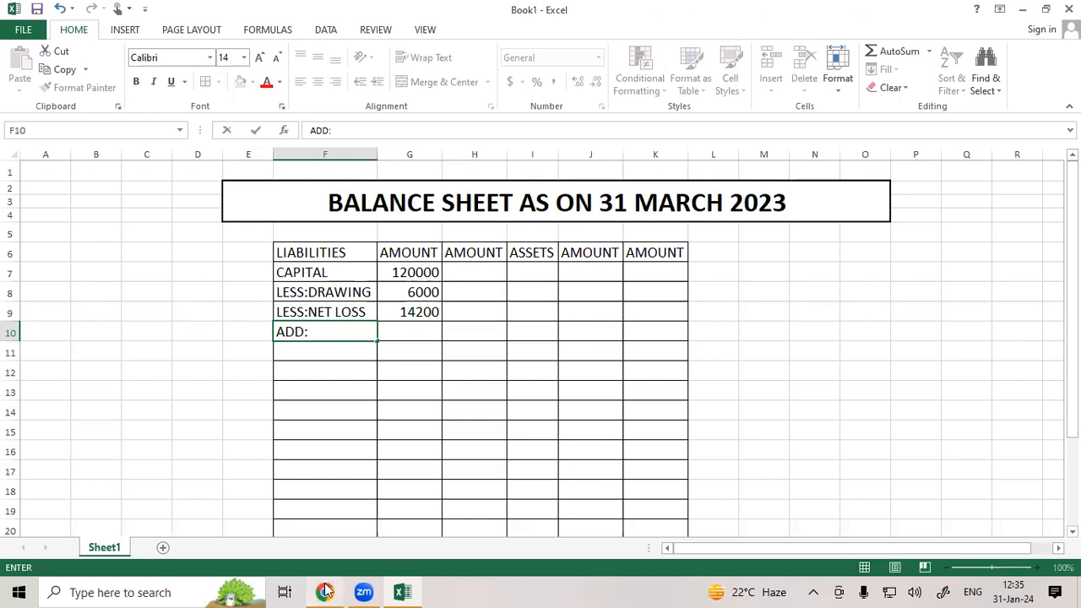
mouse_move(325, 592)
click(345, 517)
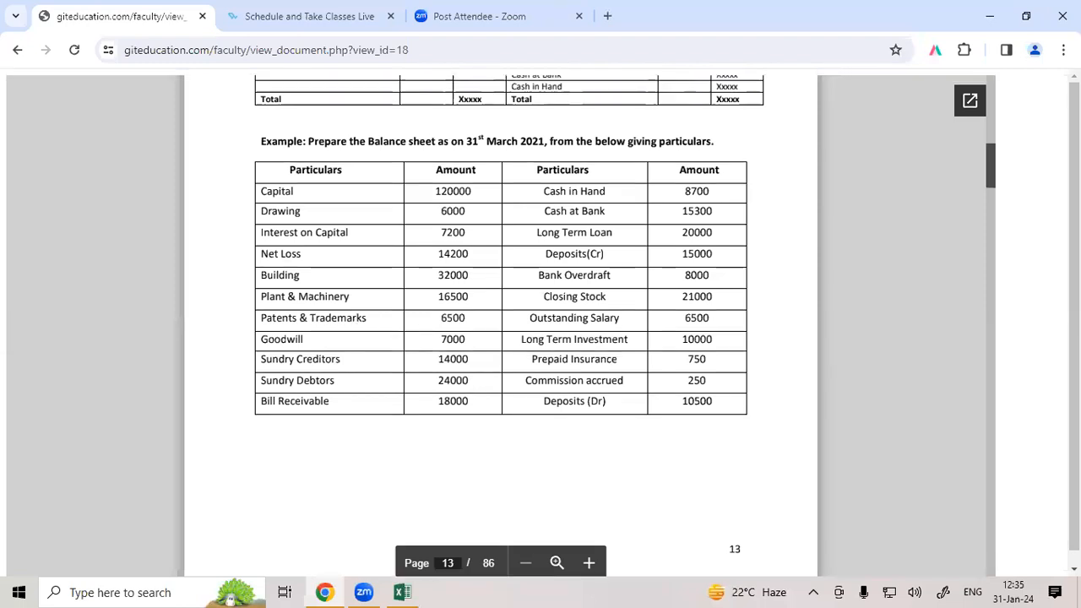
scroll(943, 193, up, 1)
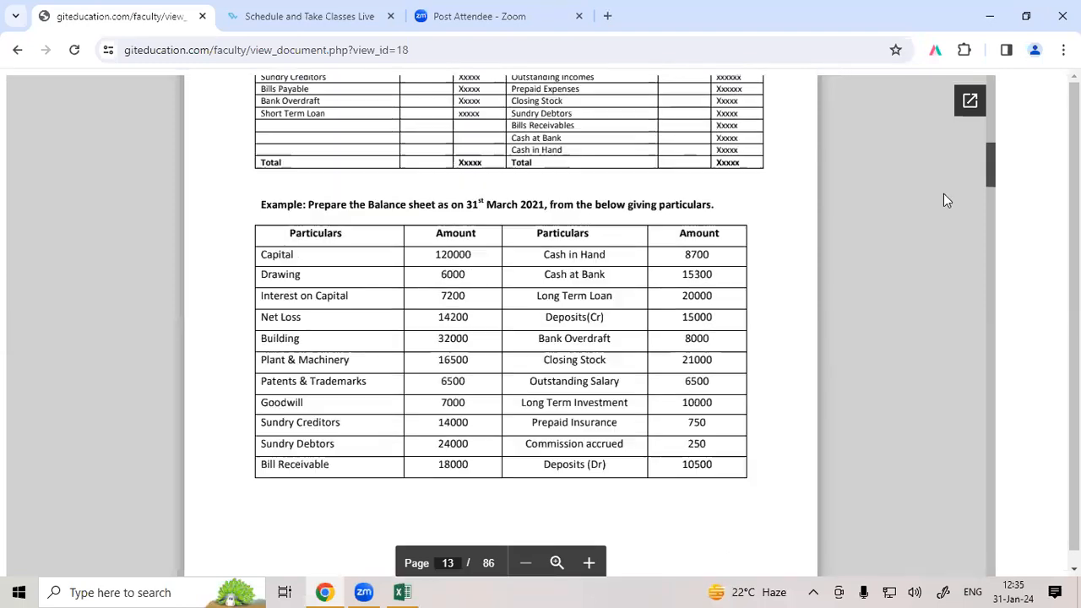
scroll(943, 193, up, 2)
scroll(943, 194, up, 1)
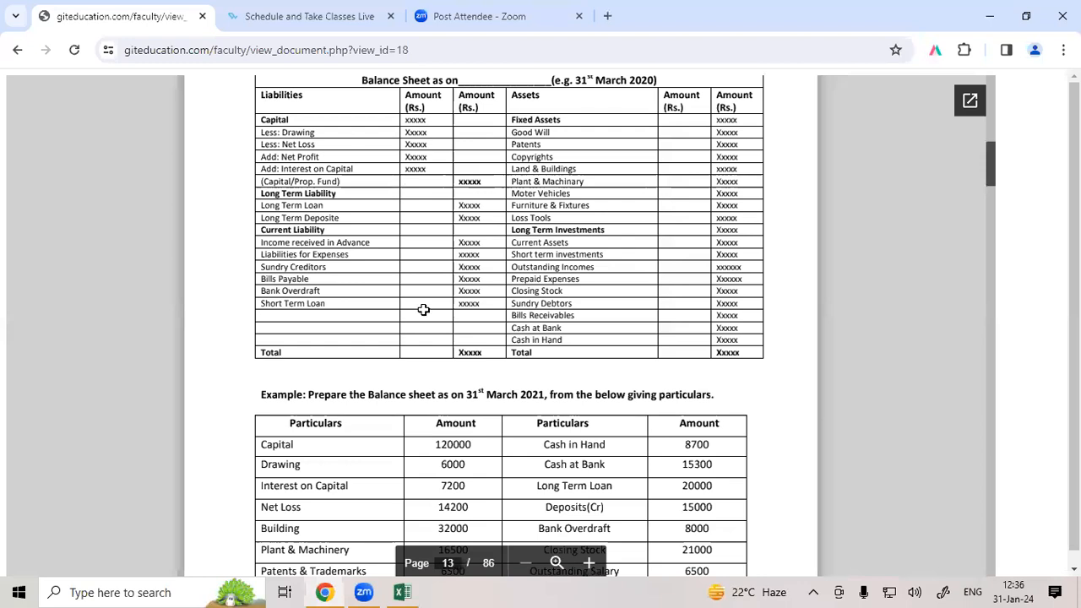
key(alt+Tab)
text(T)
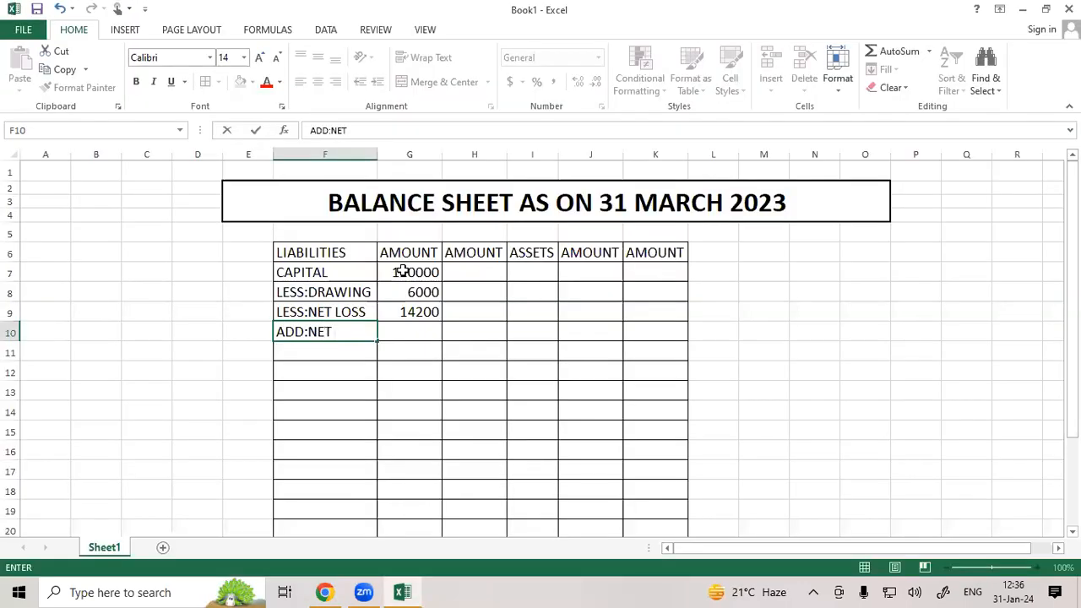
text( PROFIT)
click(422, 373)
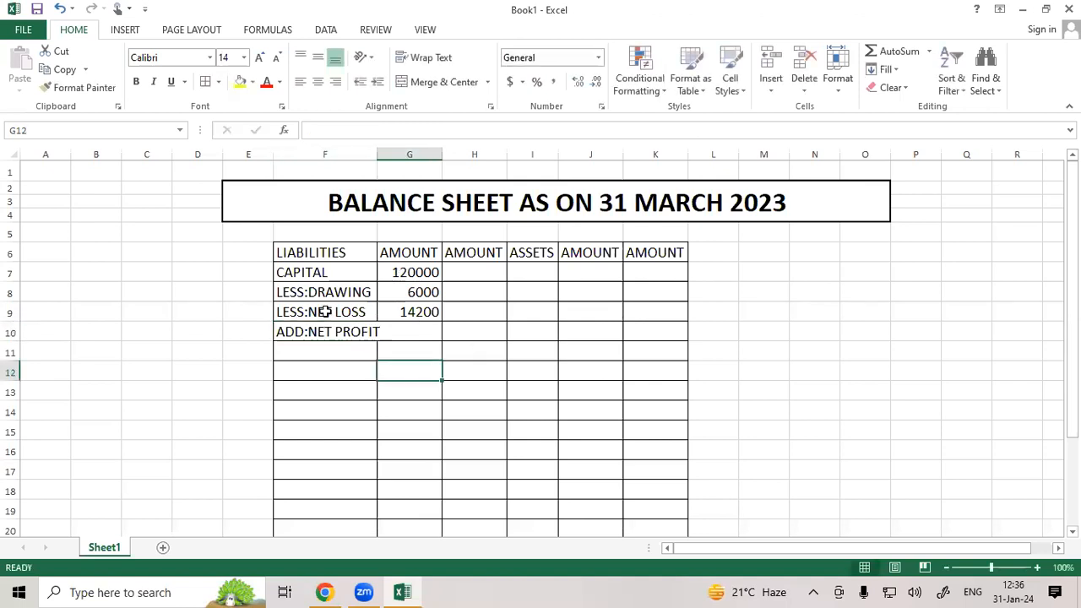
click(317, 334)
double_click(378, 154)
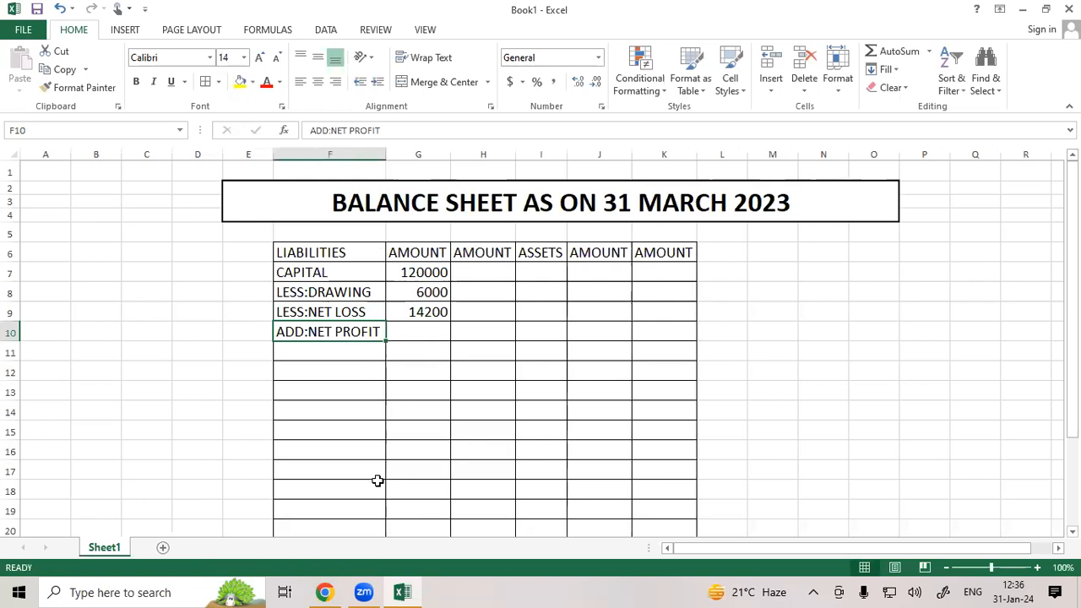
- Look up the interest on capital amount in the browser notes, then enter 7200 in G10 in Excel
key(alt+Tab)
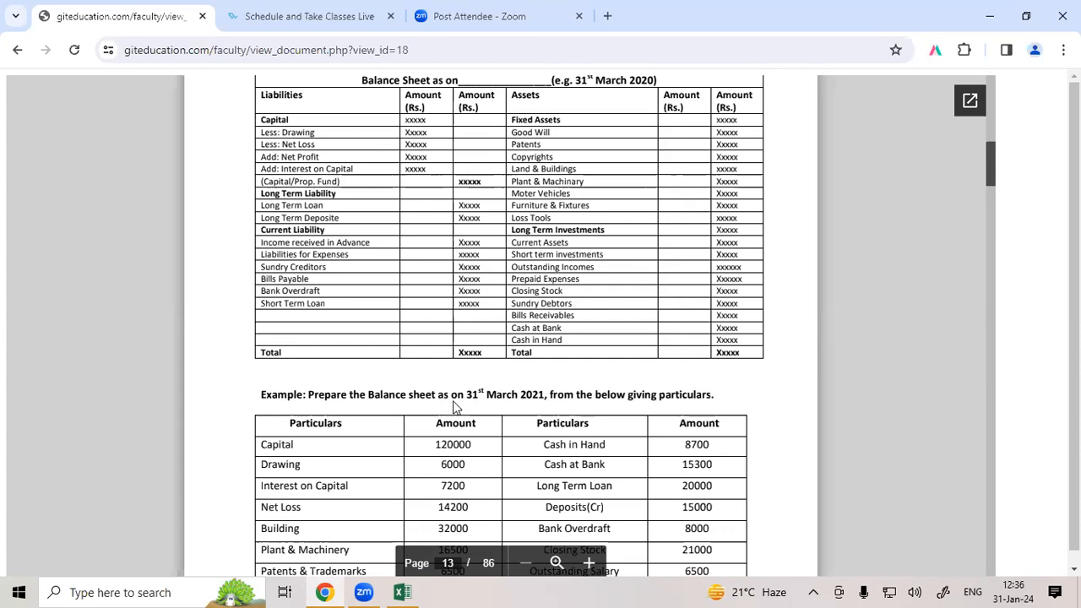
mouse_move(402, 591)
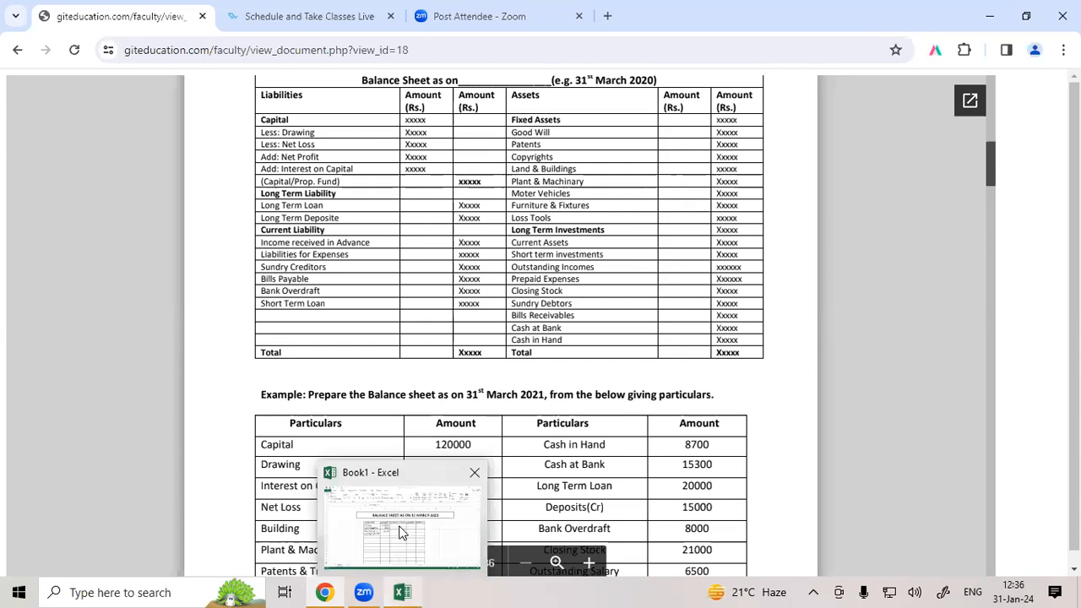
key(alt+Tab)
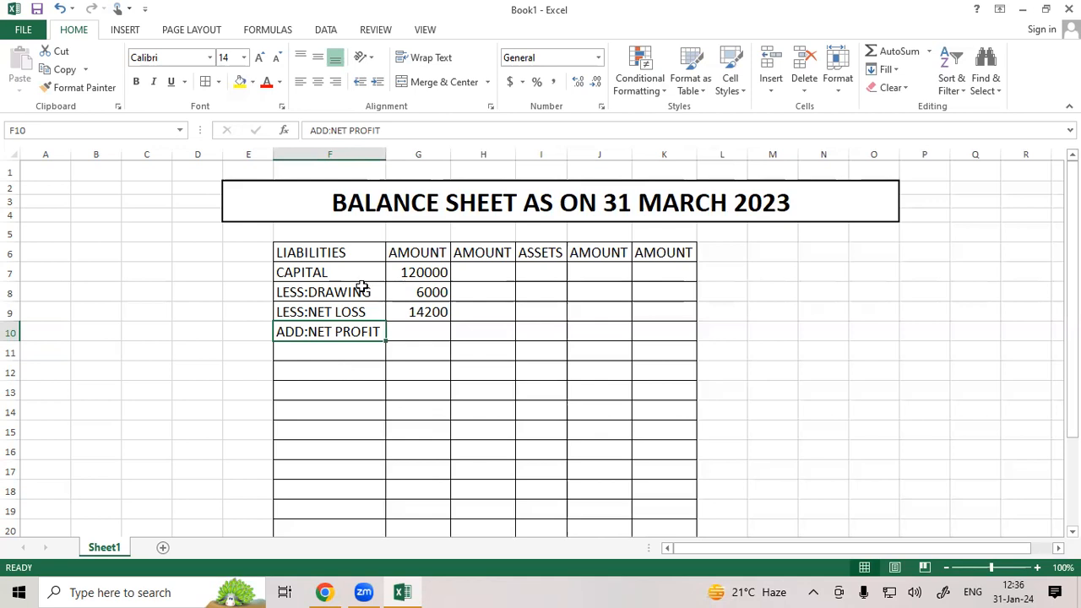
click(418, 332)
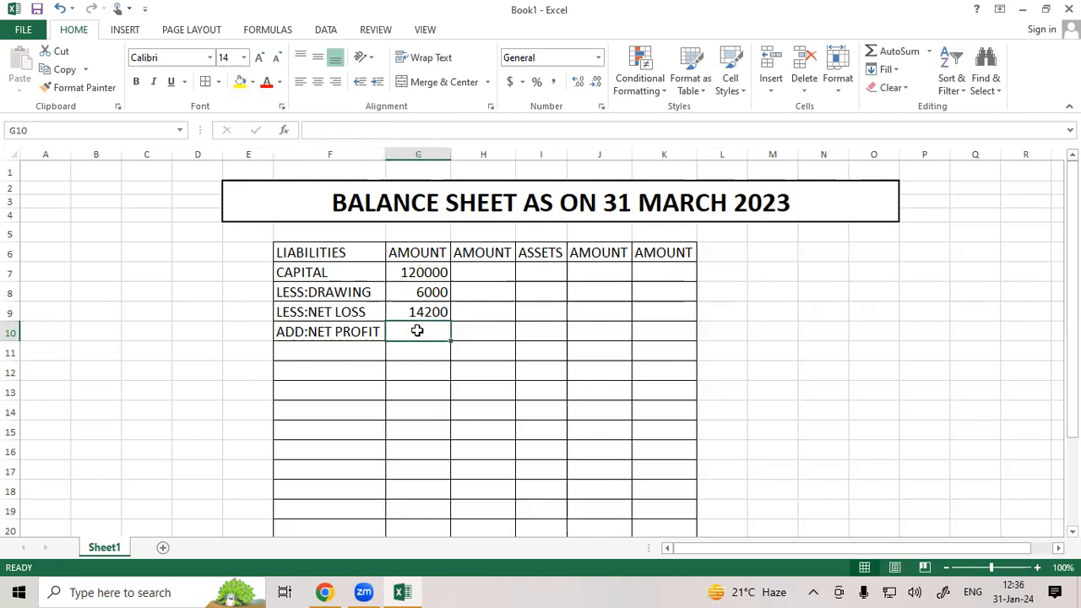
text(72000)
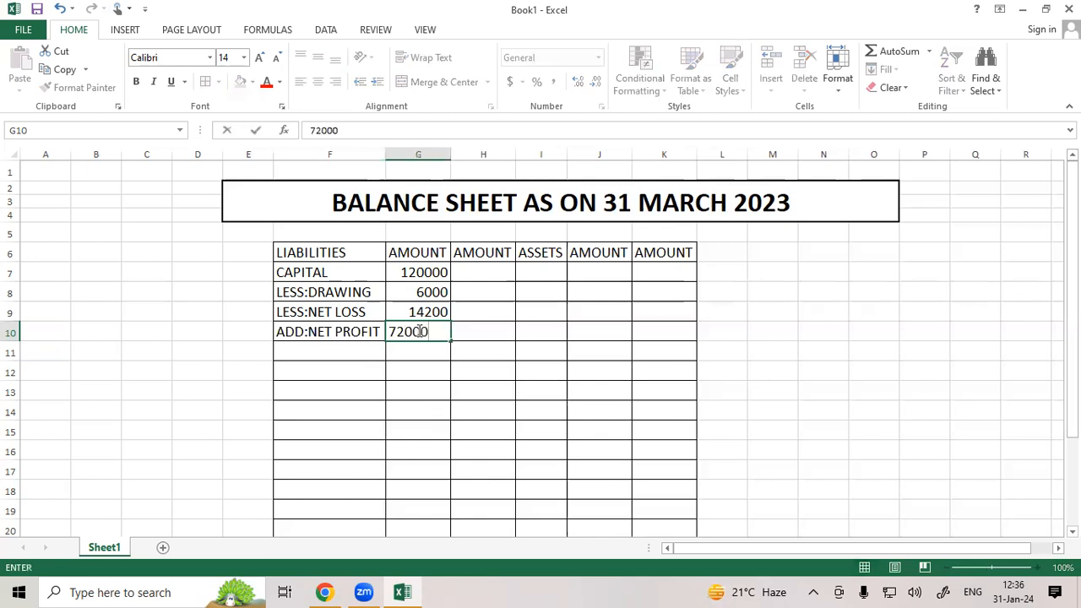
key(BackSpace)
key(Return)
key(Right)
key(Right)
key(Right)
- Review the drawing and net loss amounts in G8:G9 that have to be deducted from the capital
click(321, 328)
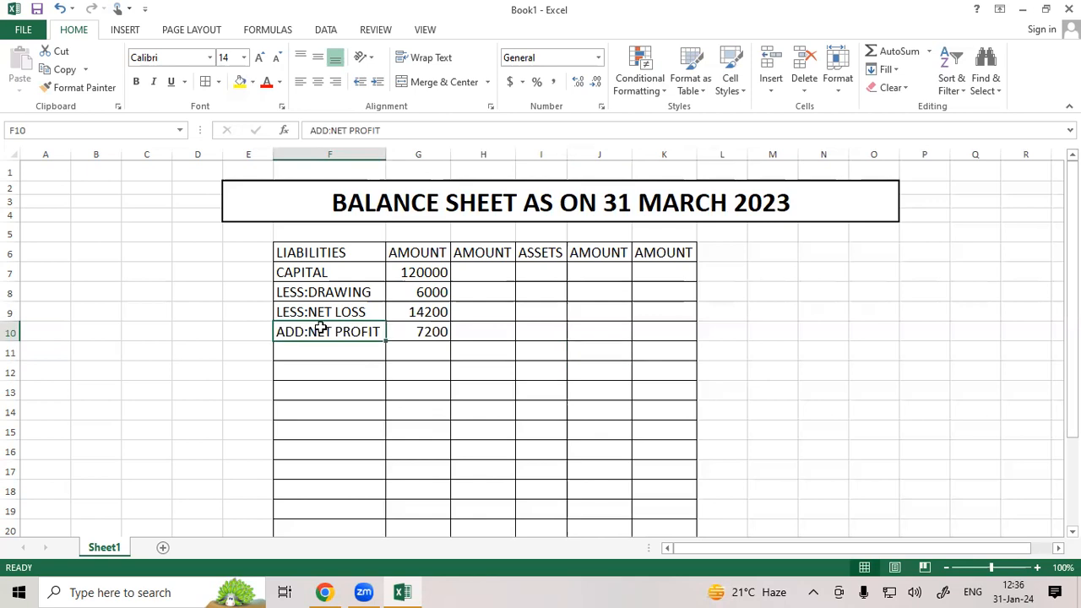
click(420, 293)
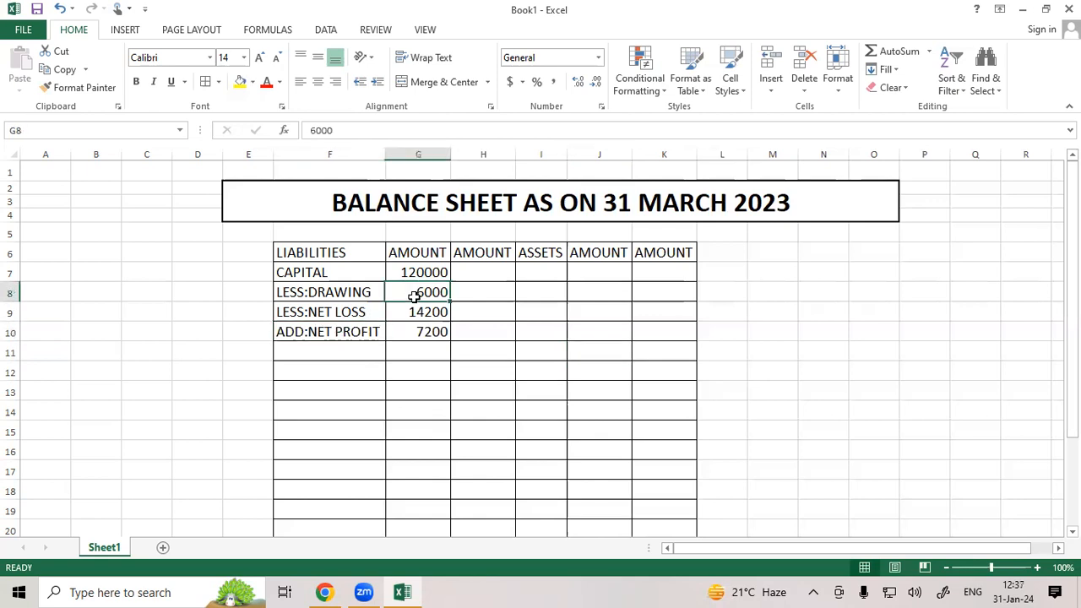
shift+click(418, 311)
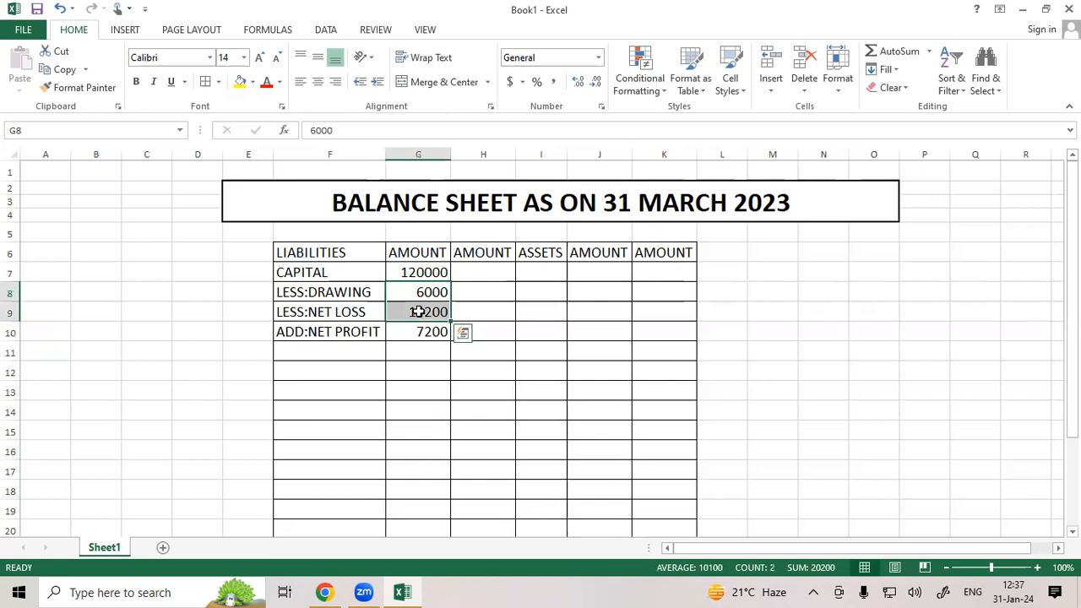
click(425, 311)
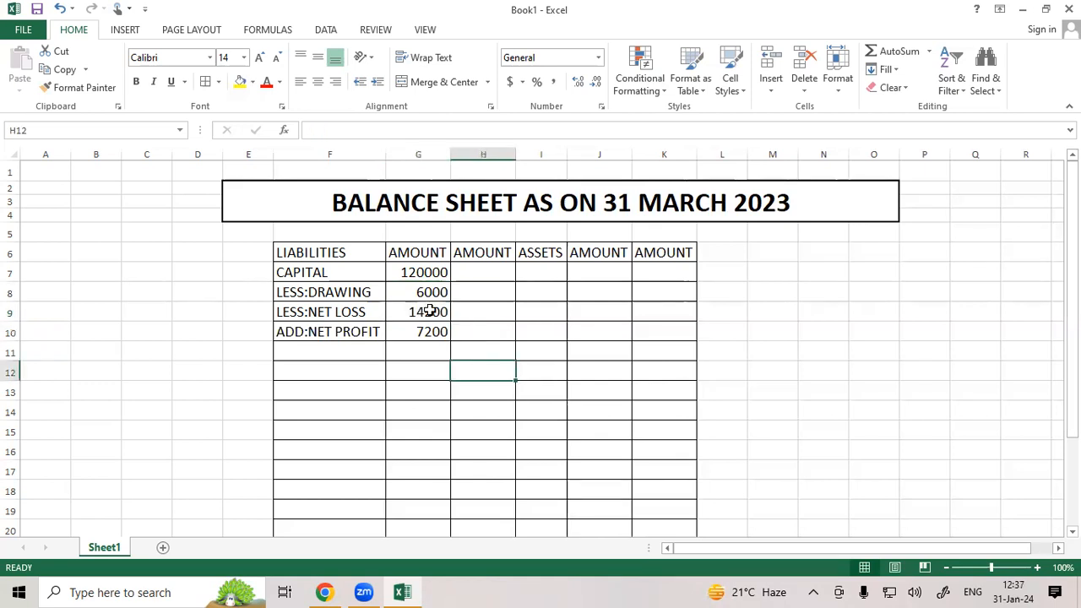
click(422, 290)
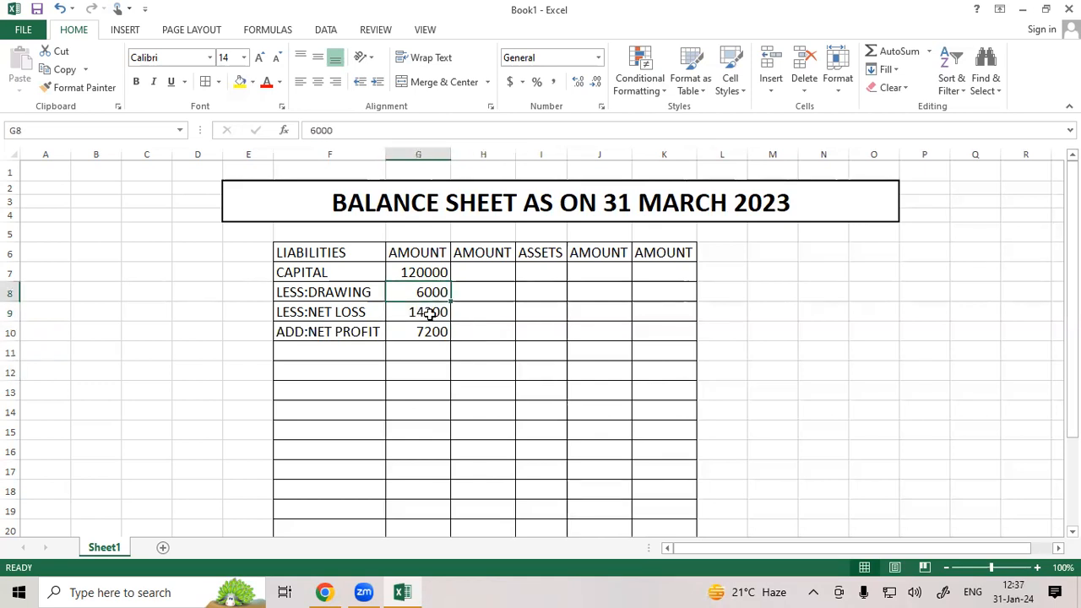
click(430, 314)
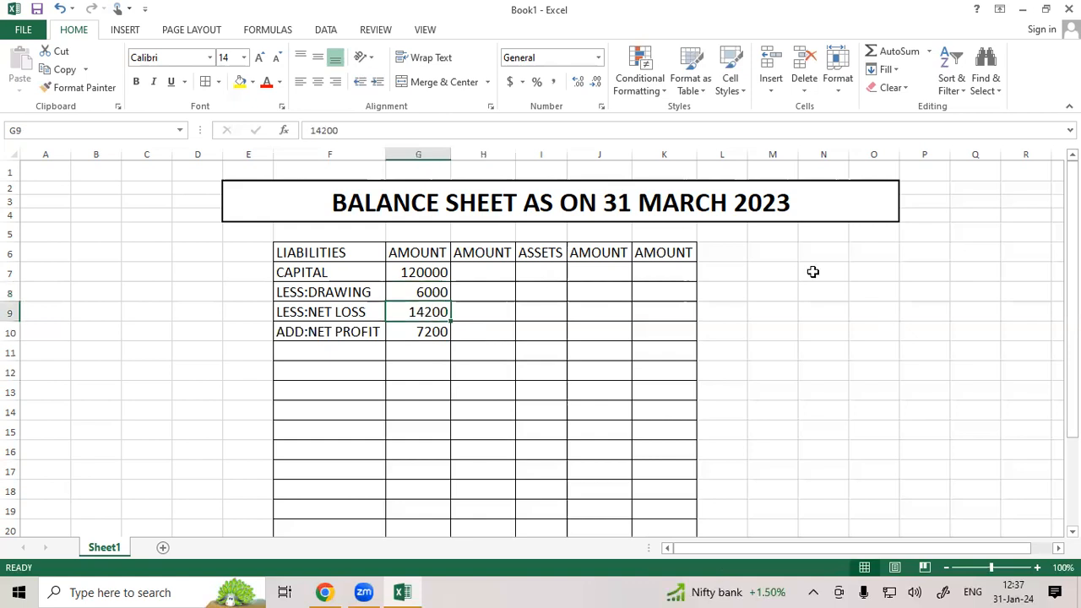
- Enter 14200 in M8 and 6000 in M9, and total them in M10 with =SUM(M8:M9)
click(785, 288)
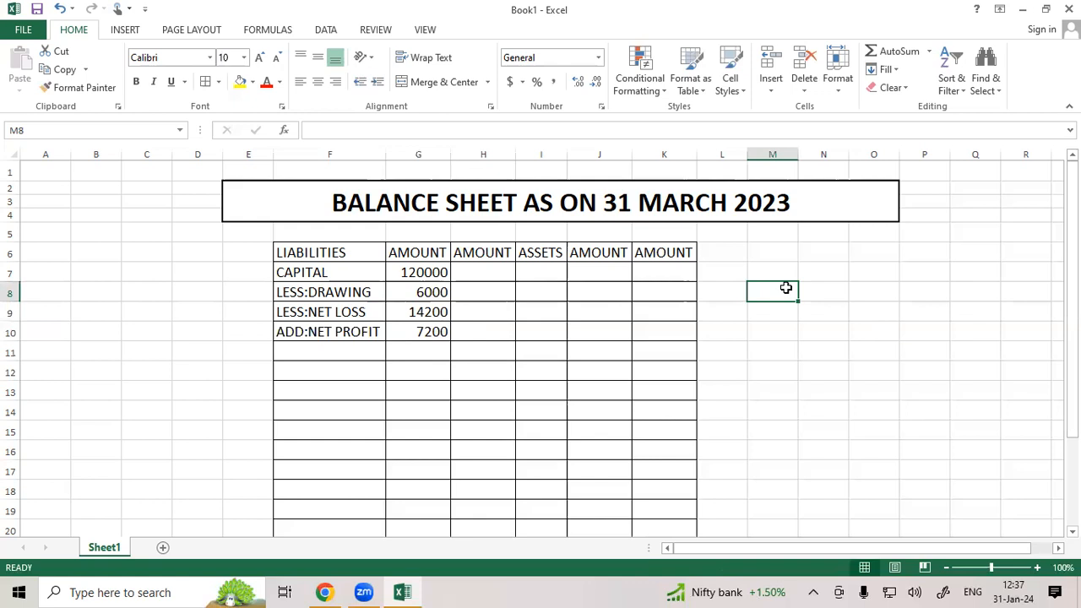
text(1420)
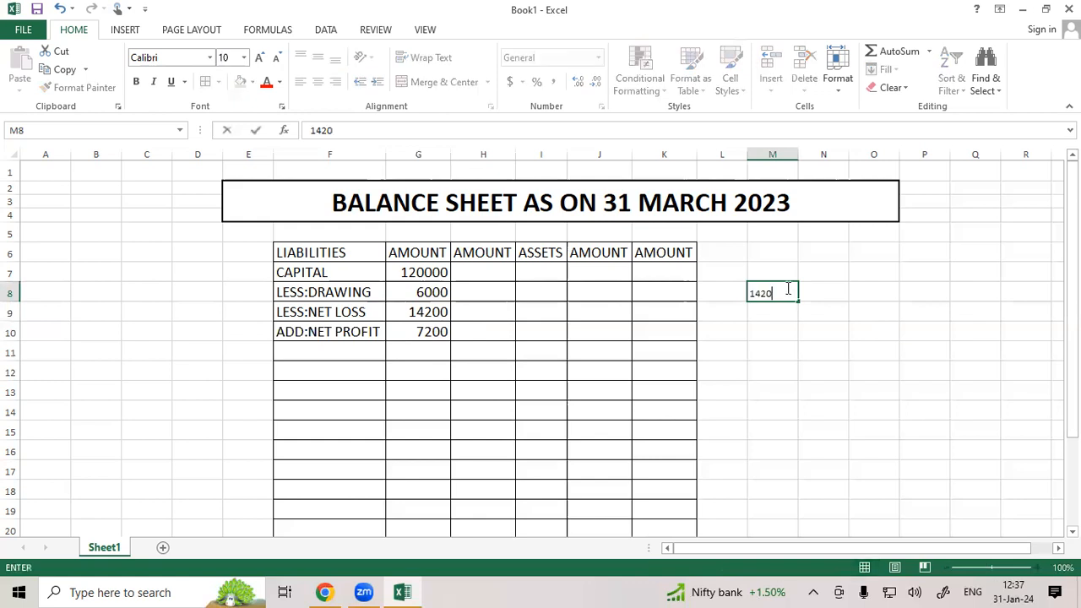
text(0)
key(Return)
text(60)
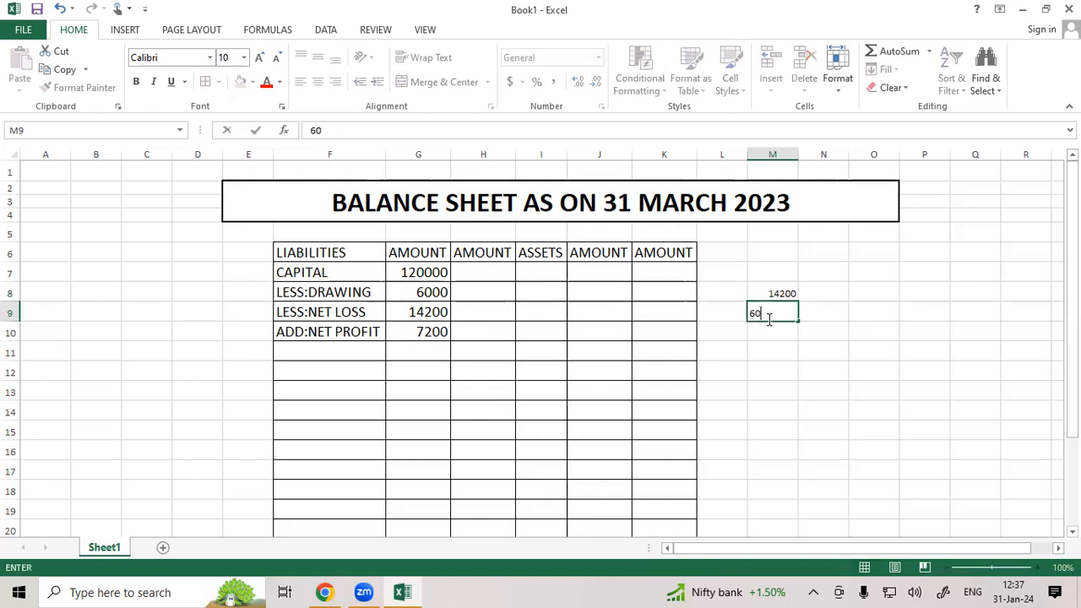
text(00)
click(787, 335)
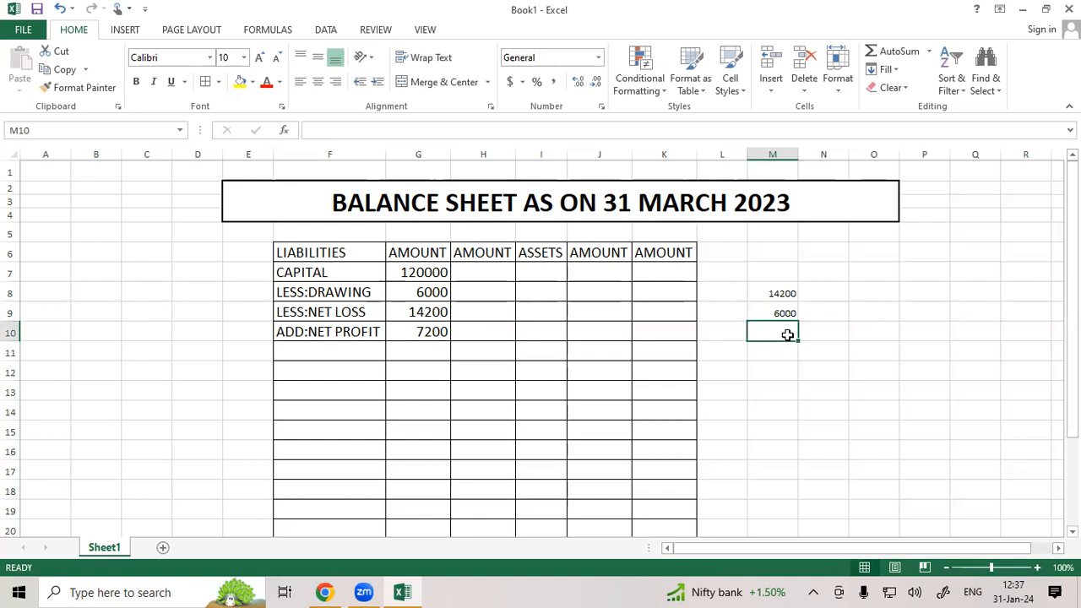
key(alt+equal)
key(Return)
click(733, 417)
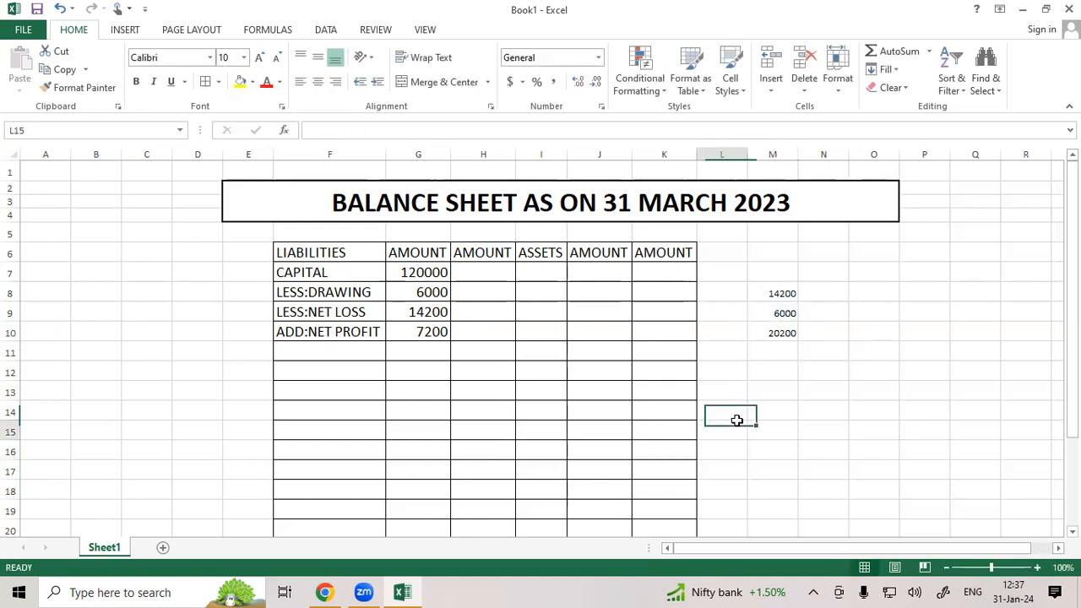
click(778, 334)
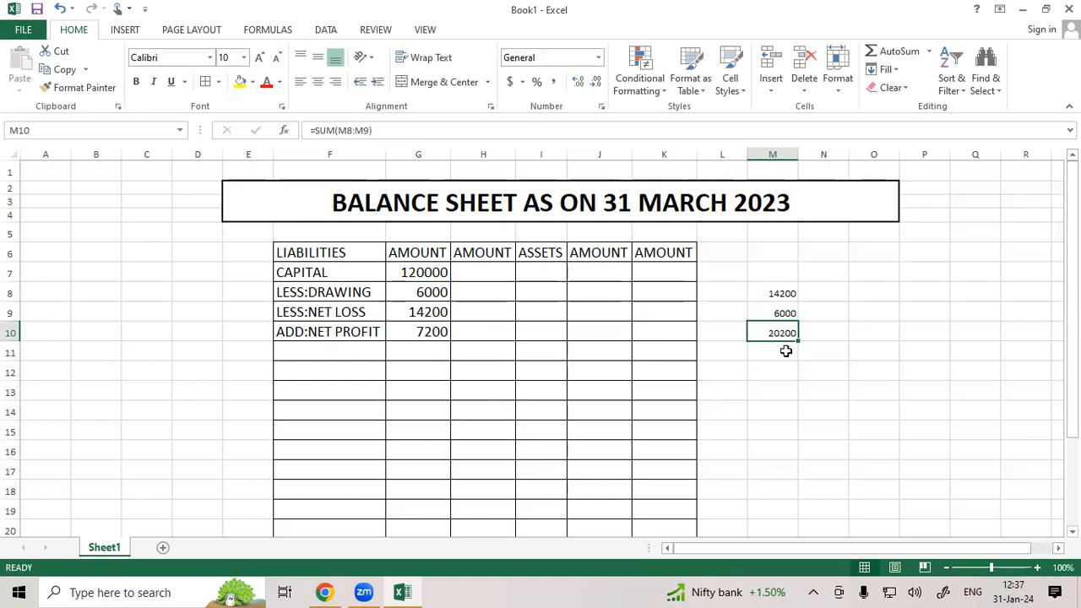
click(424, 275)
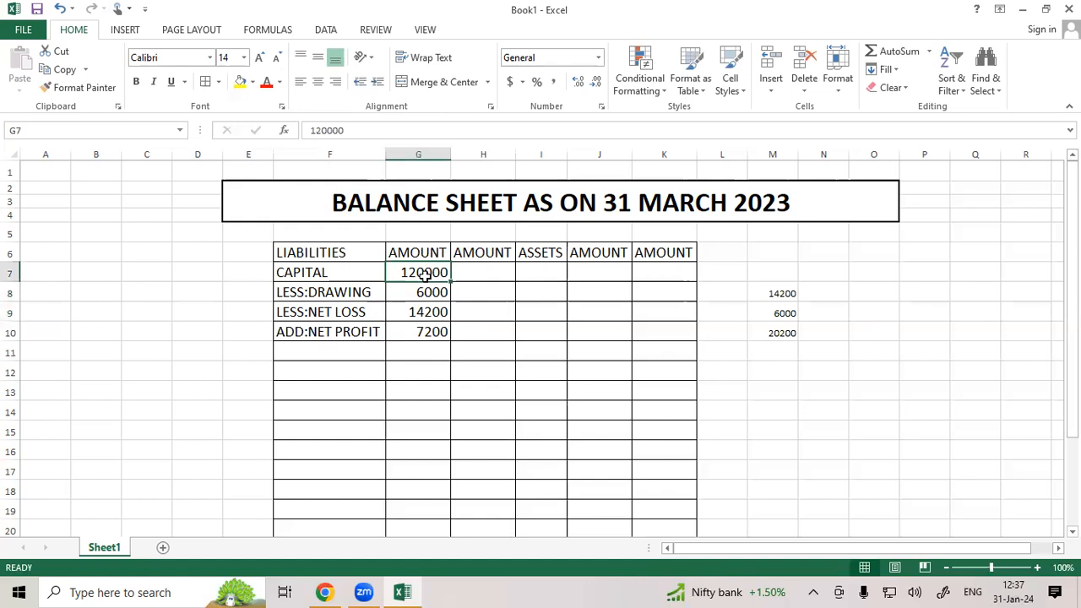
drag(323, 292, 331, 312)
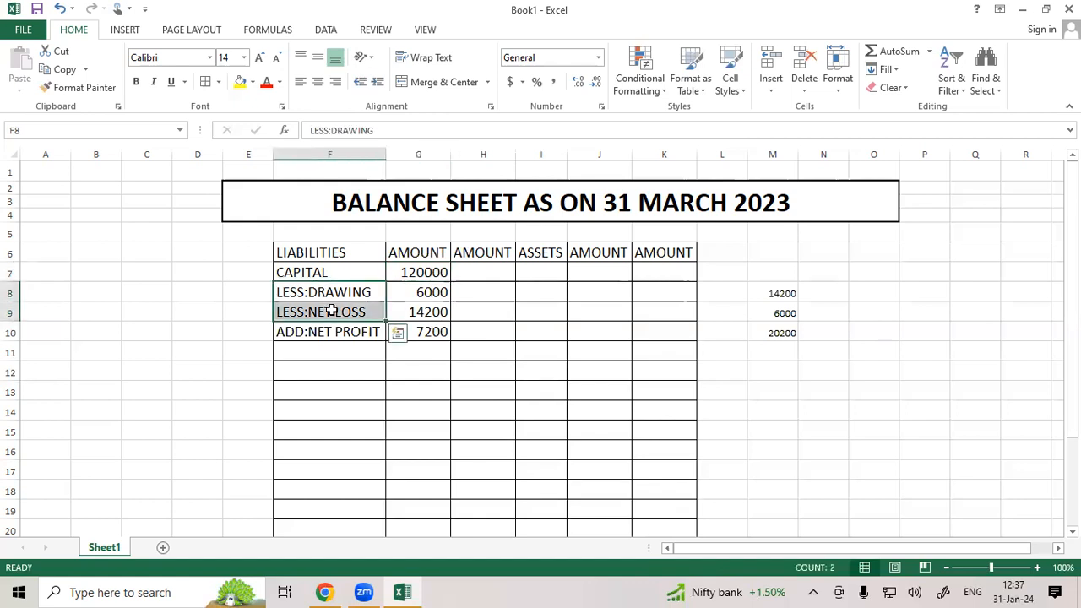
click(775, 390)
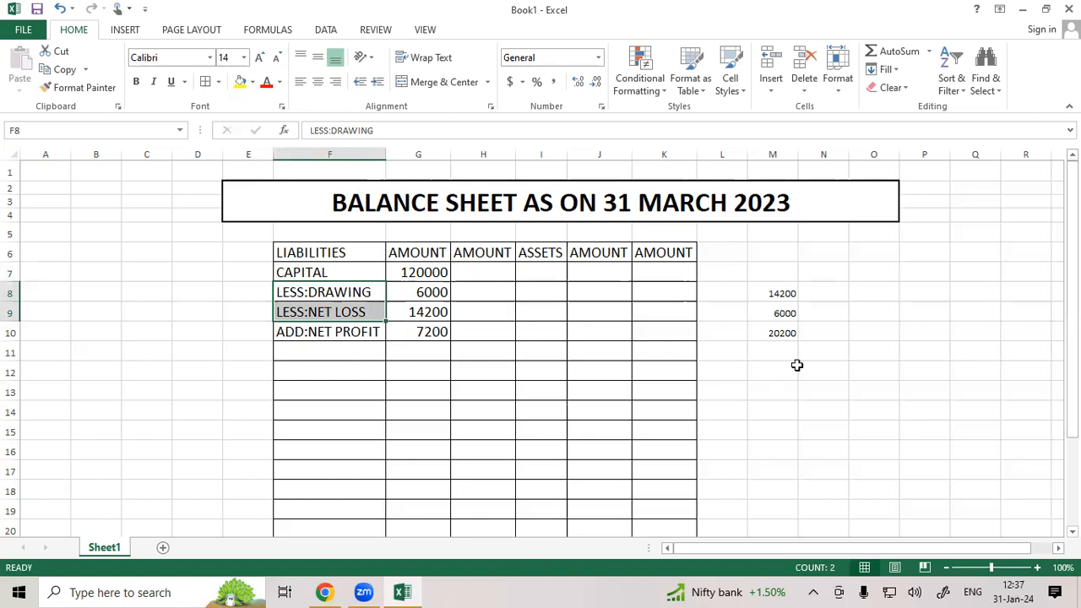
click(827, 298)
text(=)
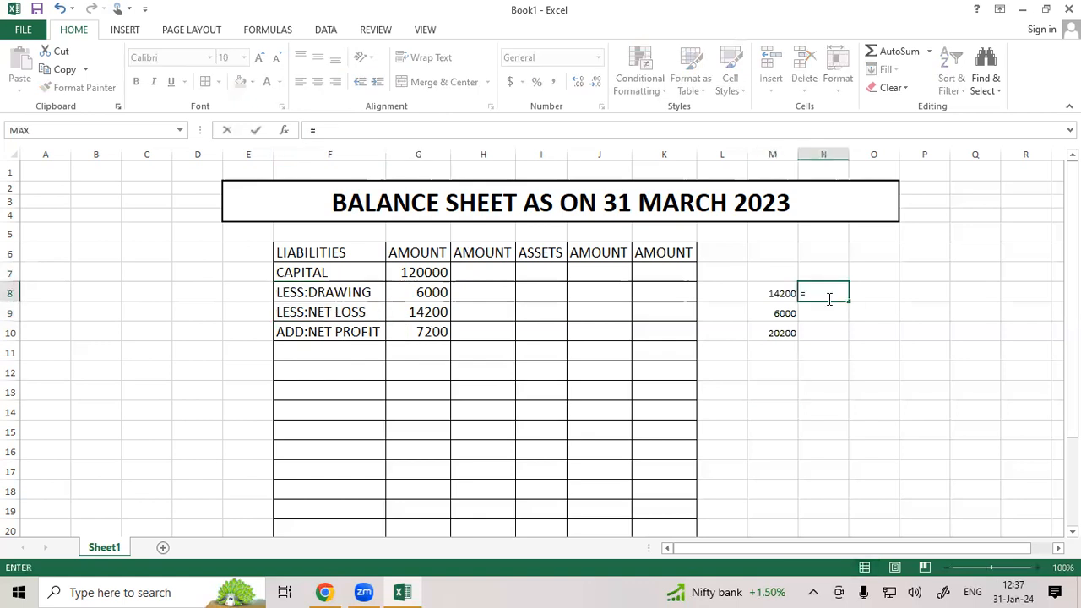
text(120000-)
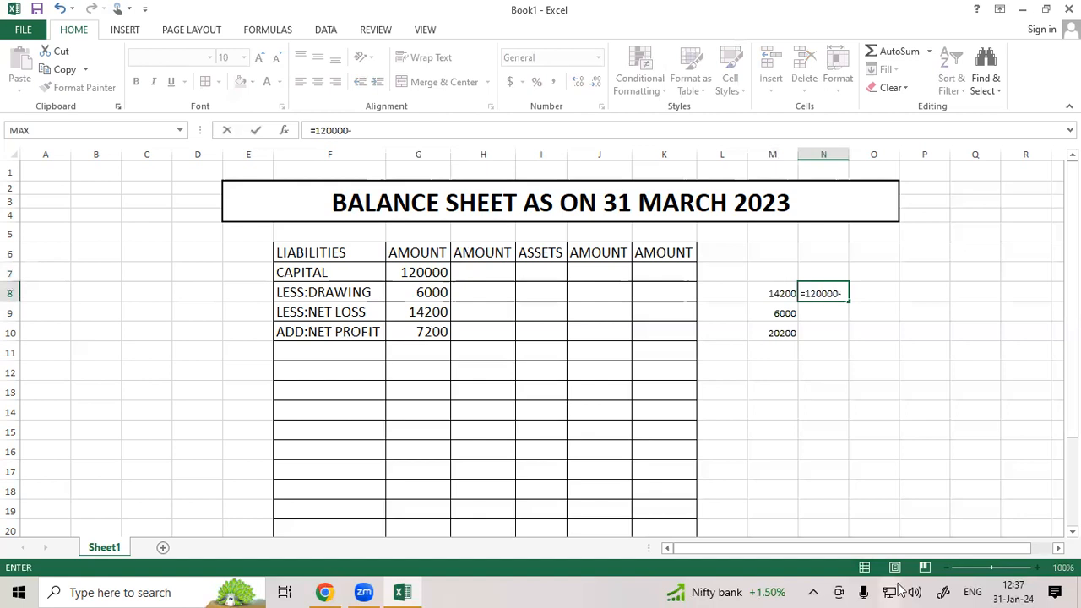
text(202)
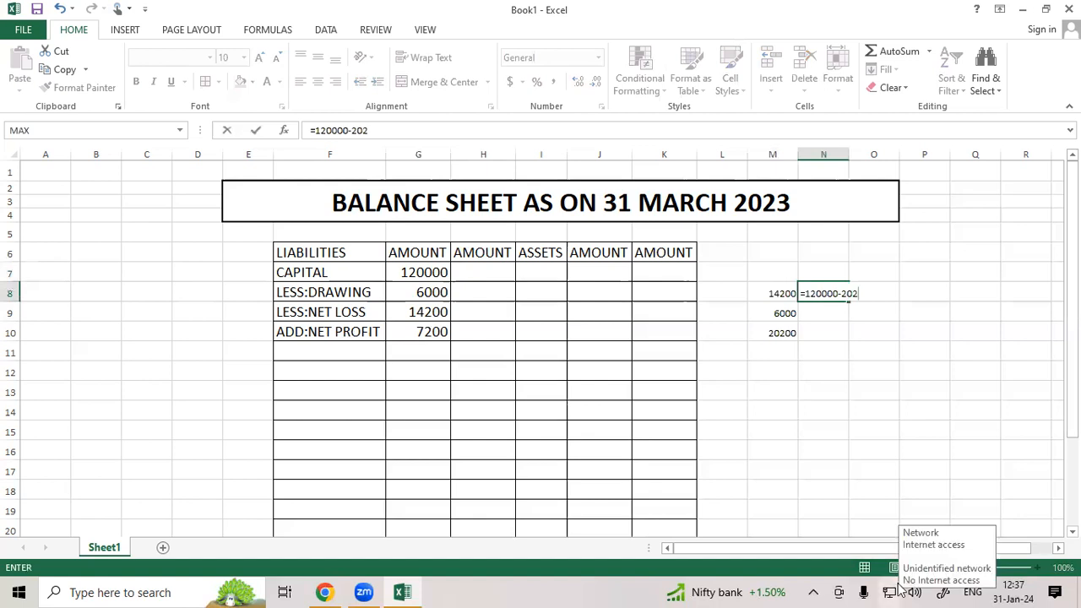
text(00)
key(Return)
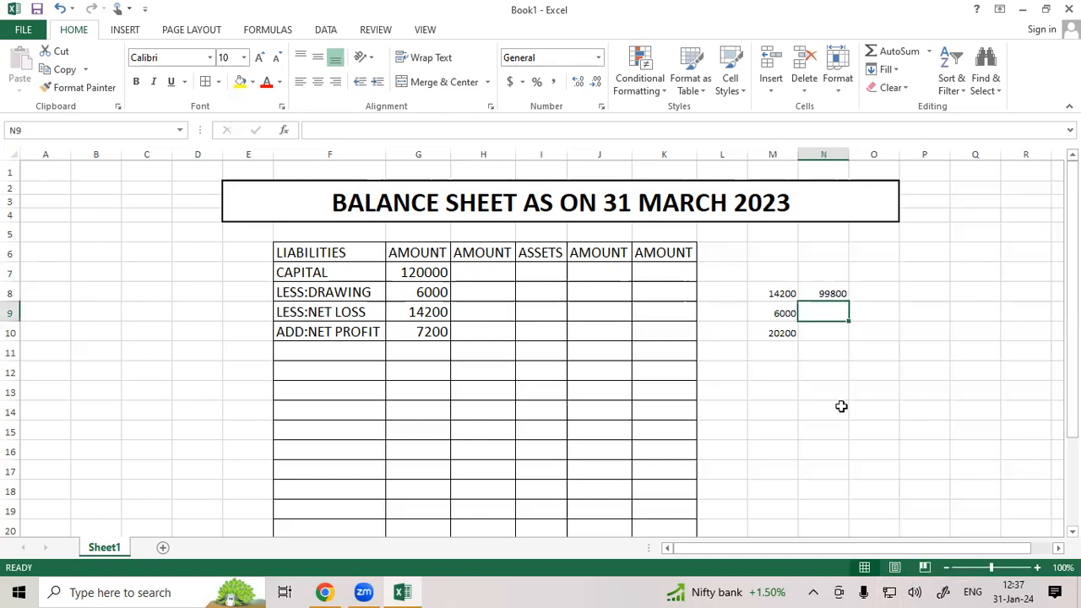
click(841, 294)
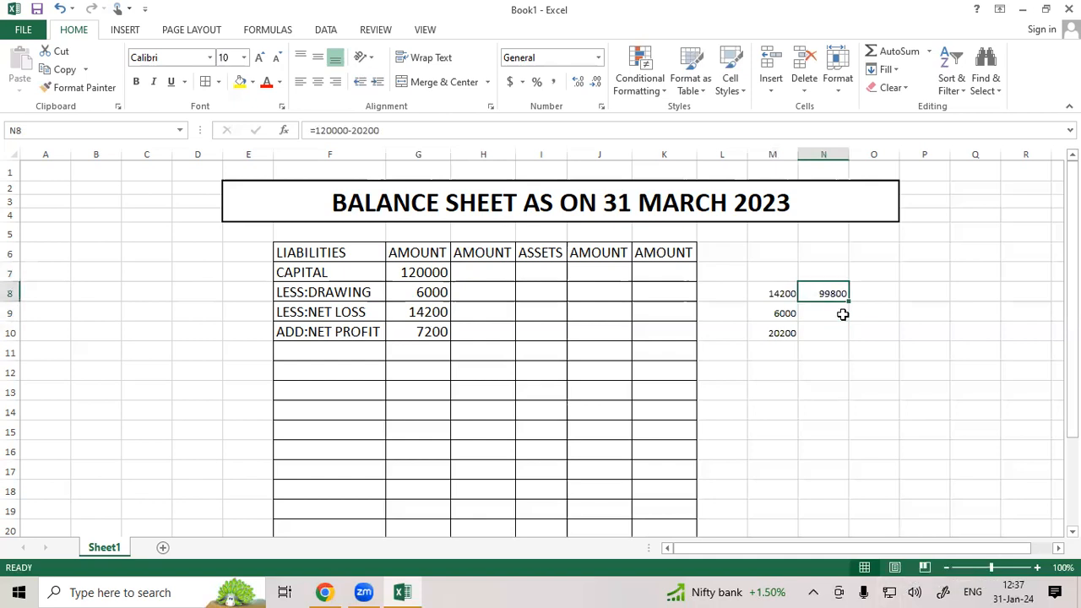
click(842, 331)
click(839, 294)
- Add the G10 amount to the reduced capital in H11 with =99800+7200
click(426, 336)
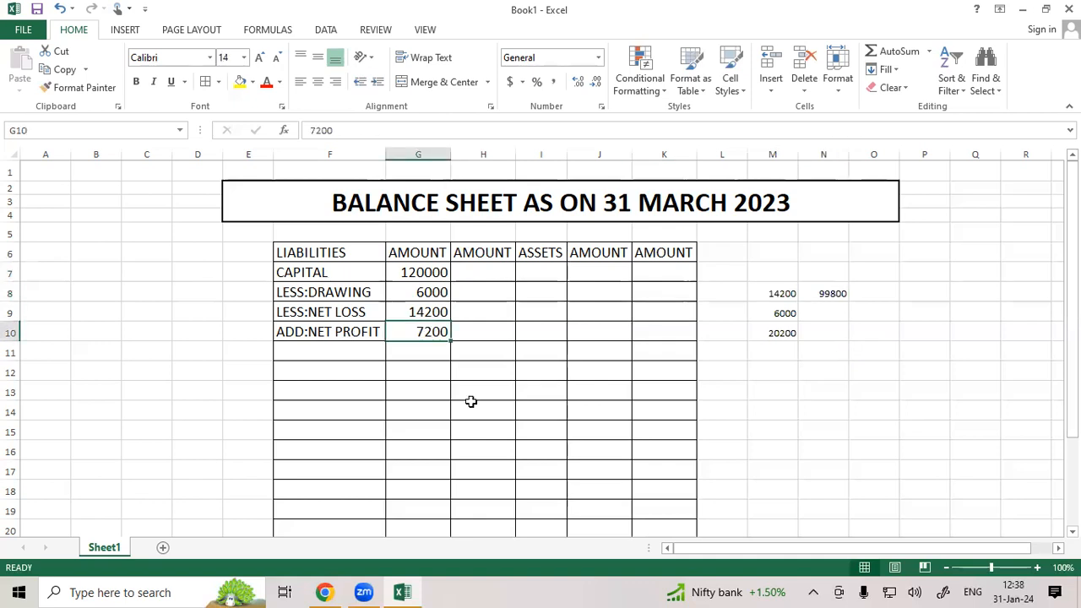
click(492, 352)
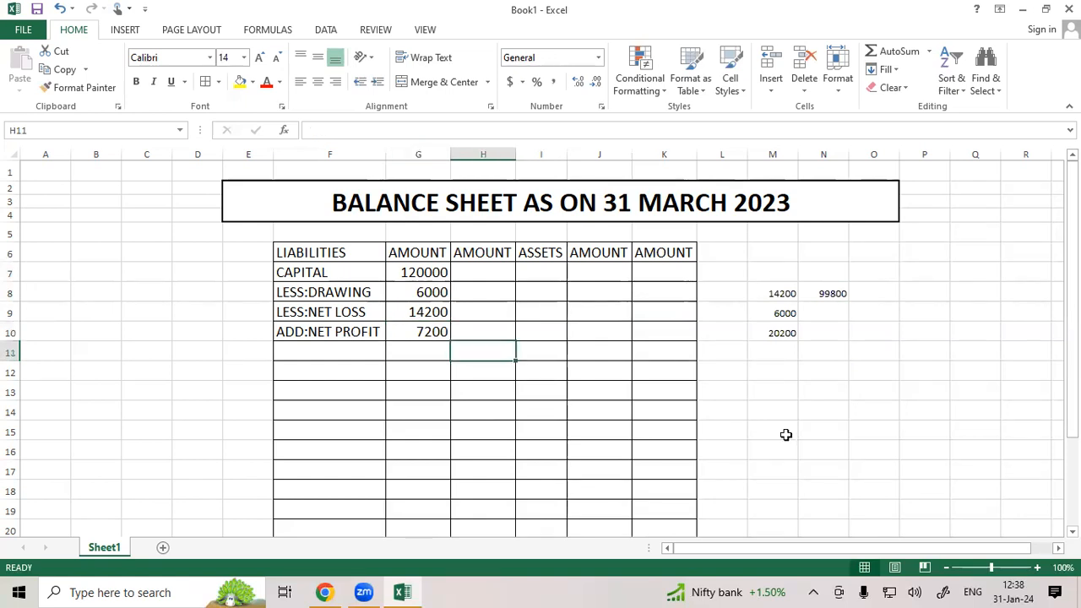
text(=9)
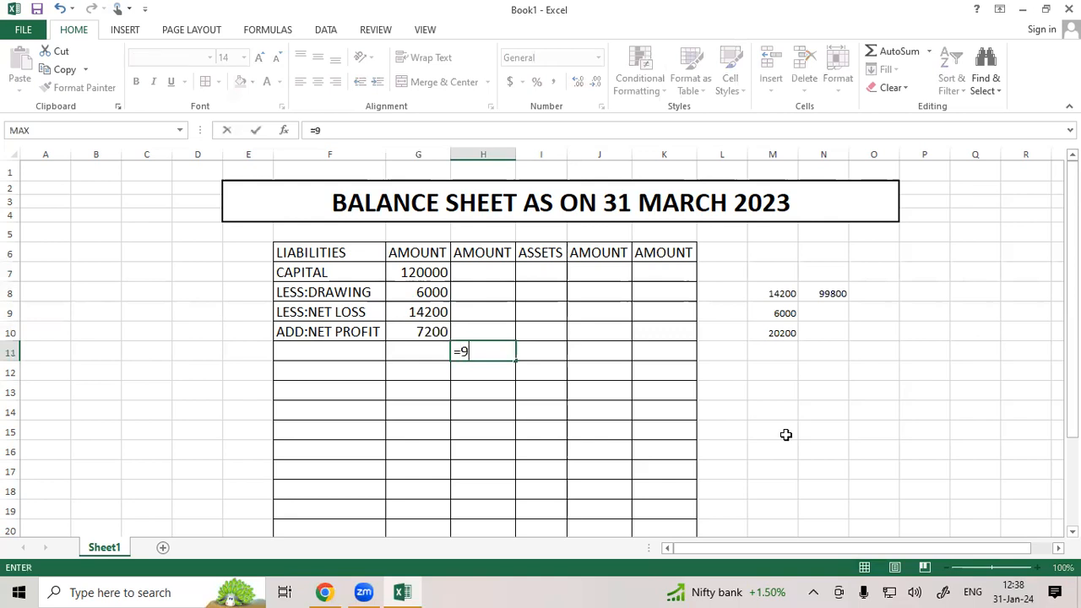
text(9800+72)
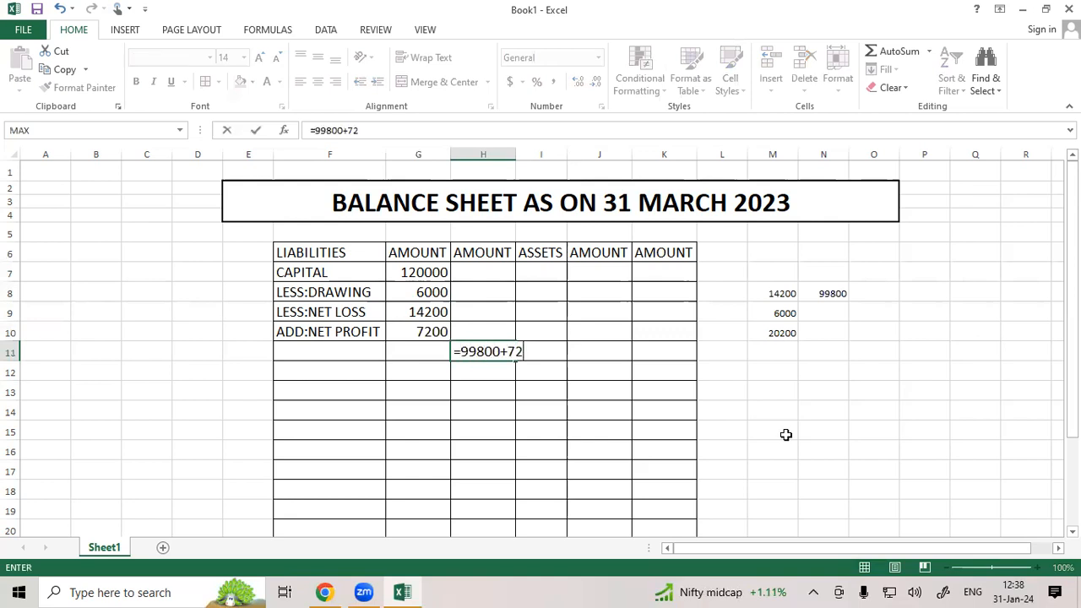
key(Return)
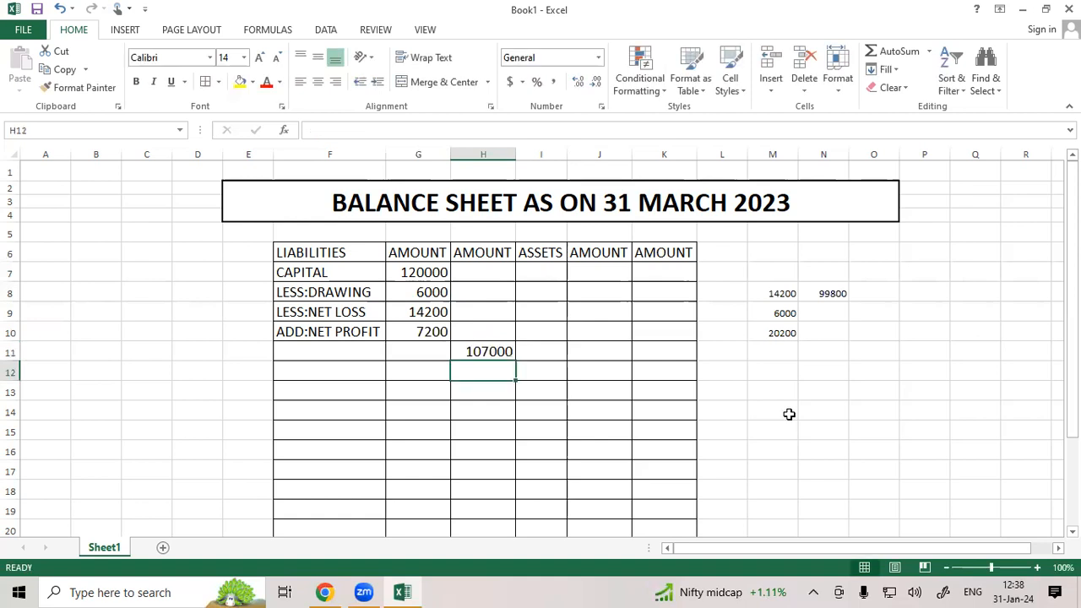
click(500, 353)
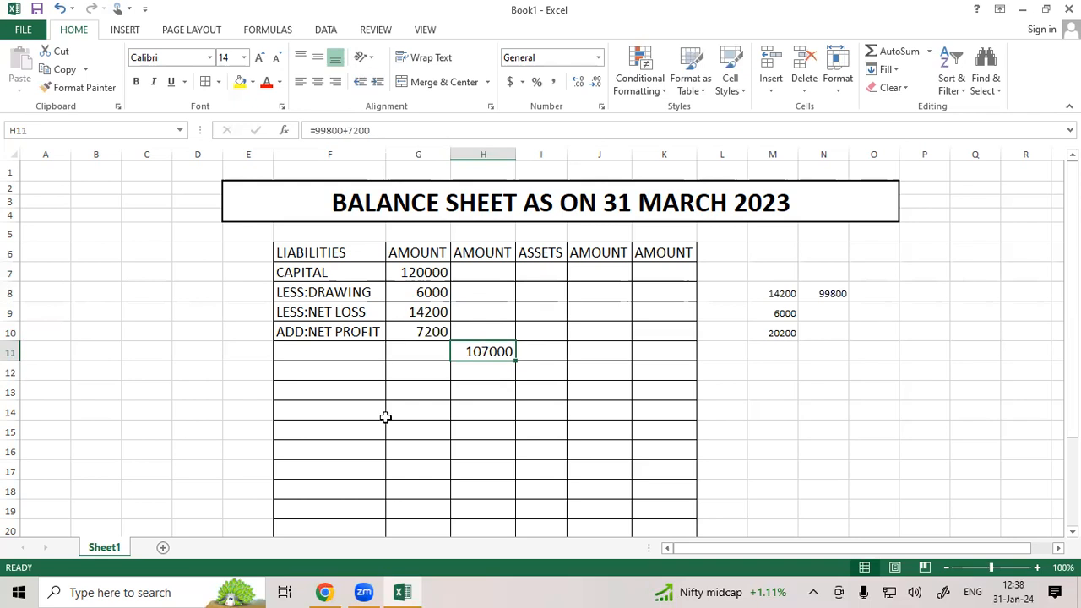
- Check the next liability in the course notes in Chrome, then enter LONG TERM LOAN in F12 of the Excel sheet
click(393, 408)
click(326, 354)
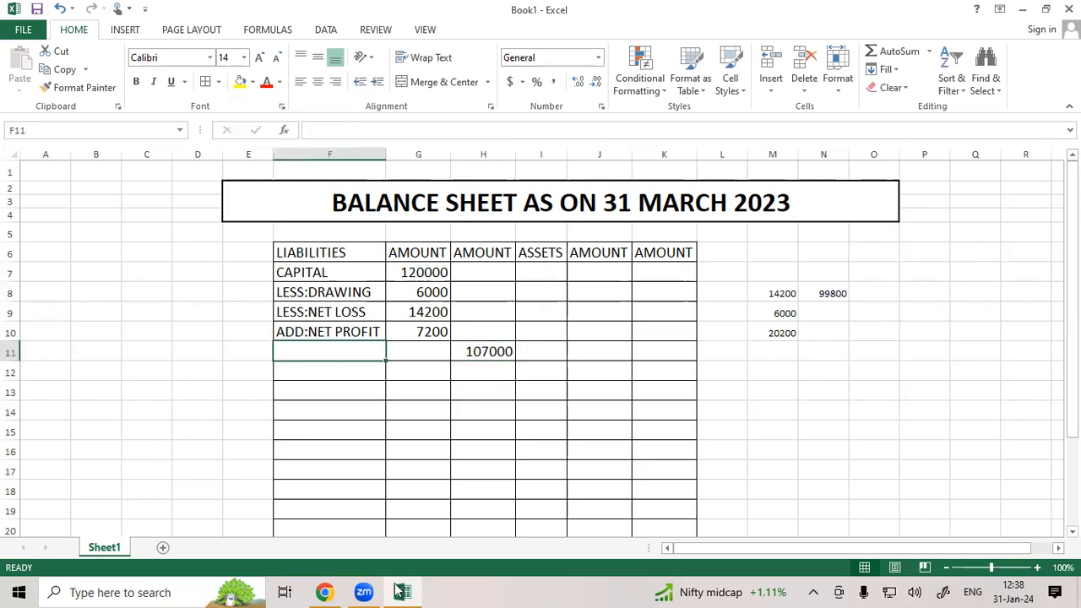
click(328, 592)
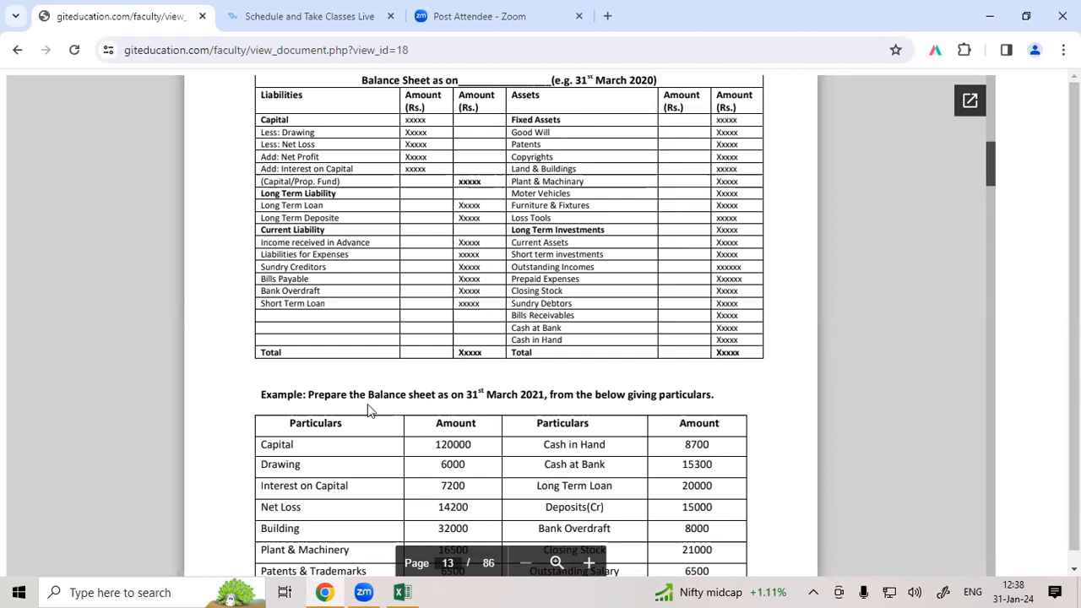
scroll(436, 411, down, 1)
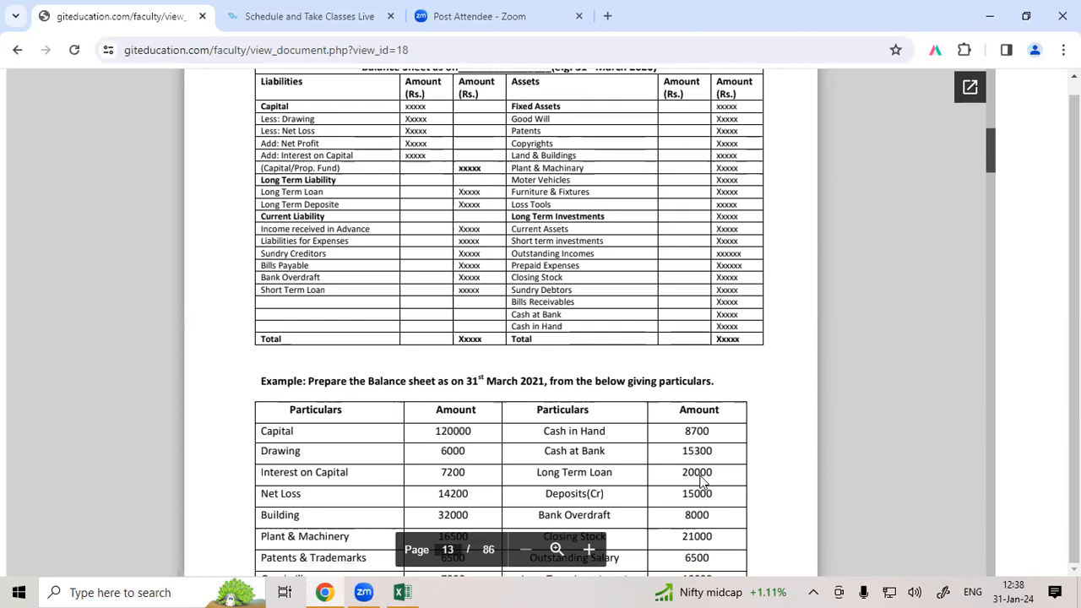
key(alt+Tab)
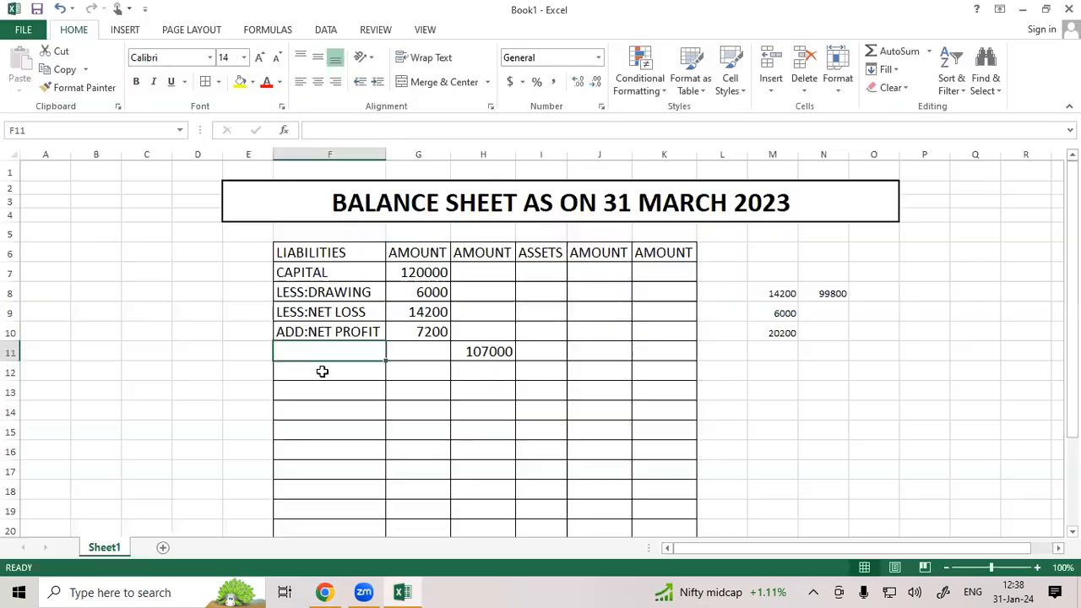
click(322, 372)
text(L)
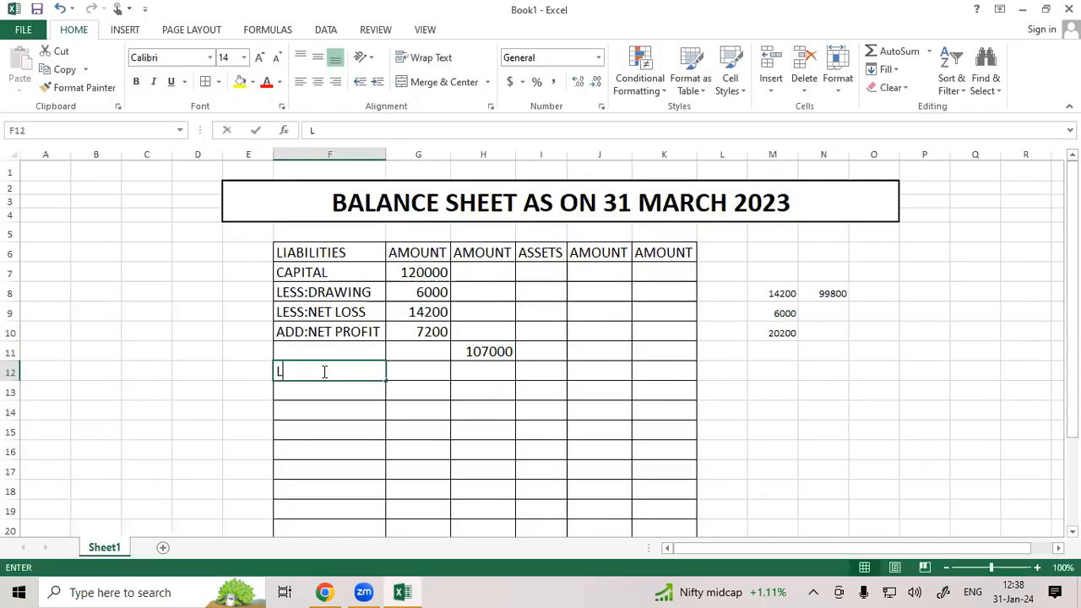
text(ONG TE)
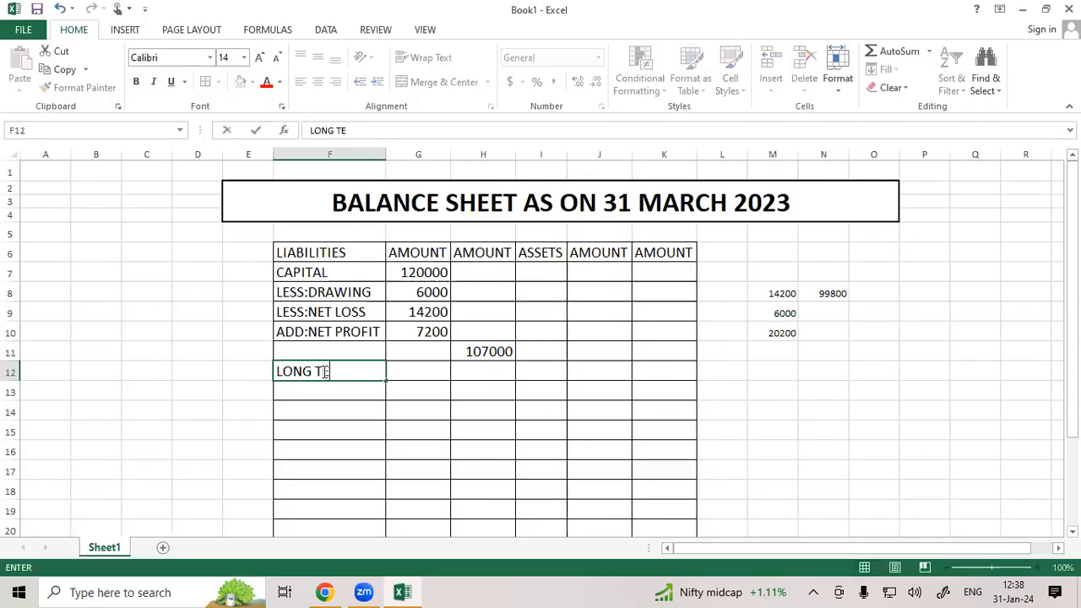
text(RM LOAN)
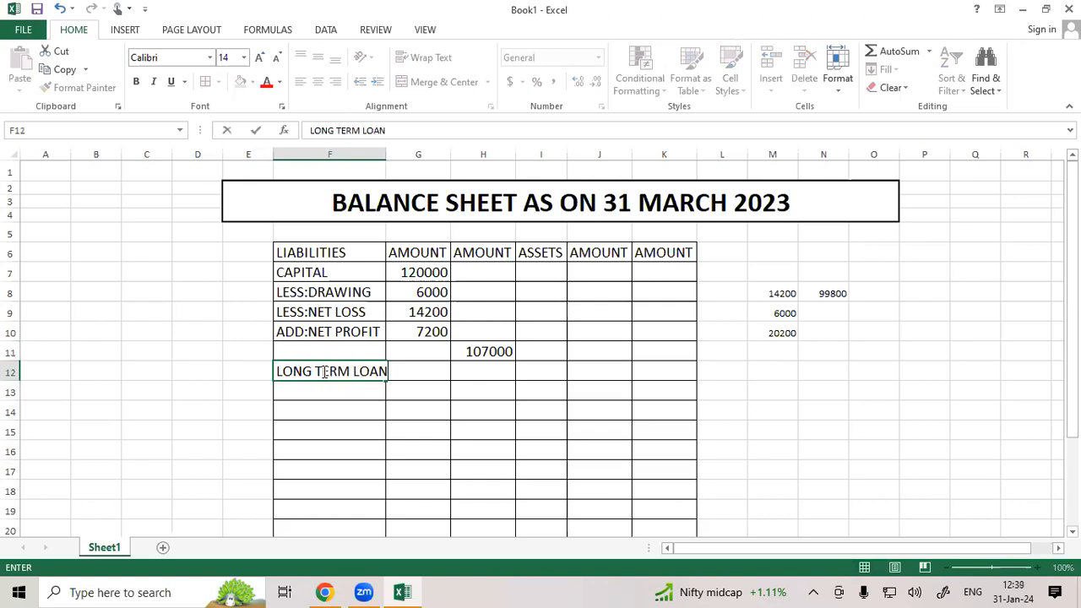
key(ctrl+Return)
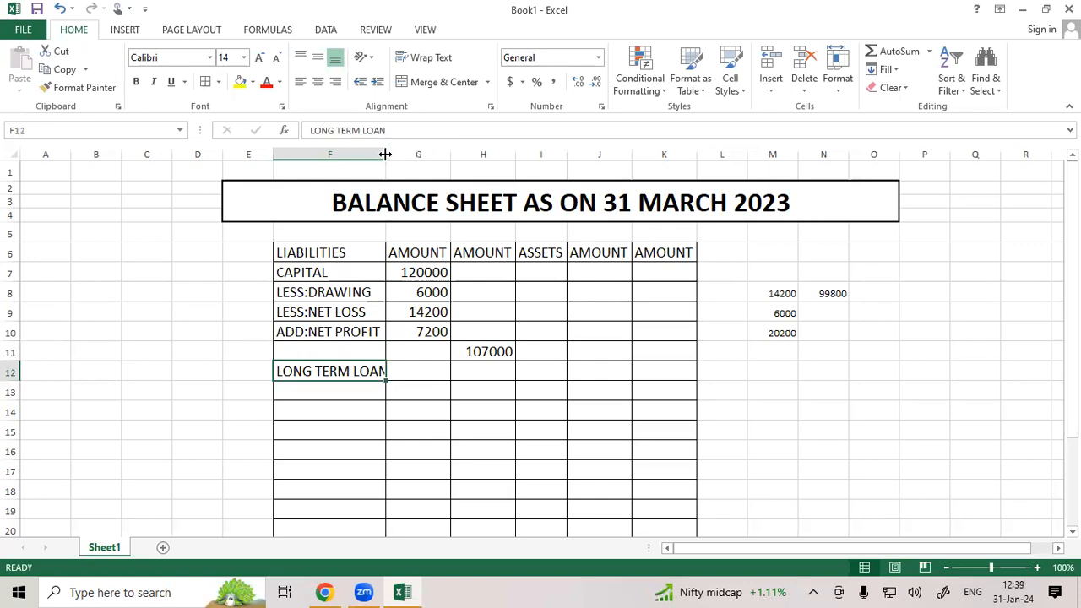
- Widen column F to fit the long term loan label and enter its amount, 20000, in H12
click(485, 379)
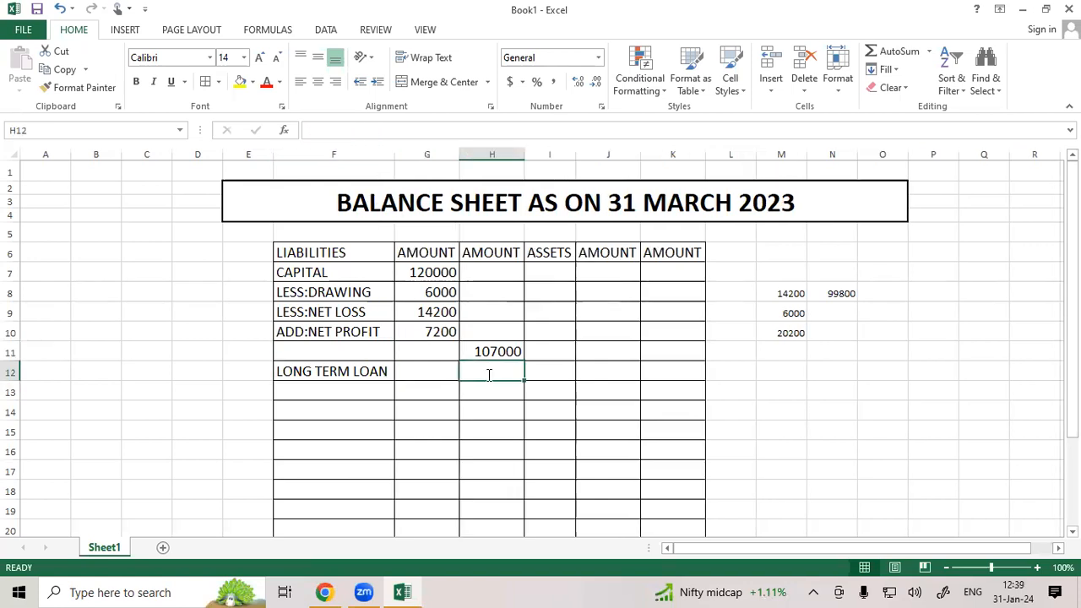
text(2)
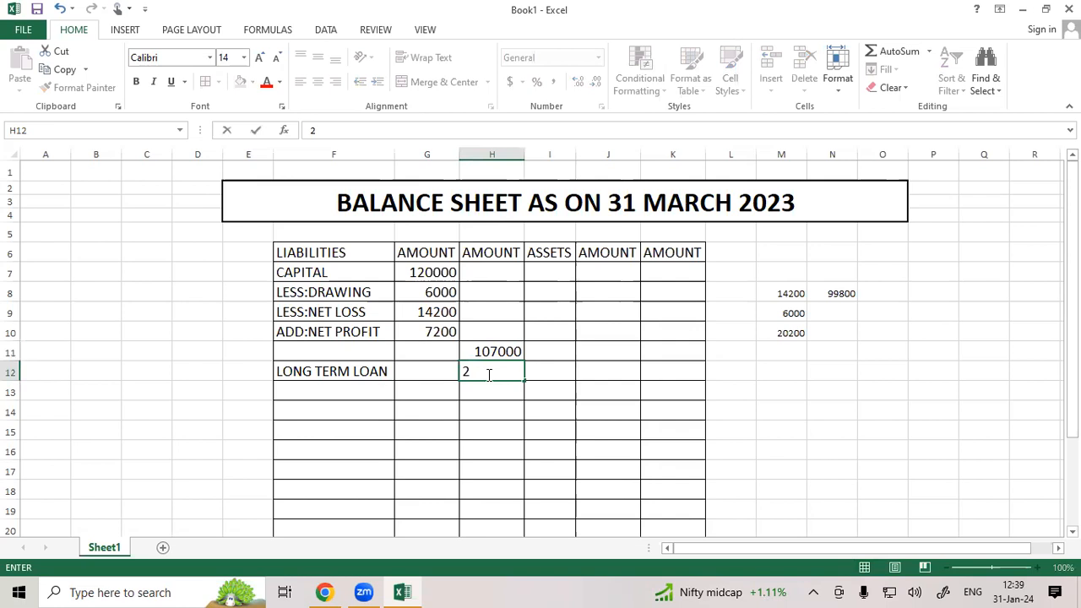
text(0000)
click(508, 429)
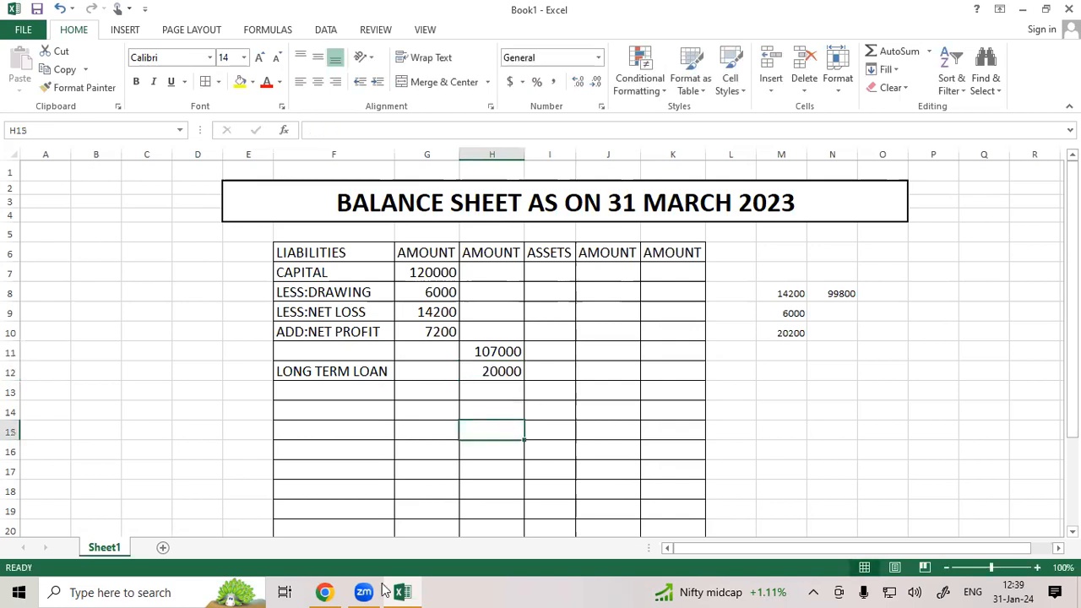
- Consult the deposits entry in the Chrome notes, enter LONG TERM DEPOSIT in F13 in Excel, and widen column F to fit it
click(326, 592)
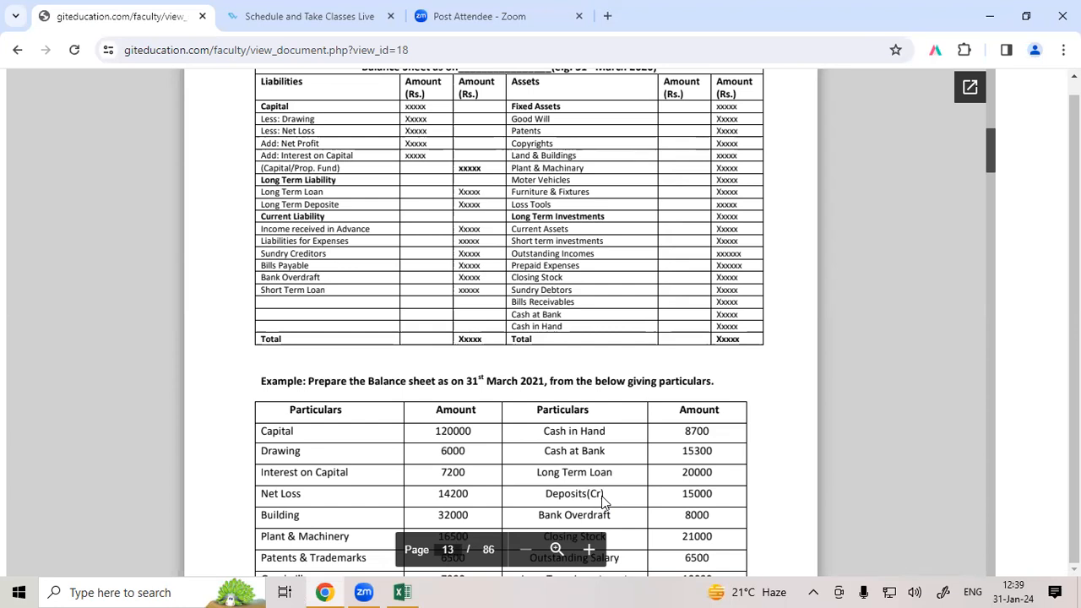
click(403, 592)
text(LONG TERM D)
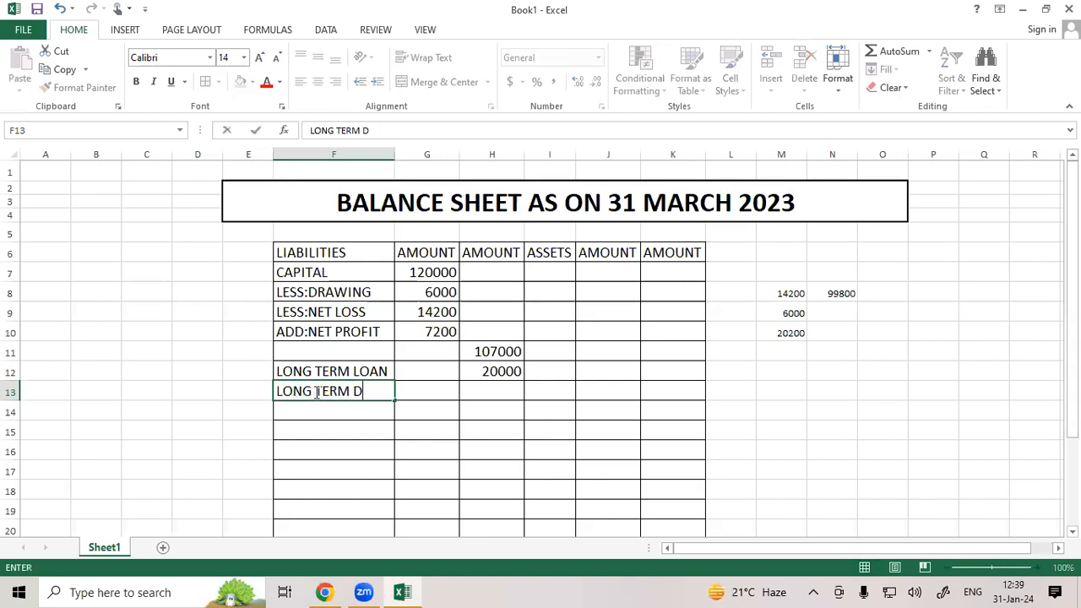
text(EPOSIT)
click(322, 465)
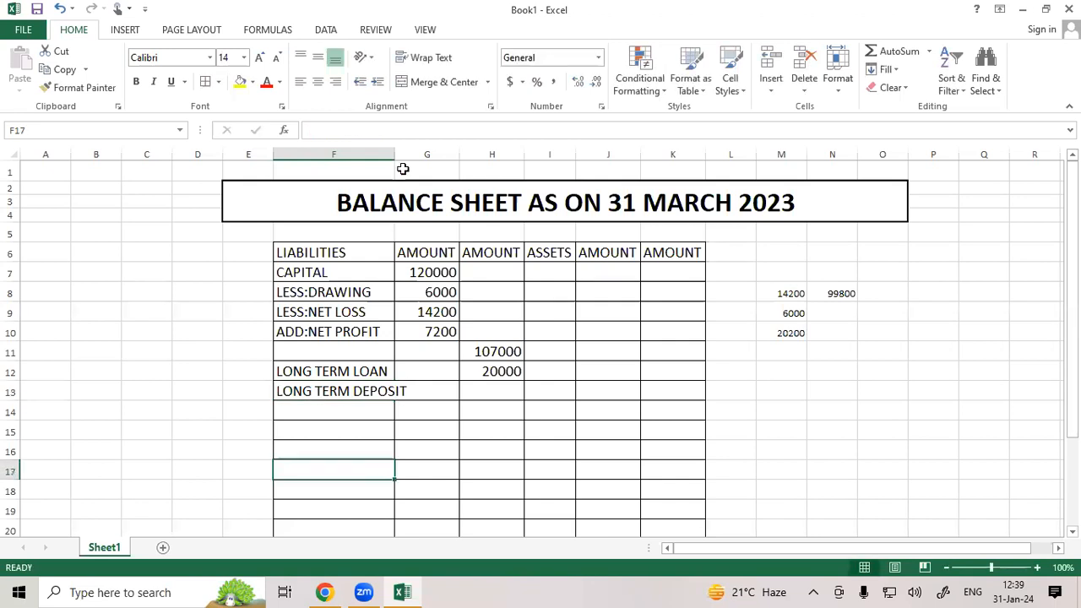
click(392, 153)
drag(394, 155, 414, 154)
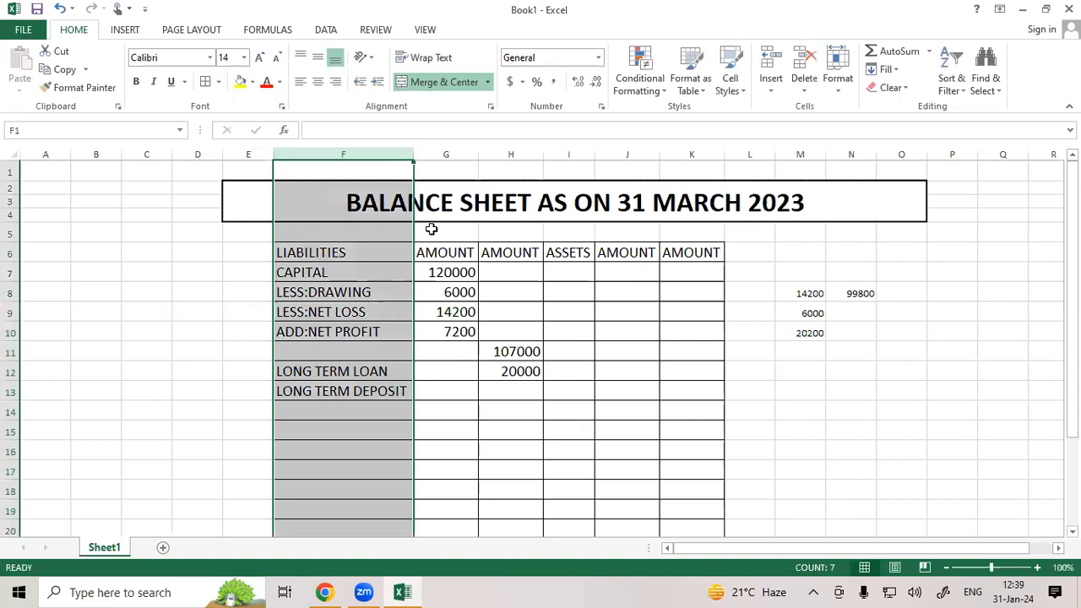
- Enter 15000 in H13 as the long term deposit amount
click(518, 392)
text(15)
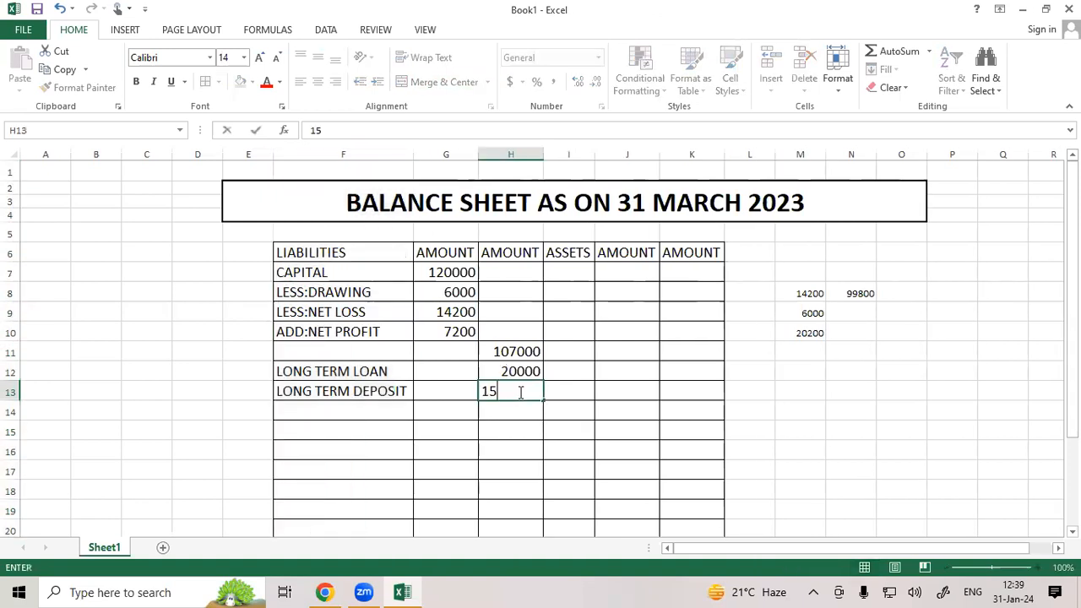
text(000)
click(513, 434)
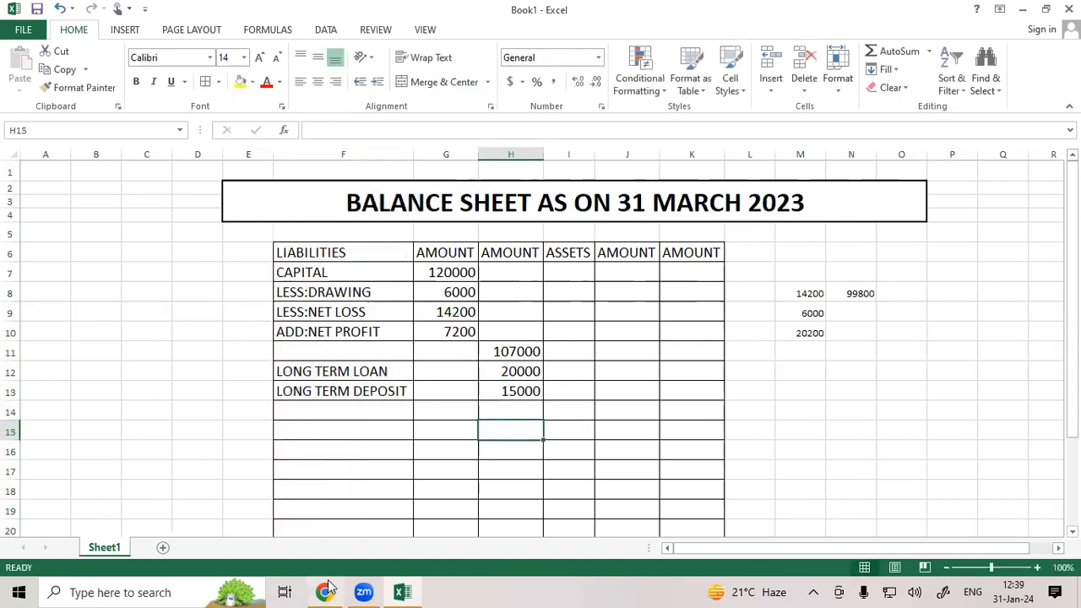
- Consult the solved balance sheet on page 14 of the Chrome notes, then add BANK OVERDRAFT in F14 with 8000 in H14 in Excel
key(alt+Tab)
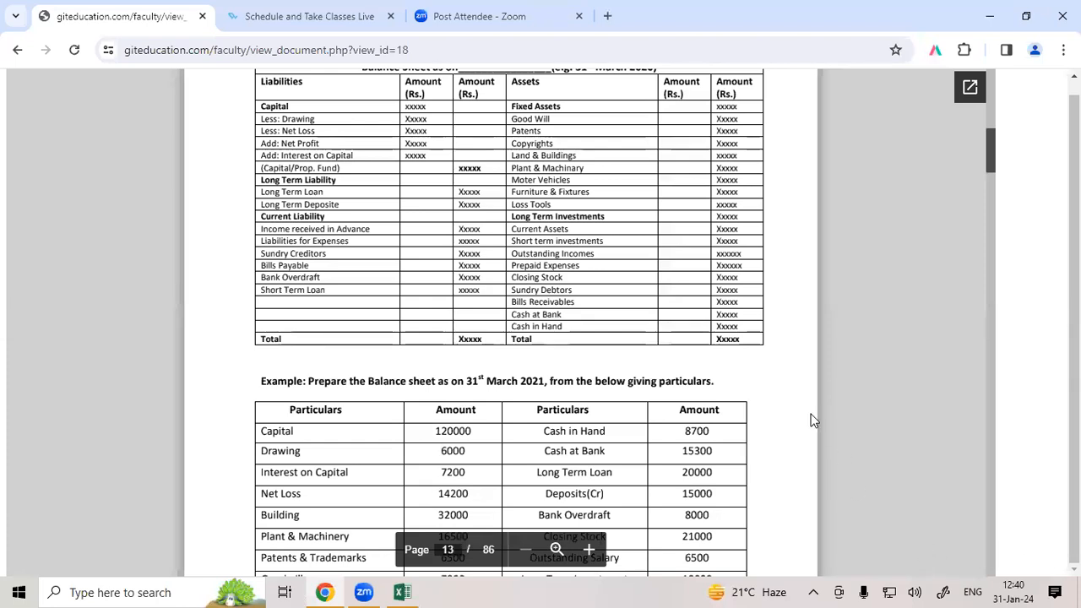
scroll(813, 420, down, 3)
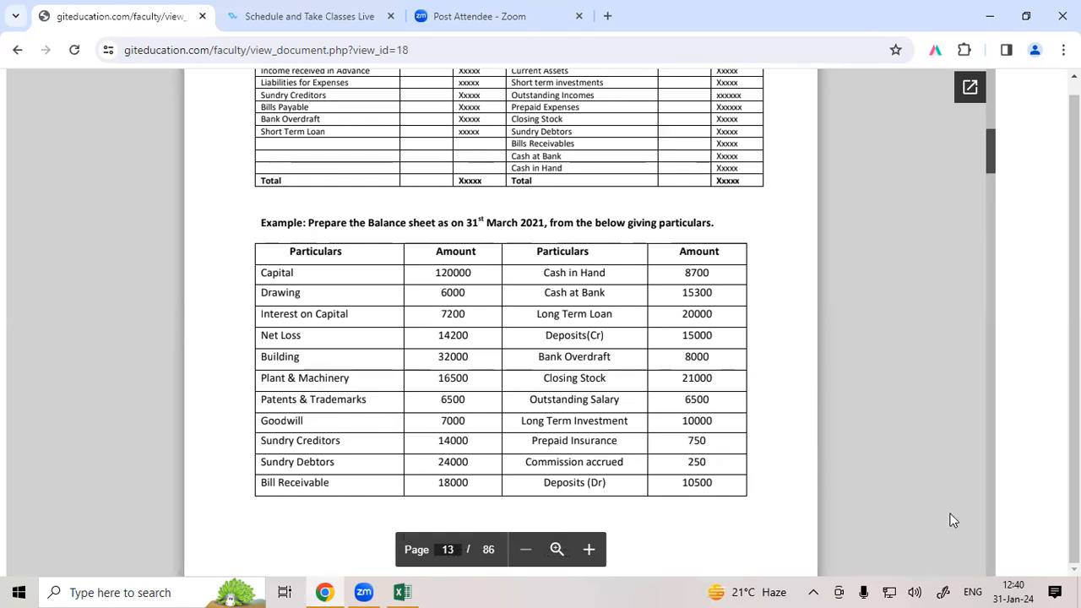
scroll(1024, 563, down, 6)
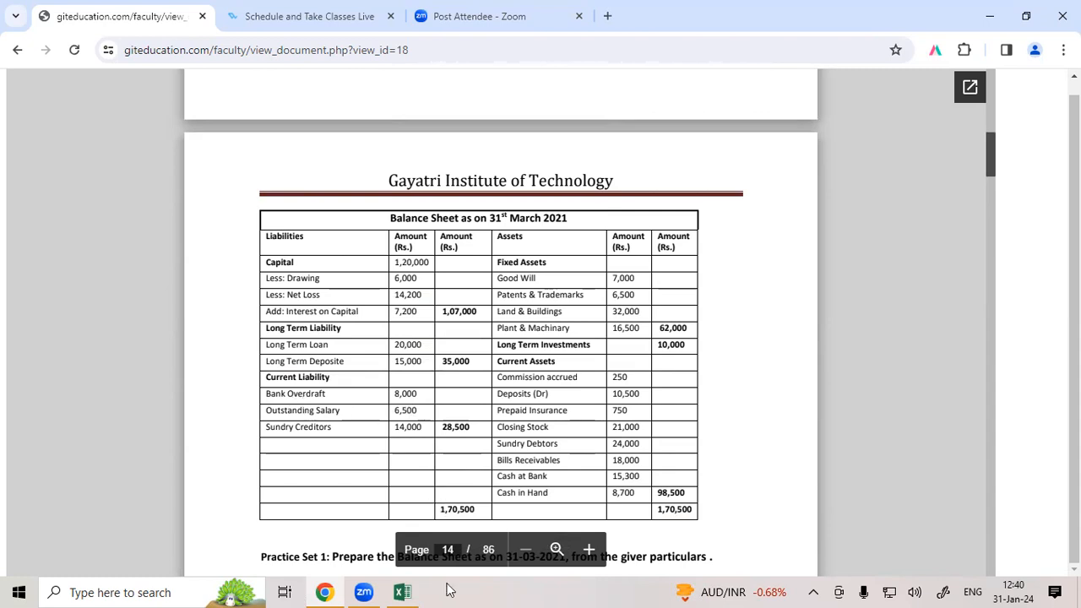
mouse_move(401, 592)
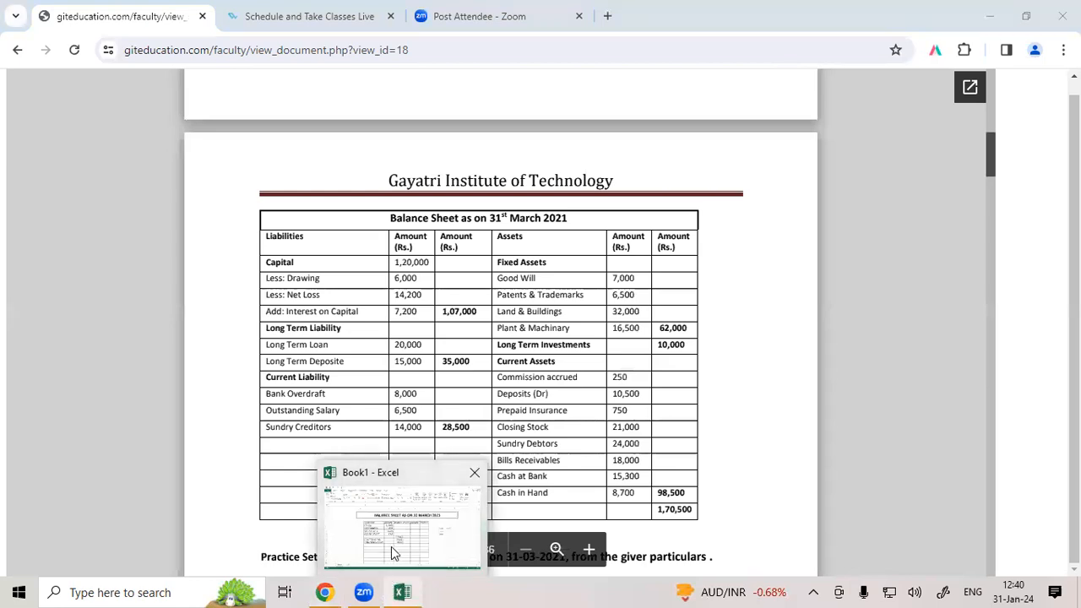
click(391, 553)
text(BA)
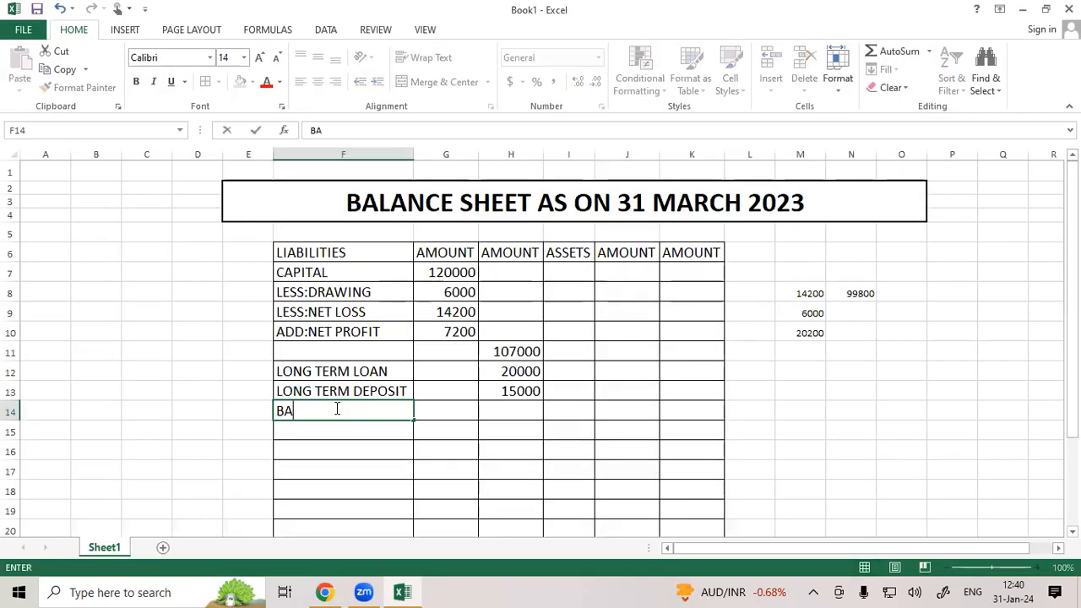
text(NK OV)
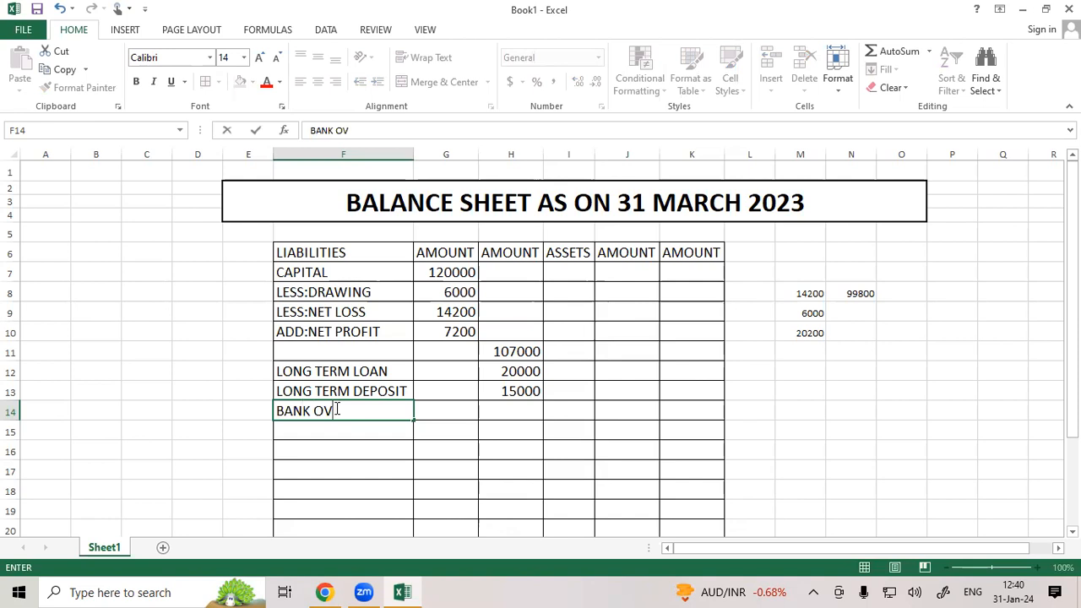
text(ERDRAFT)
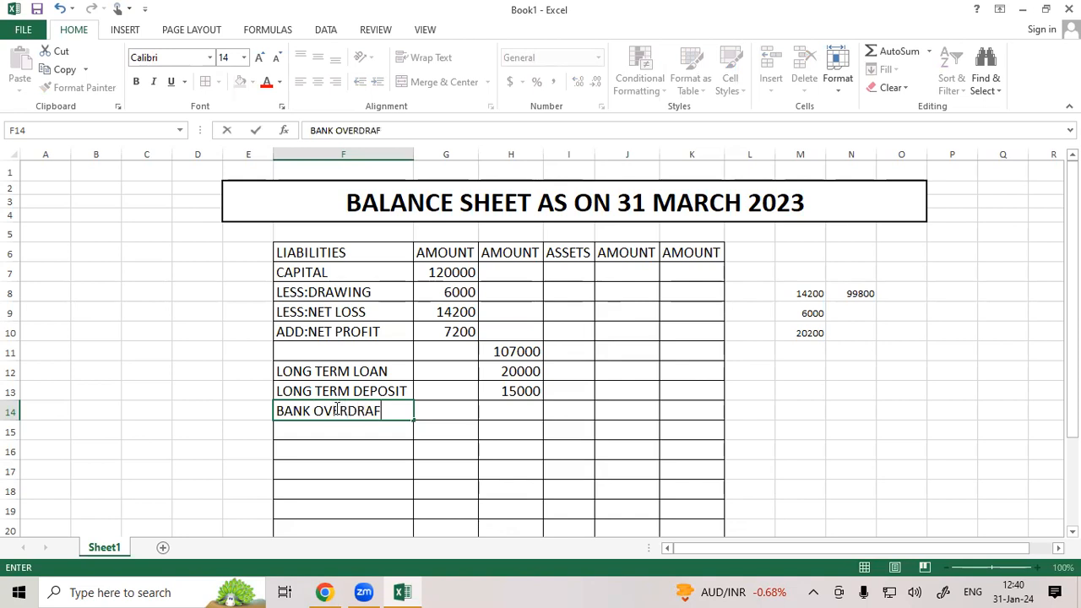
click(504, 412)
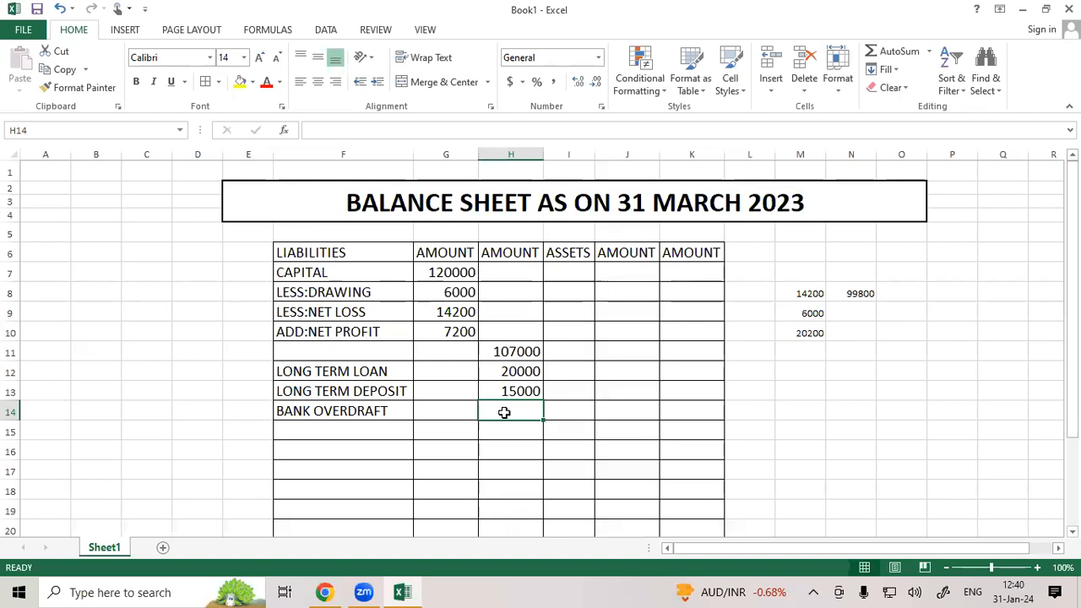
text(8000)
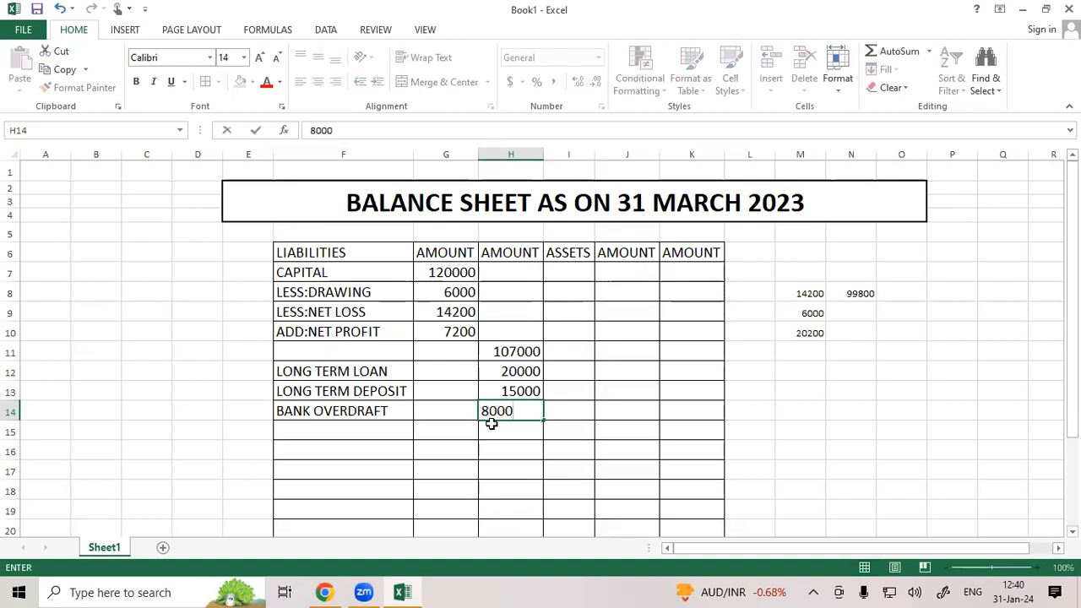
key(Return)
- Check the outstanding salary entry in the Chrome notes, then add OUTSTANDING in F15 with 6500 in H15 in Excel
click(325, 592)
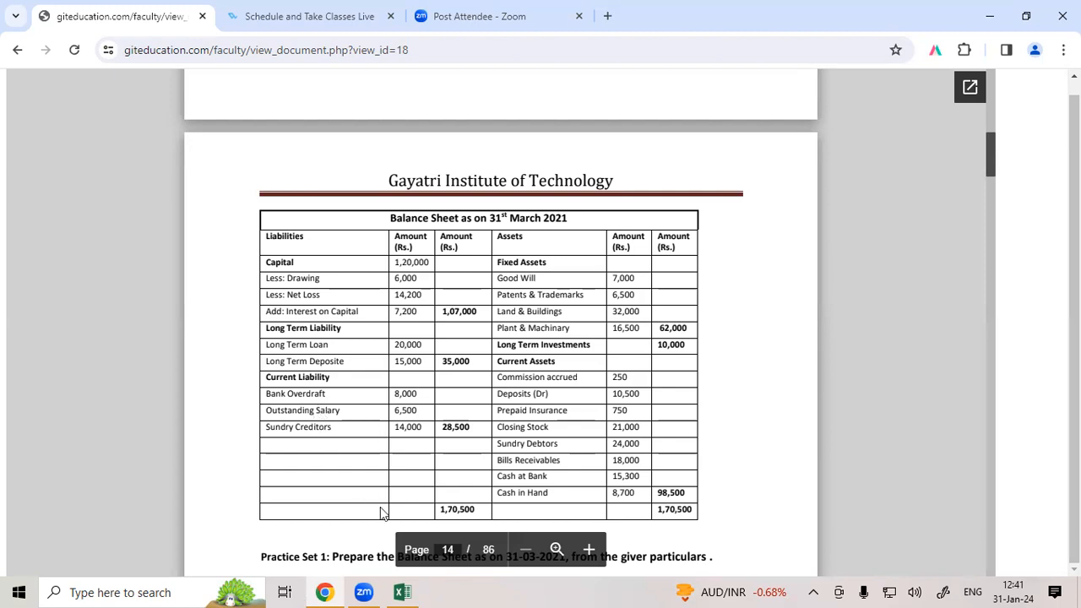
click(397, 591)
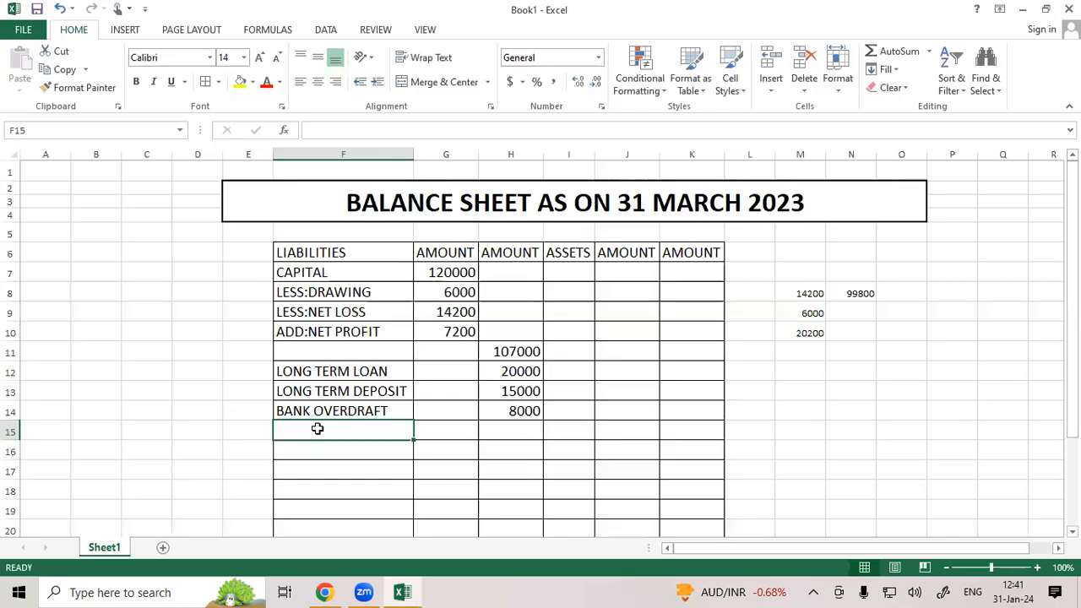
text(OUTS)
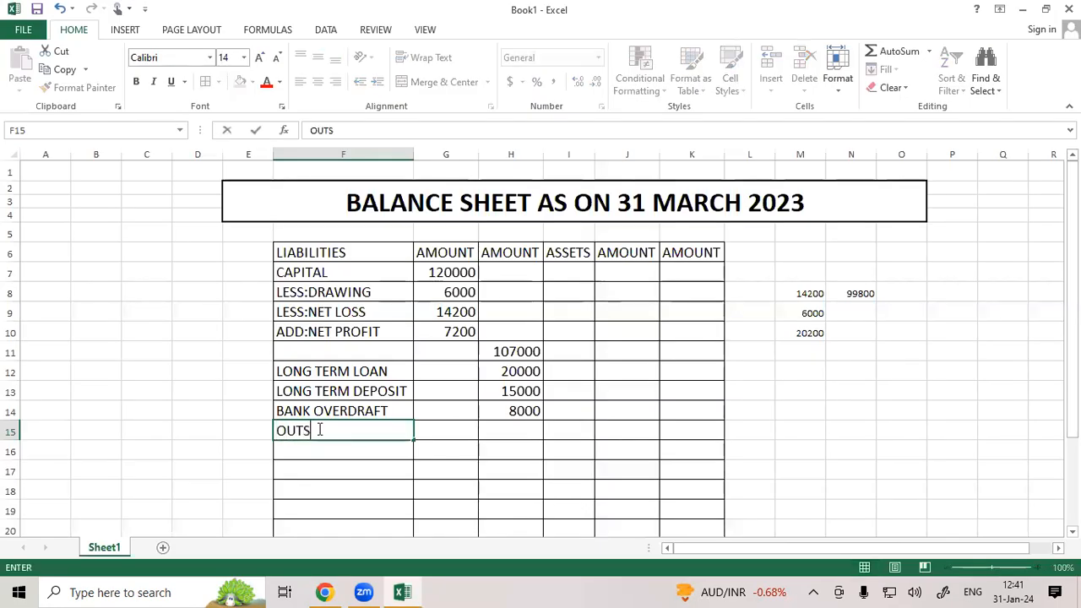
text(TAN)
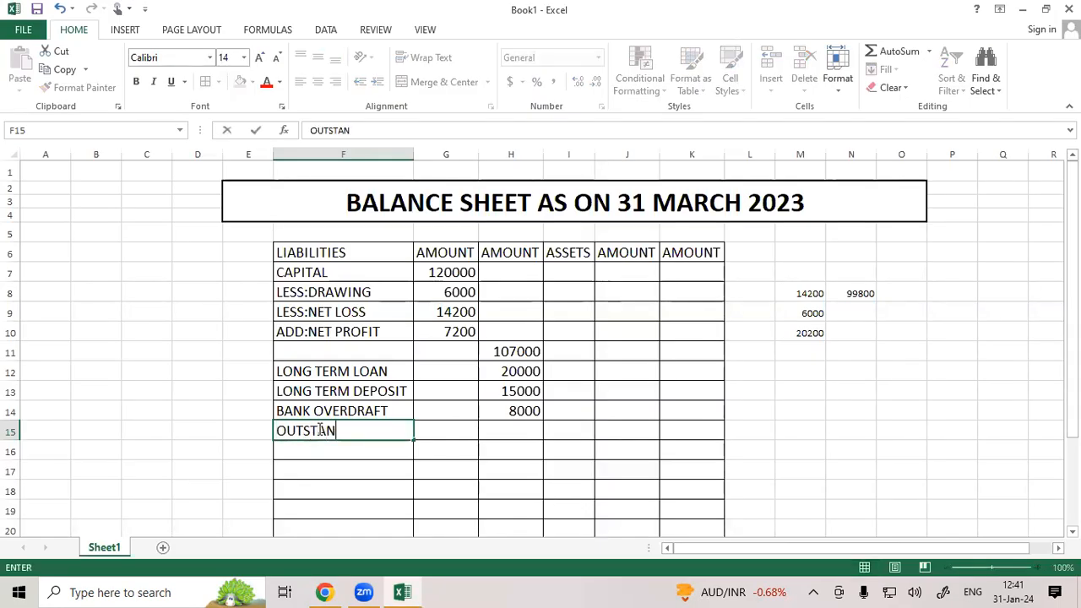
text(DING)
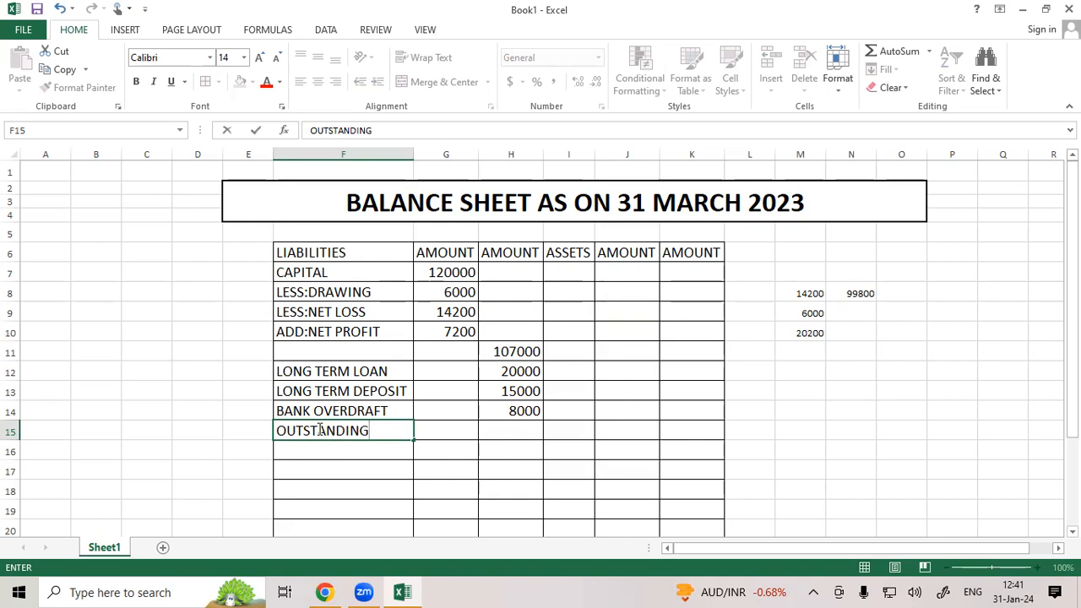
click(513, 434)
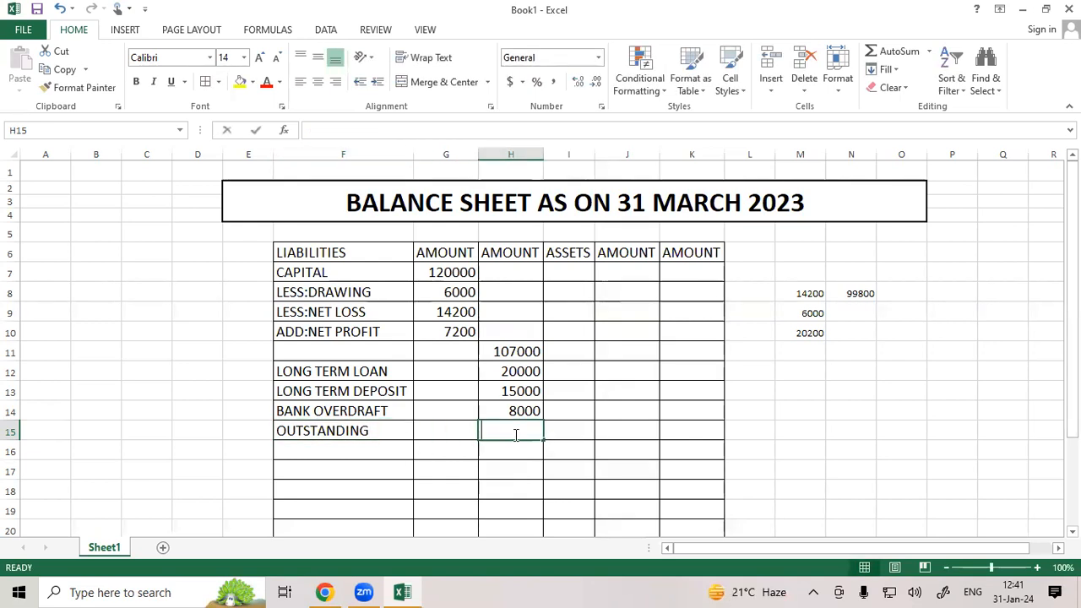
text(6500)
click(511, 468)
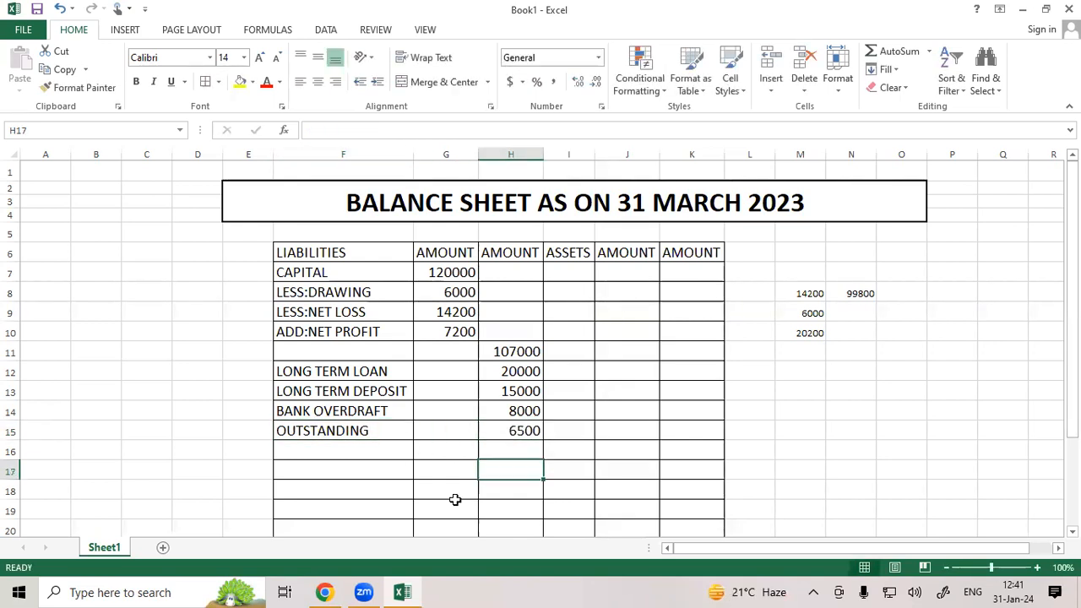
- Check the sundry creditors entry in the Chrome notes, then add SUNDRY CREDITORS in F16 with 14000 in H16 in Excel
click(341, 591)
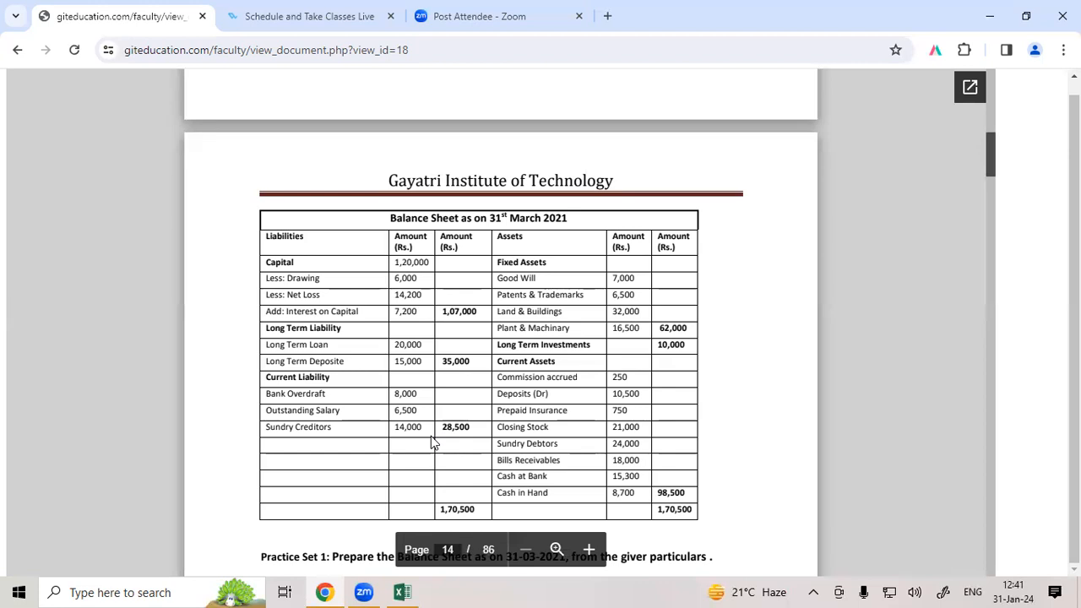
click(402, 592)
text(SUNDRY CREDITORS)
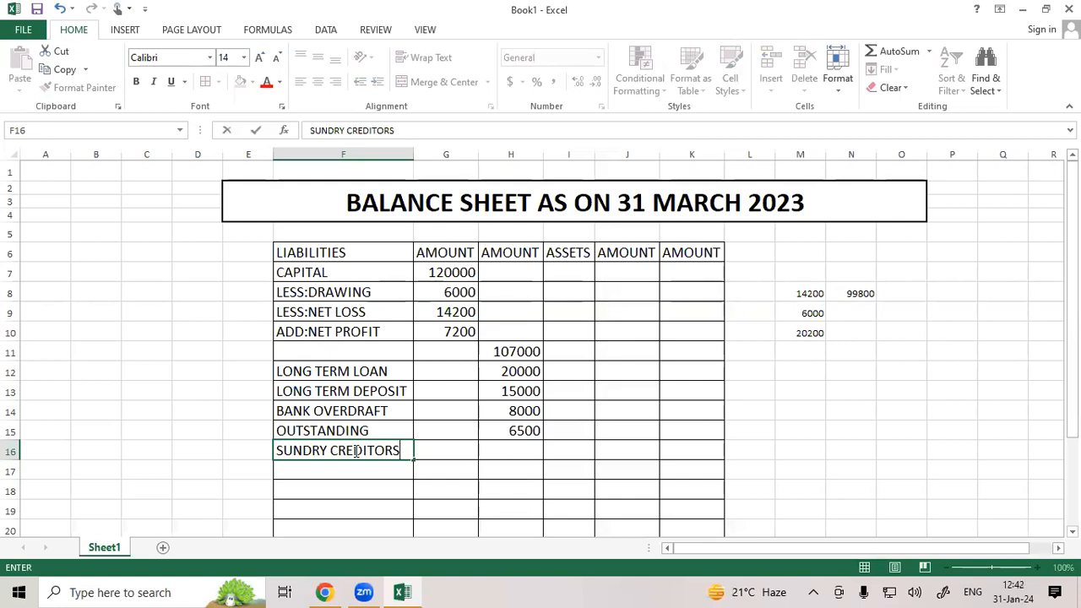
click(509, 447)
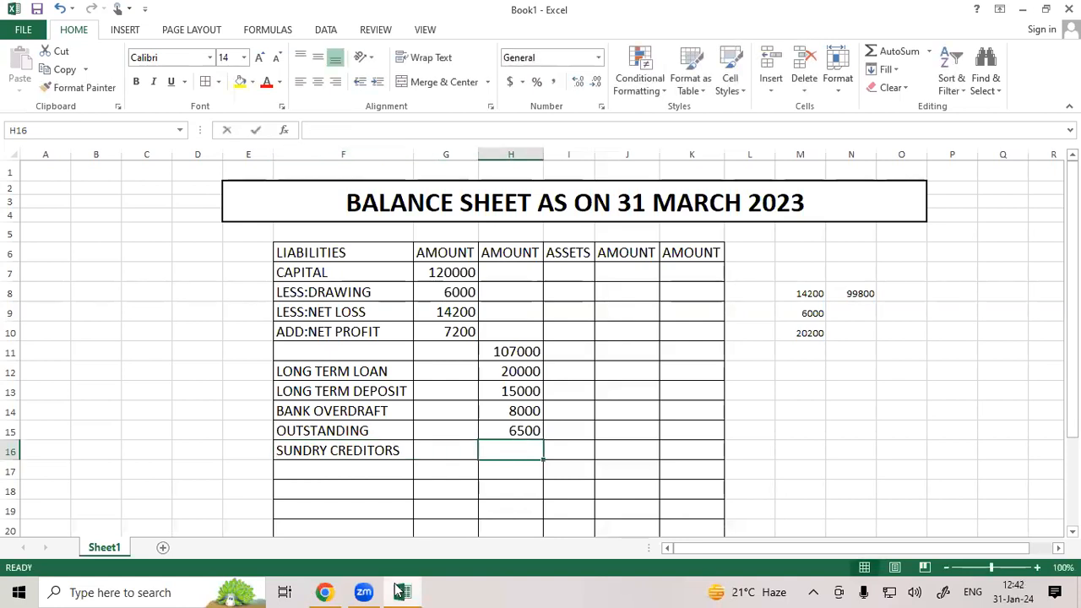
text(14000)
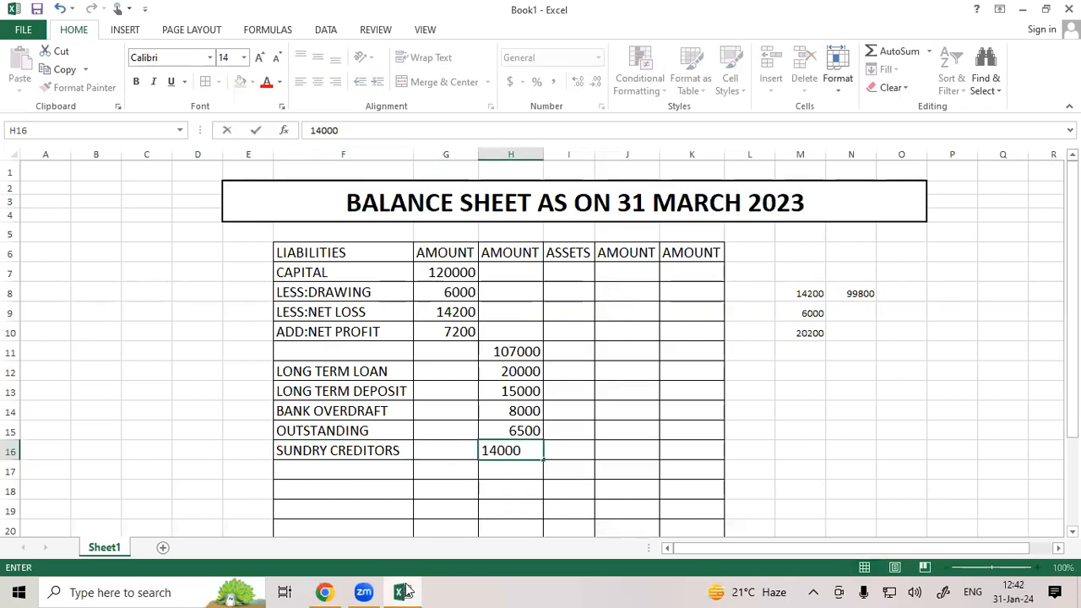
click(622, 470)
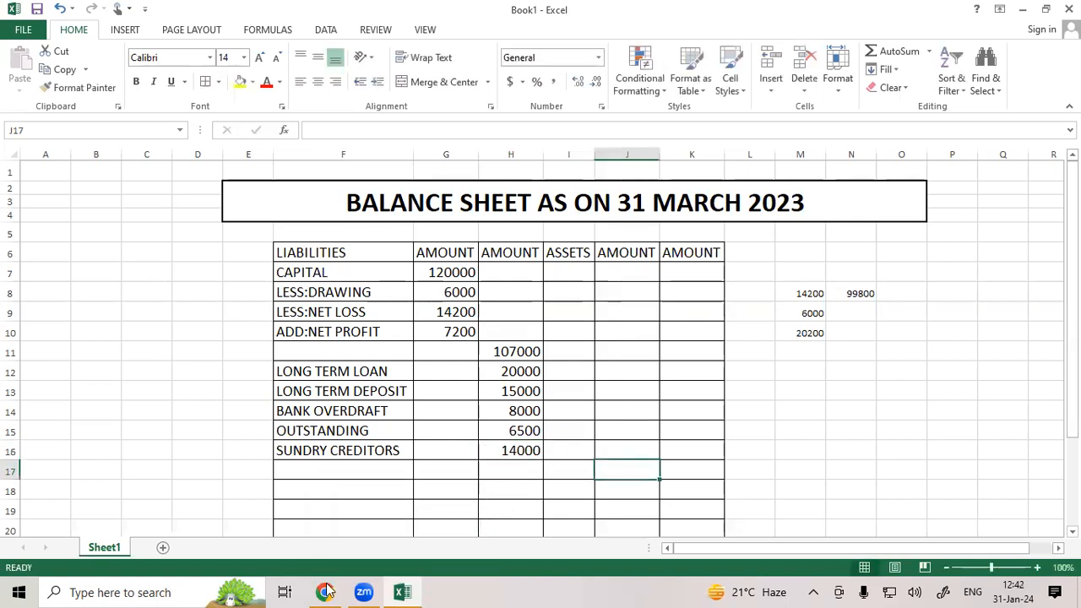
- Compare the liability amounts in H11 to H16 in Excel with the solved balance sheet in the Chrome notes
key(alt+Tab)
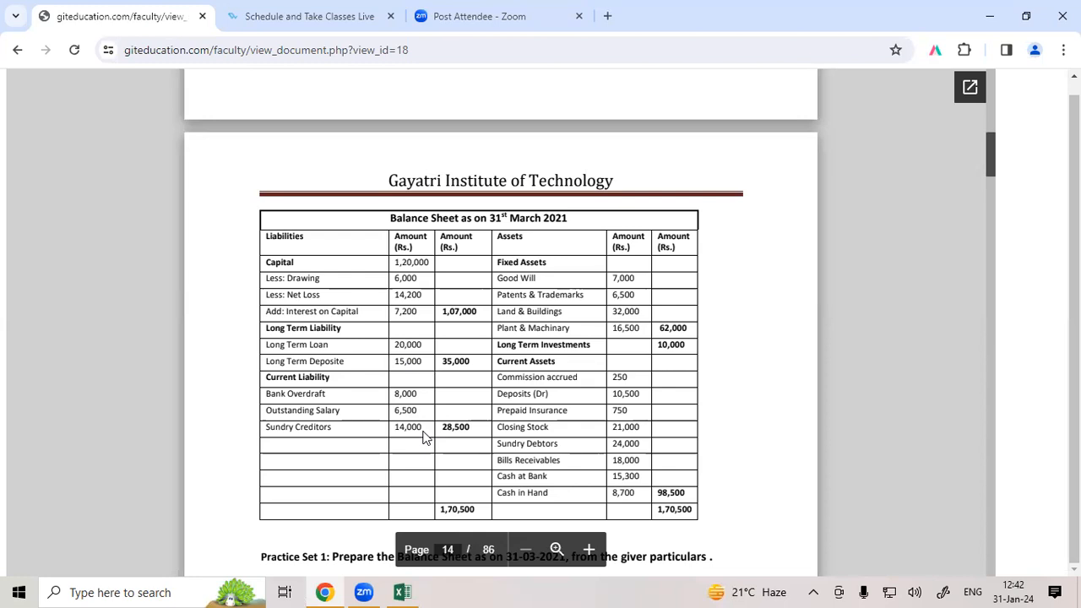
click(403, 591)
click(513, 353)
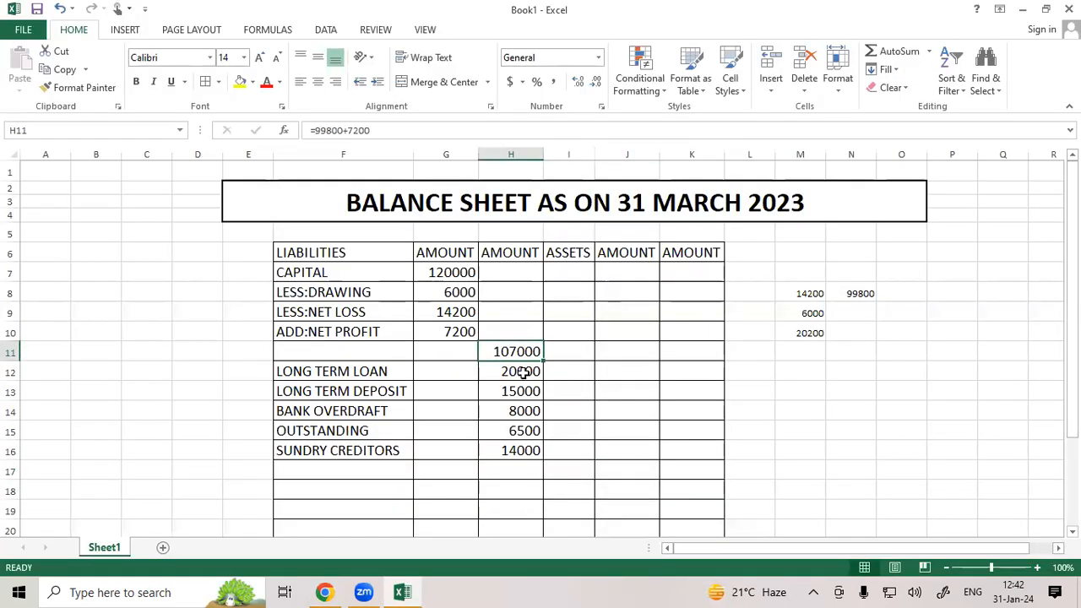
click(524, 372)
click(524, 392)
click(524, 411)
click(526, 430)
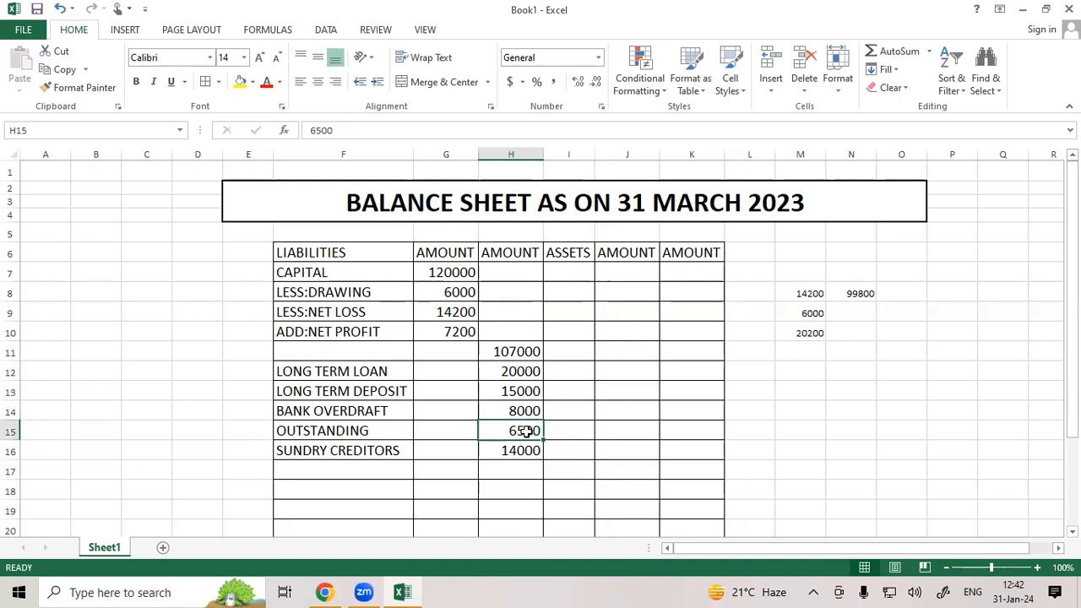
click(525, 451)
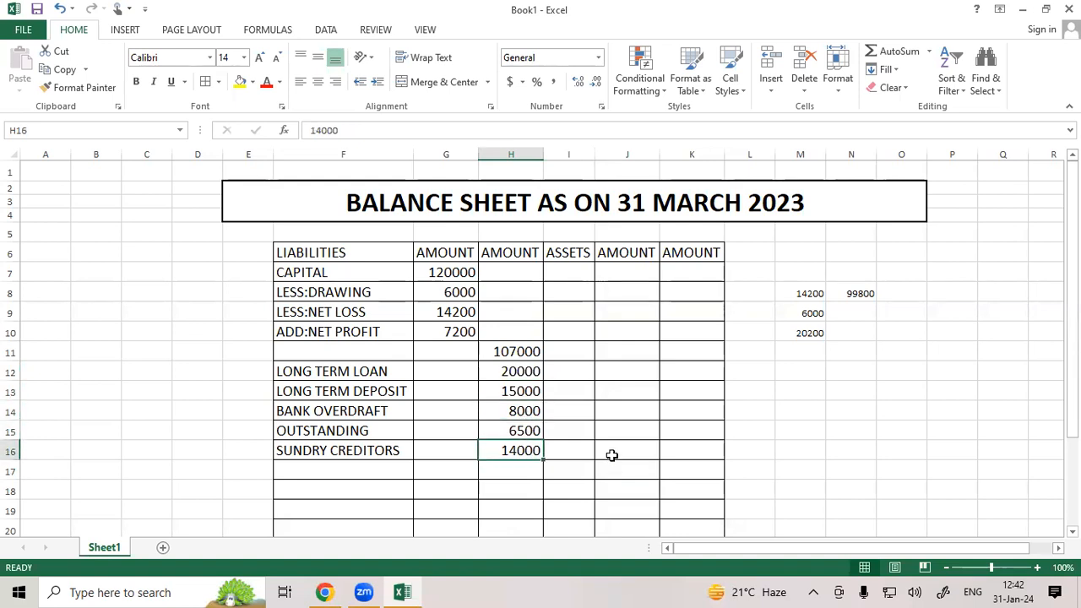
click(612, 455)
- Make the table's header row F6:K6 bold
click(570, 271)
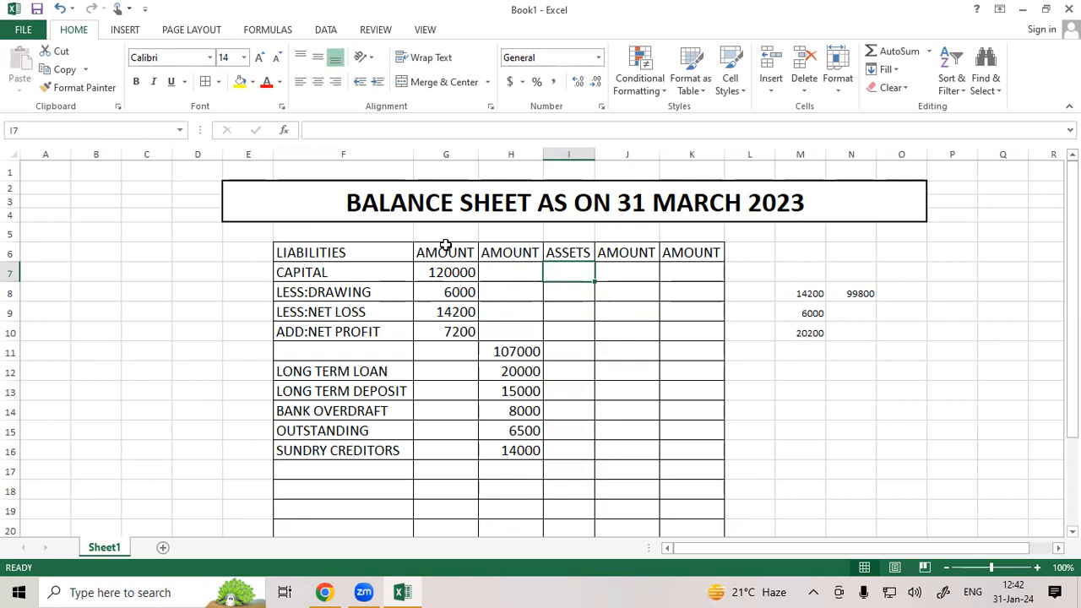
drag(340, 252, 703, 248)
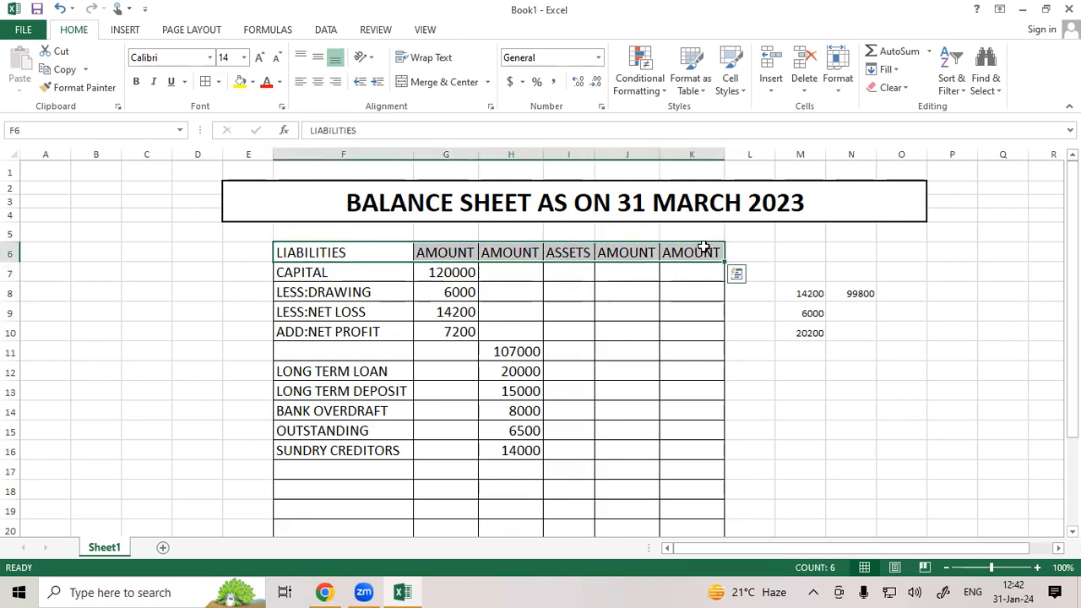
key(ctrl+b)
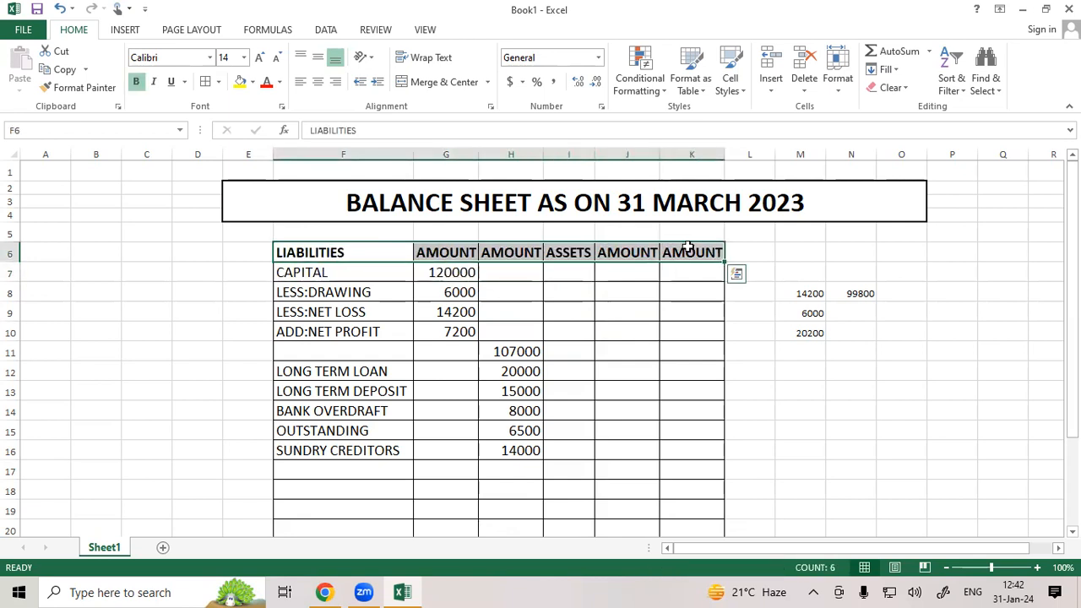
click(633, 293)
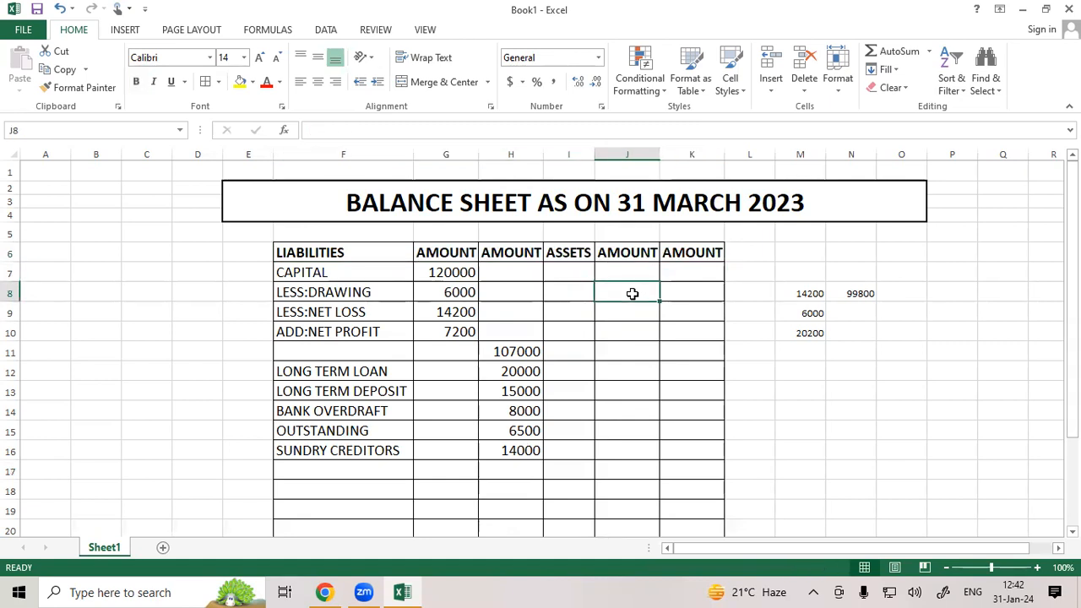
- Consult the particulars and solved balance sheet on pages 13 and 14 of the Chrome notes, then enter GOODWILL in I7 in Excel
click(585, 270)
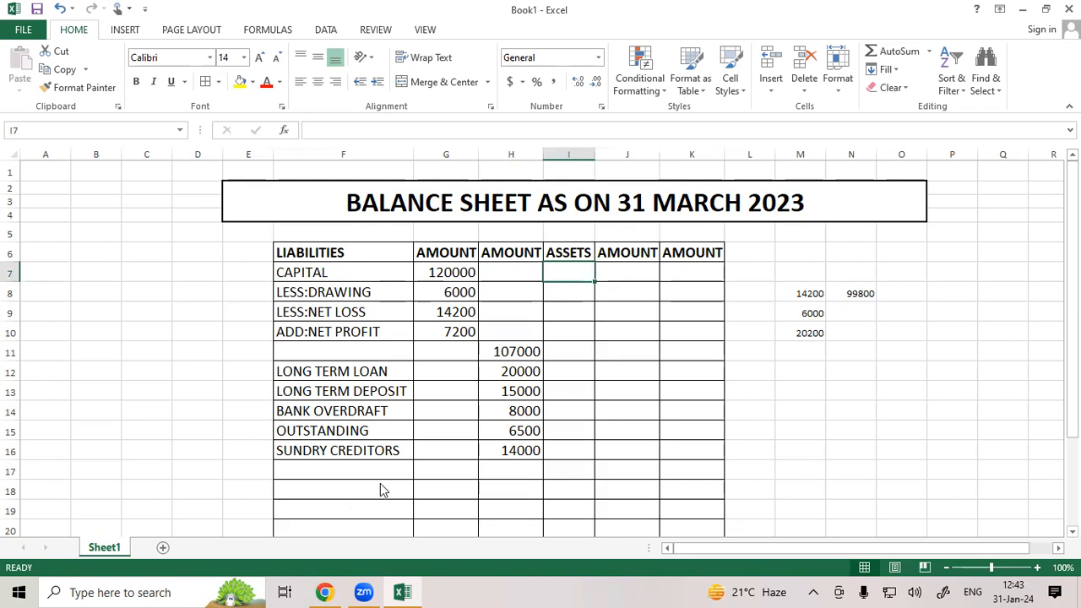
key(alt+Tab)
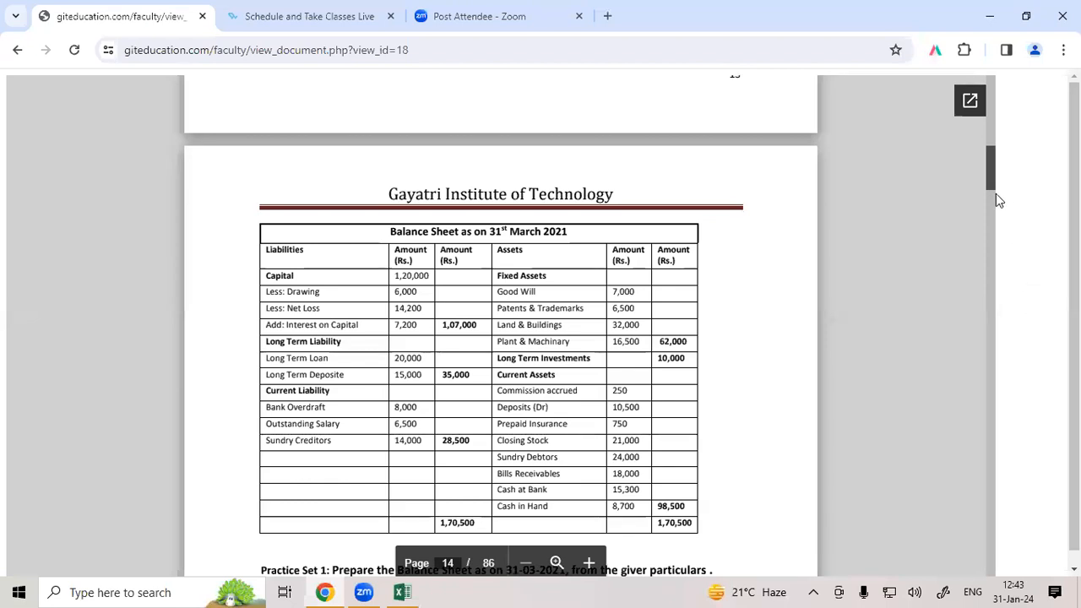
scroll(996, 196, up, 3)
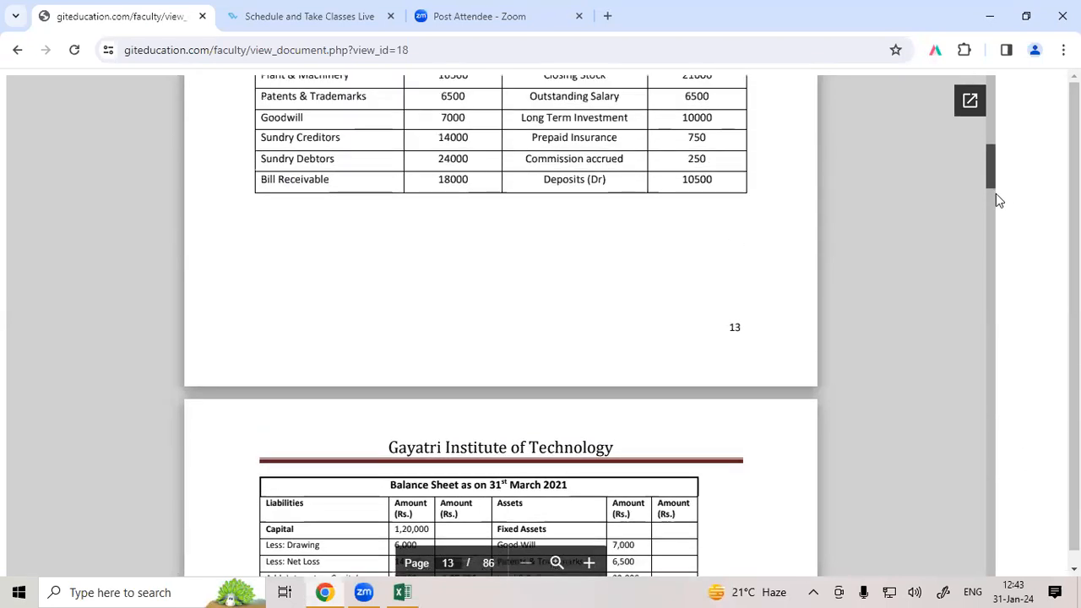
scroll(998, 200, up, 1)
scroll(996, 194, up, 1)
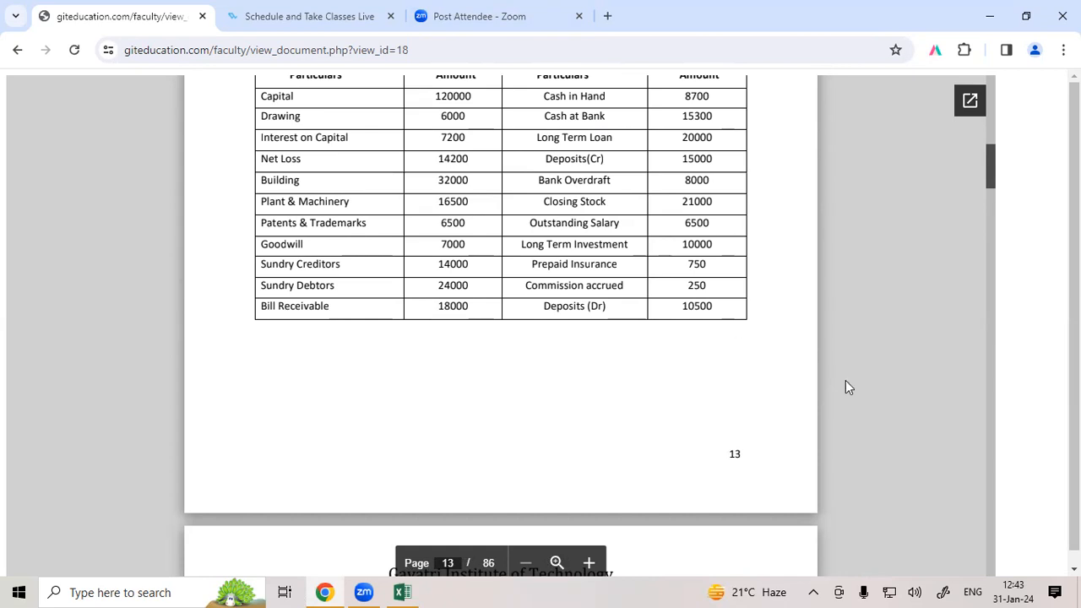
scroll(500, 326, down, 5)
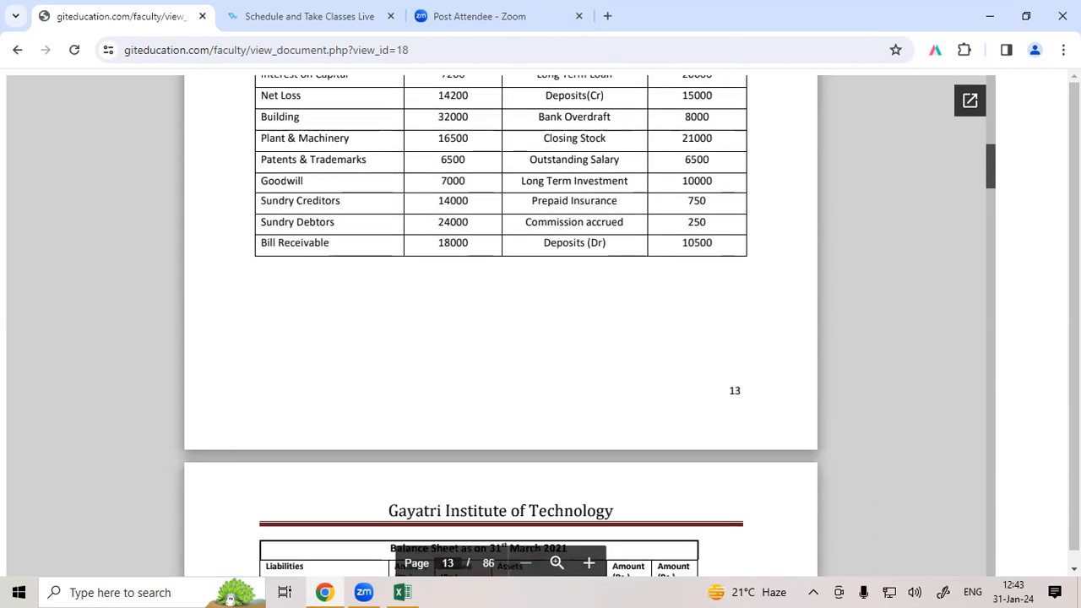
key(Down)
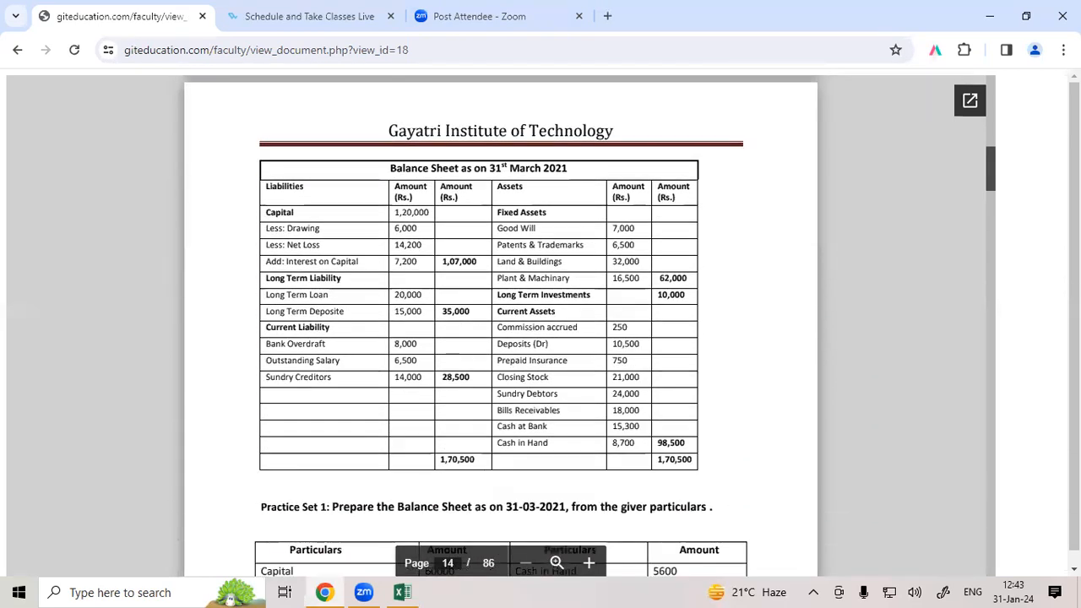
click(402, 592)
text(G)
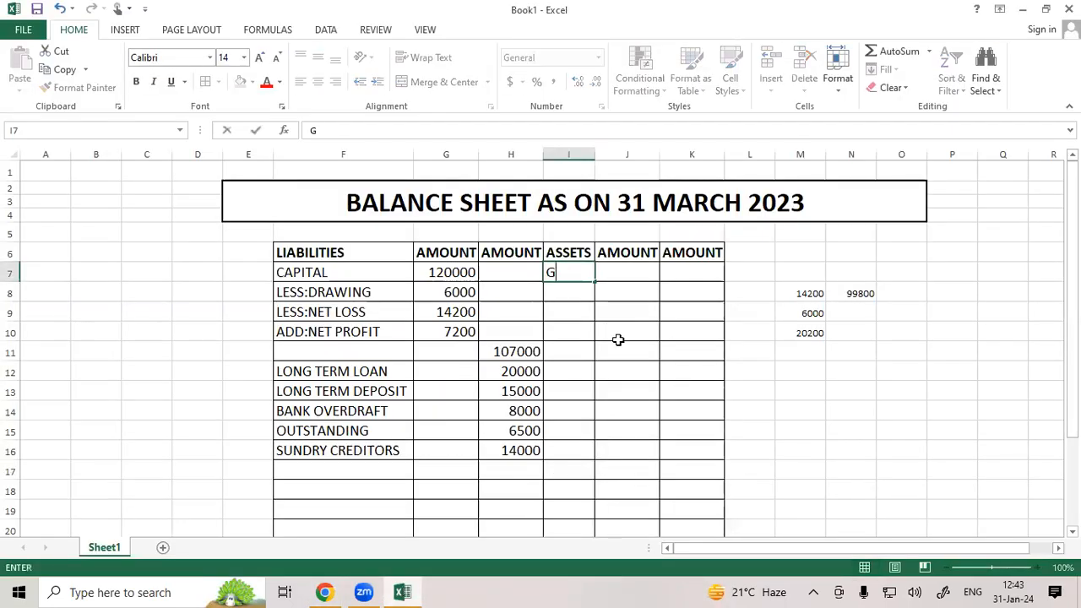
text(OODWILL)
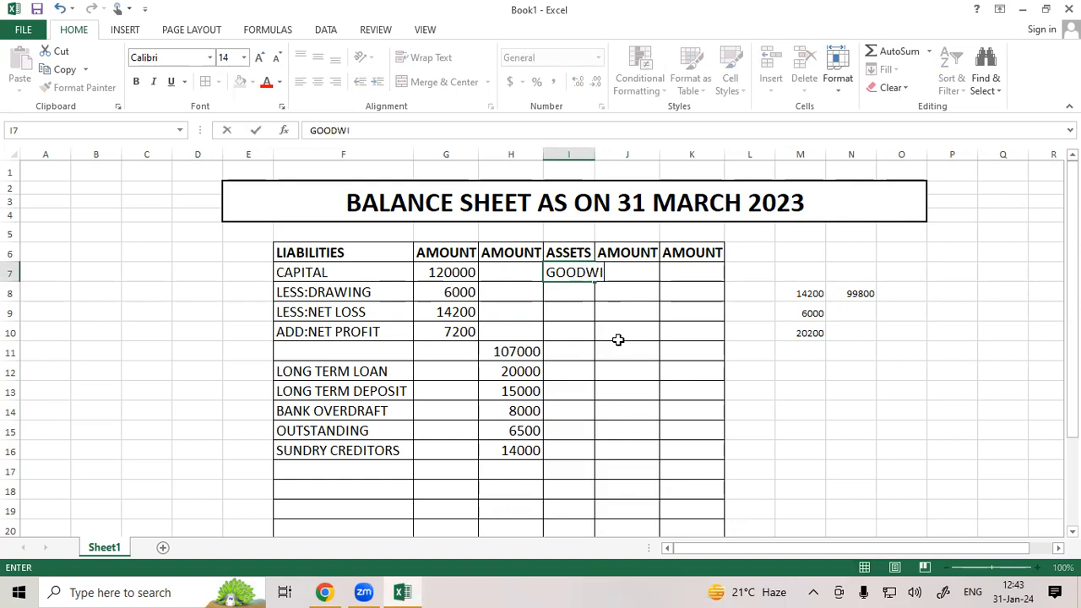
click(618, 339)
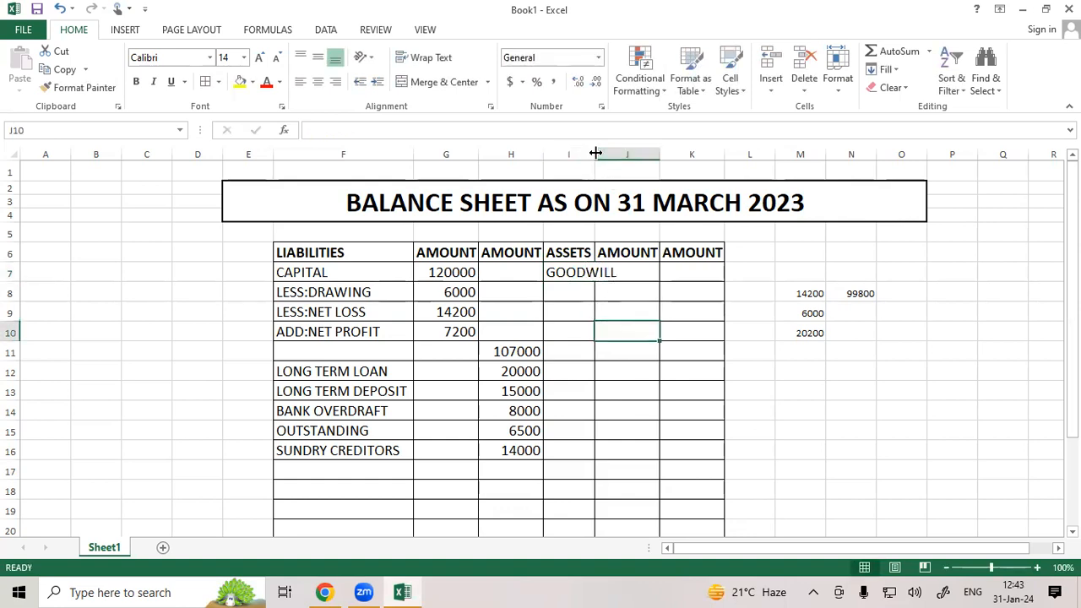
- Widen column I to fit the goodwill label and enter 7000 in K7
drag(595, 155, 622, 155)
click(706, 265)
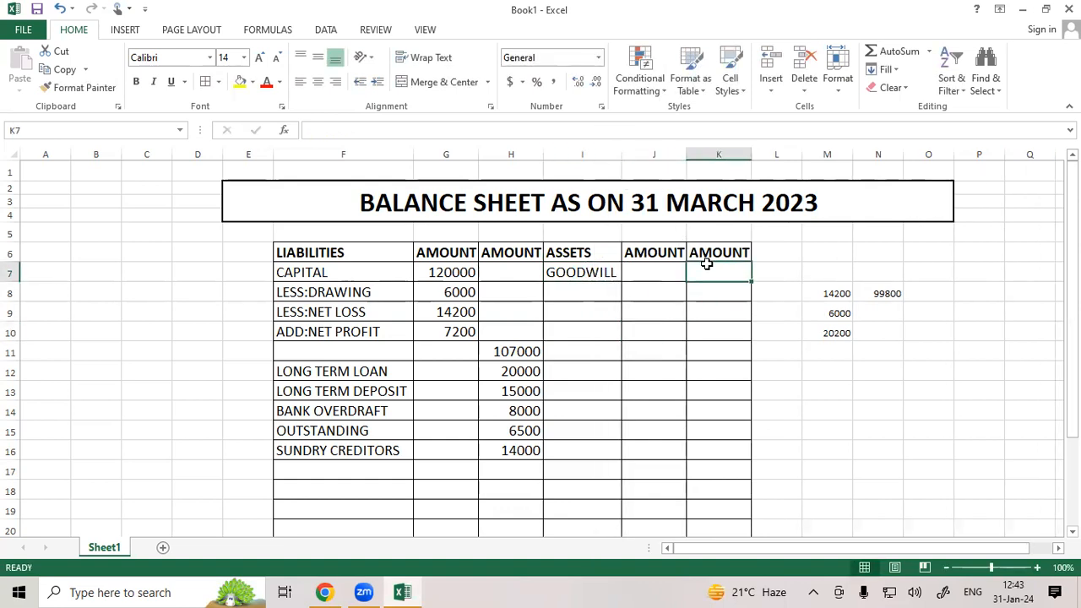
text(7000)
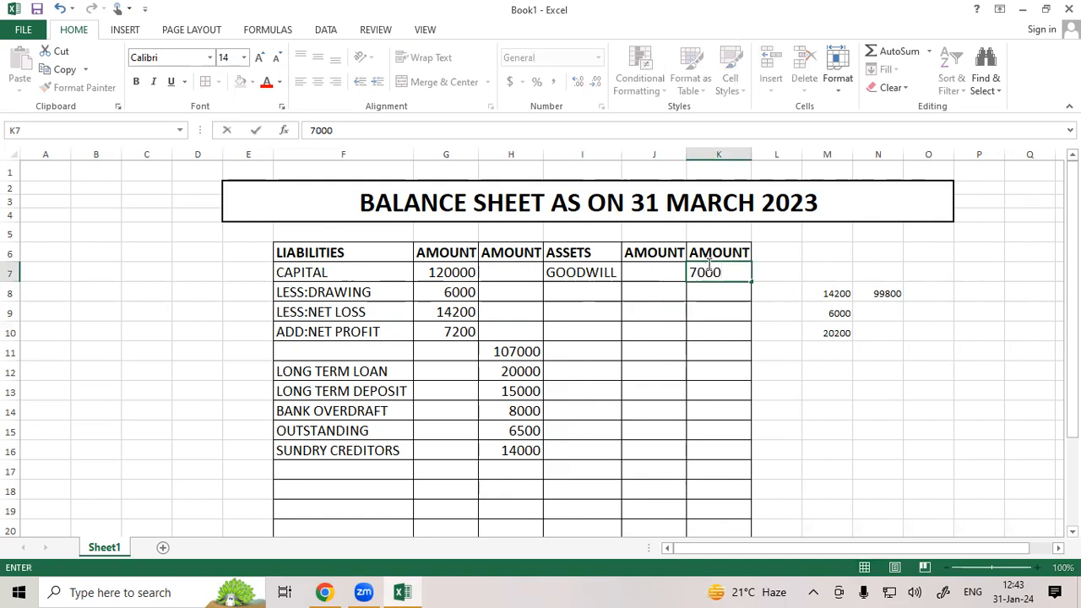
- Check the patents entry in the Chrome notes, then add PATEINT in I8 with 6500 in K8 in Excel
click(600, 295)
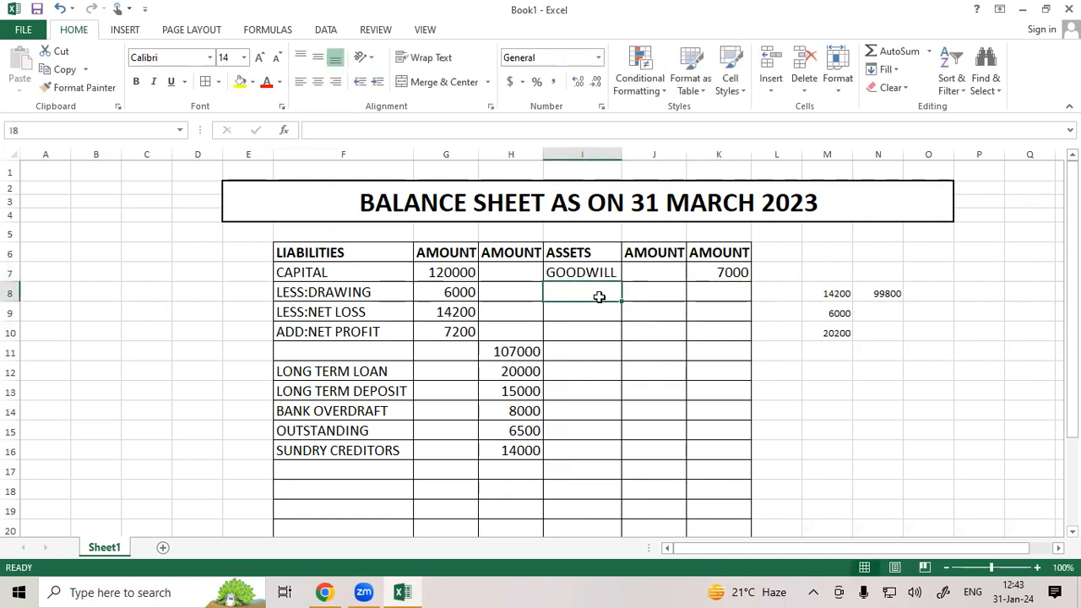
click(324, 591)
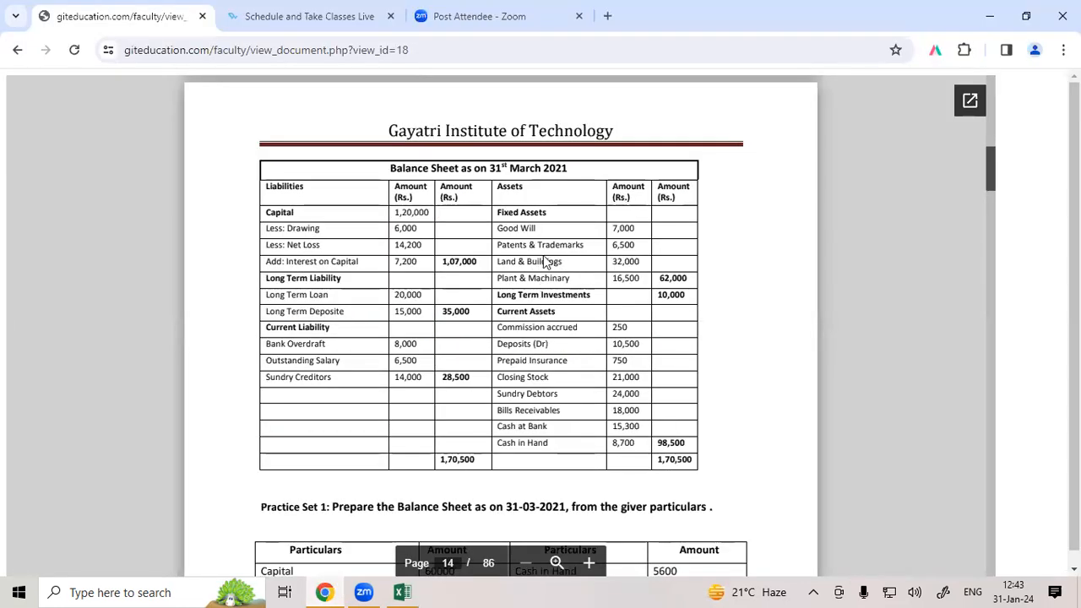
click(408, 587)
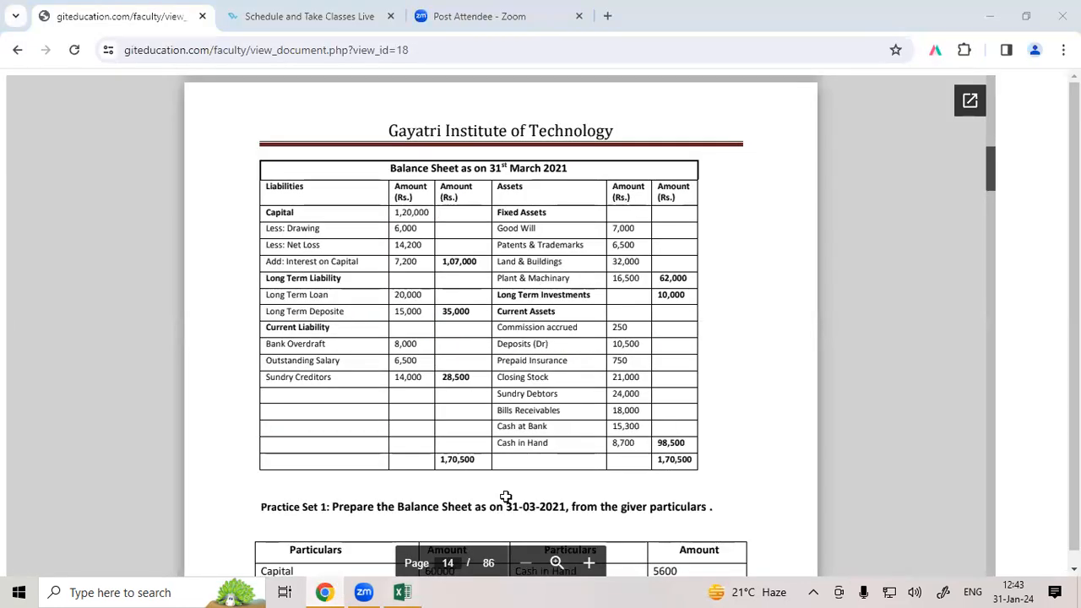
text(PATE)
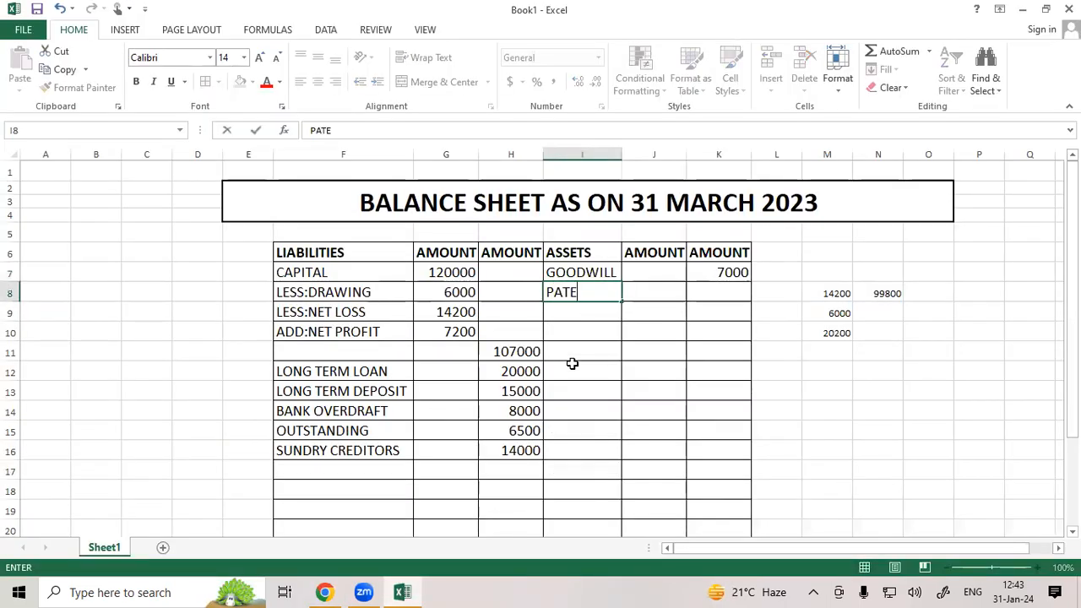
text(INT)
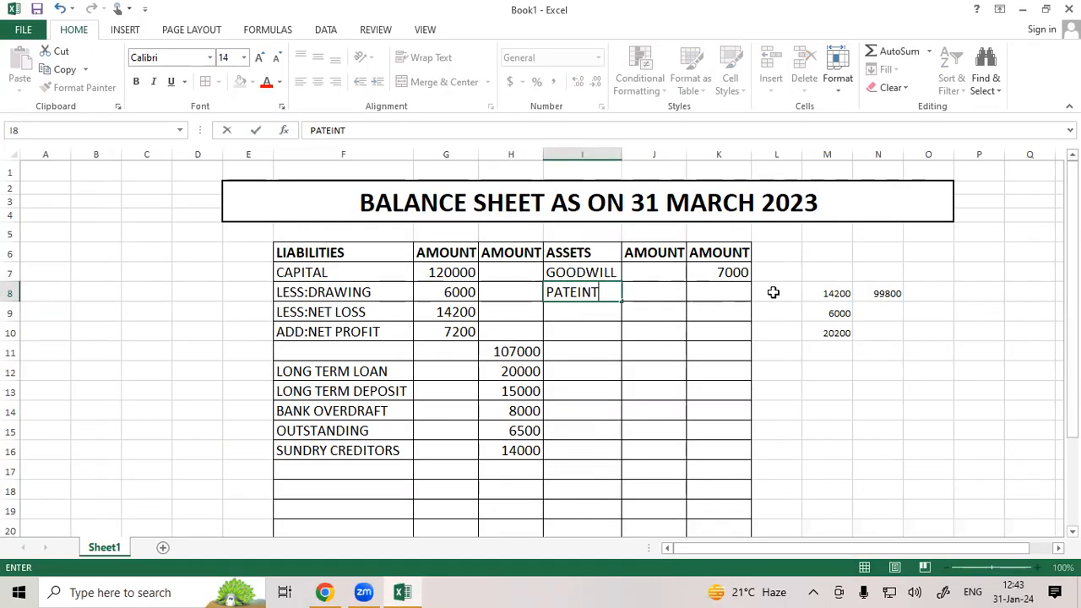
click(733, 289)
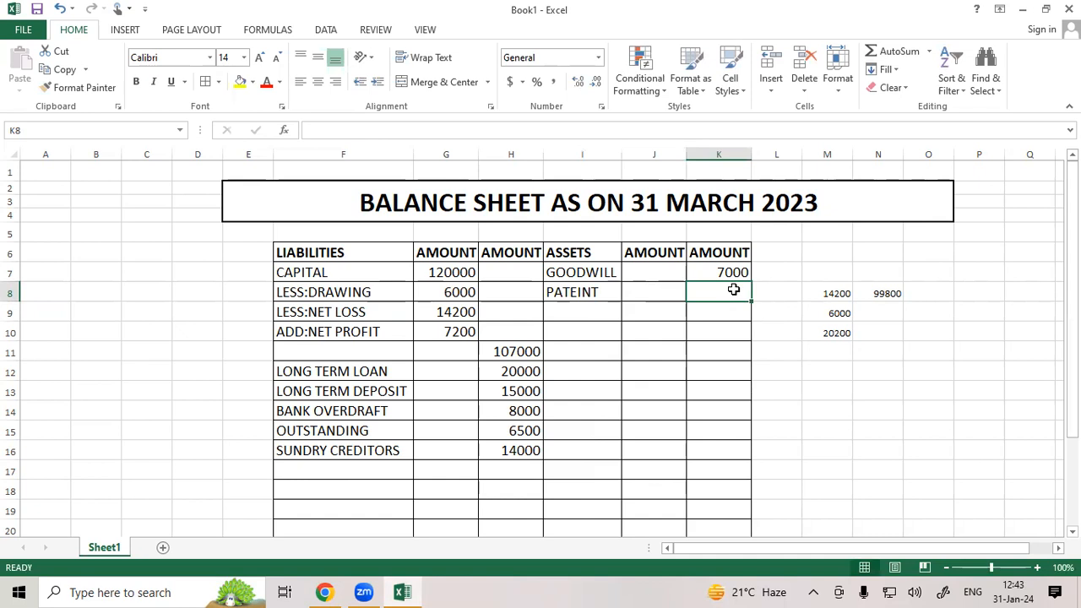
text(6500)
click(579, 313)
double_click(604, 290)
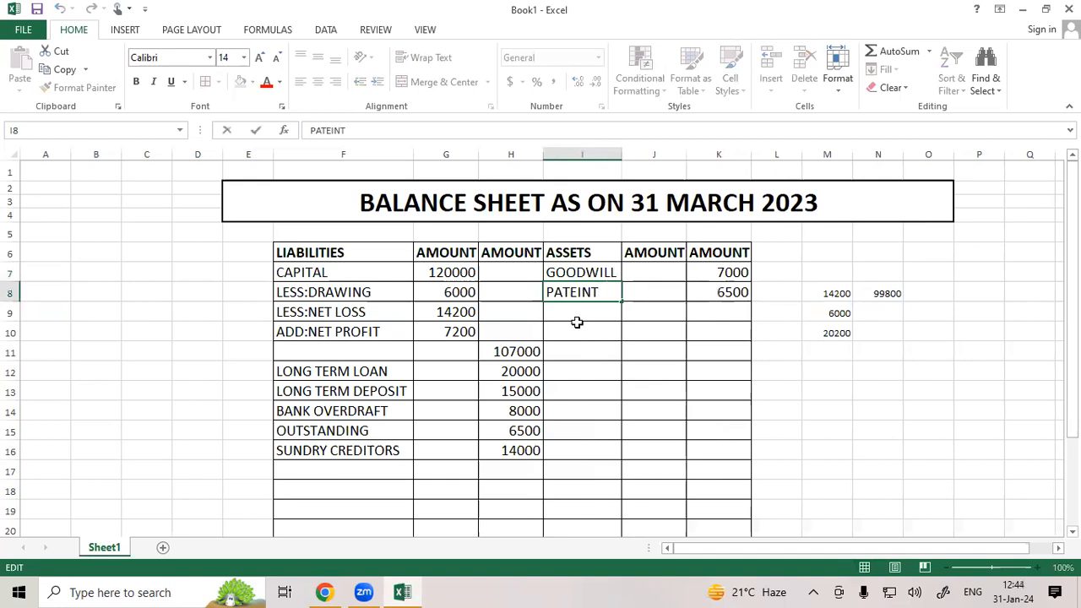
- Add LAND & BUILDING in I9 with 32000 in K9, widening column I to fit the label
click(584, 313)
text(LA)
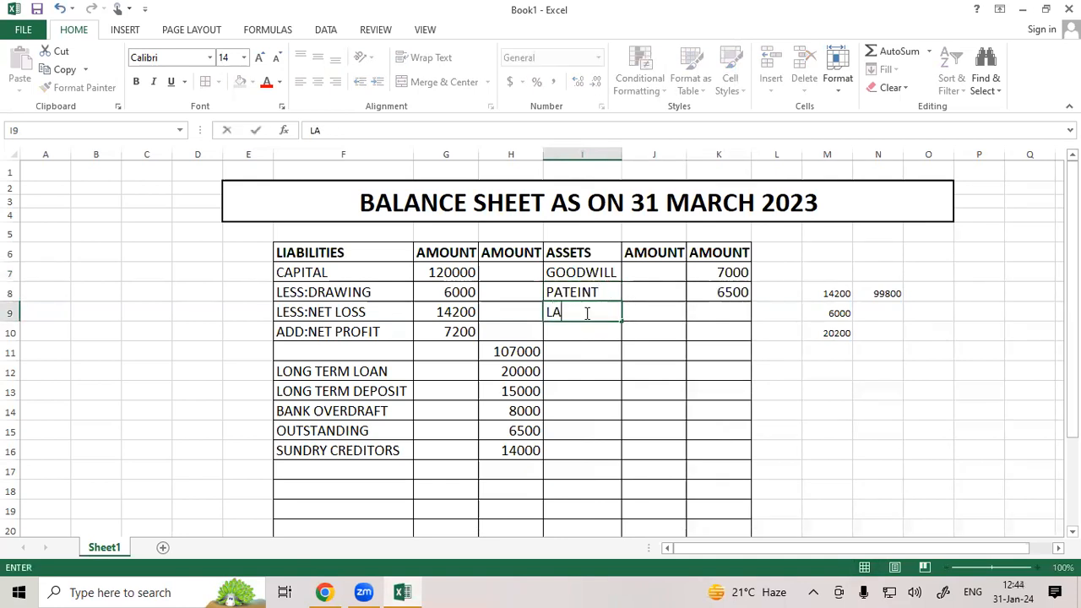
text(ND & BUILDING)
click(591, 350)
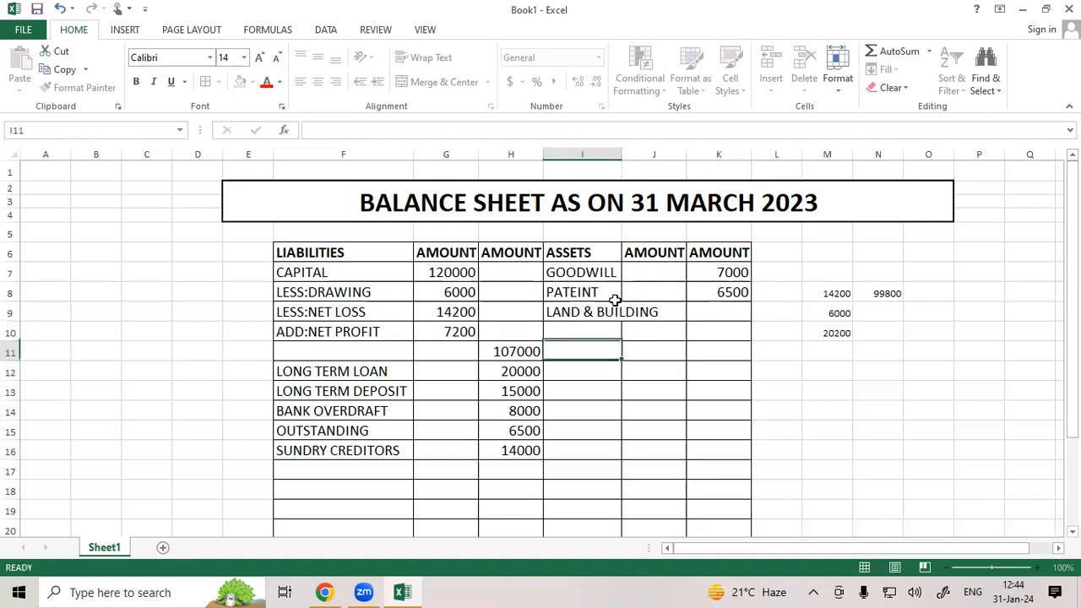
double_click(621, 154)
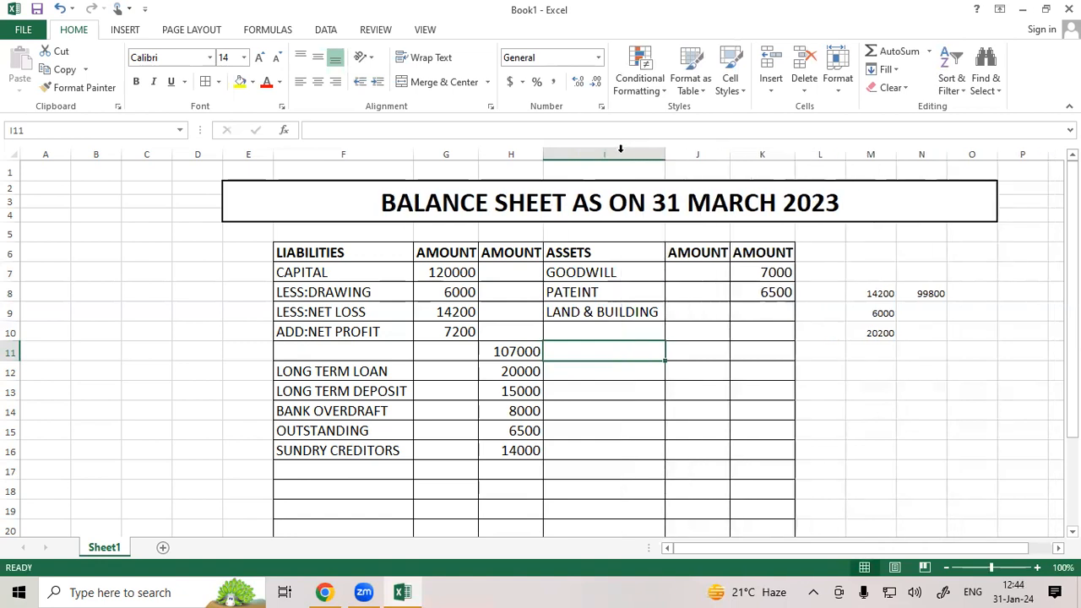
click(765, 312)
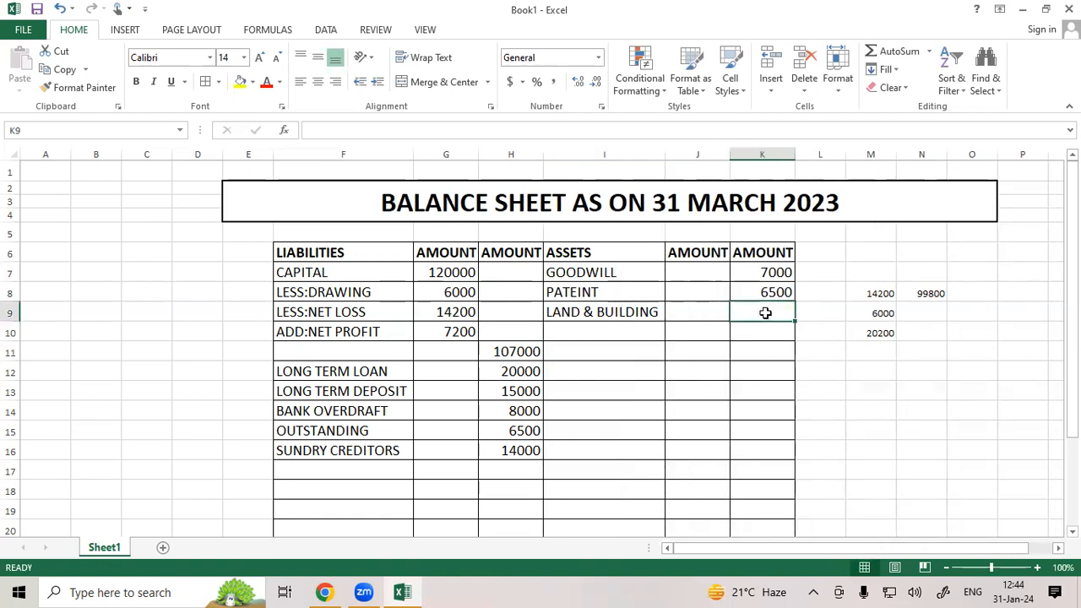
text(32000)
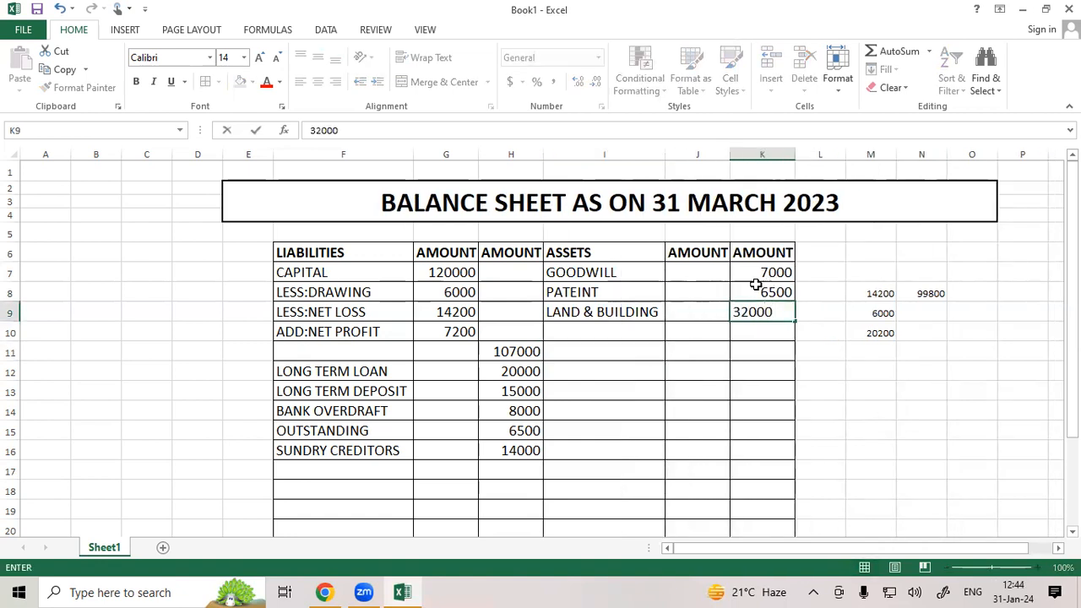
- Add PLANT & MACHINERY in I10 with 16500 in K10, widening column I to fit the label
click(618, 335)
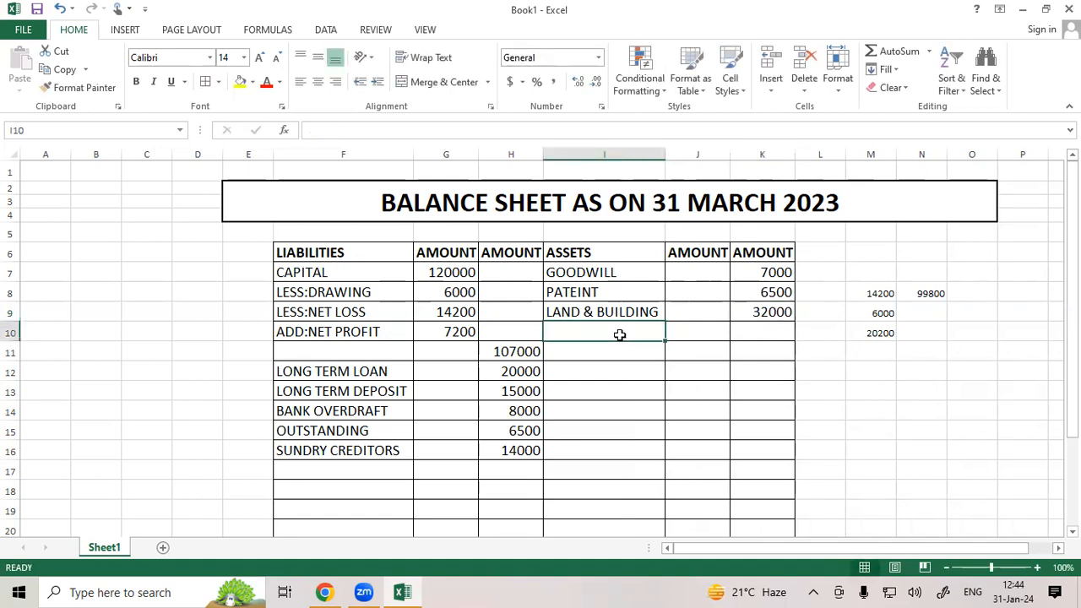
text(PLANT)
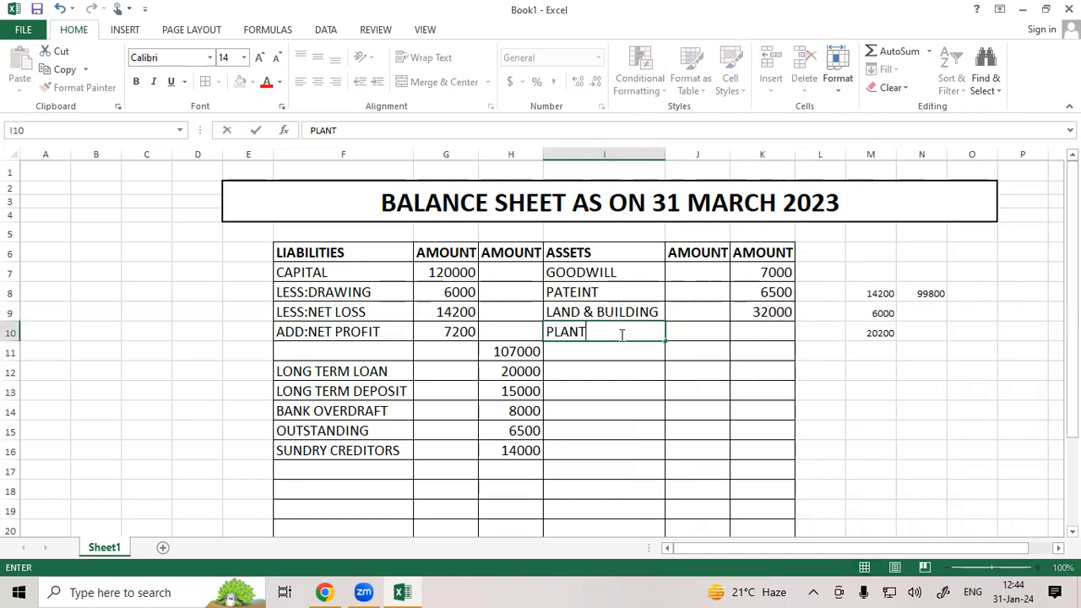
text( & MACHINERY)
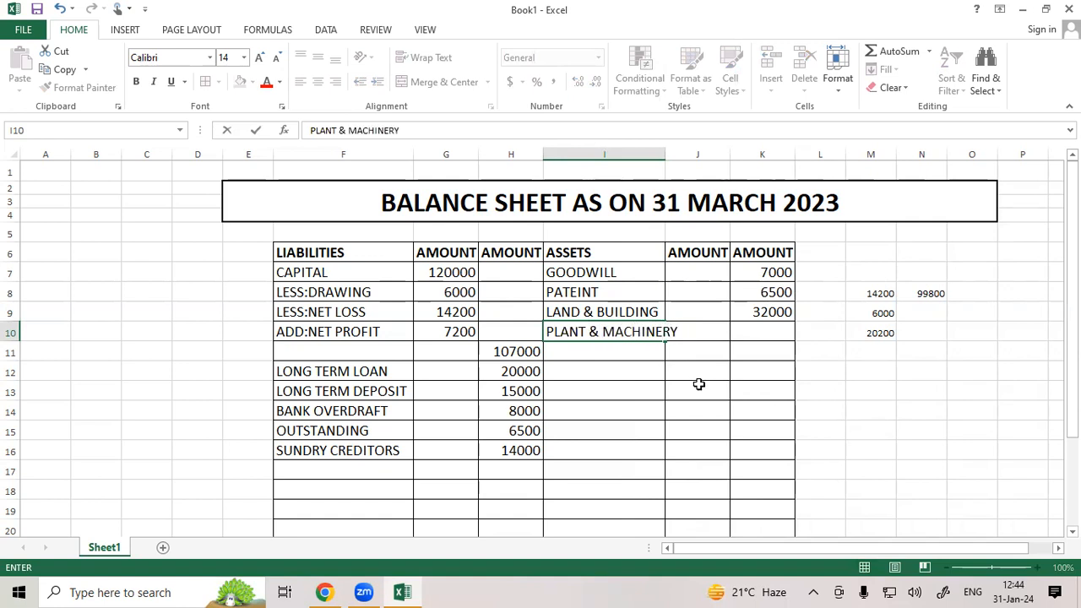
click(714, 408)
click(758, 335)
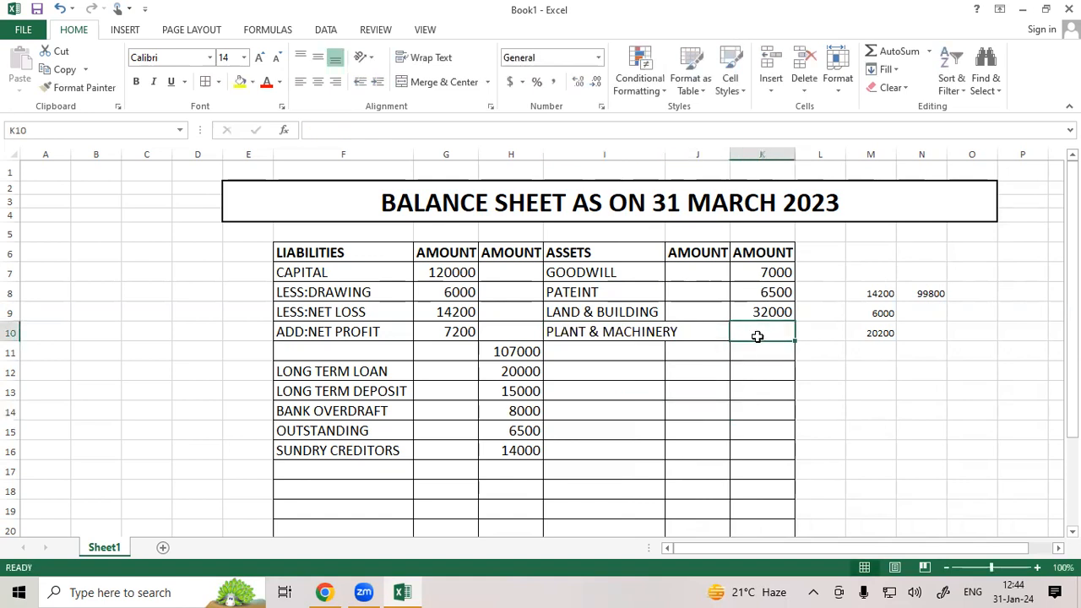
text(16500)
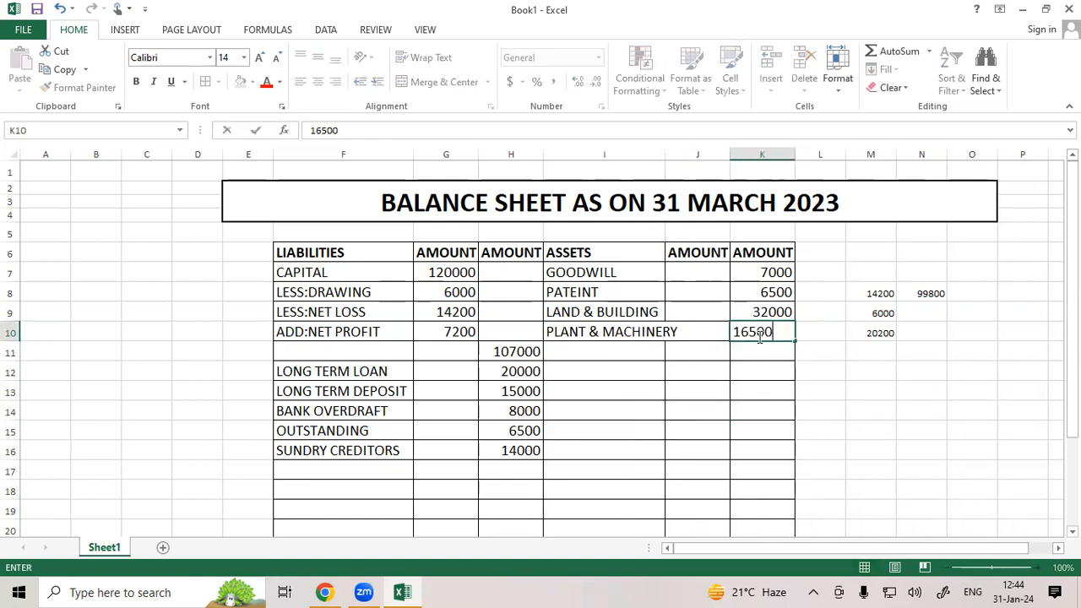
click(633, 353)
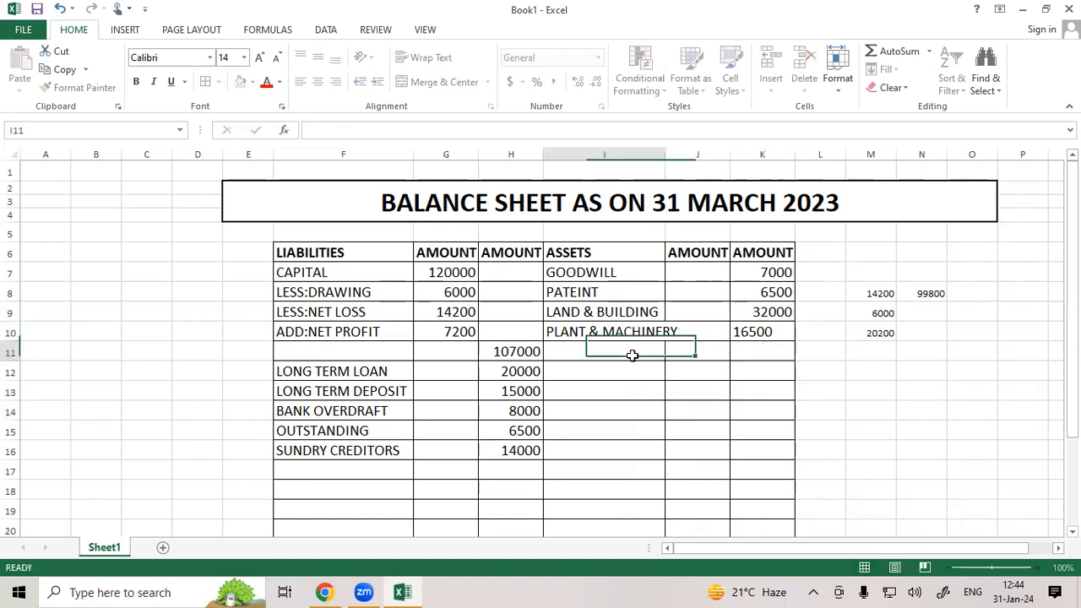
click(664, 150)
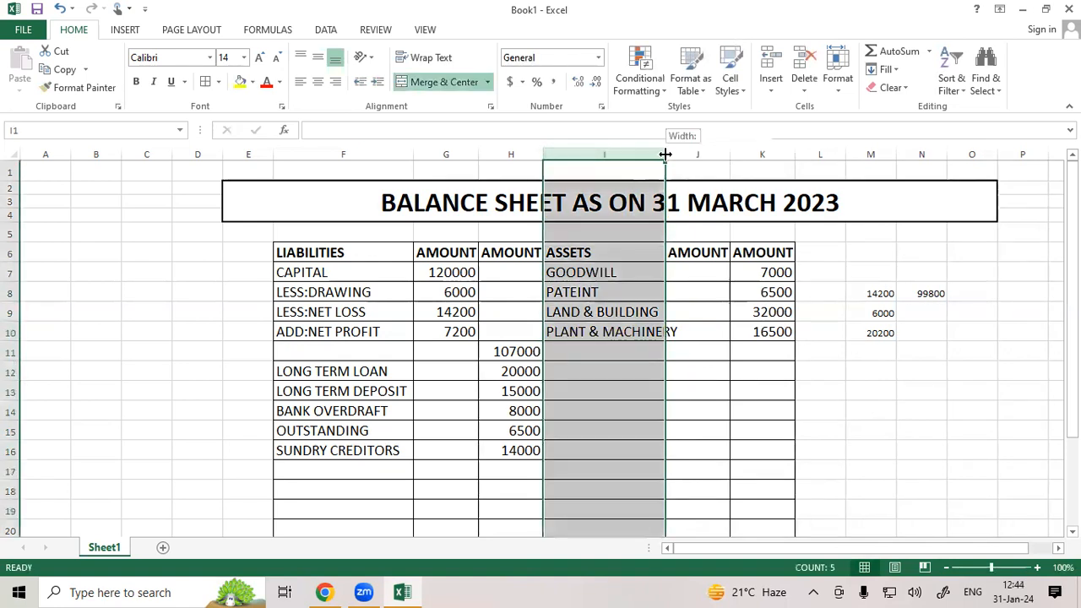
double_click(664, 150)
- Check the solved balance sheet in the Chrome notes, then enter LONG TERM INVESTMENT in I11 in Excel
click(615, 345)
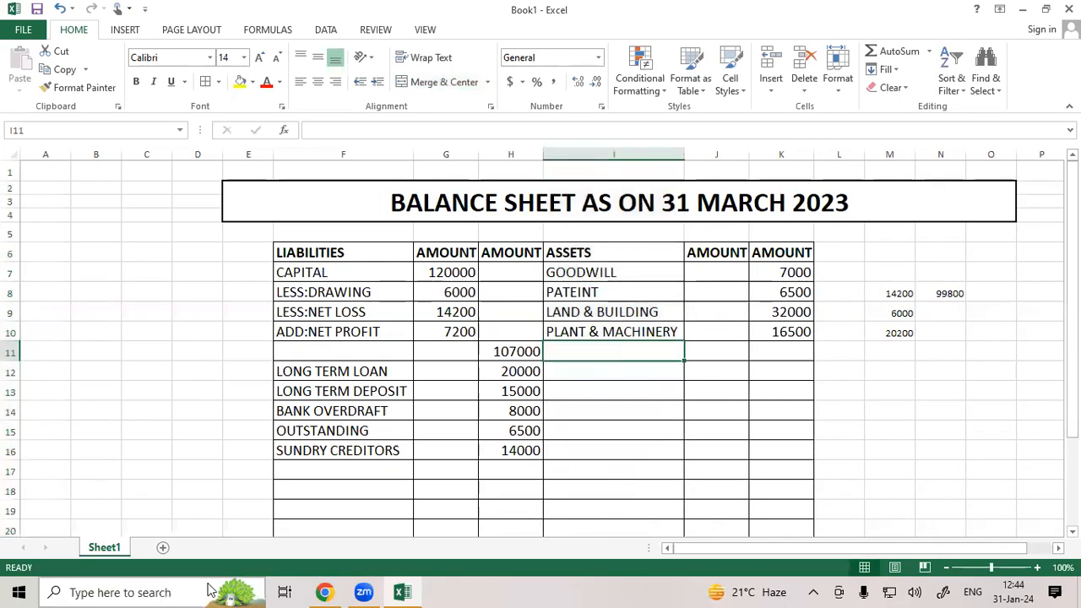
click(324, 592)
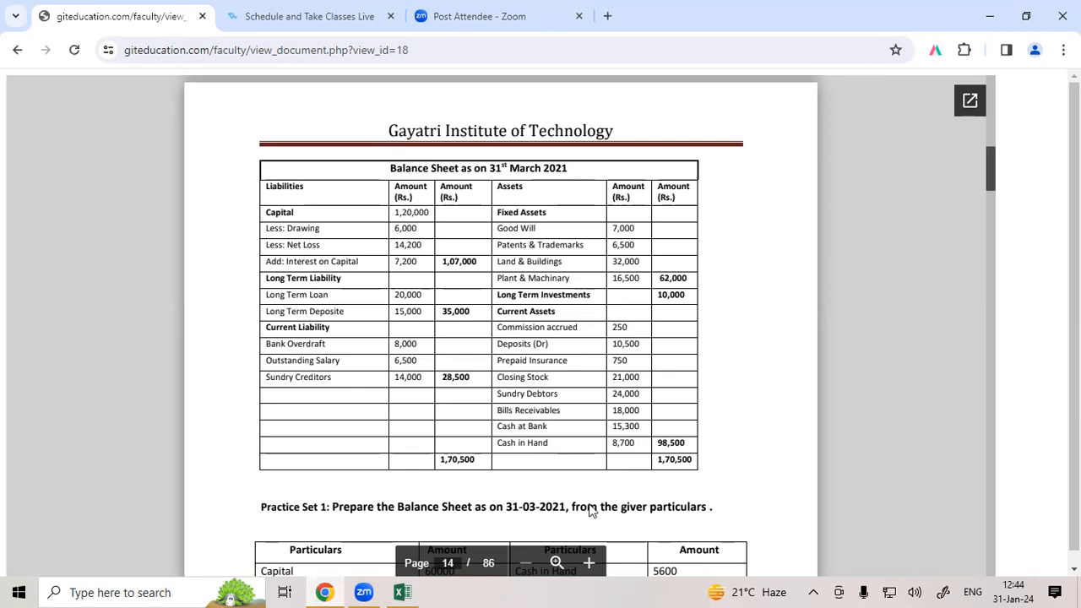
click(412, 590)
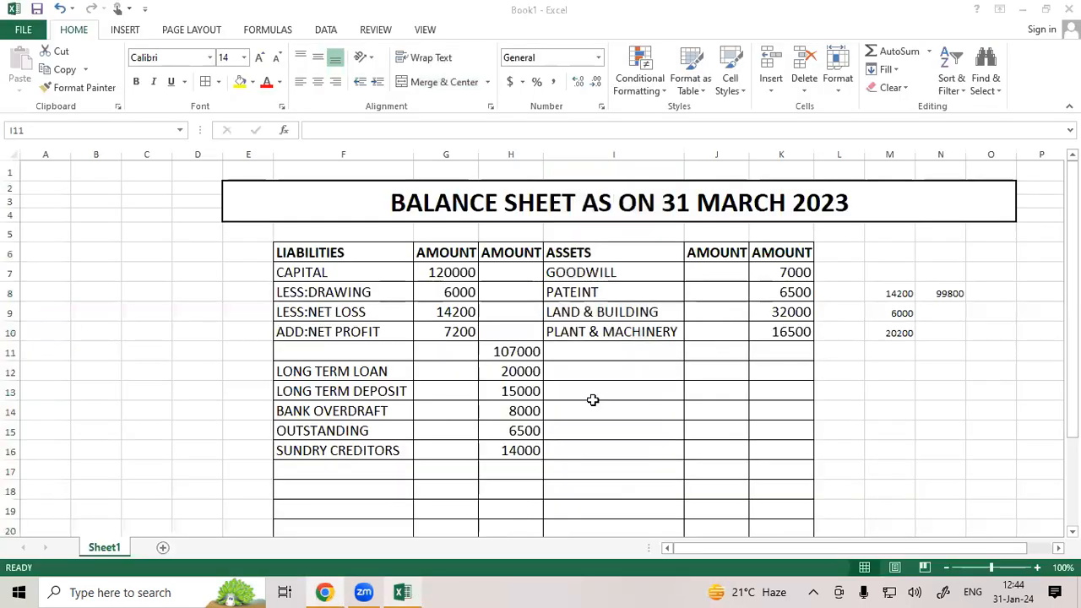
text(LONG T)
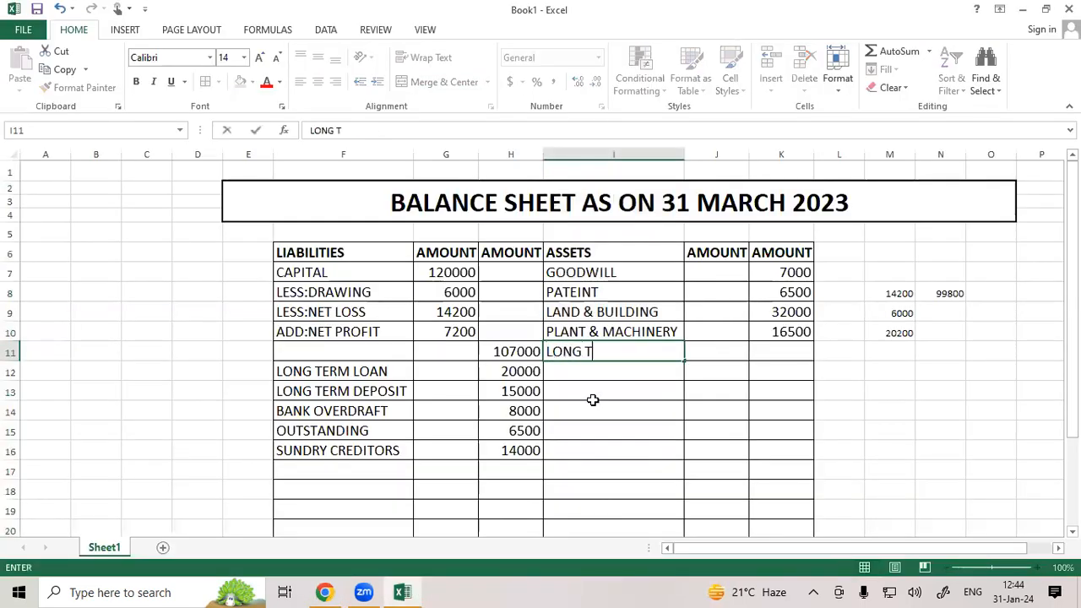
text(ERM IN)
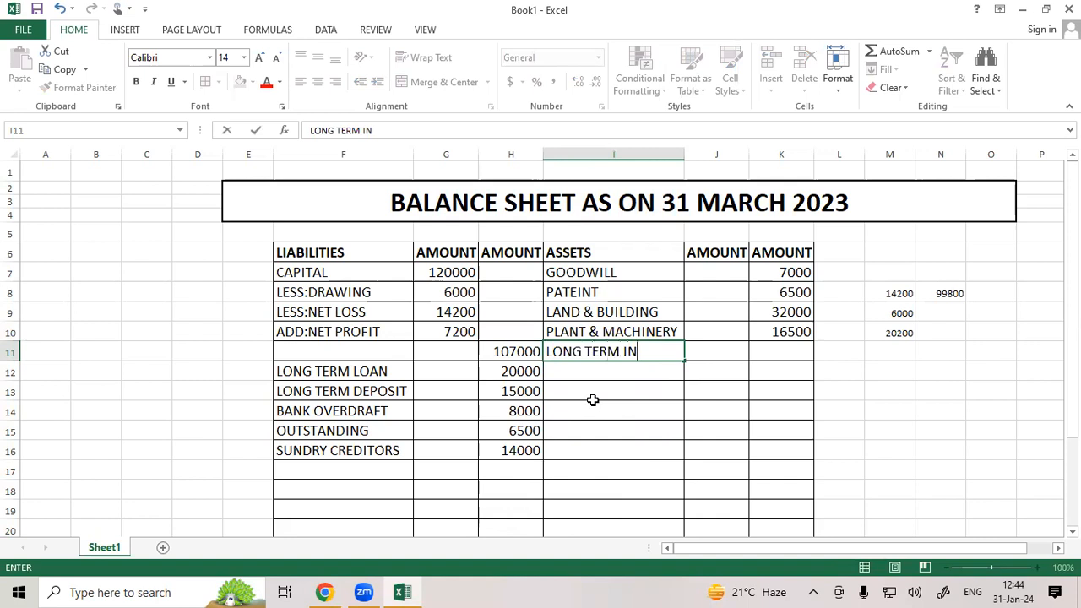
text(VESTMENT)
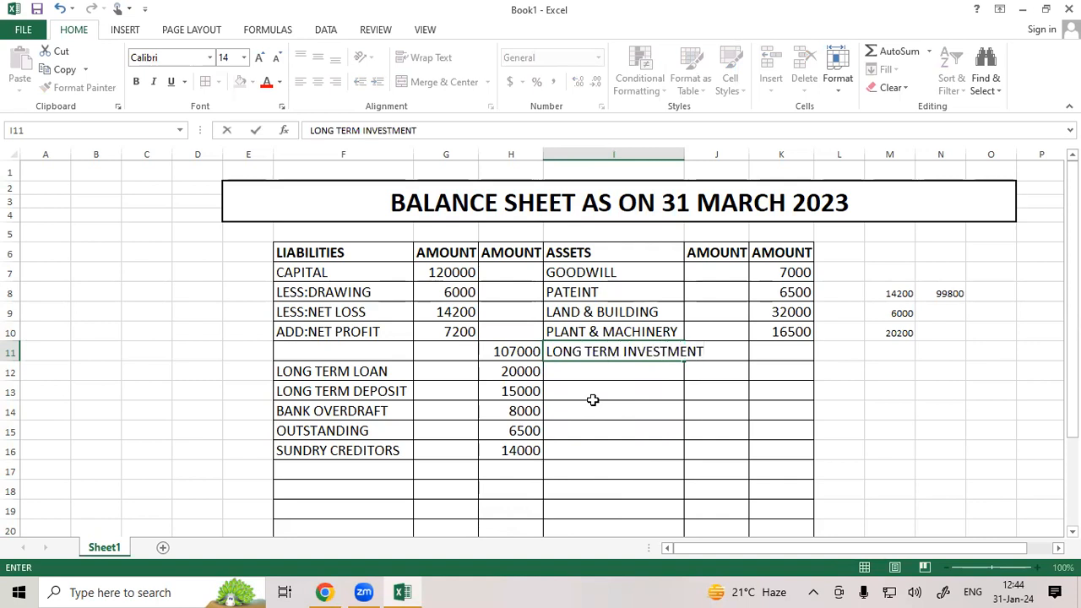
click(593, 402)
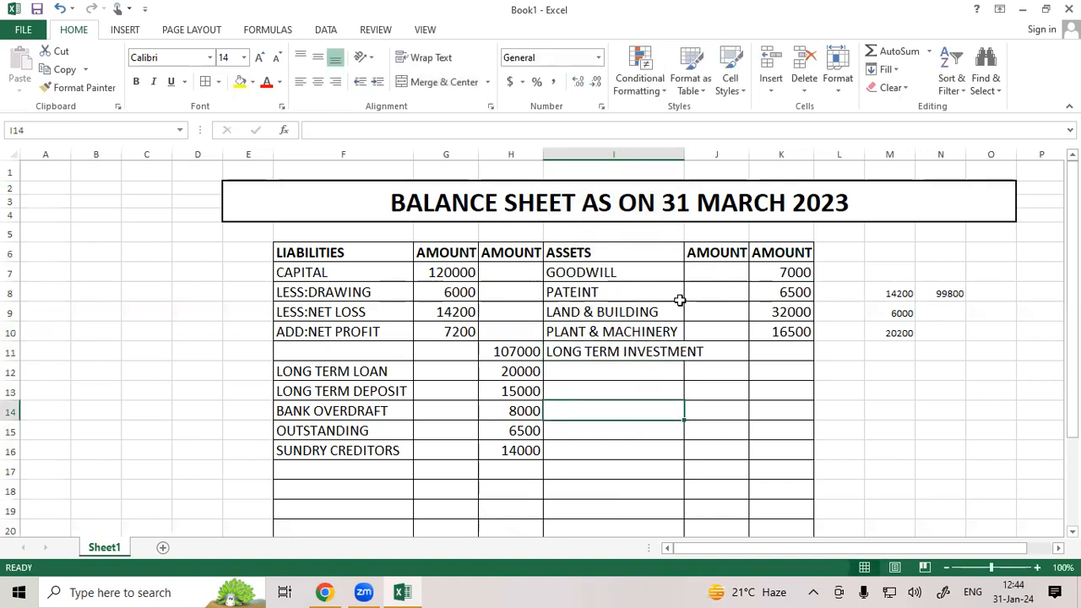
- Widen column I to fit the long term investment label and enter 10000 in K11
double_click(684, 155)
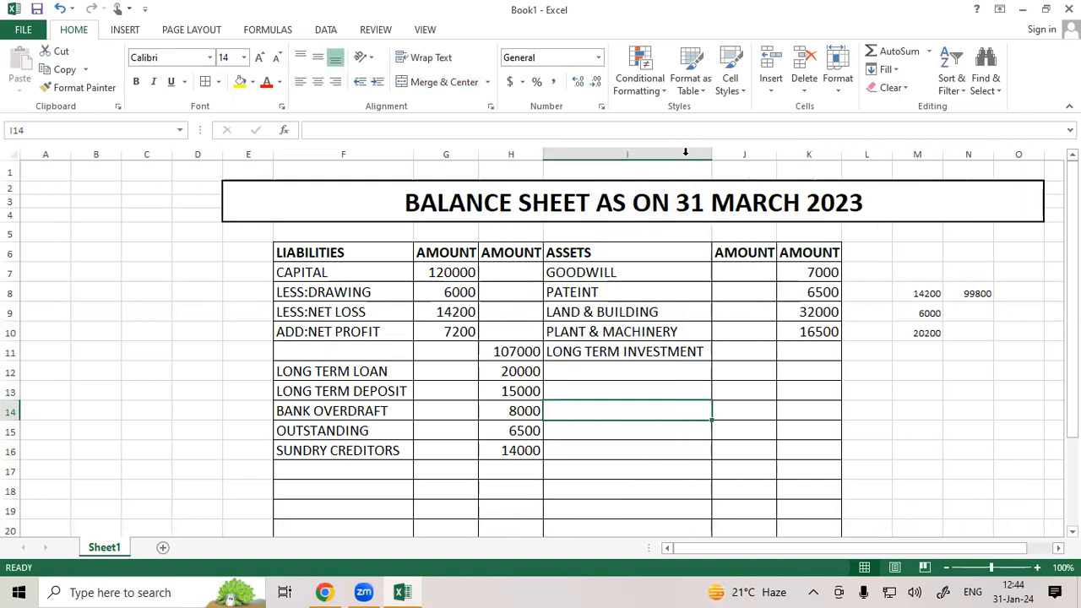
click(808, 356)
text(10000)
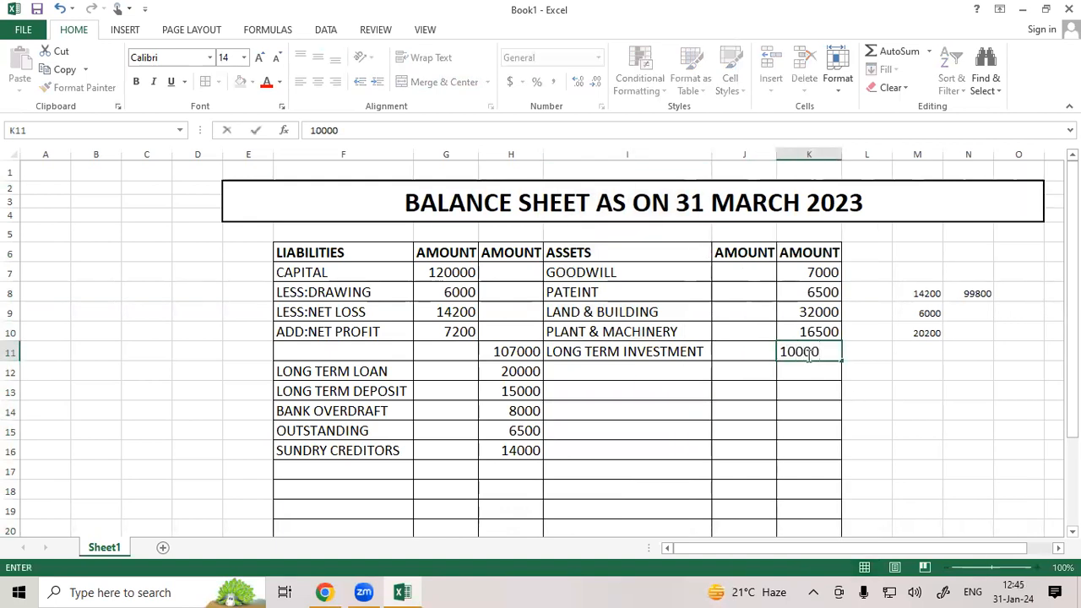
click(657, 383)
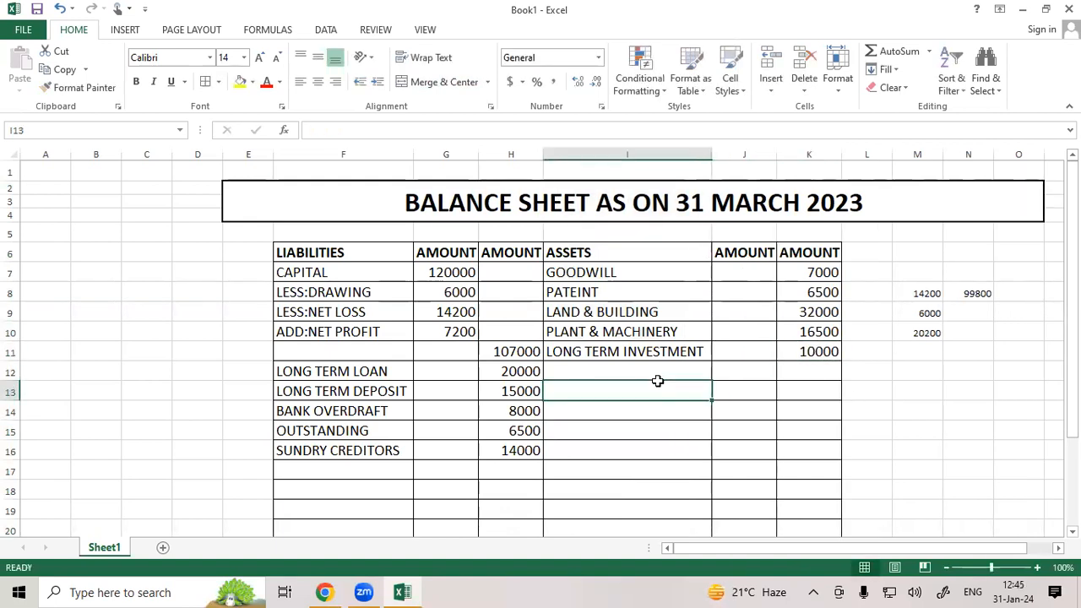
- Add COMMISSION ACCURED in I12 with an amount of 250 in K12
click(646, 370)
text(CUR)
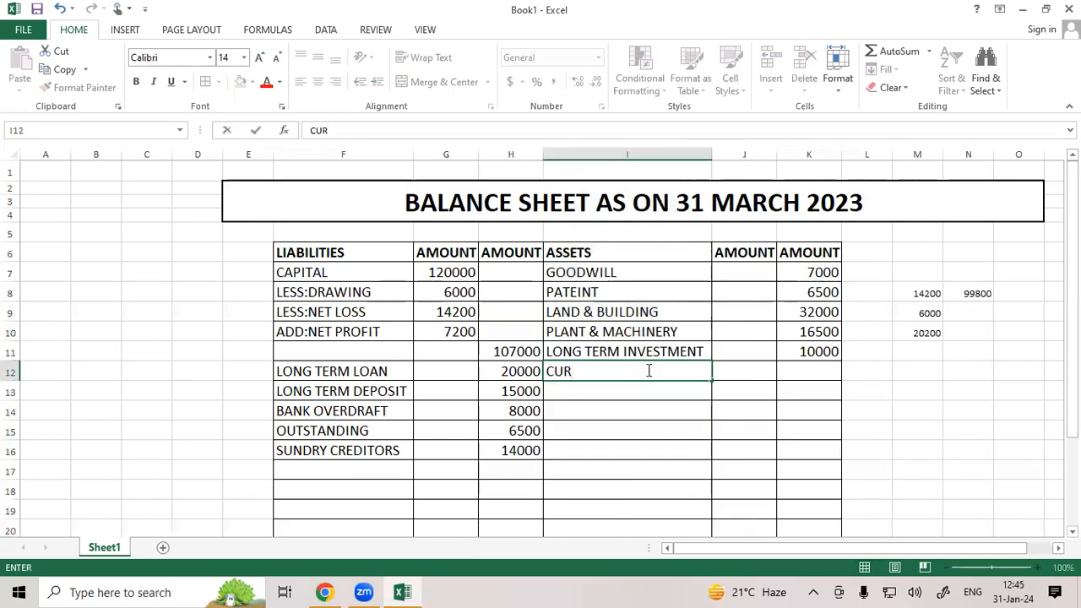
key(BackSpace)
key(BackSpace)
key(BackSpace)
text(COMMISI)
key(BackSpace)
text(SSION ACCURED)
click(663, 435)
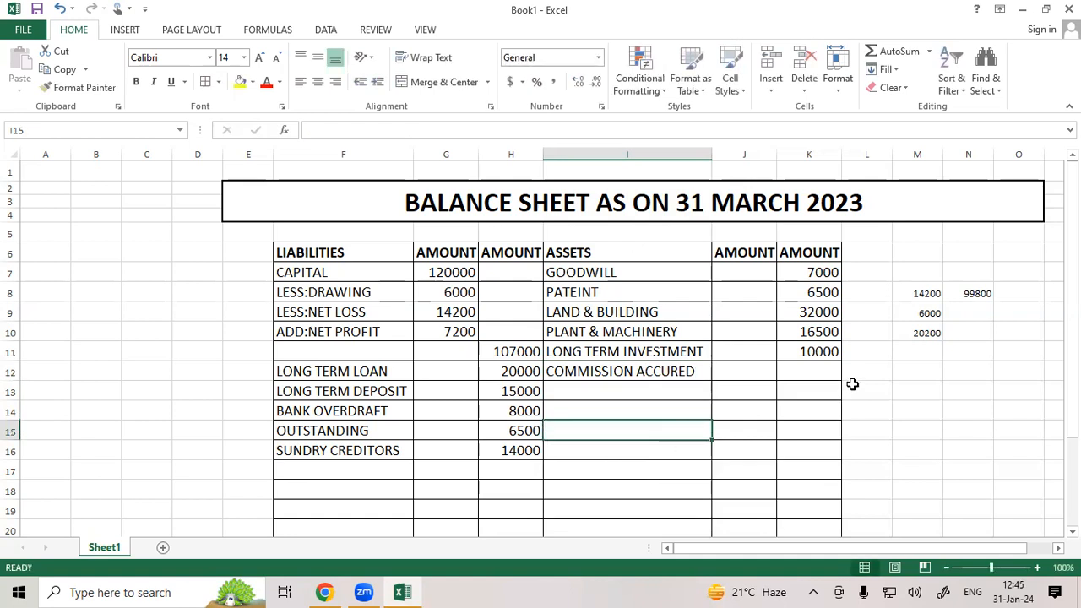
click(815, 371)
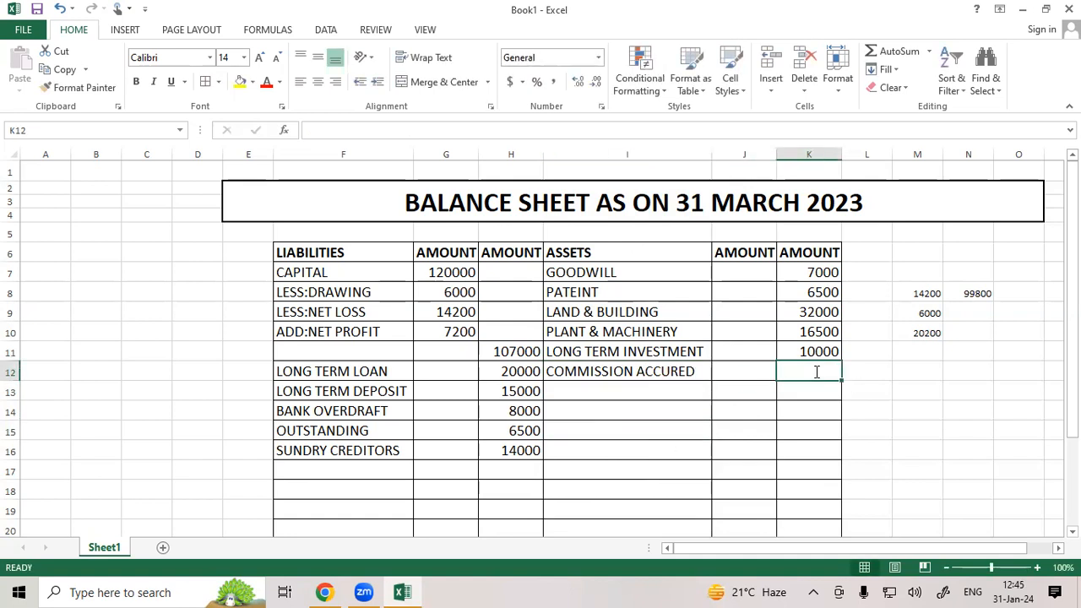
text(250)
- Add DEPOSITS in I13 with an amount of 10500 in K13
click(659, 391)
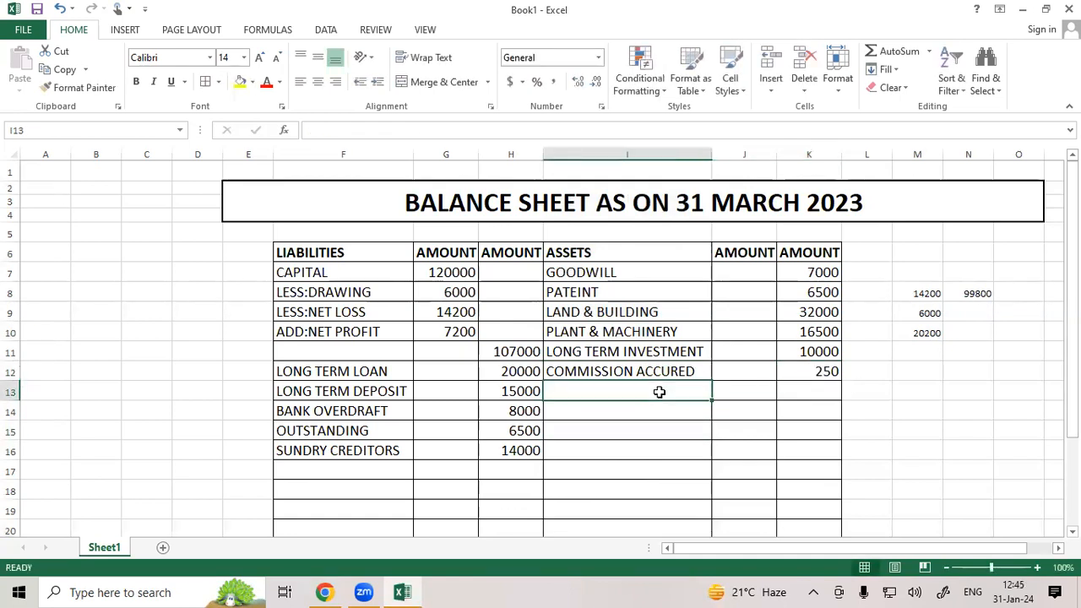
text(DEPO)
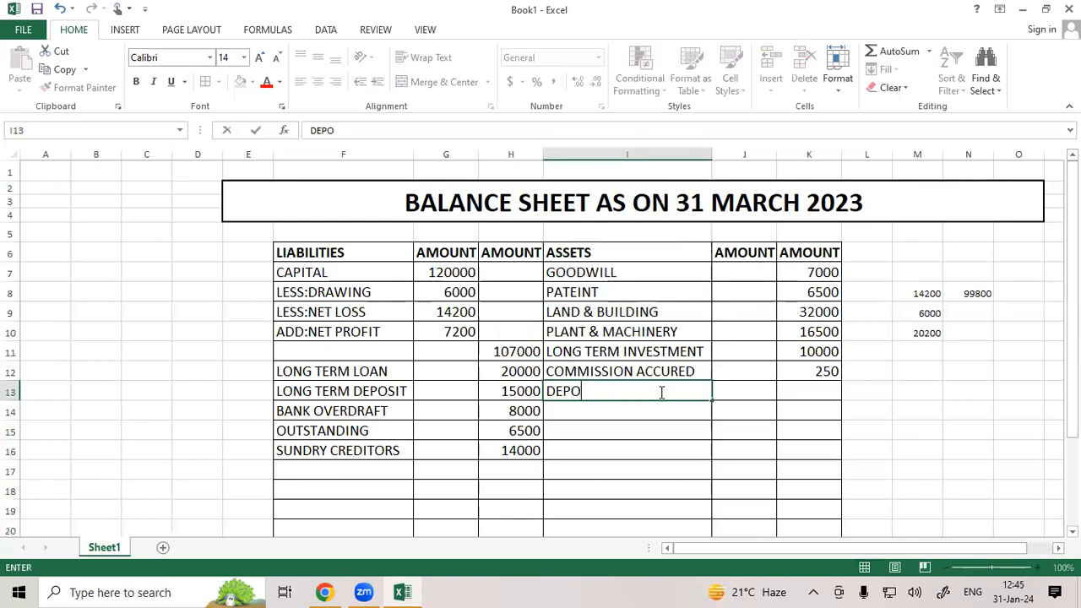
text(SITS)
key(Return)
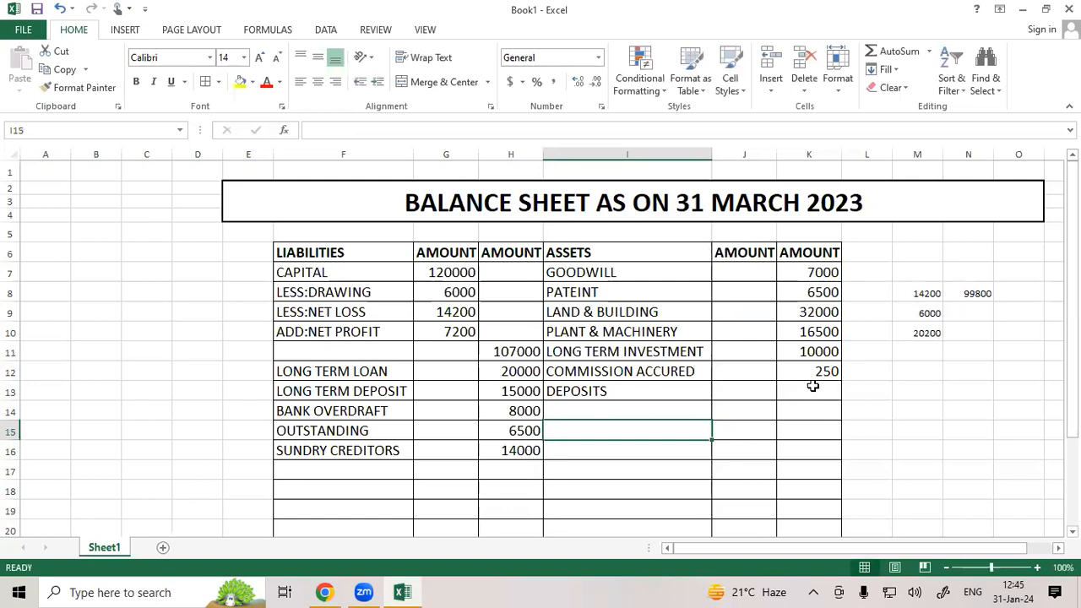
click(812, 385)
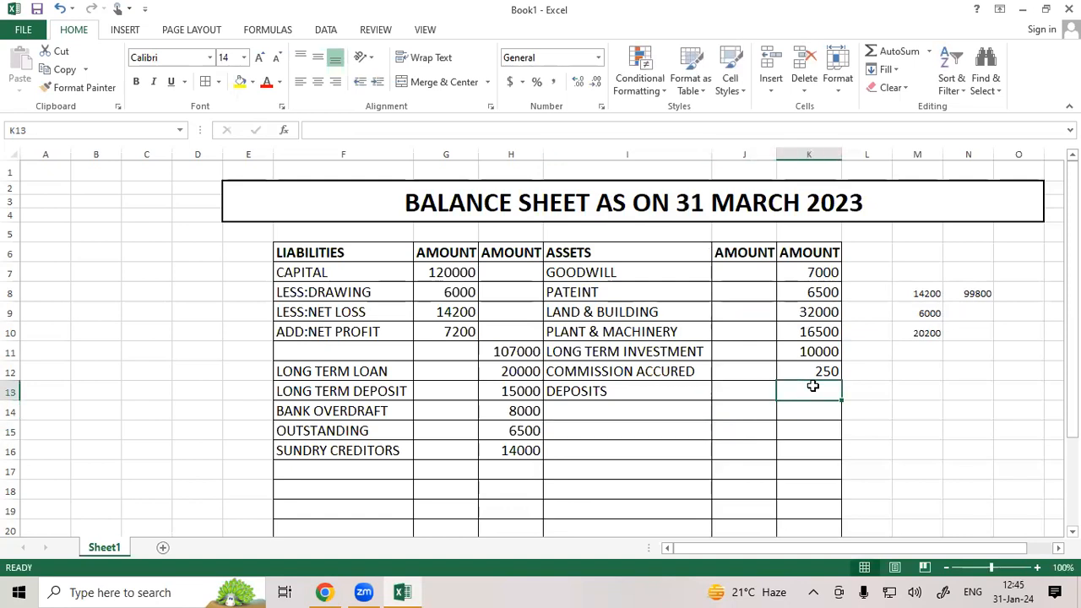
text(10500)
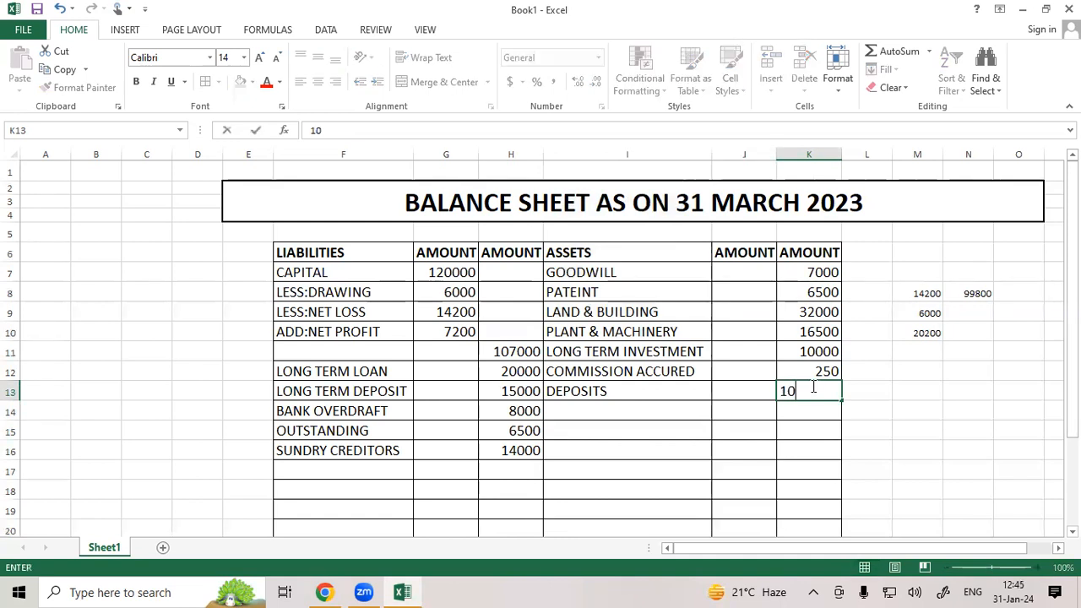
- Add PREPAID INSURANCE in I14 with an amount of 750 in K14
click(606, 404)
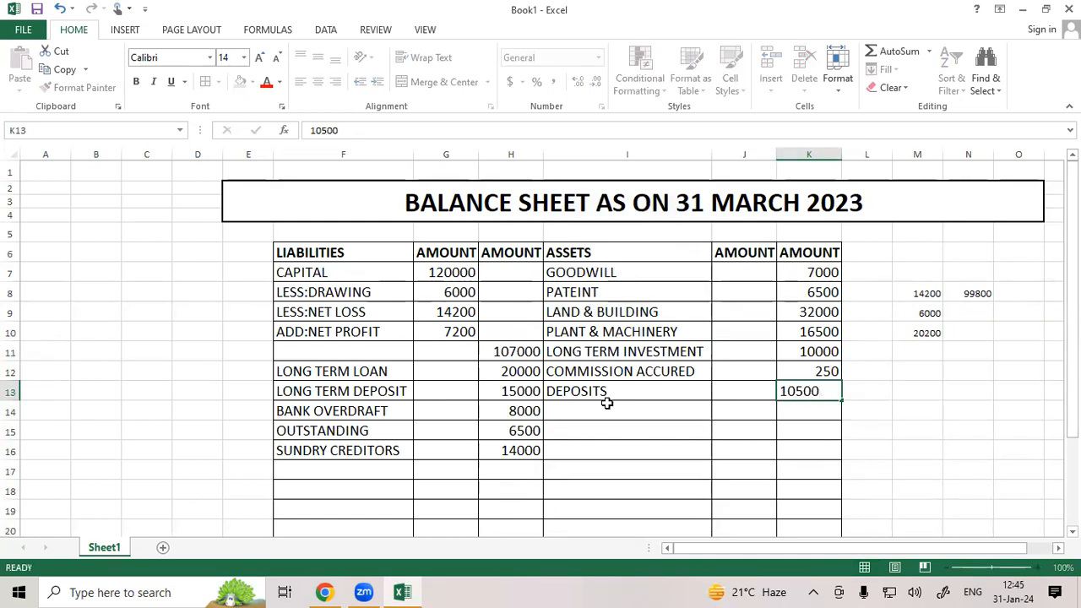
text(PR)
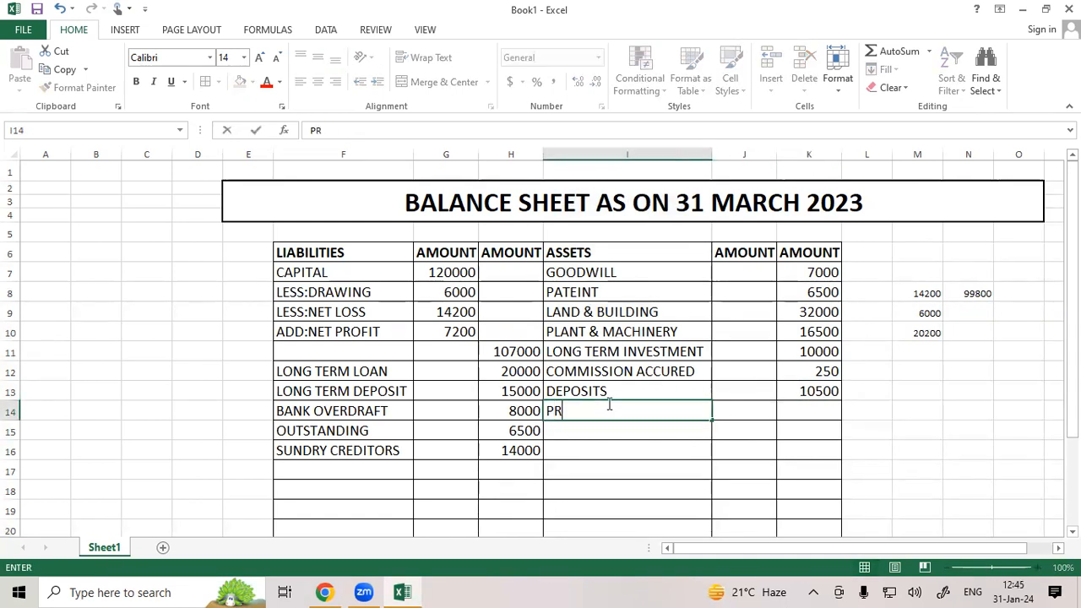
text(EPAID )
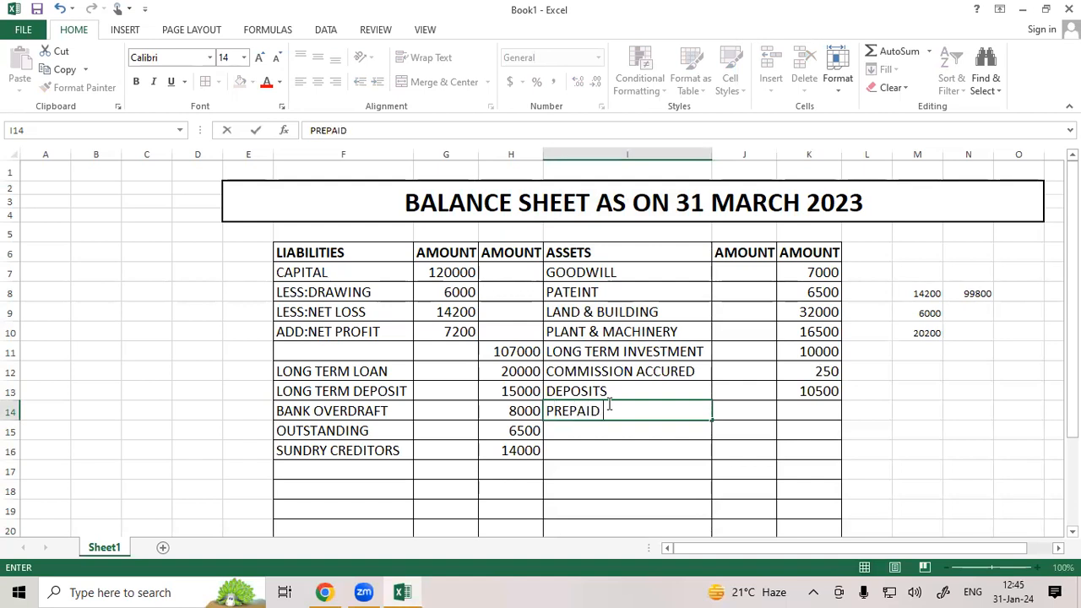
text(INSURANCE)
click(809, 406)
text(750)
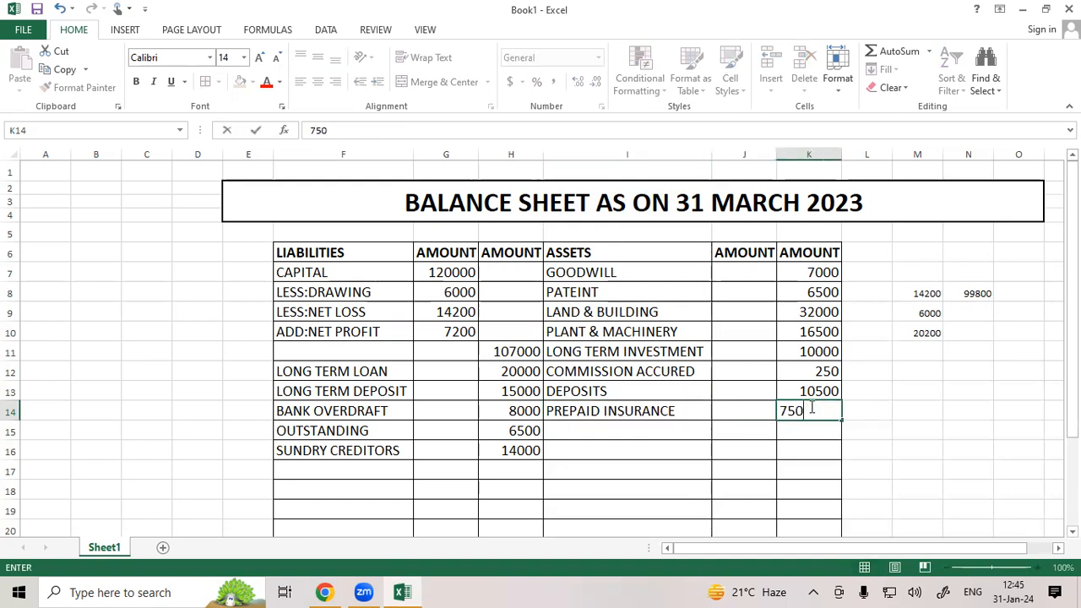
- Add CLOSING STOCK in I15 with an amount of 21000 in K15
click(605, 429)
text(CLOSING)
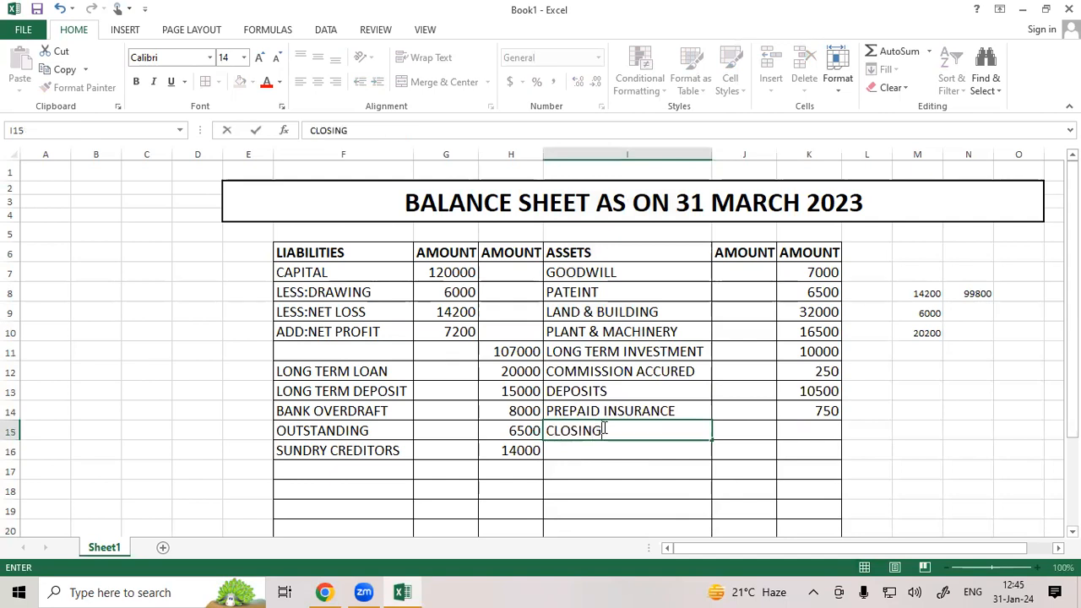
text( STOCK)
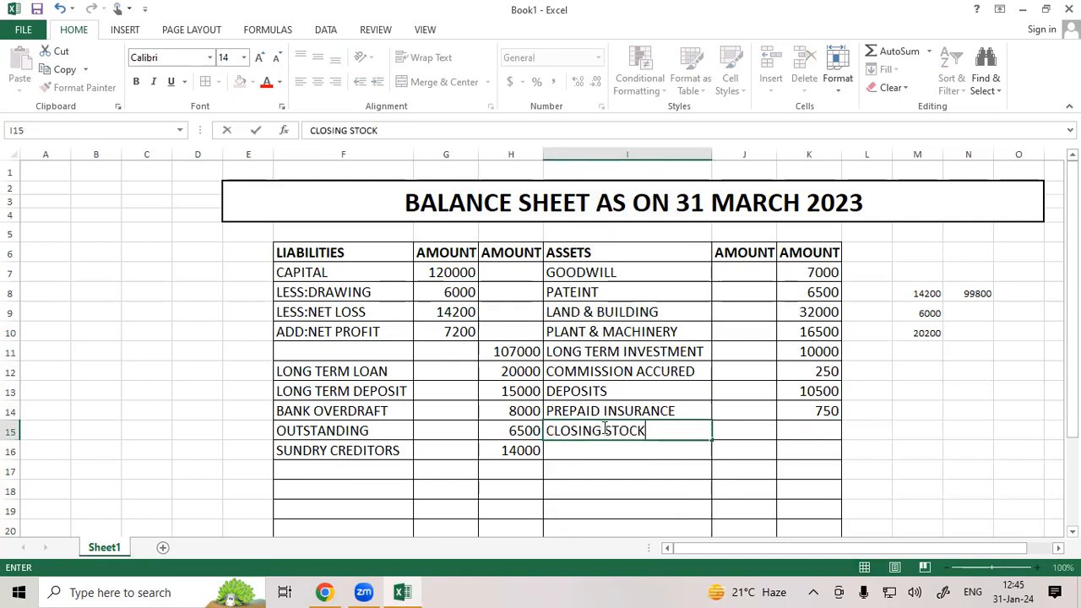
click(823, 431)
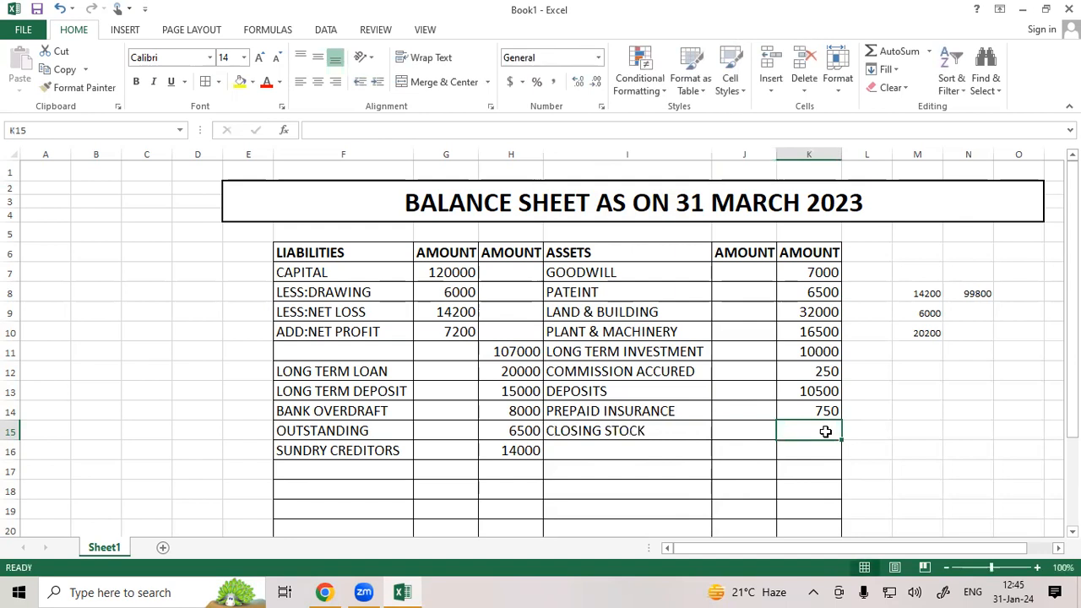
text(21000)
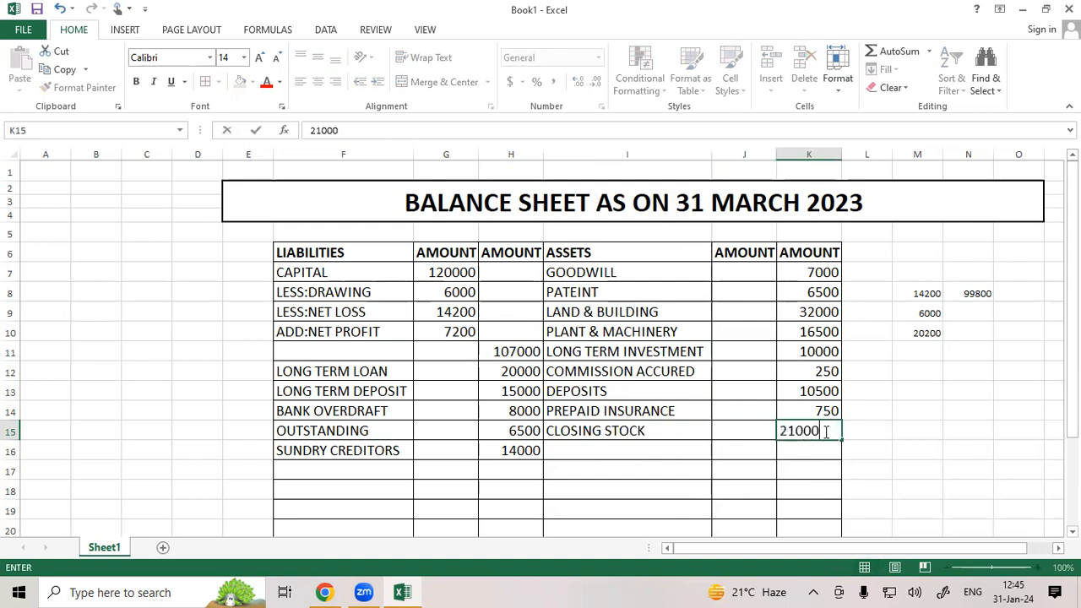
- Add SUNDRY DEBTORS in I16 with an amount of 24000 in K16
click(613, 451)
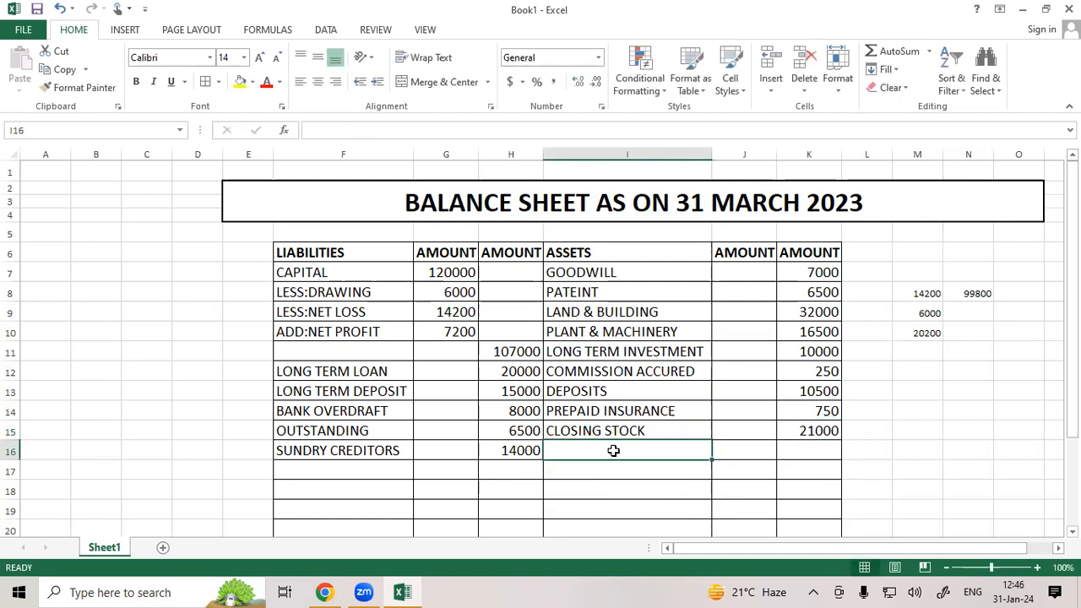
text(SUND)
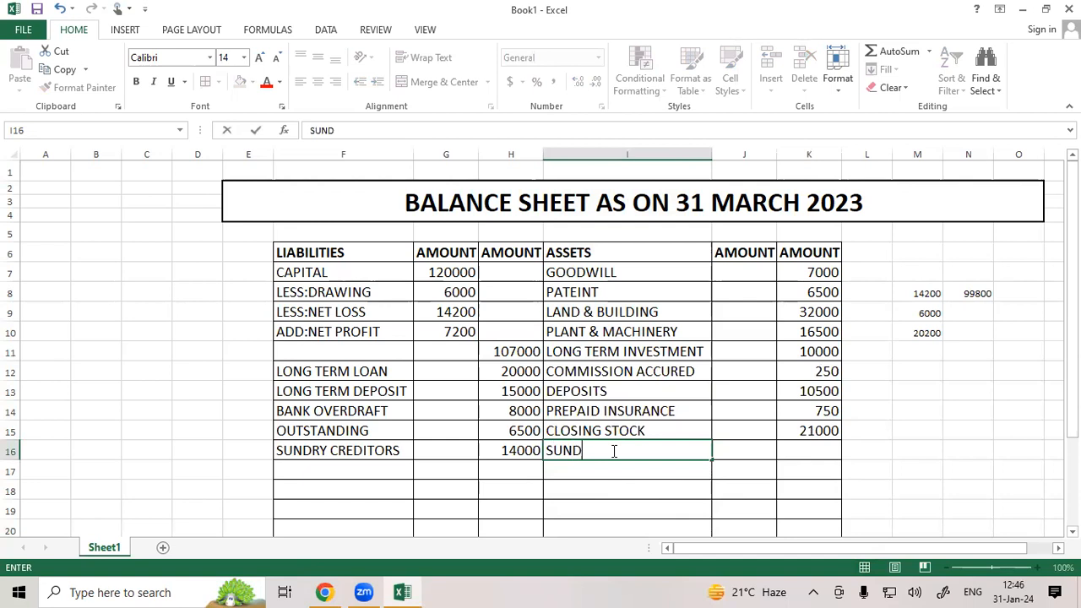
text(RY DEBTORS)
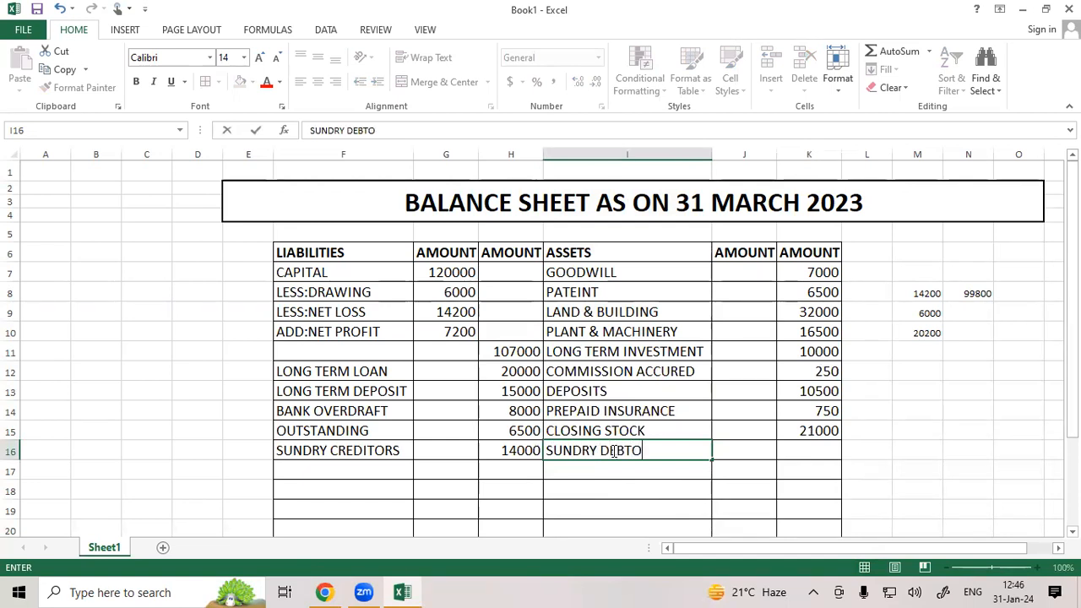
click(809, 450)
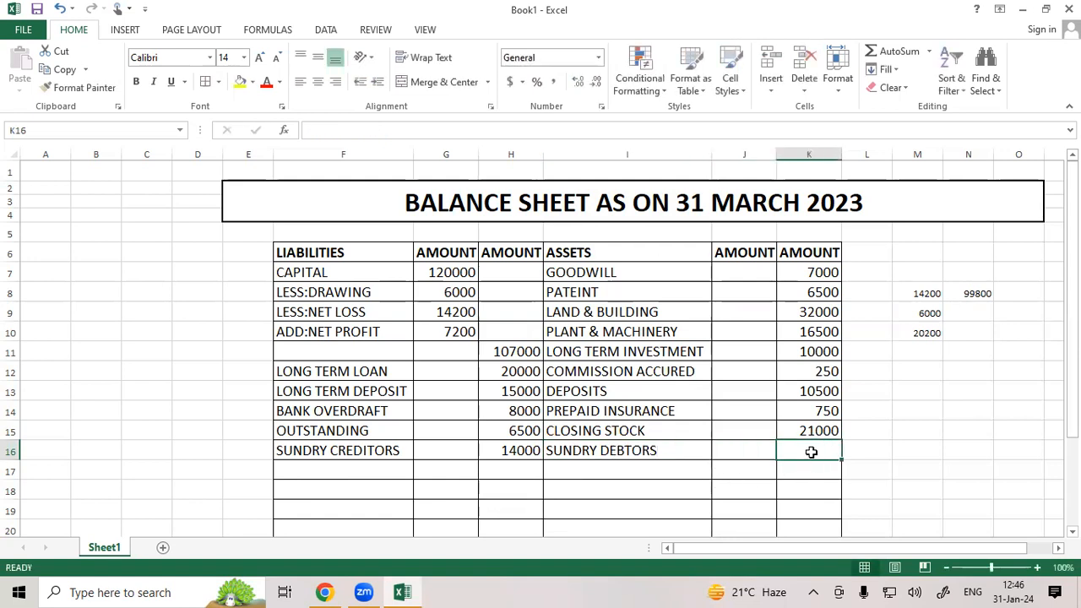
click(678, 465)
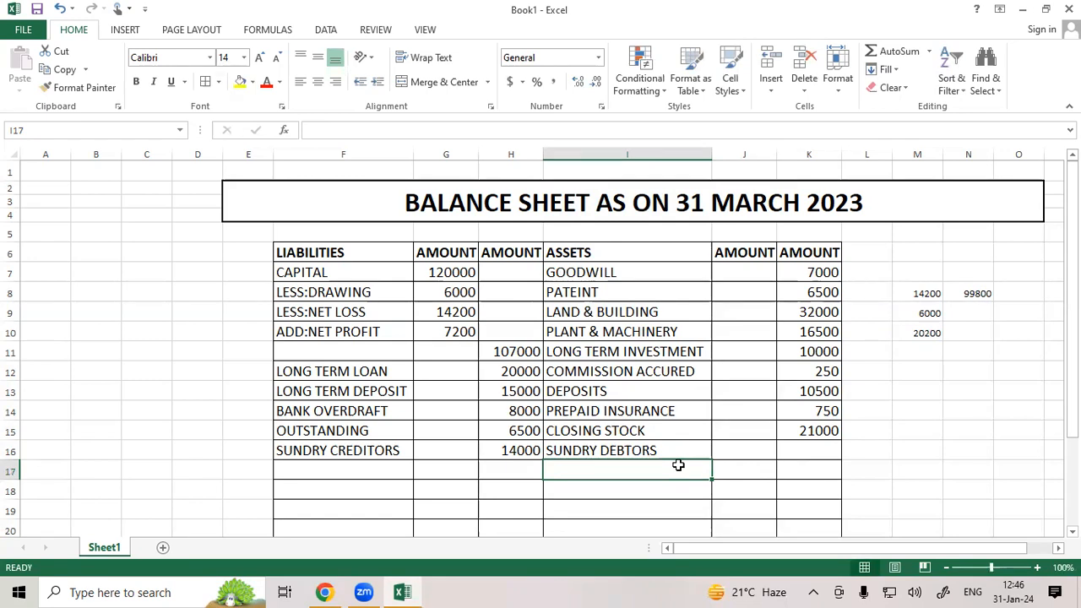
click(326, 452)
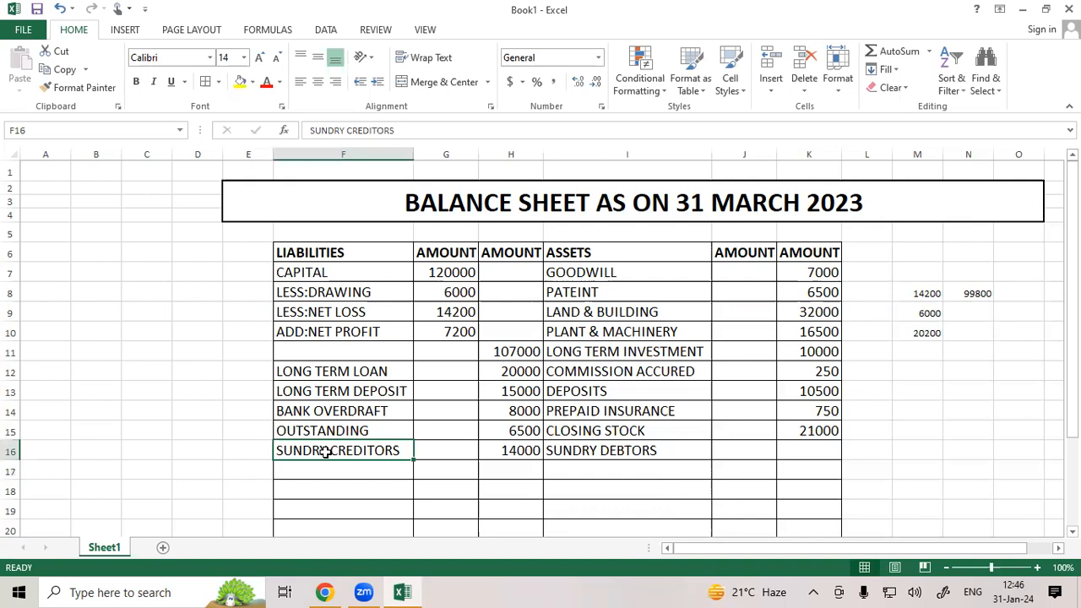
click(575, 450)
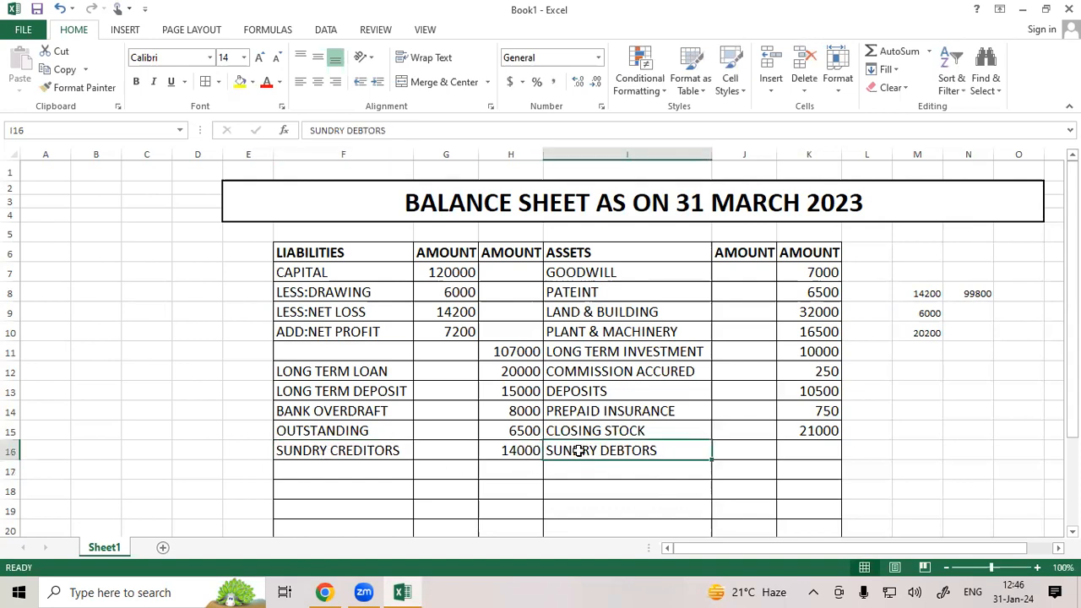
click(802, 447)
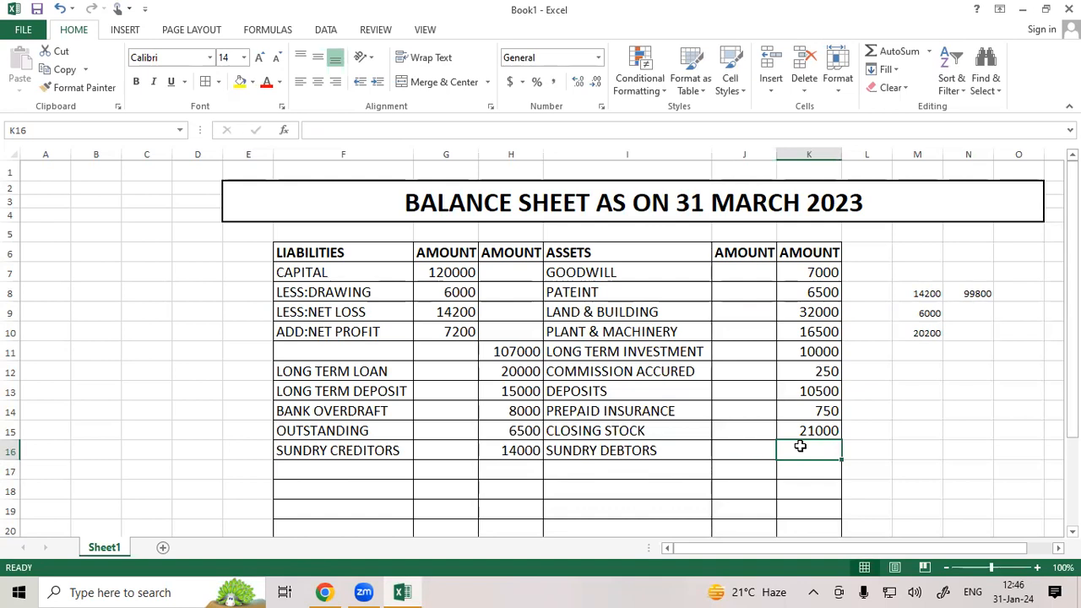
text(24000)
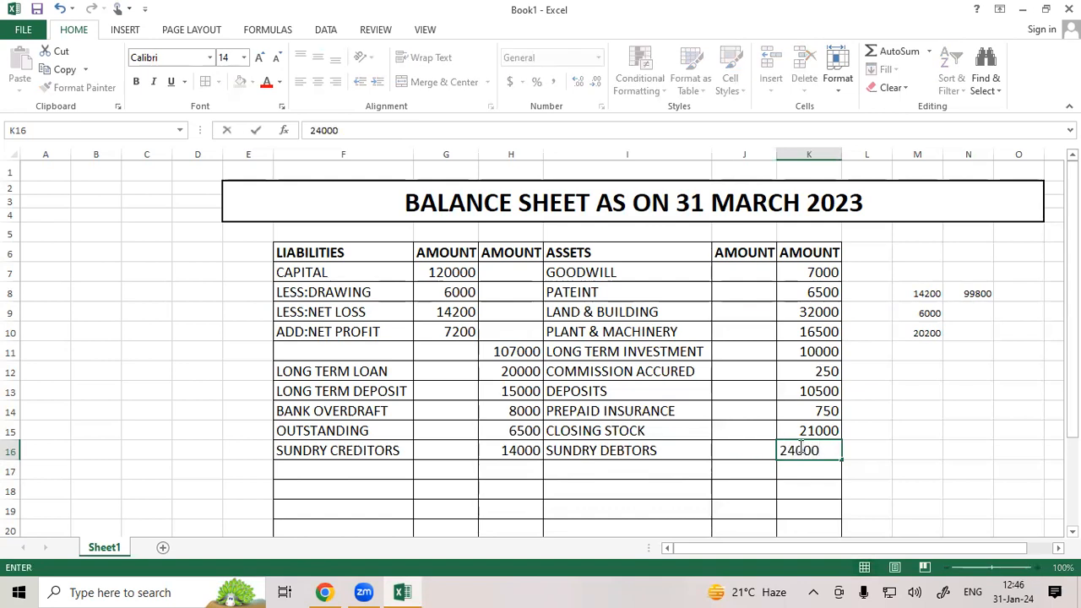
- Check the next asset in the browser course notes and add BILL RECEIABLE in I17 with an amount of 18000 in K17
click(650, 470)
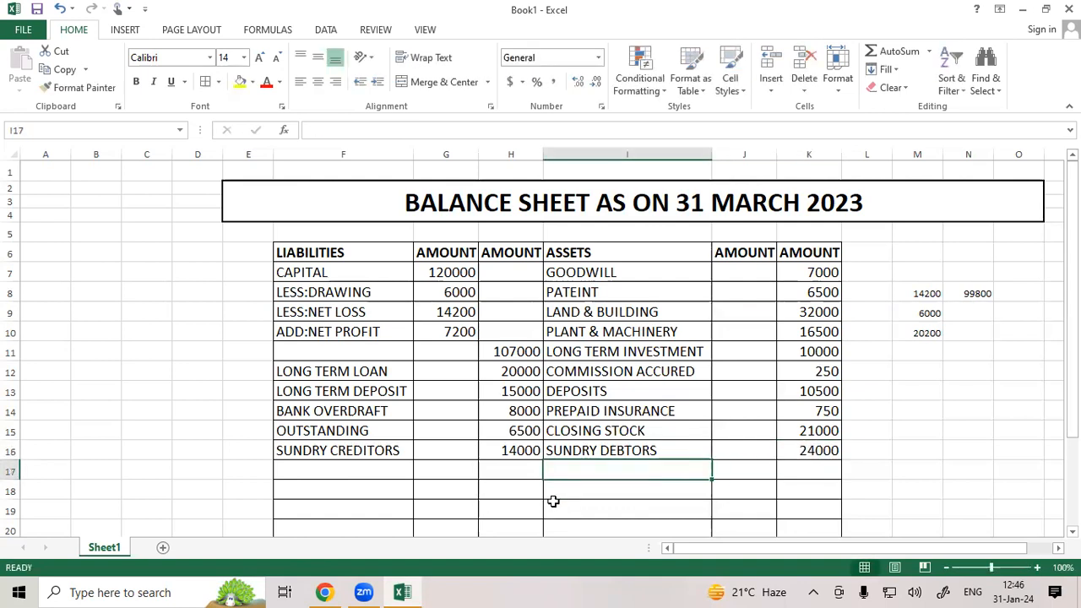
click(324, 592)
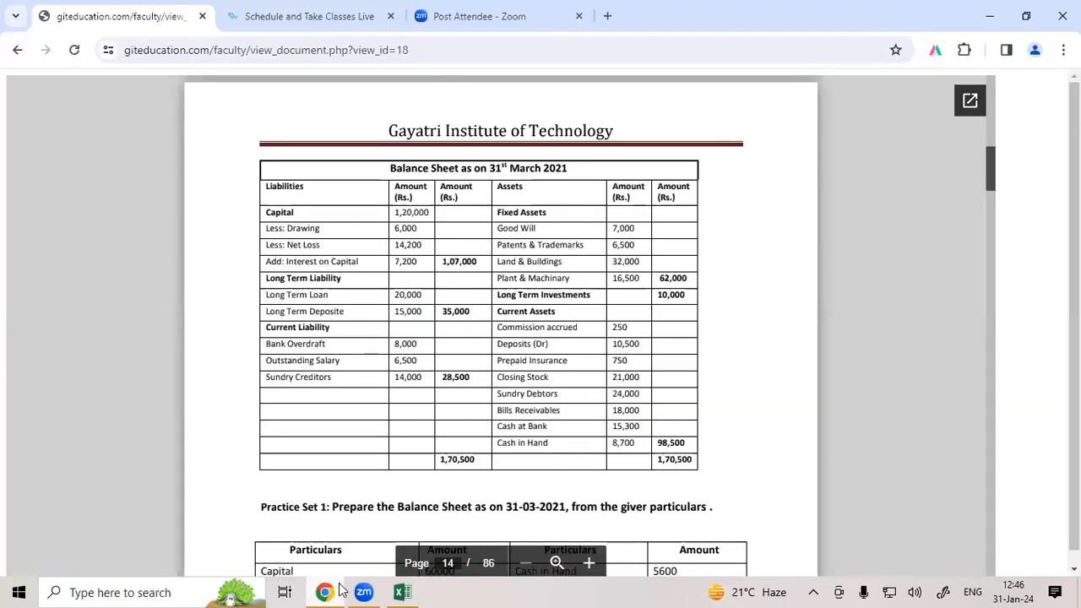
click(404, 592)
text(BI)
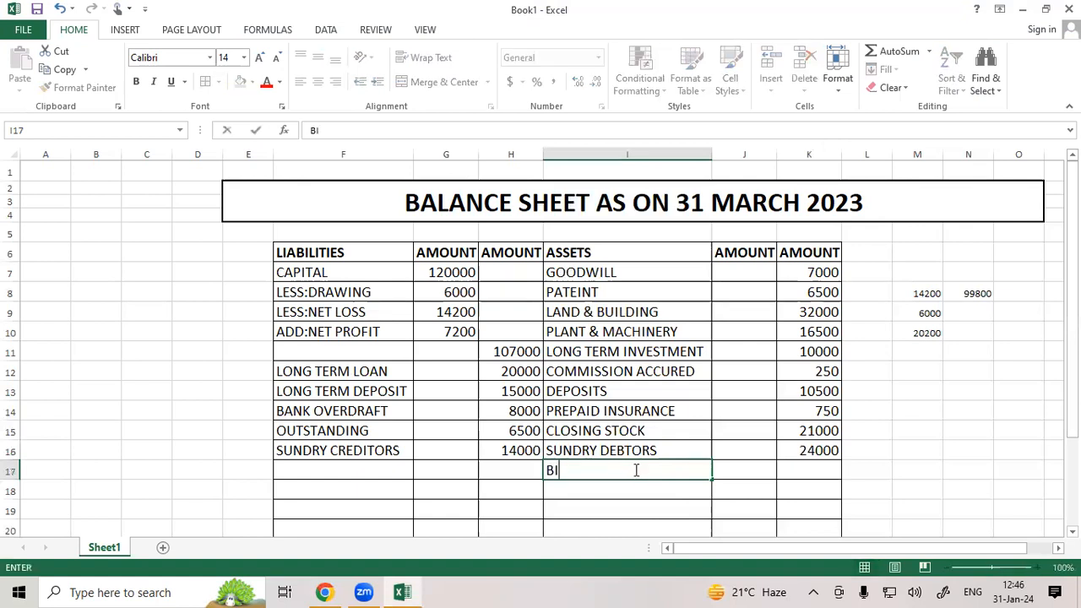
text(LL RECE)
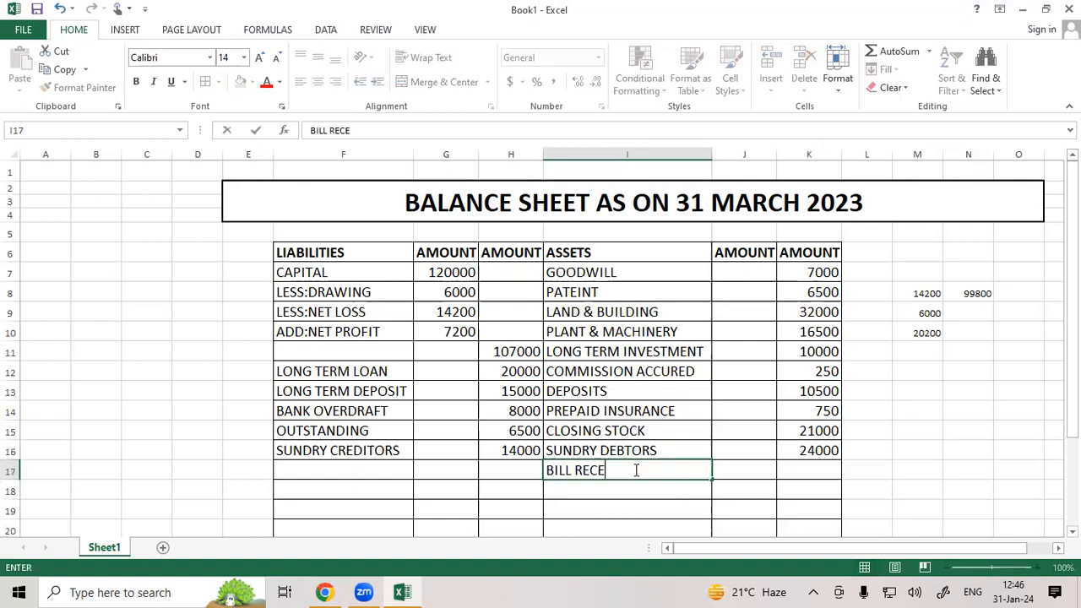
text(IABLE)
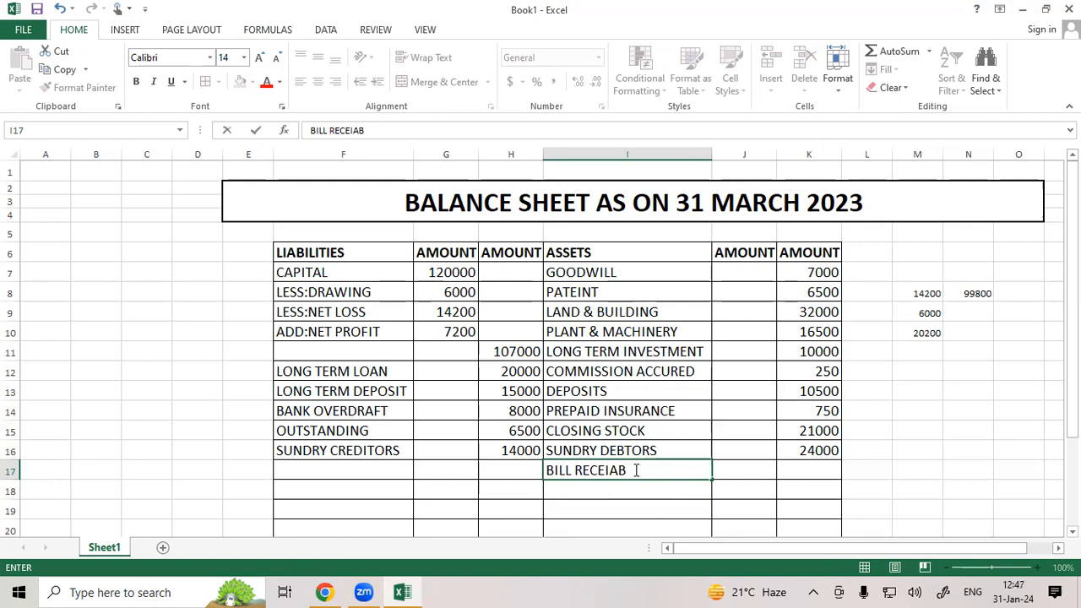
click(818, 466)
text(18000)
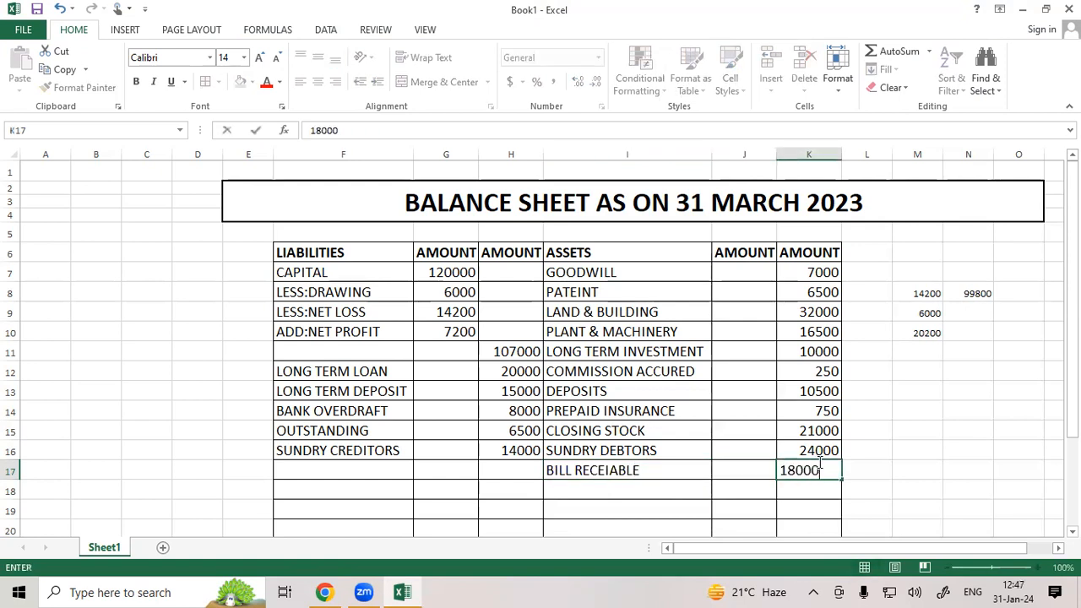
- Add CASH AT BANK in I18 with an amount of 15300 in K18
click(624, 484)
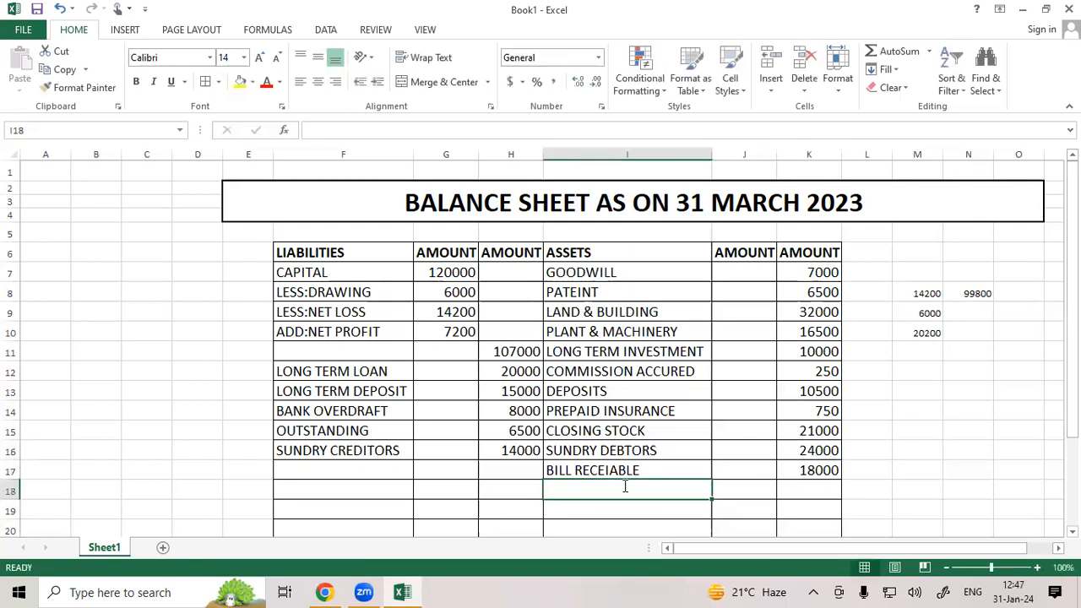
text(CASH IN H)
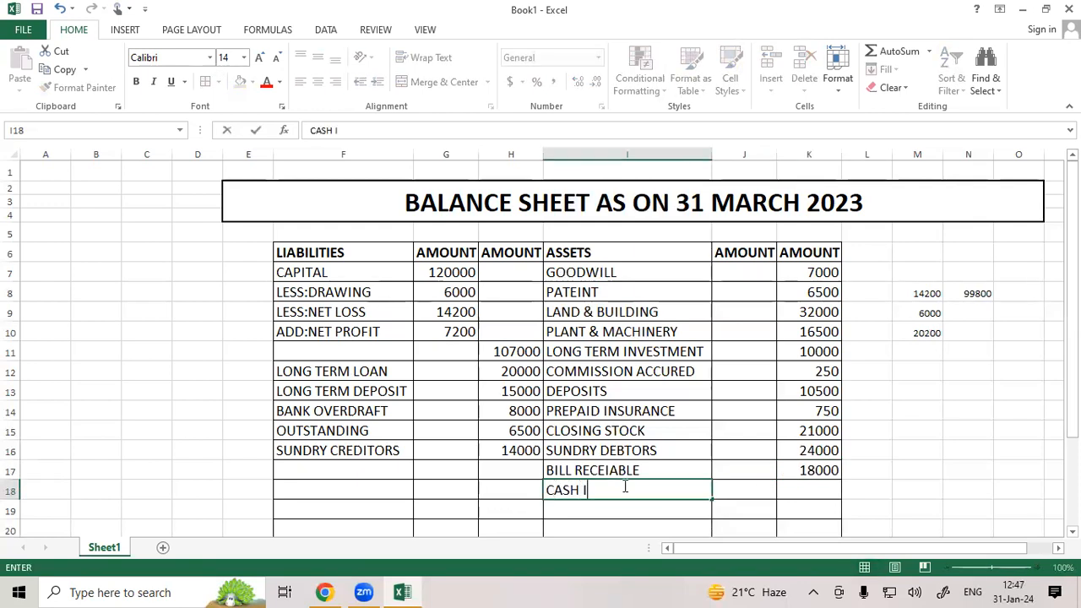
key(BackSpace)
key(BackSpace)
key(BackSpace)
key(BackSpace)
key(BackSpace)
text(AT BANK)
click(820, 493)
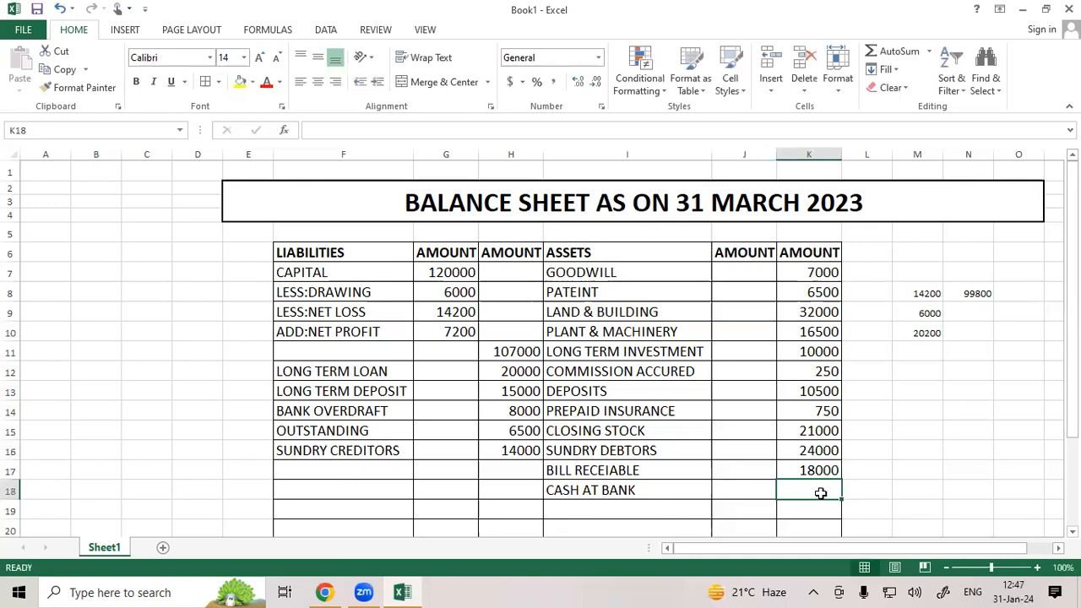
text(15300)
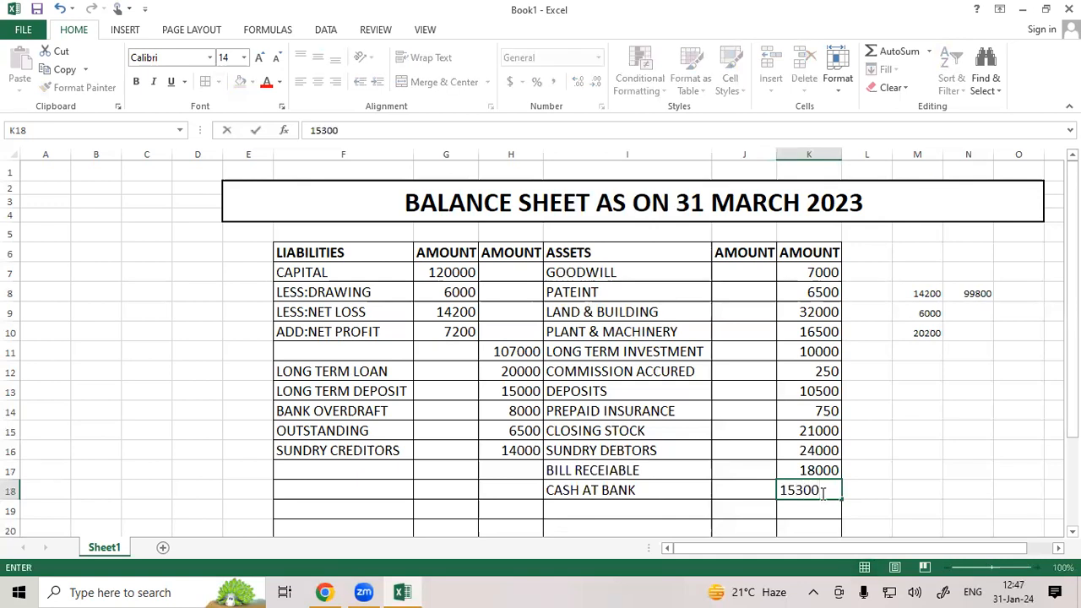
- Add CASH IN HAND in I19 with an amount of 8700 in K19
click(650, 510)
text(CASH)
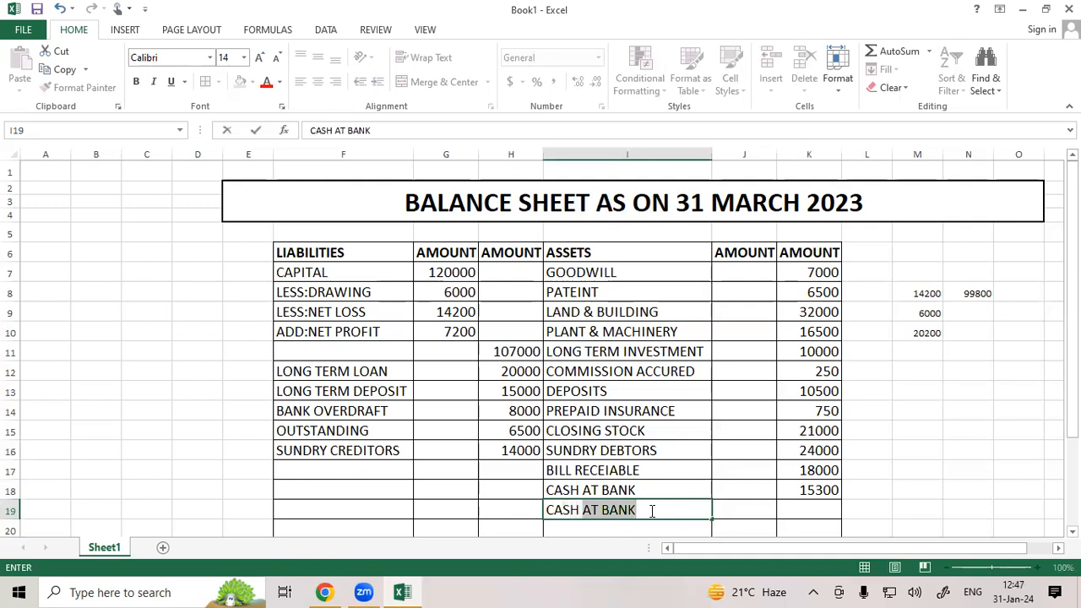
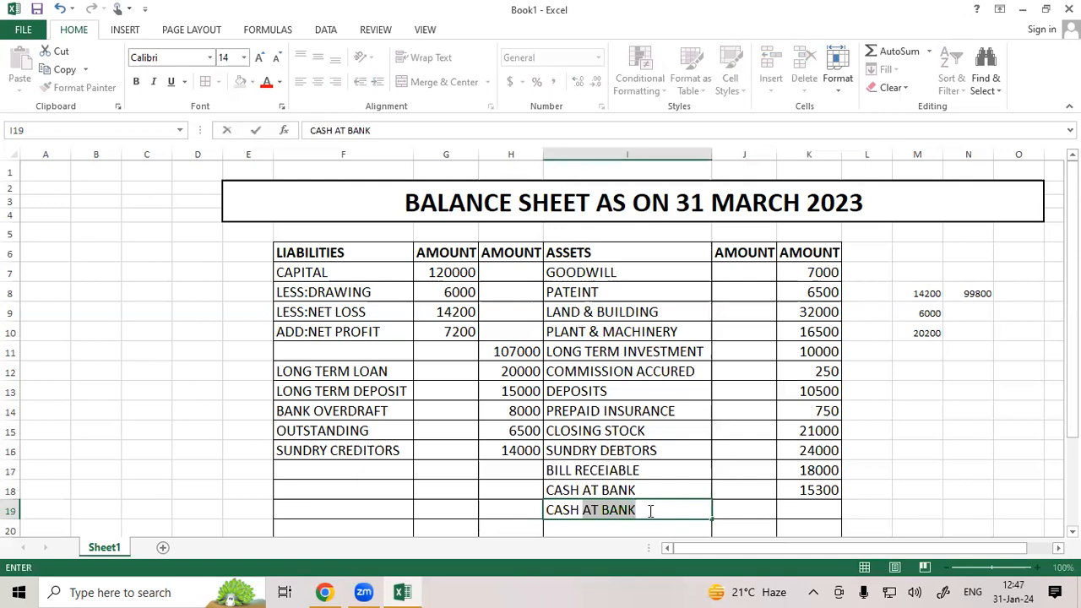
text(IN HAND)
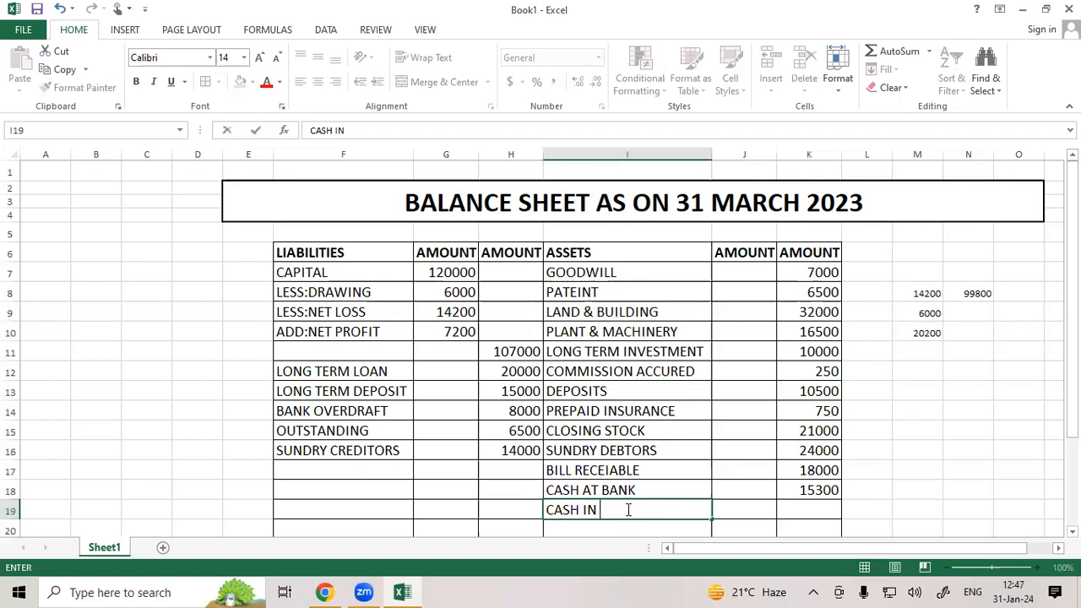
click(829, 507)
text(8700)
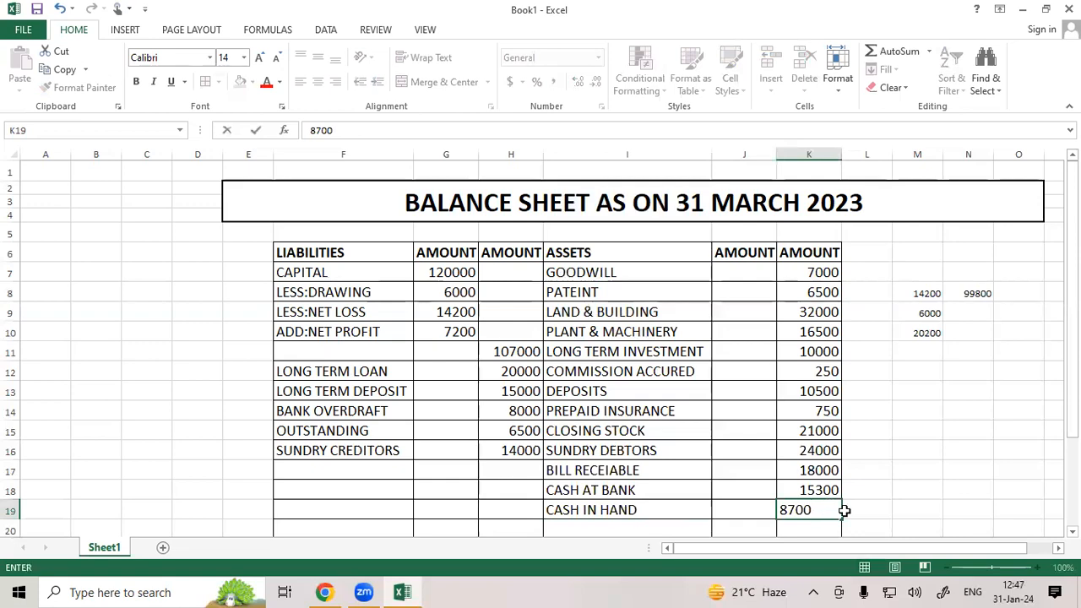
drag(842, 509, 911, 494)
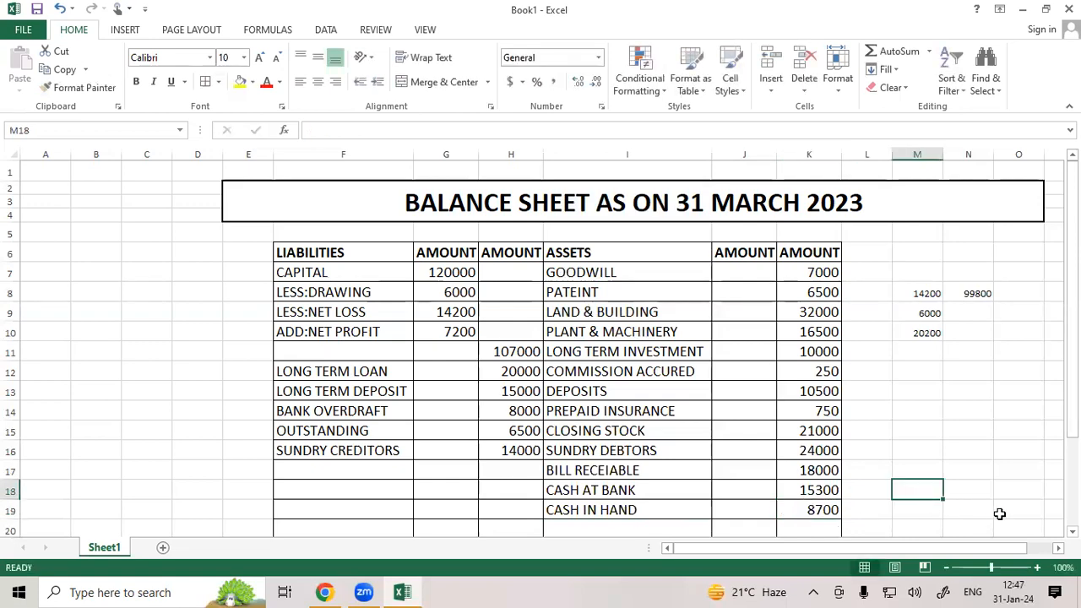
- Check the example in the browser course notes, then bold the liability labels in F7:F16 and the asset labels in I7:I19
click(1073, 532)
click(1072, 532)
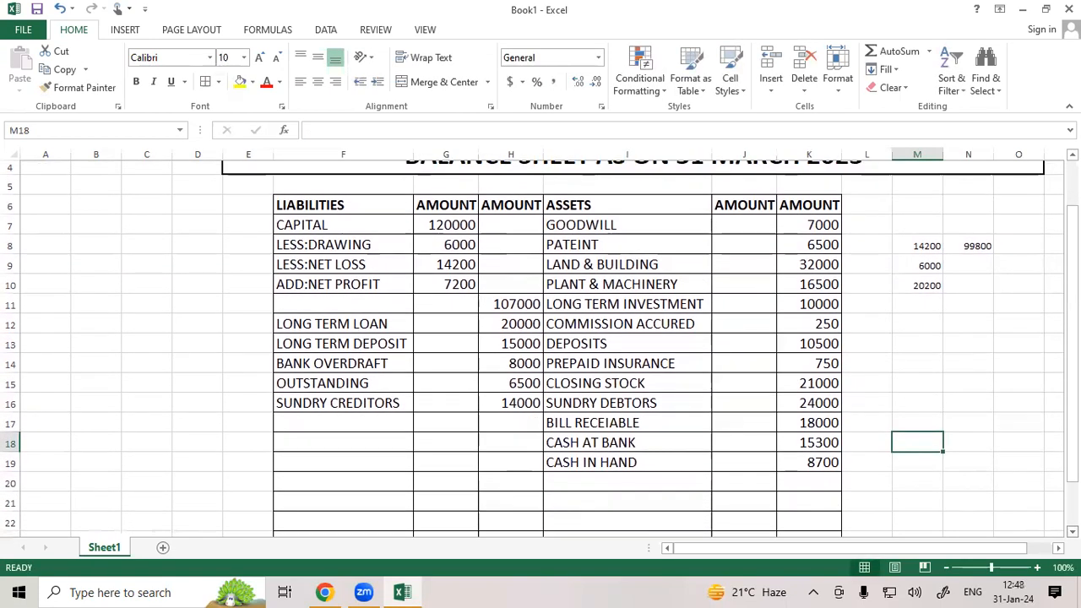
click(334, 590)
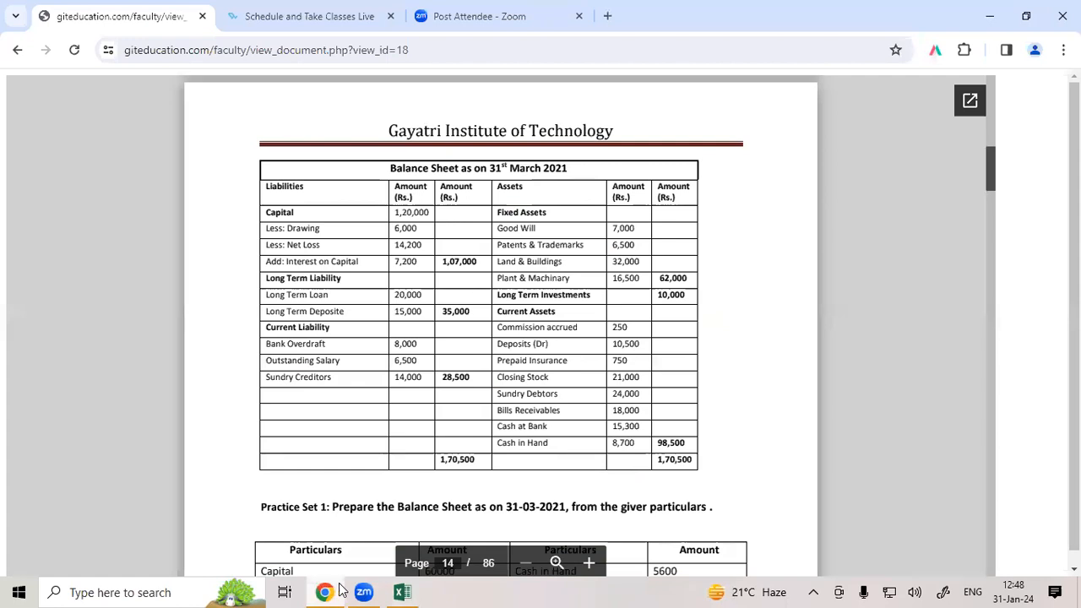
click(403, 591)
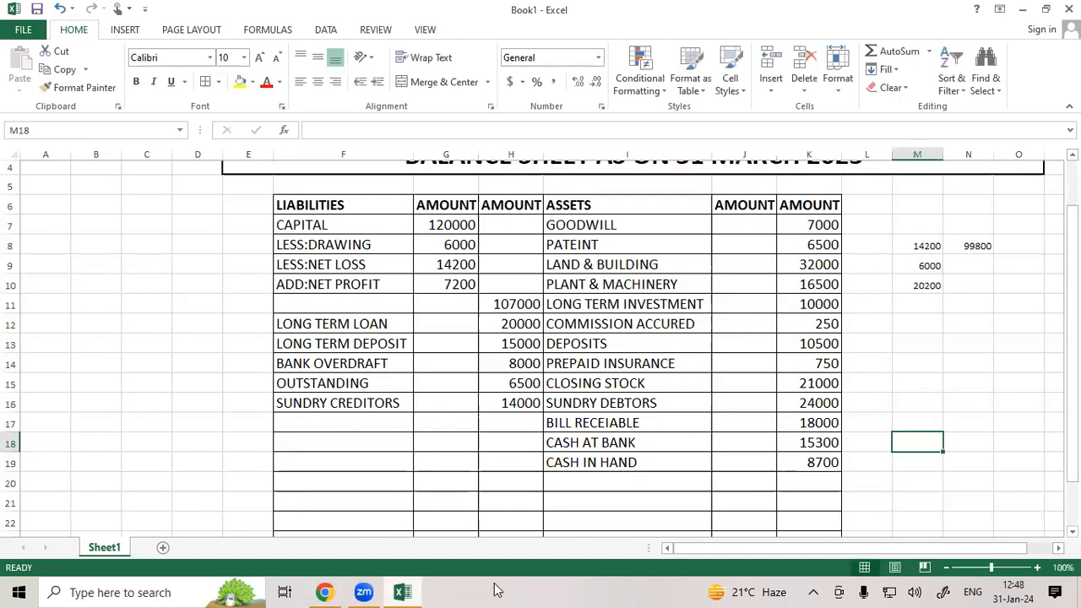
drag(347, 227, 361, 395)
key(ctrl+b)
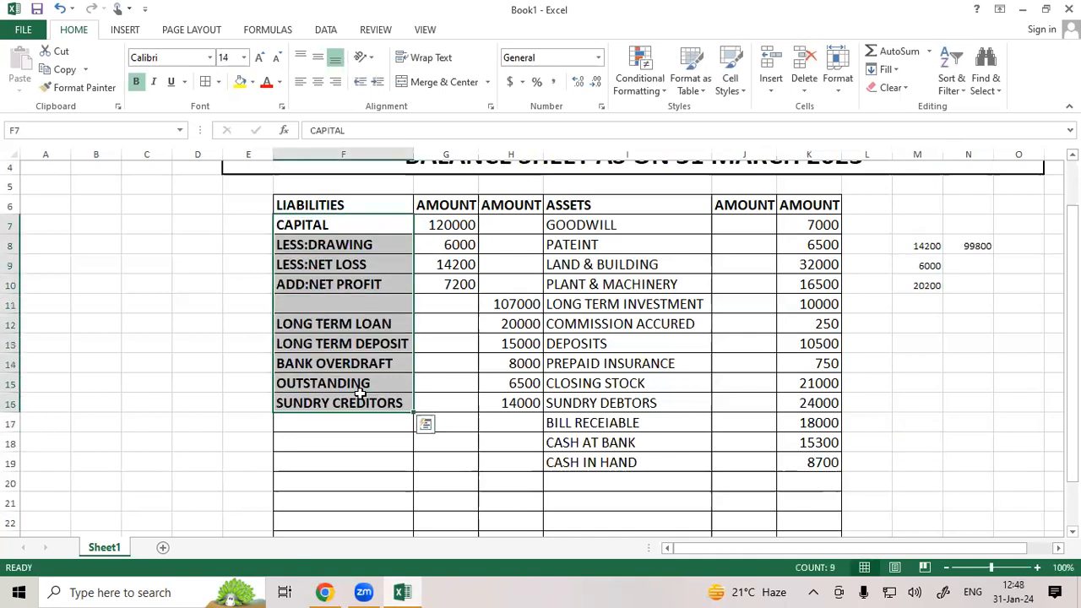
drag(608, 225, 637, 456)
key(ctrl+b)
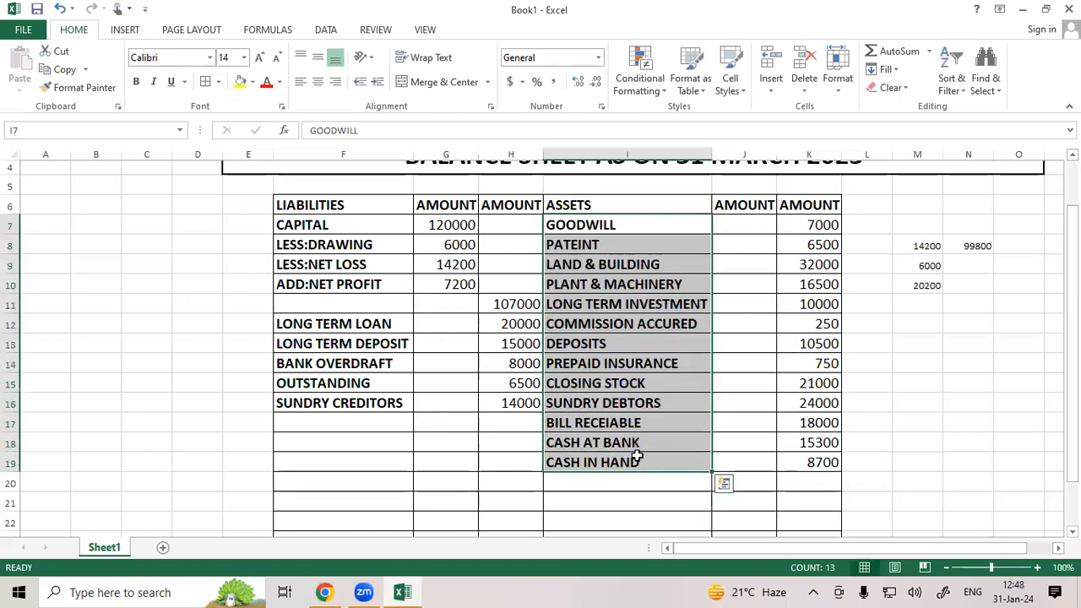
drag(327, 222, 442, 285)
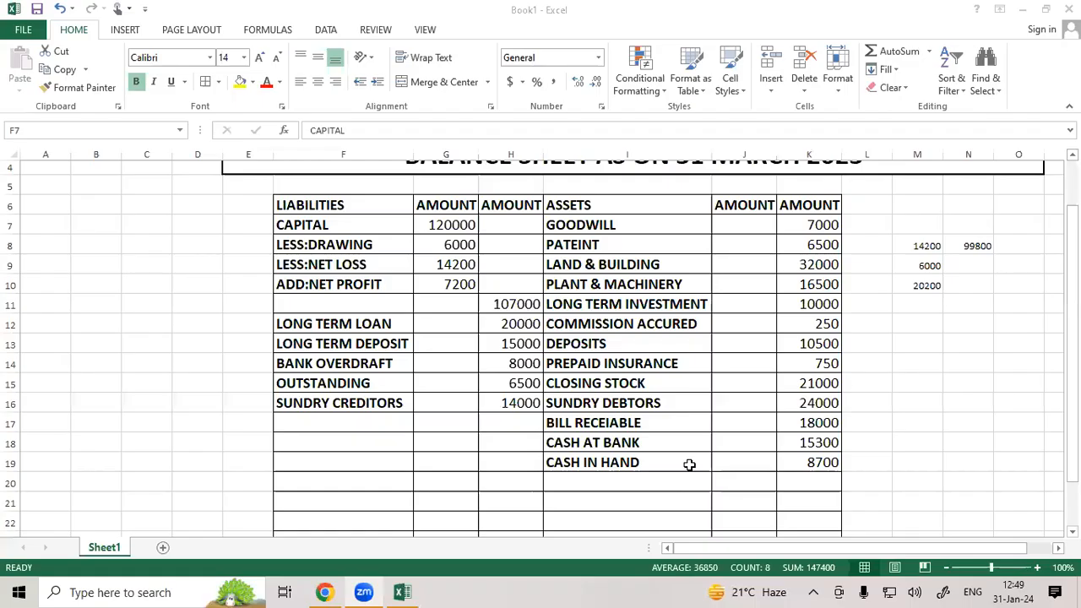
click(597, 225)
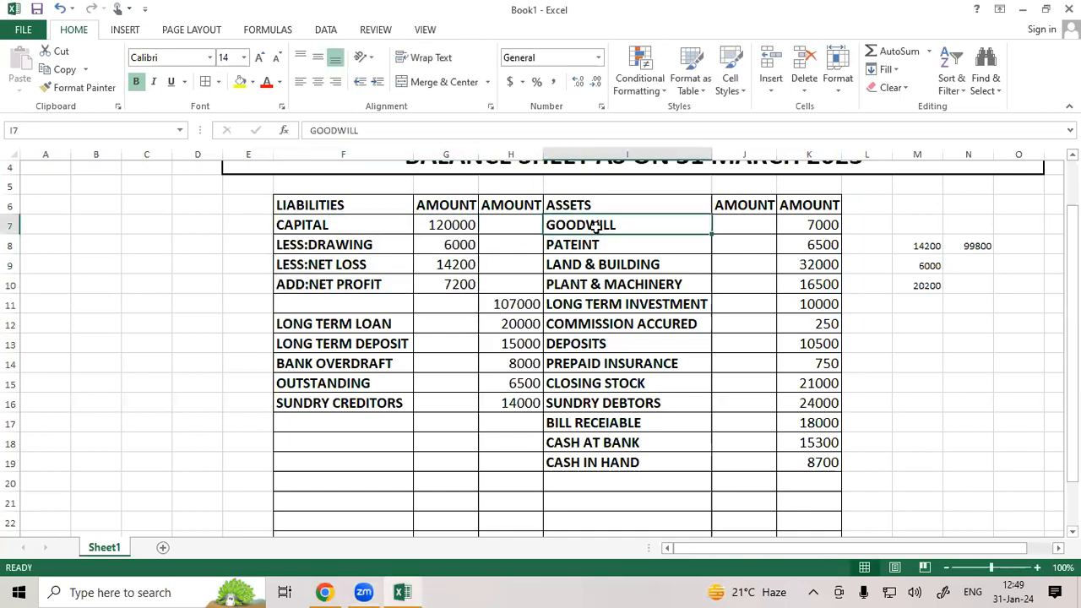
- Review the asset labels in I7:I11 and the capital, drawing, net loss and net profit entries in F7:G10
click(605, 301)
click(612, 221)
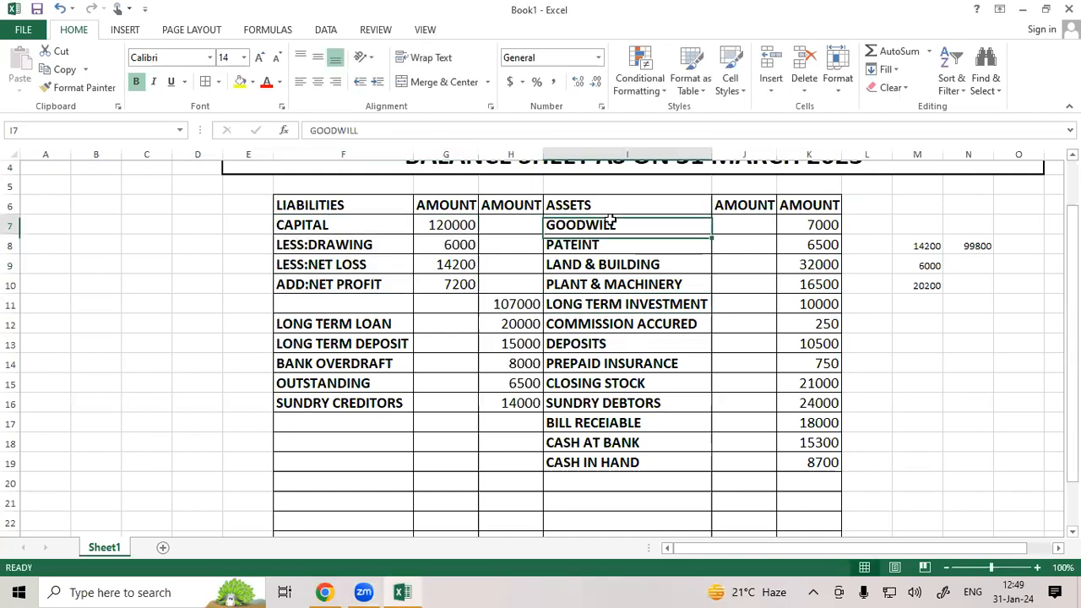
click(608, 262)
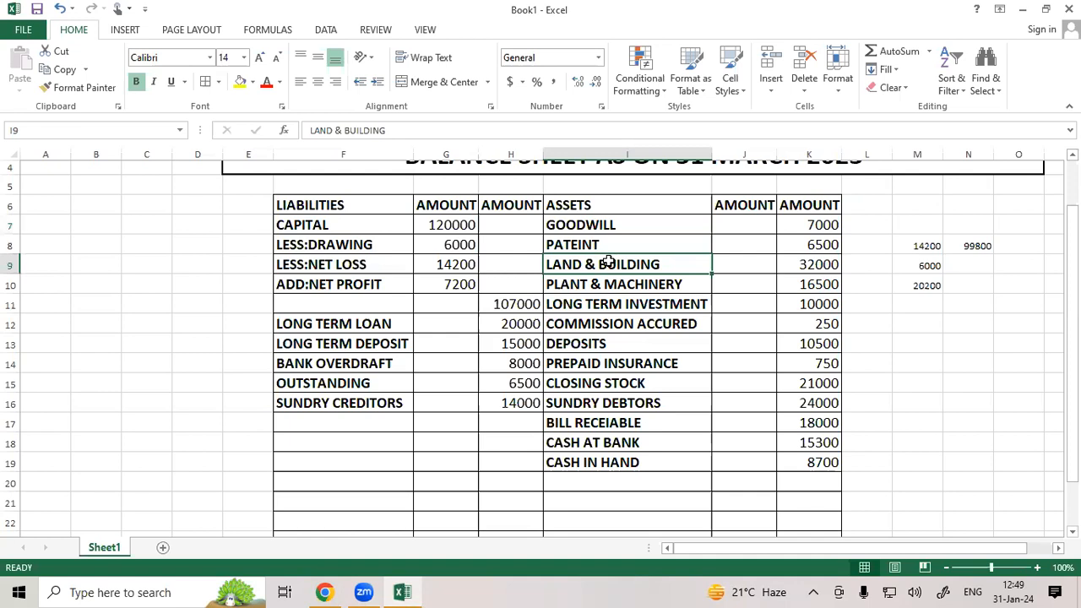
drag(447, 224, 449, 280)
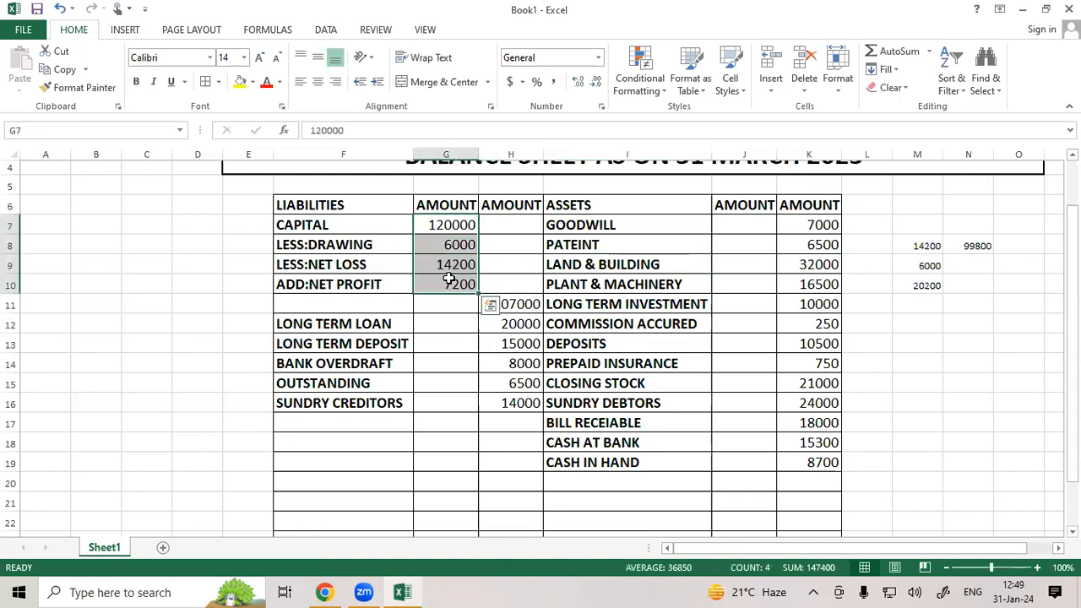
click(378, 283)
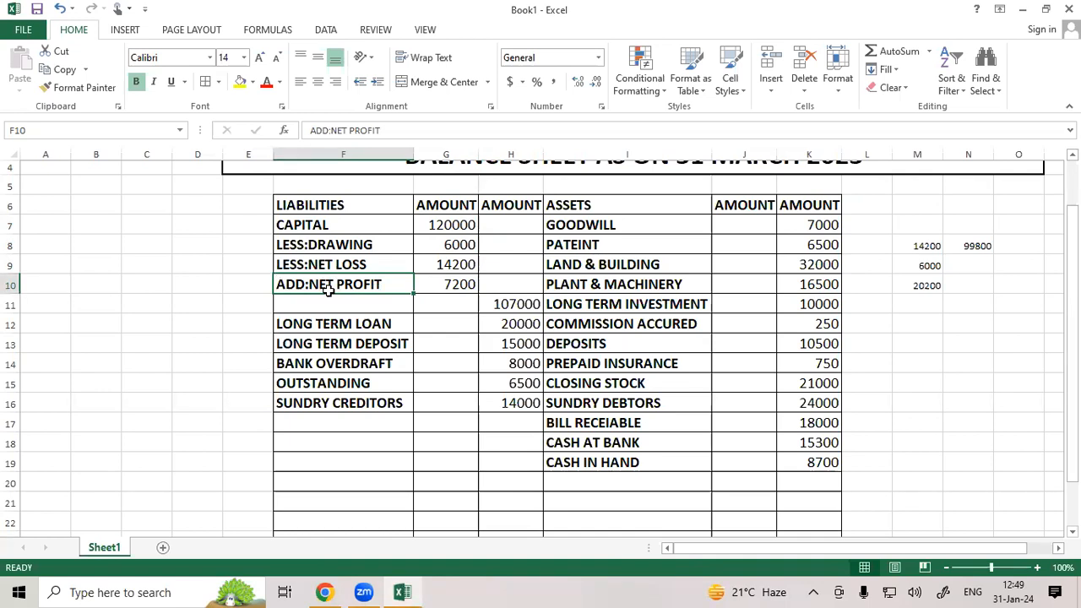
click(443, 222)
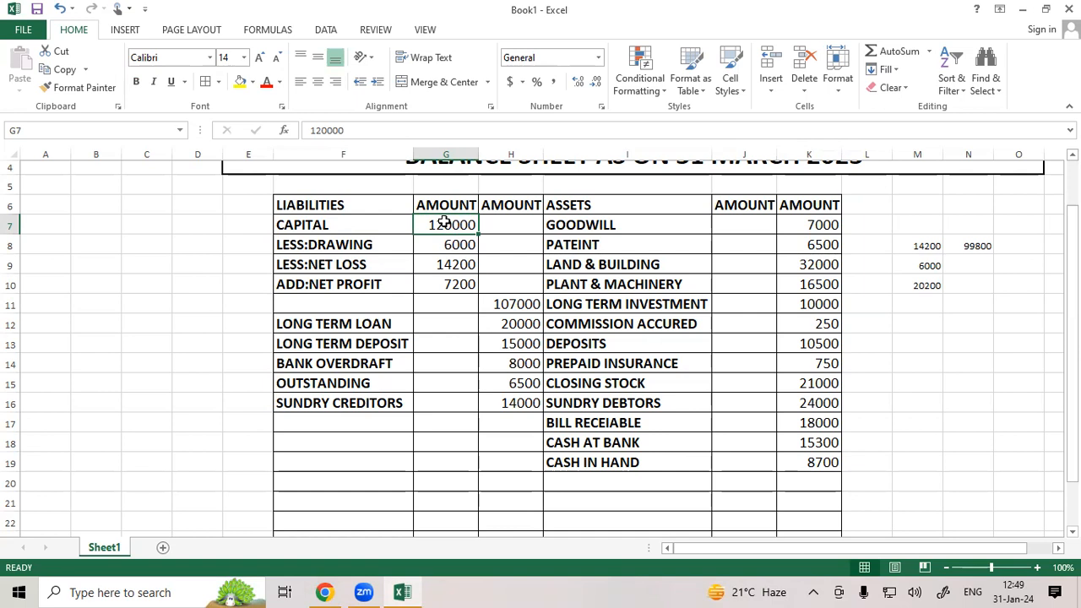
click(382, 247)
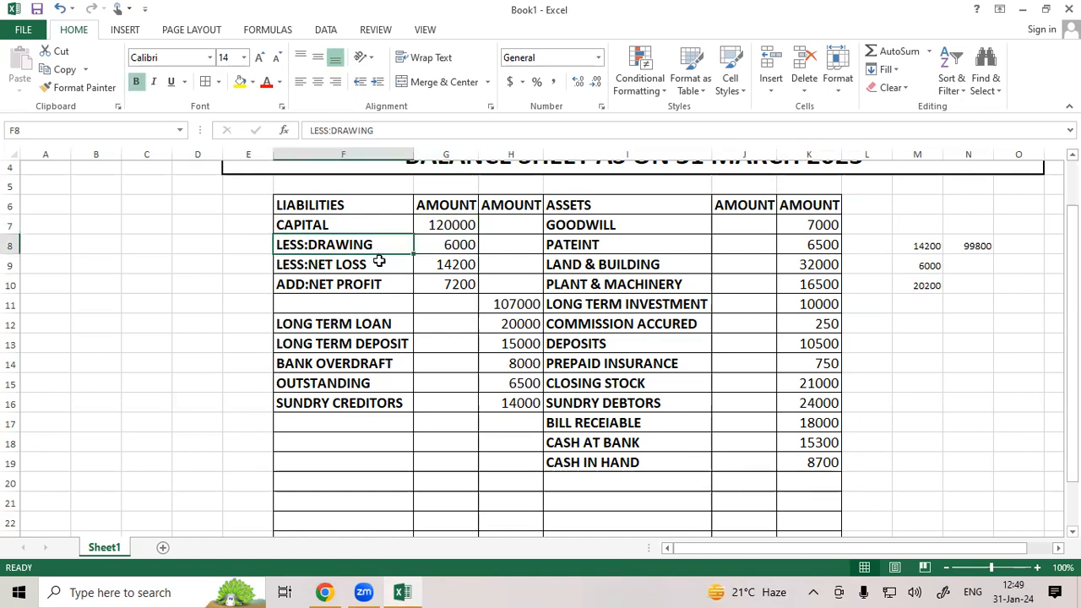
click(378, 263)
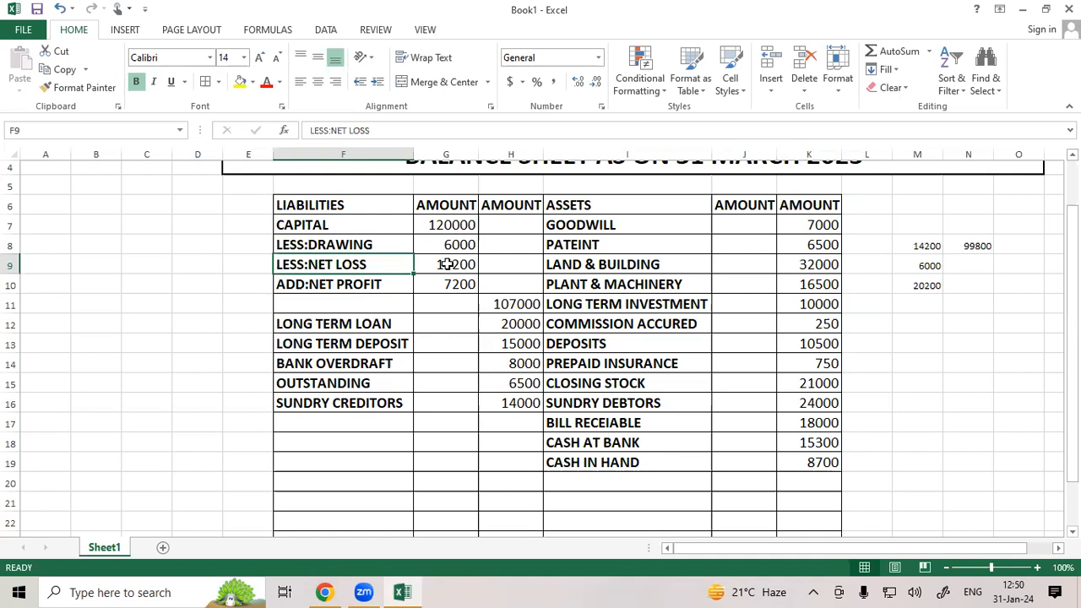
- Add a TOTAL label in F20 under the liabilities and in I20 under the assets
click(376, 482)
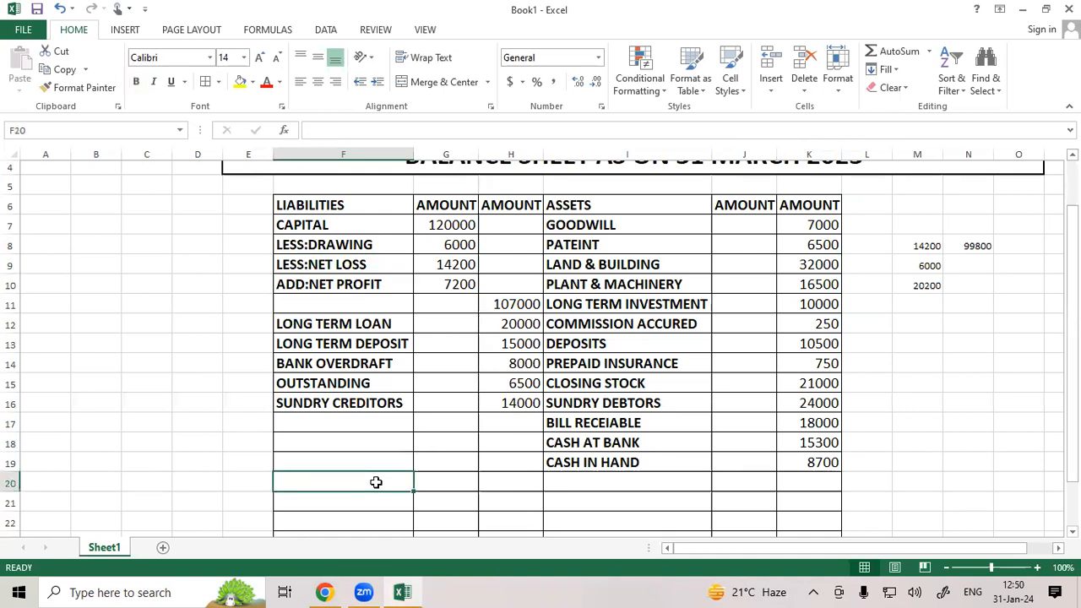
text(TOTAL)
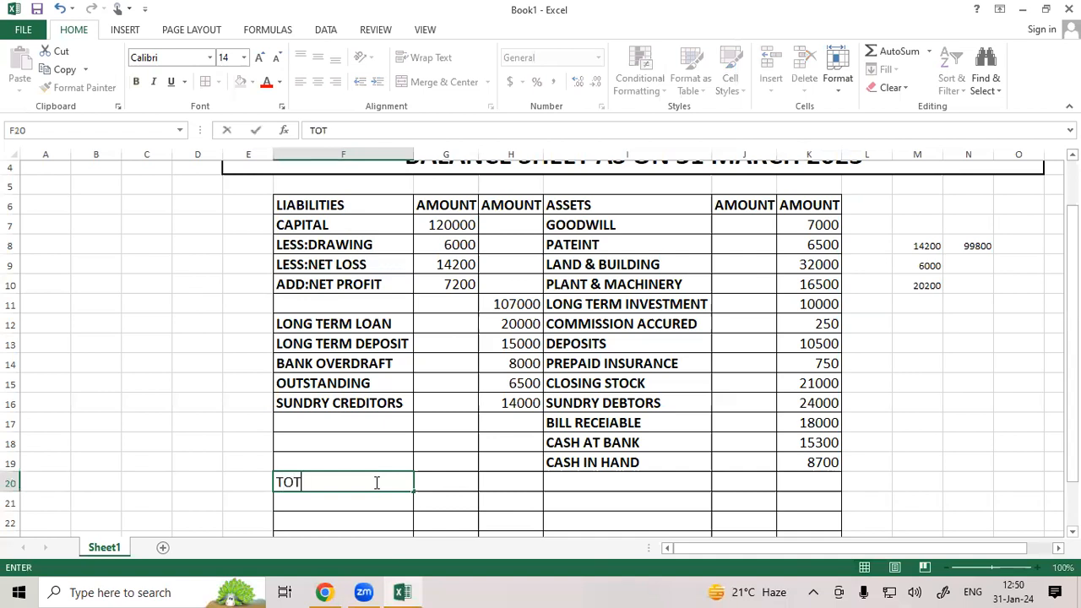
click(563, 479)
text(TO)
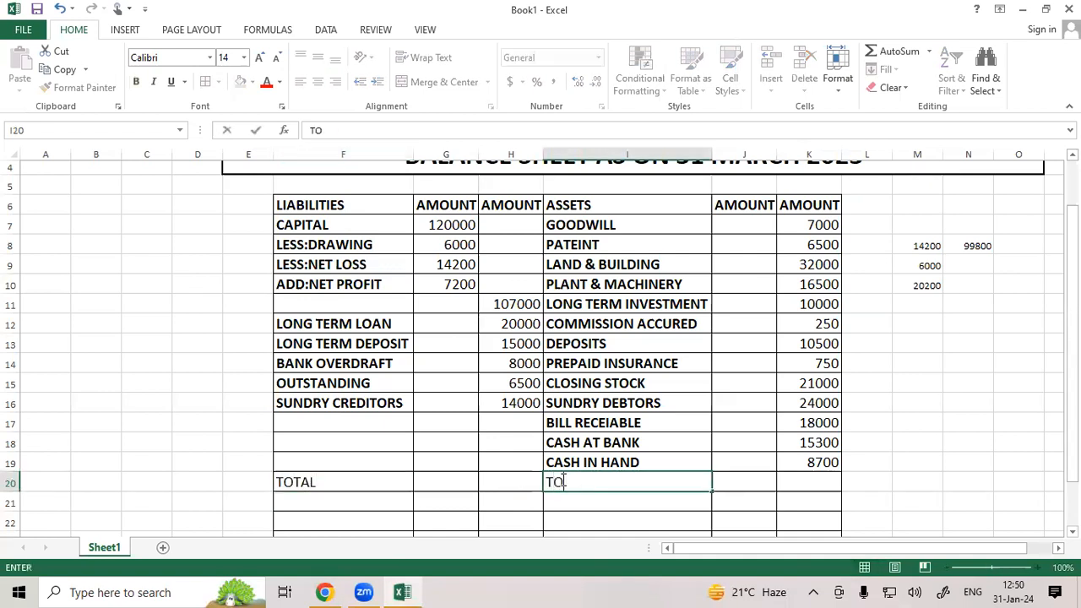
text(TAL)
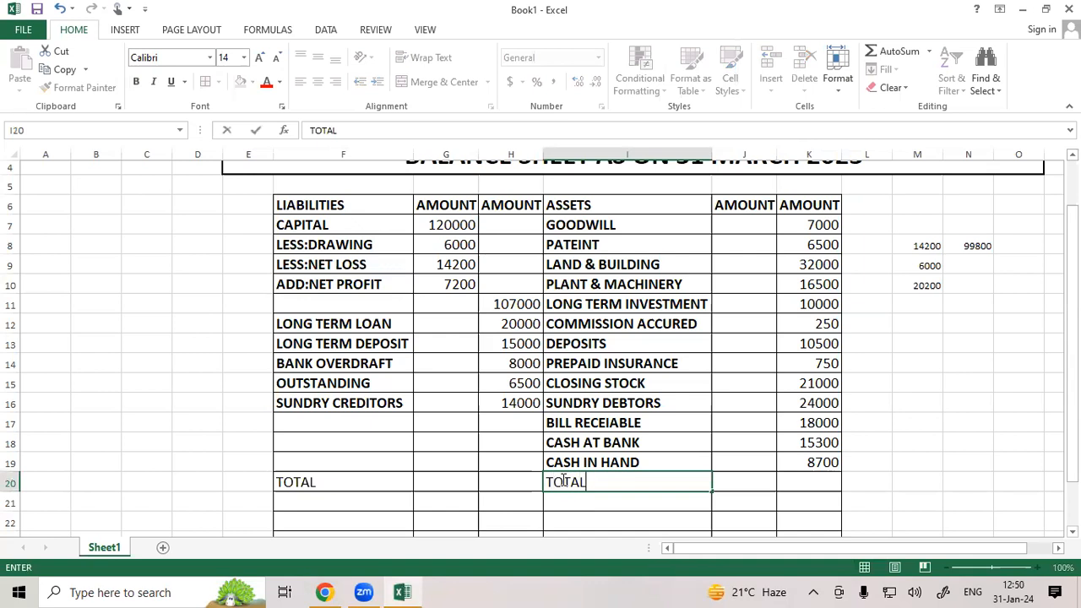
- Total the liability amounts H11:H16 in H20 with a SUM formula
click(497, 478)
drag(523, 306, 524, 400)
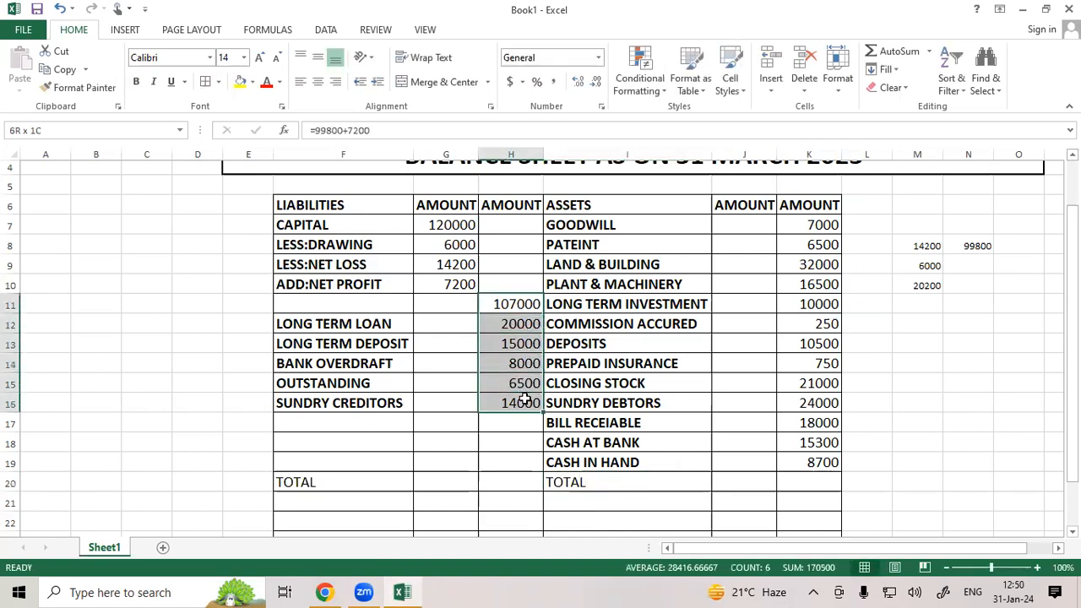
click(808, 485)
drag(825, 245, 824, 423)
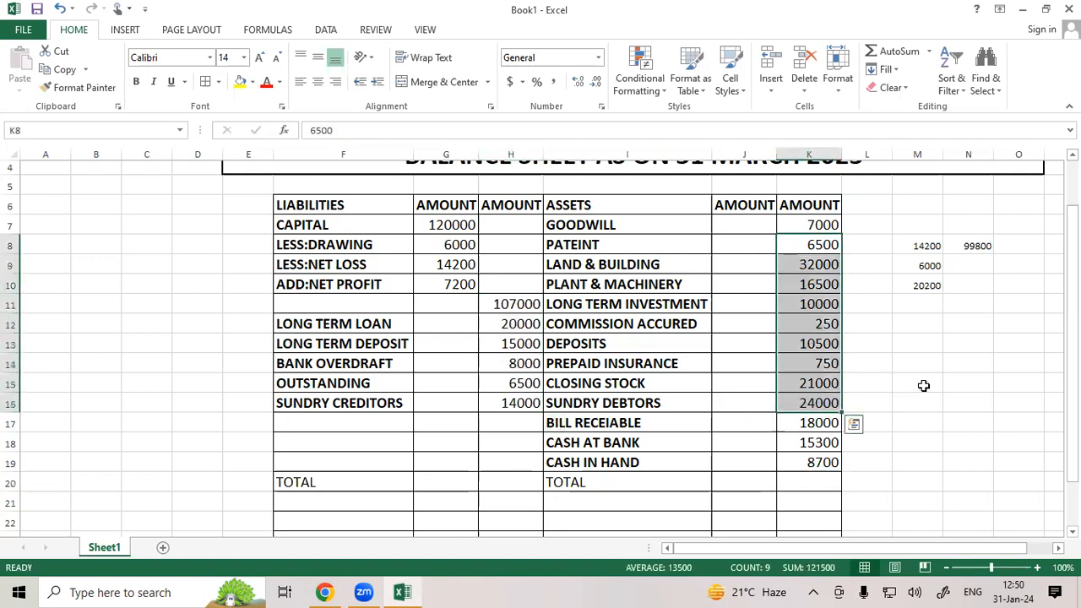
click(924, 385)
click(517, 481)
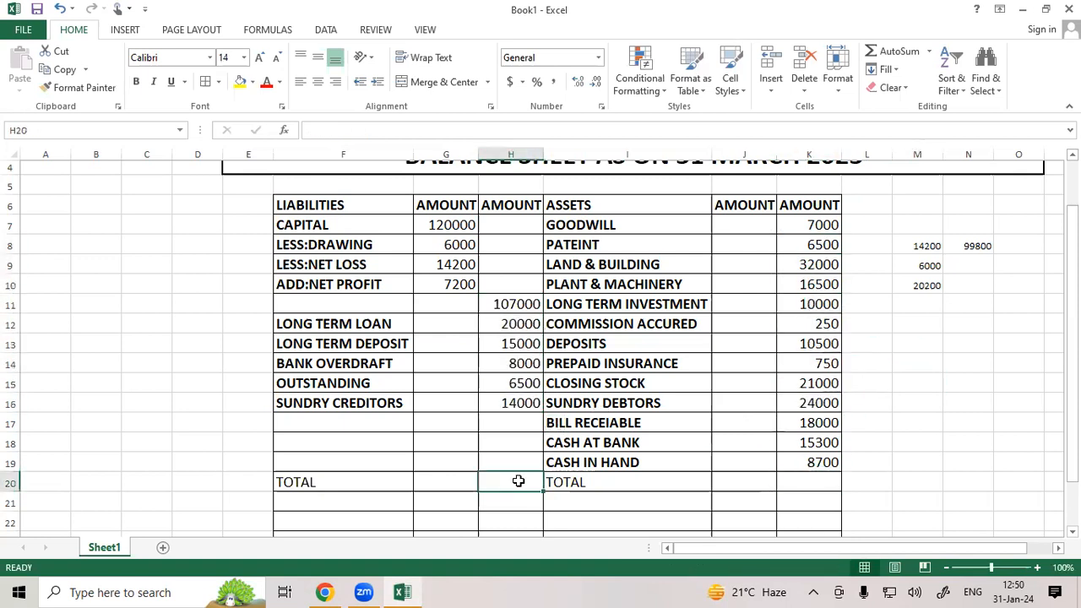
text(=SUM)
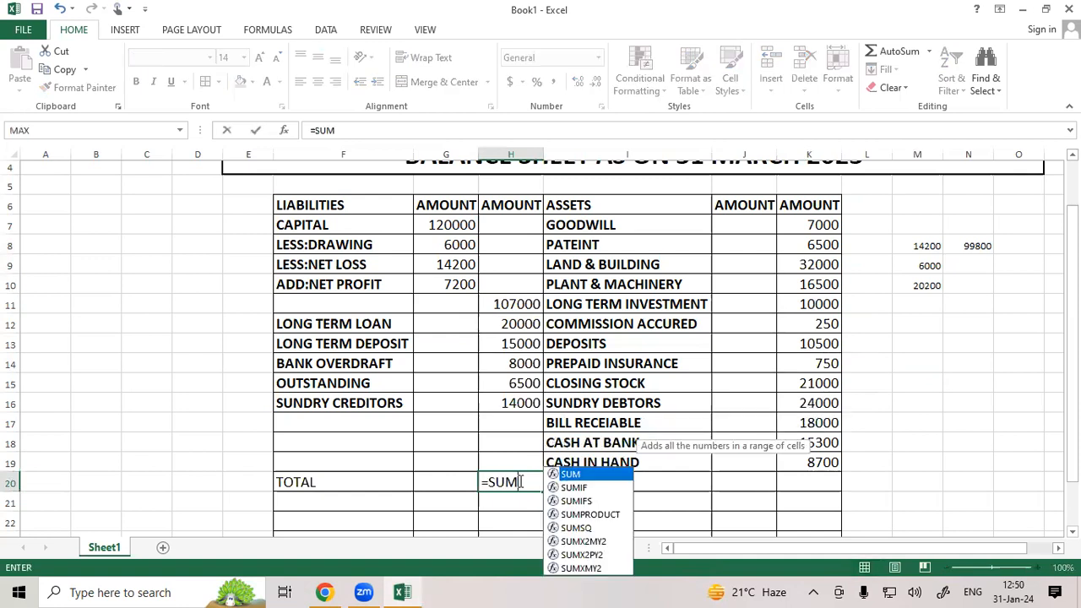
text(()
drag(500, 306, 512, 396)
text())
key(Return)
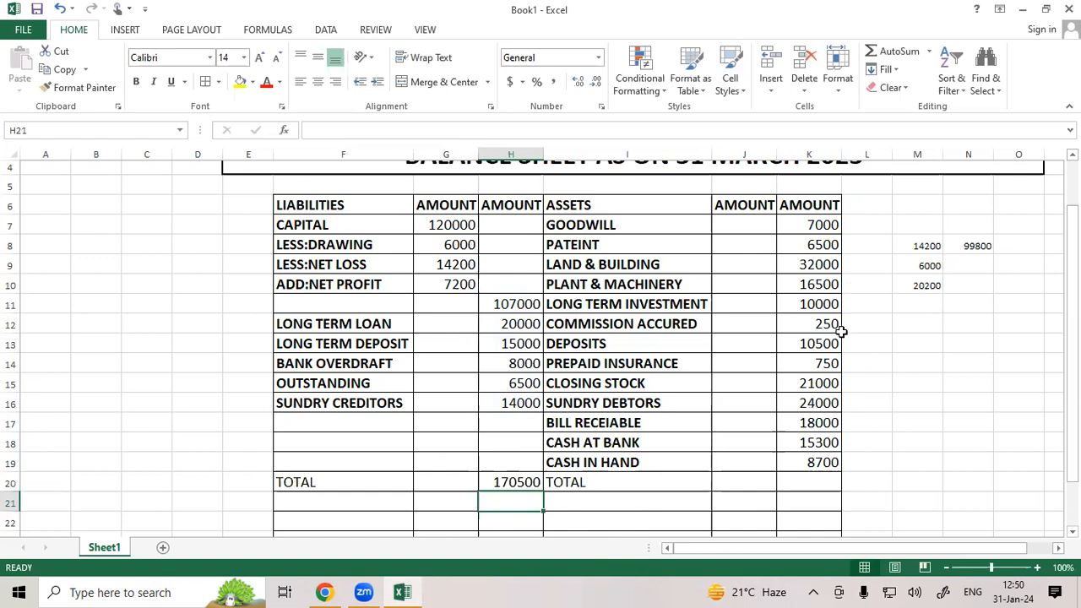
- Total the asset amounts K7:K19 in K20 with a SUM formula
click(804, 485)
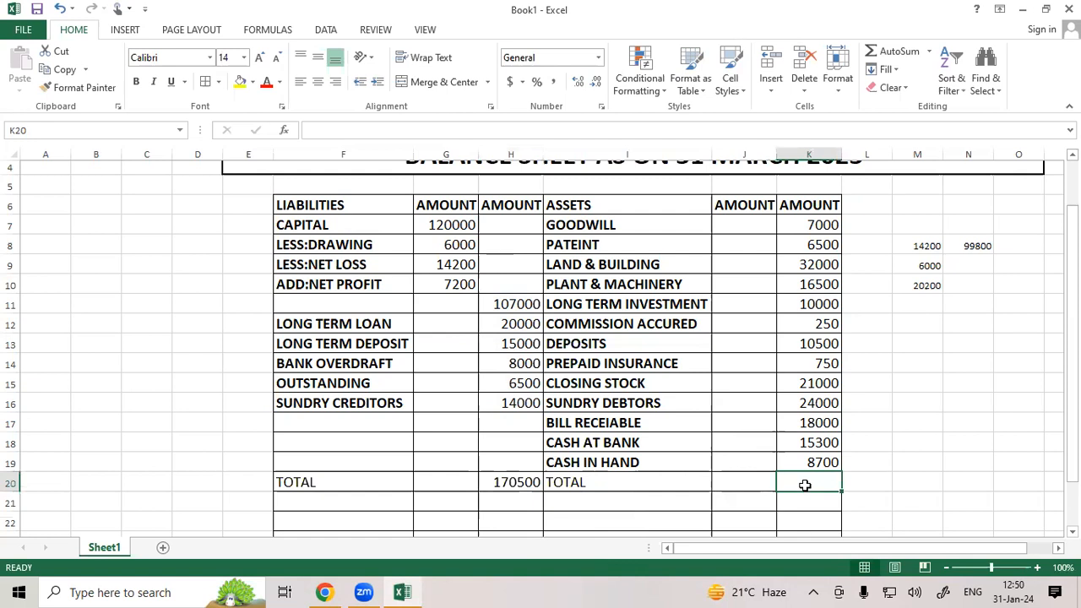
key(alt+equal)
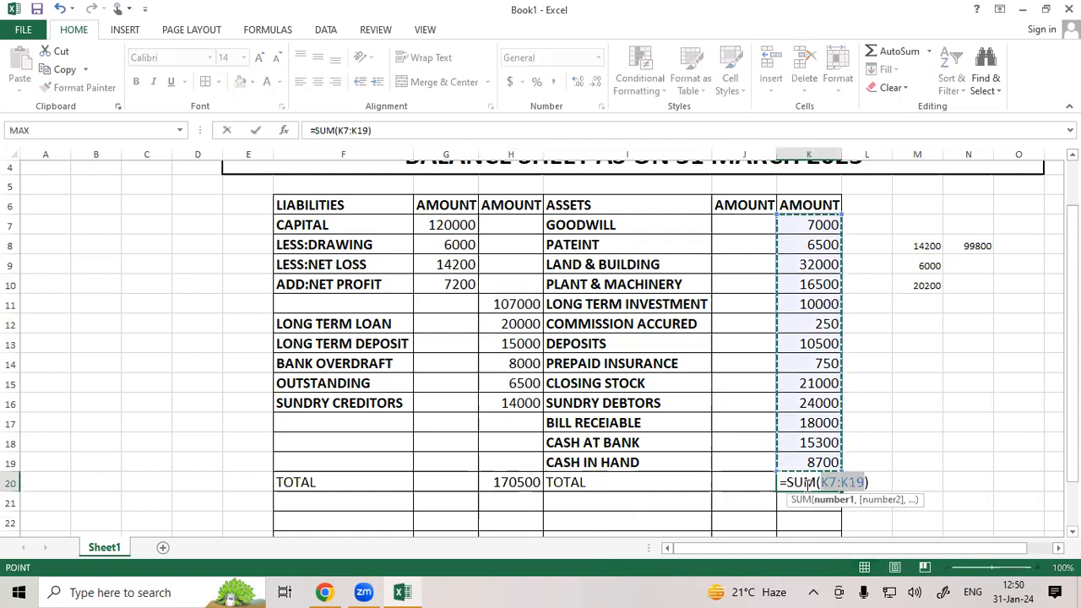
key(Return)
click(805, 485)
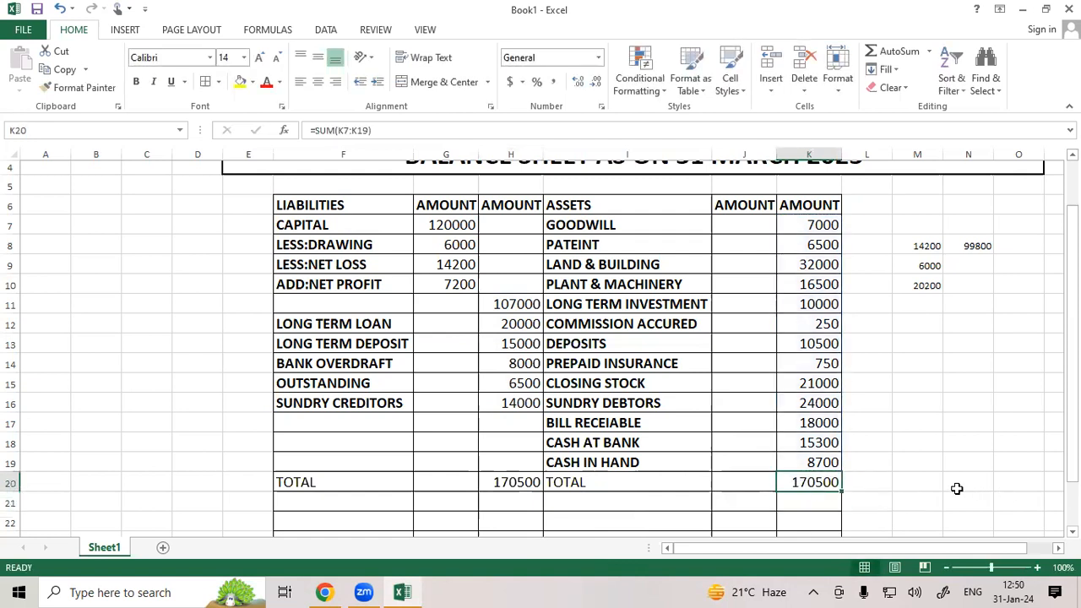
- Compare the finished balance sheet with the example in the browser course notes, and return to the Excel workbook
click(532, 483)
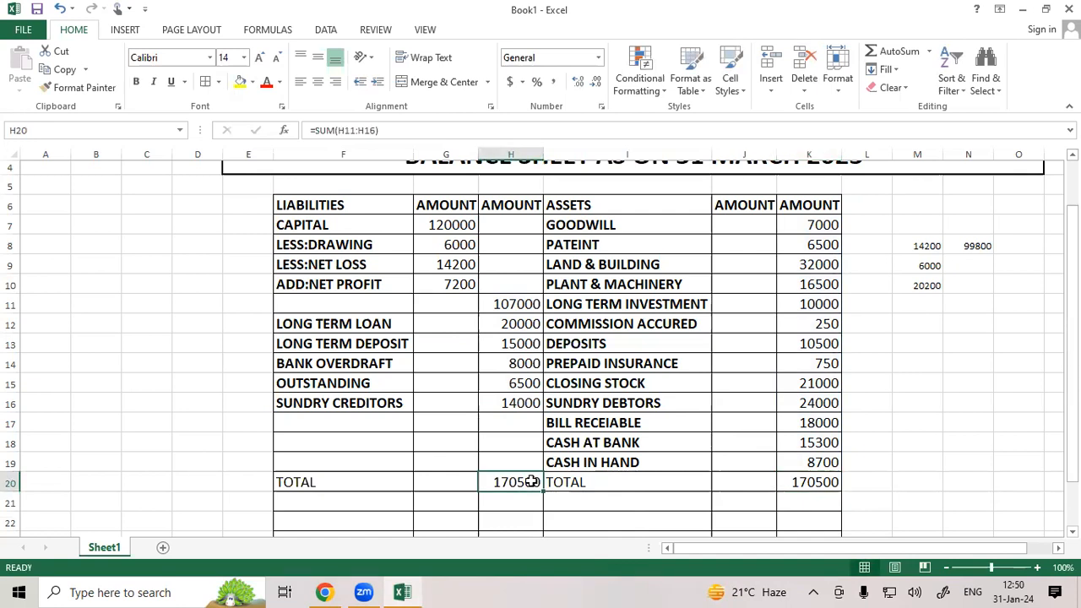
click(824, 419)
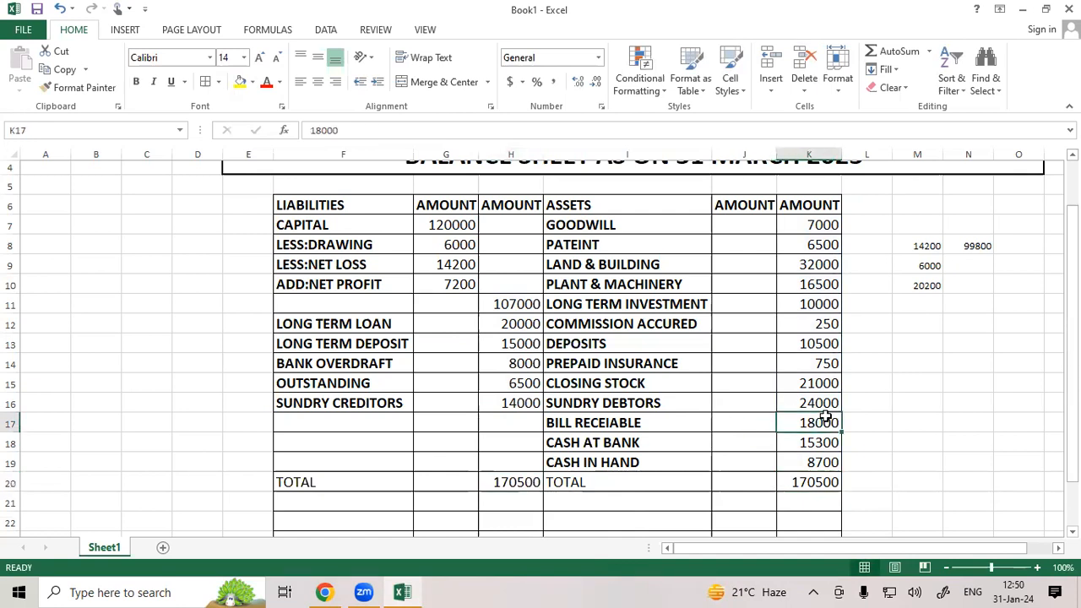
click(341, 240)
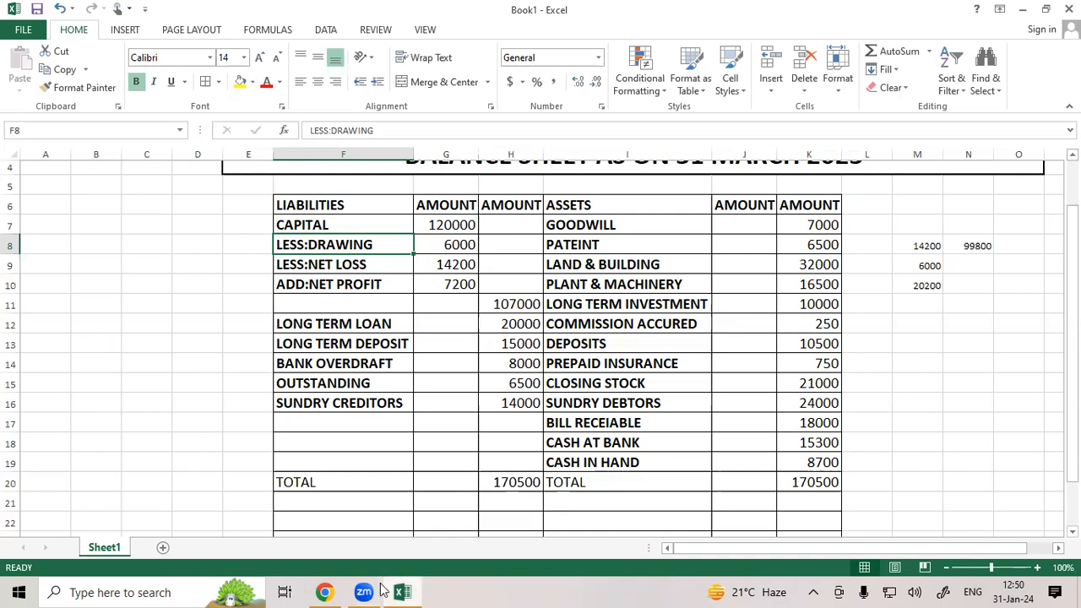
click(326, 592)
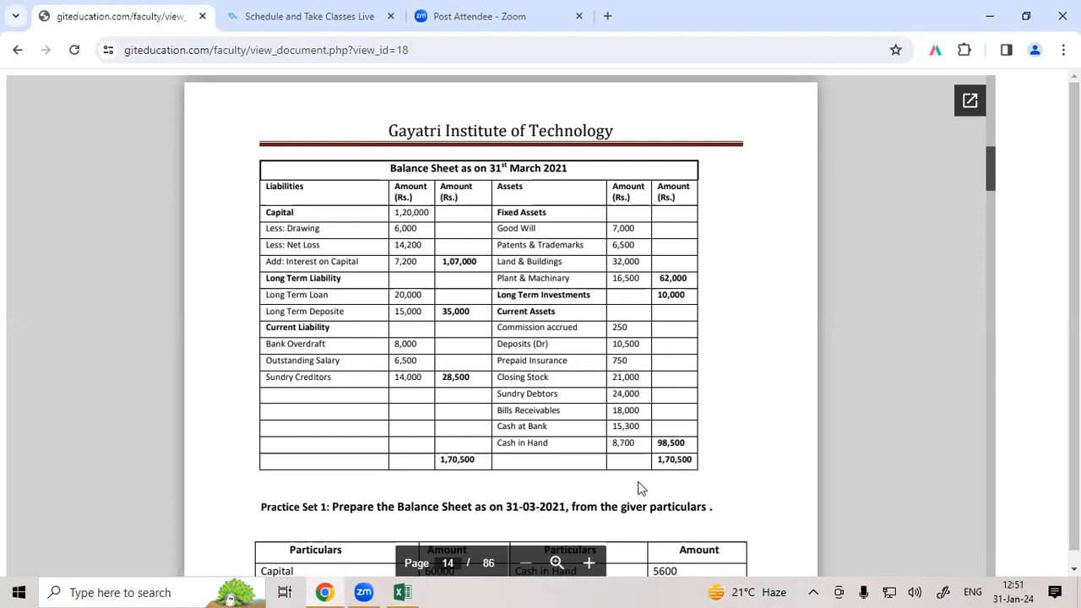
click(403, 592)
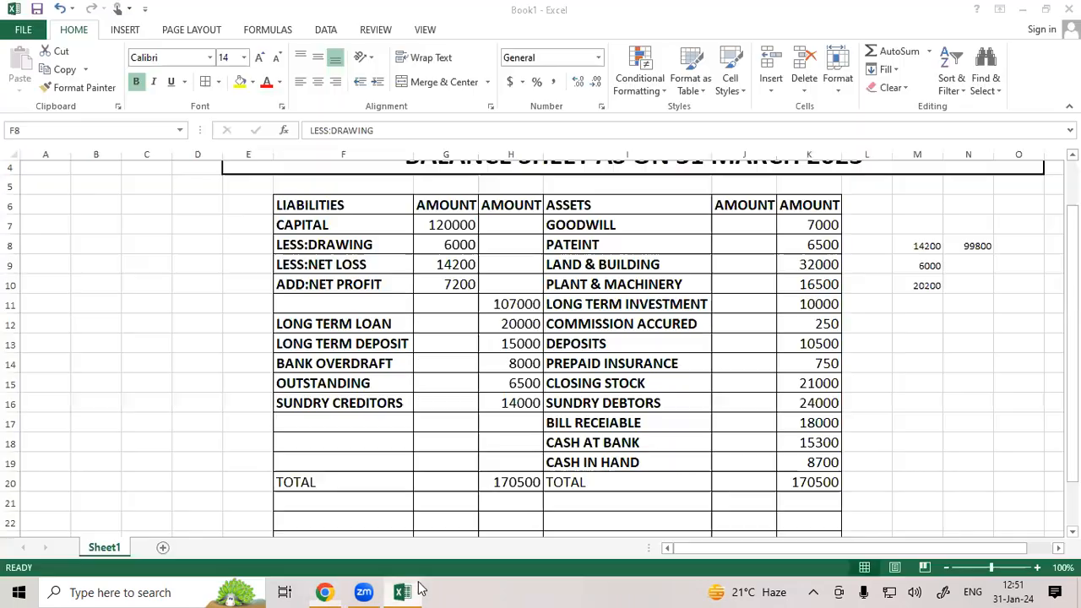
click(425, 383)
scroll(424, 383, up, 1)
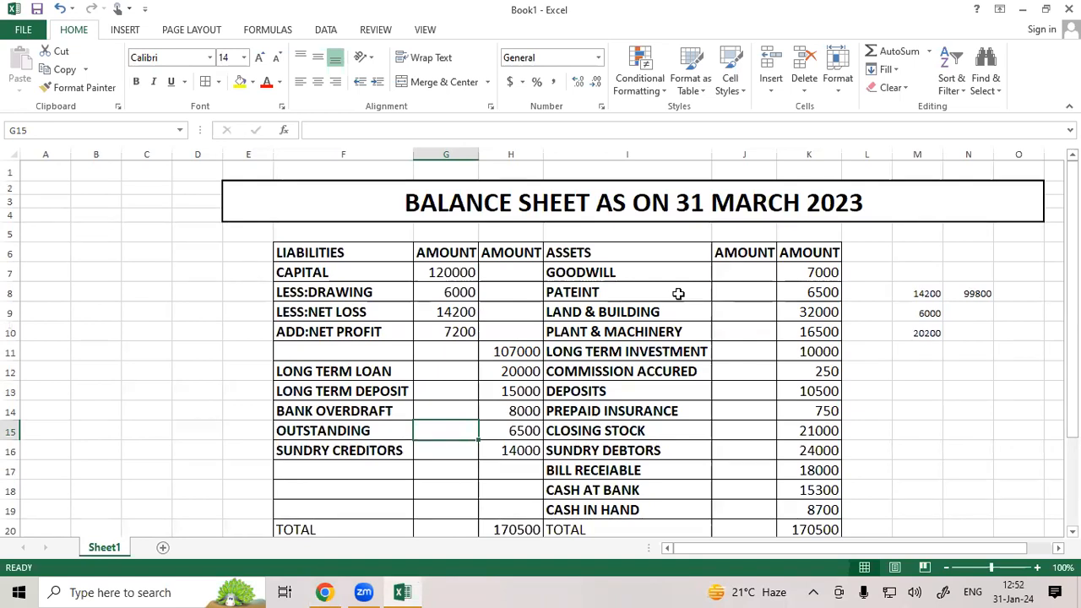
- Review the asset labels in I7:I16 and the capital adjustment labels in F7:F10
drag(620, 277, 644, 452)
key(ctrl+b)
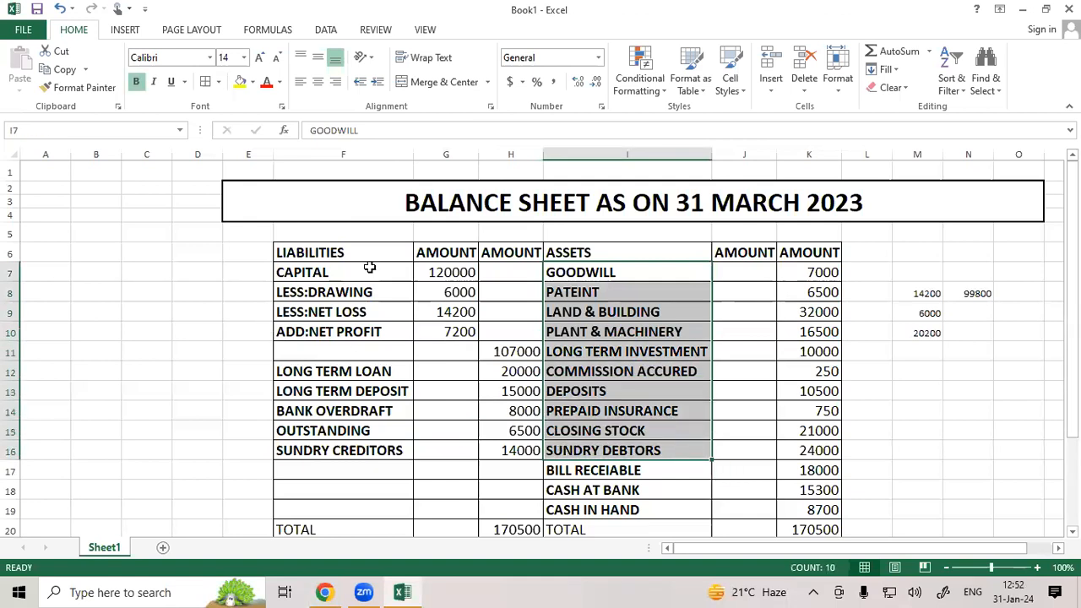
drag(370, 268, 372, 312)
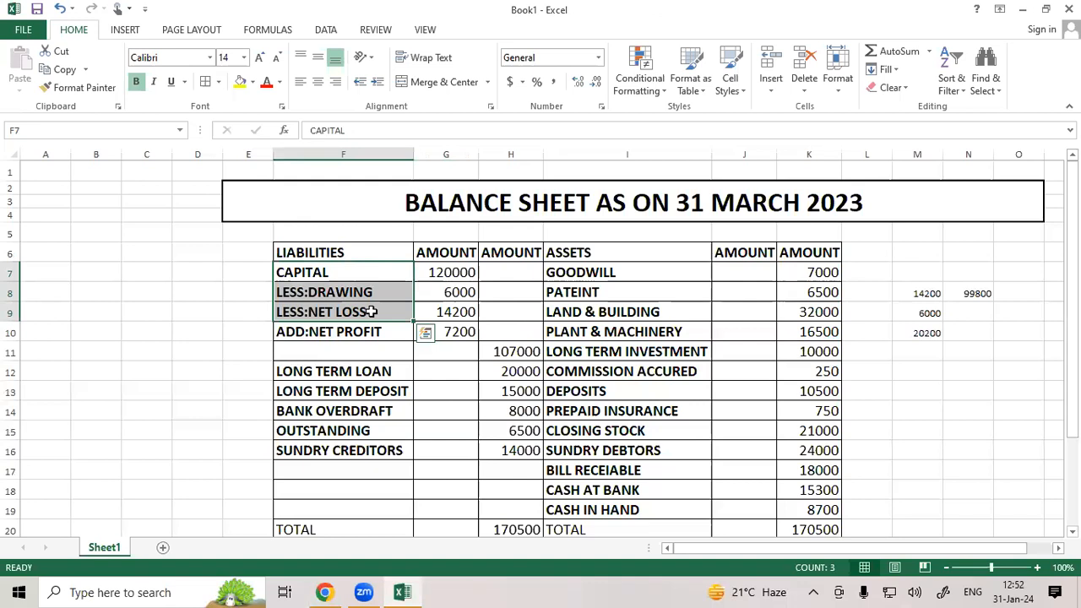
click(652, 283)
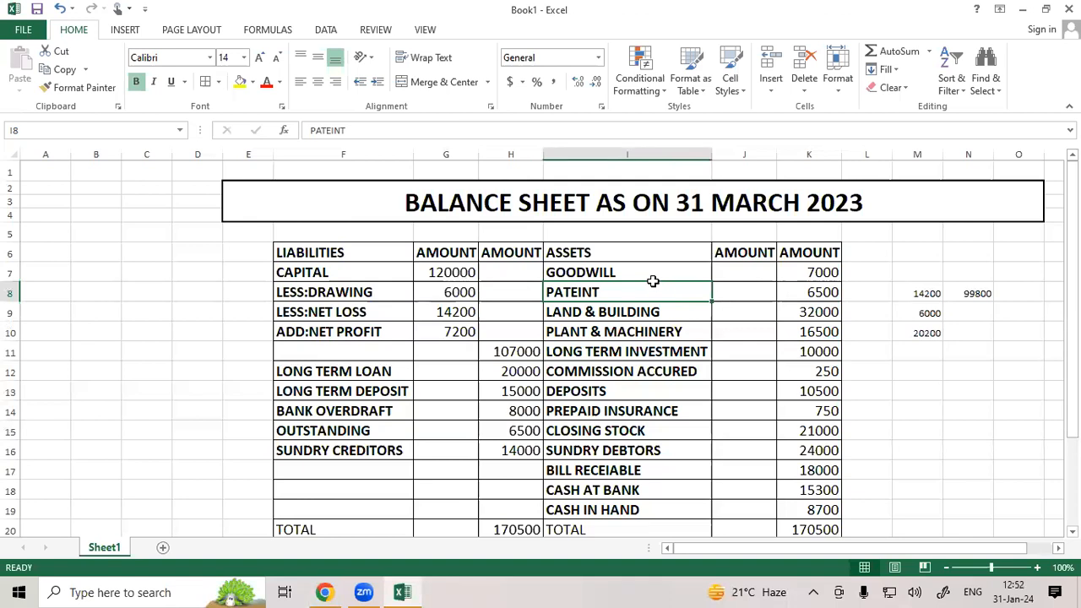
click(352, 278)
click(354, 291)
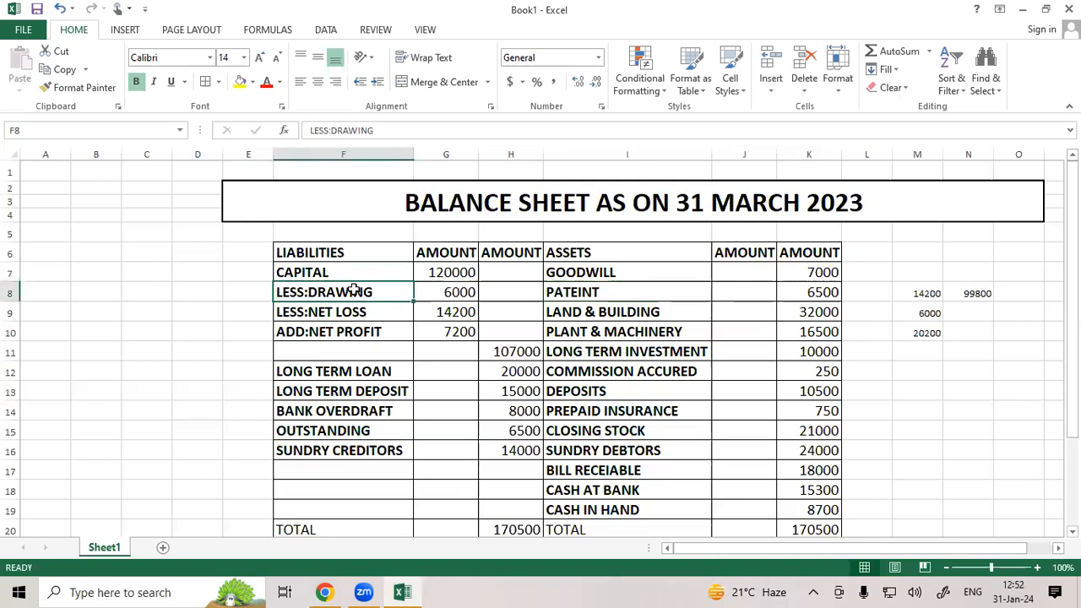
click(368, 334)
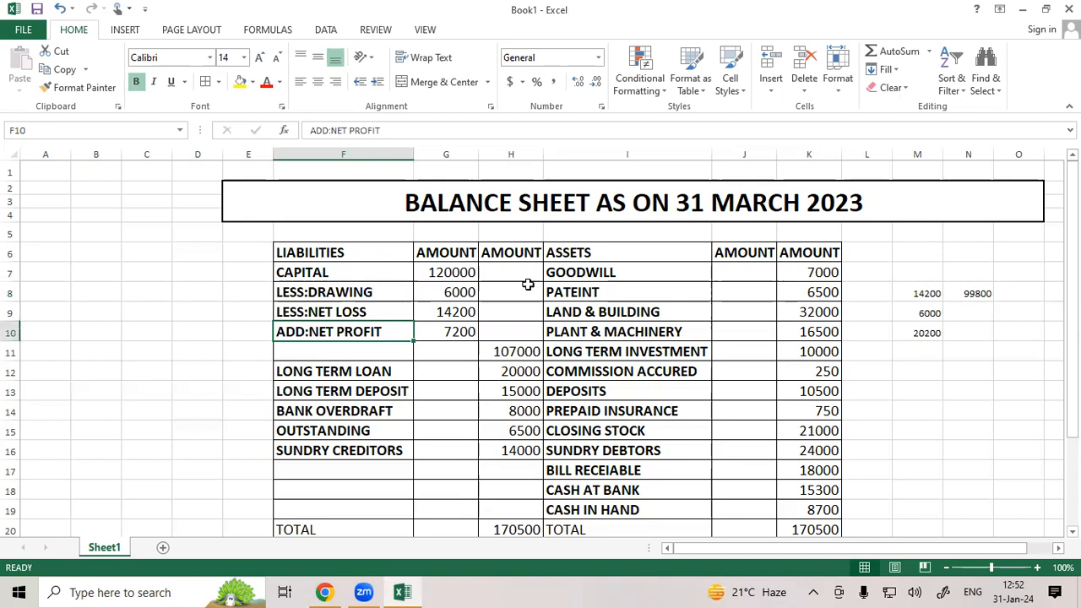
- Review the empty amount cells in H7:H10, the asset labels with their amounts in column K, and the total in K20
drag(513, 273, 514, 322)
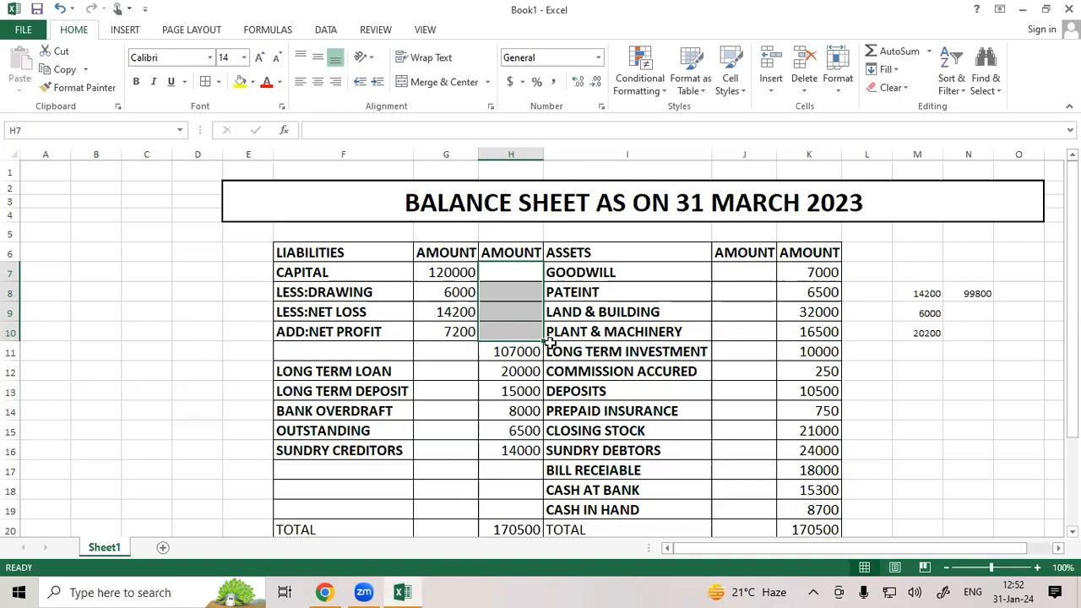
drag(733, 279, 737, 293)
drag(799, 278, 799, 318)
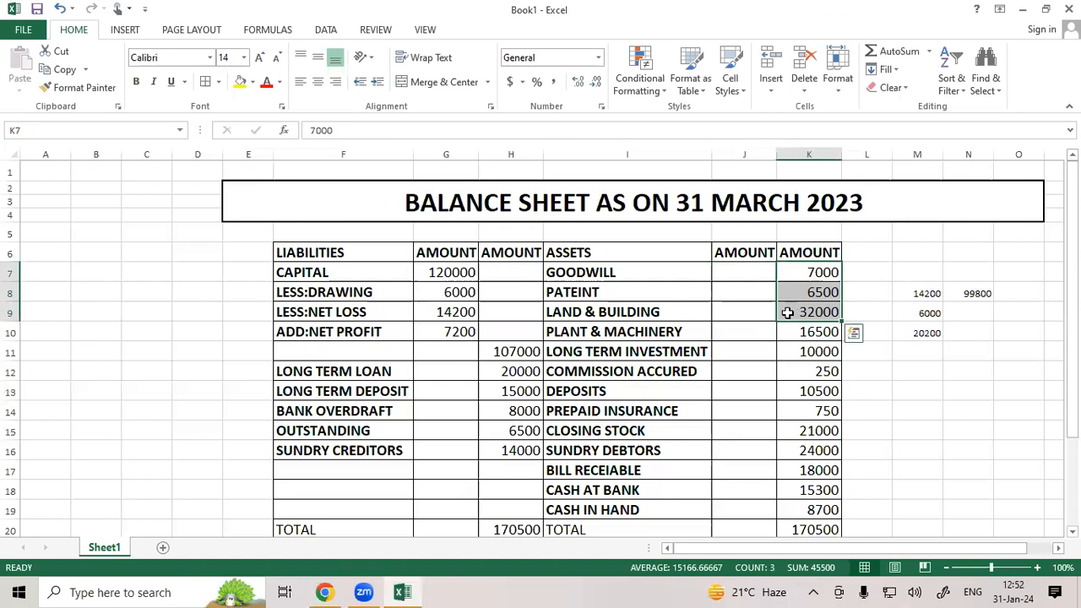
drag(825, 272, 825, 498)
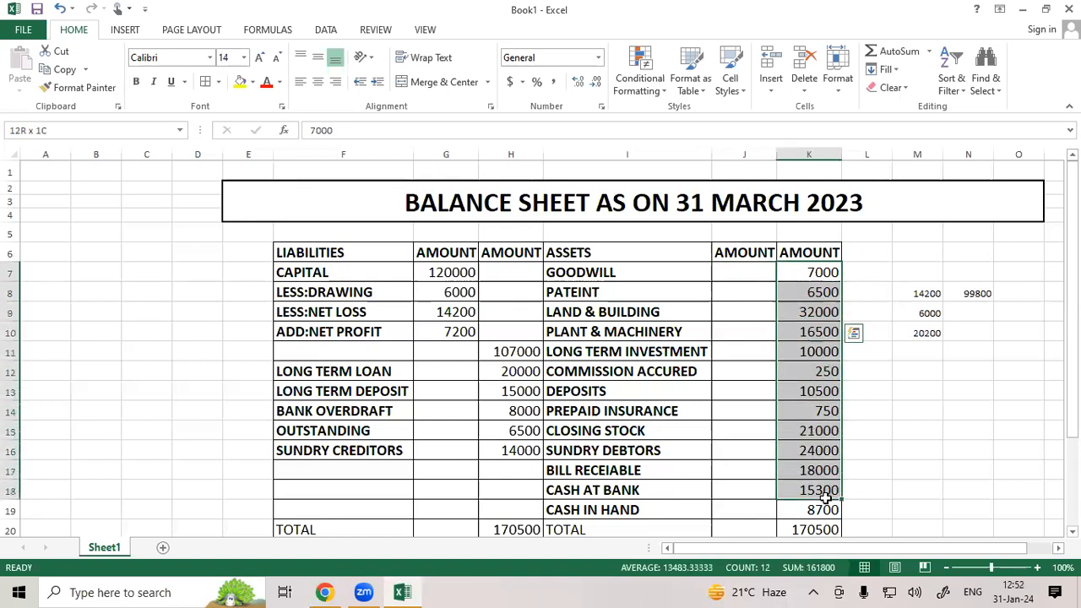
click(627, 274)
drag(628, 293, 642, 507)
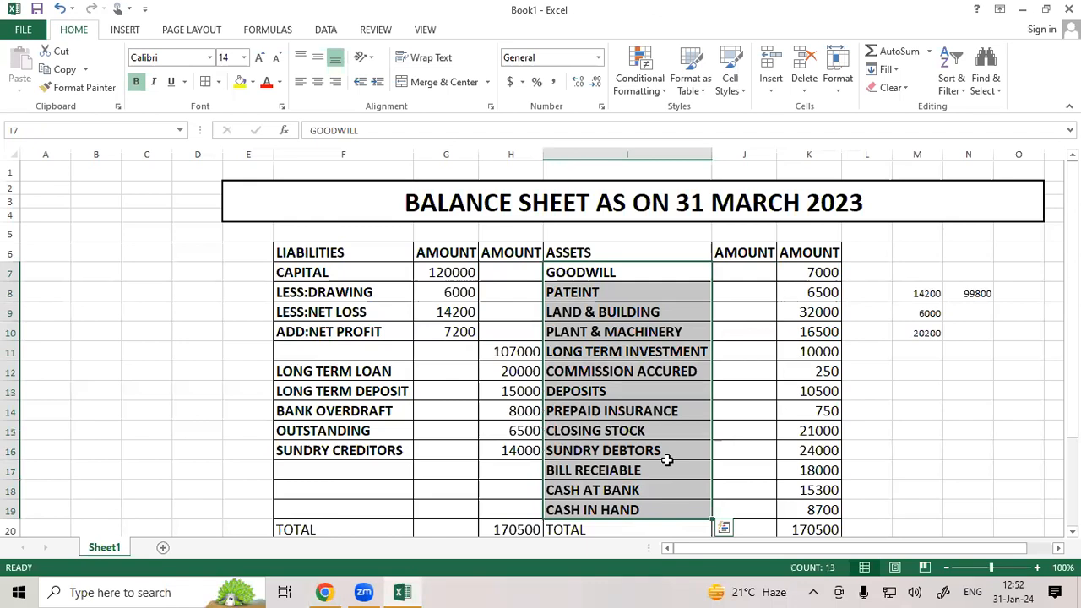
drag(827, 273, 821, 481)
click(821, 525)
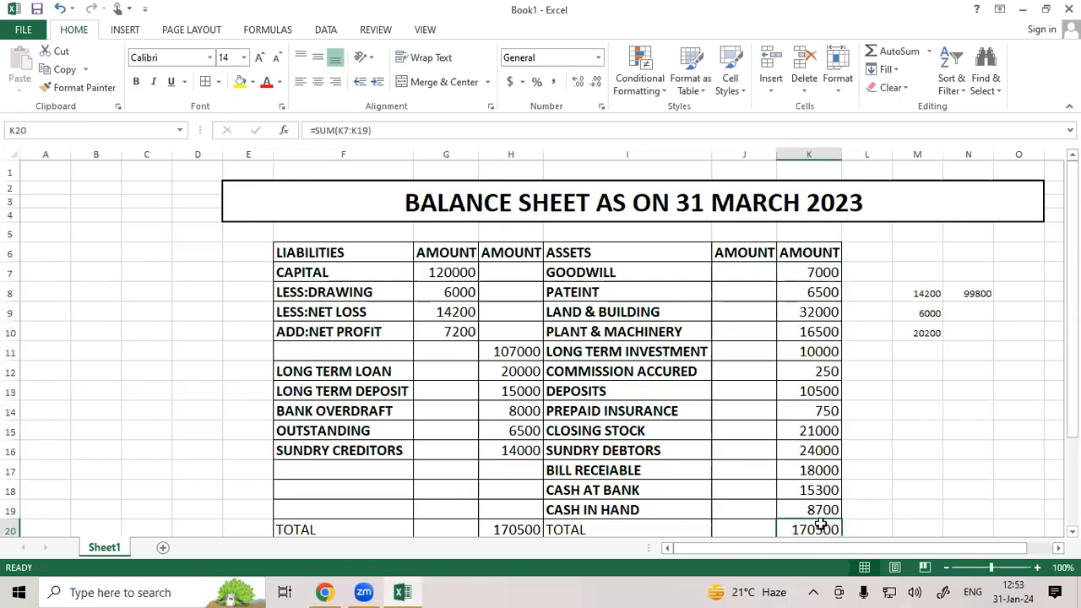
- Review the asset amounts in column K from K7 down and the empty inner amount cells J7:J10
drag(812, 275, 719, 313)
click(872, 328)
click(820, 328)
drag(830, 272, 828, 375)
drag(759, 276, 759, 333)
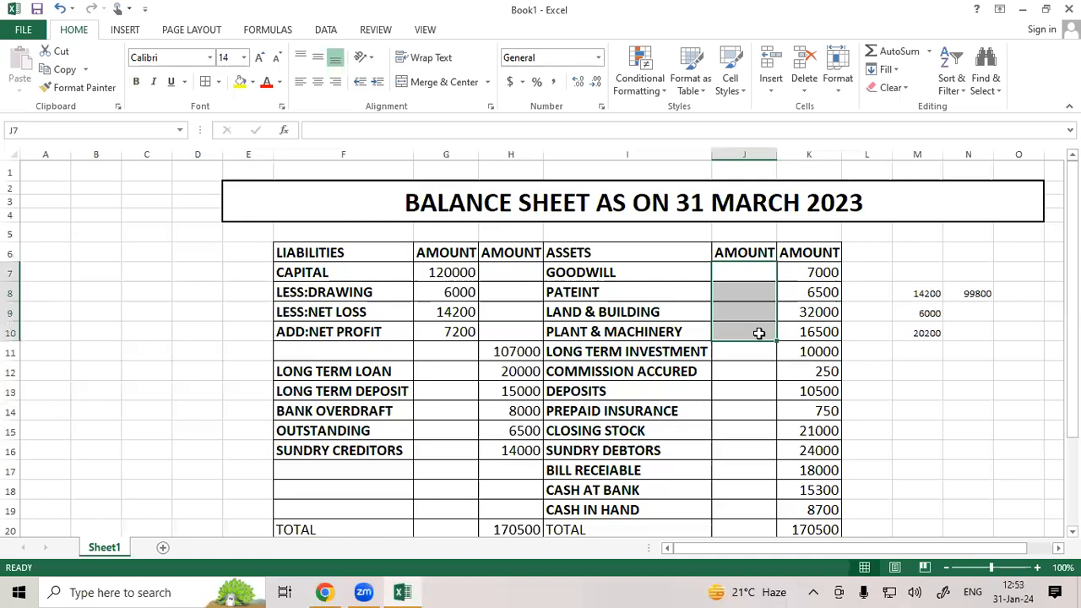
- Review the capital amount in G7 and its drawing, net loss and net profit adjustments in G8:G10 alongside the labels in column F
drag(458, 270, 463, 314)
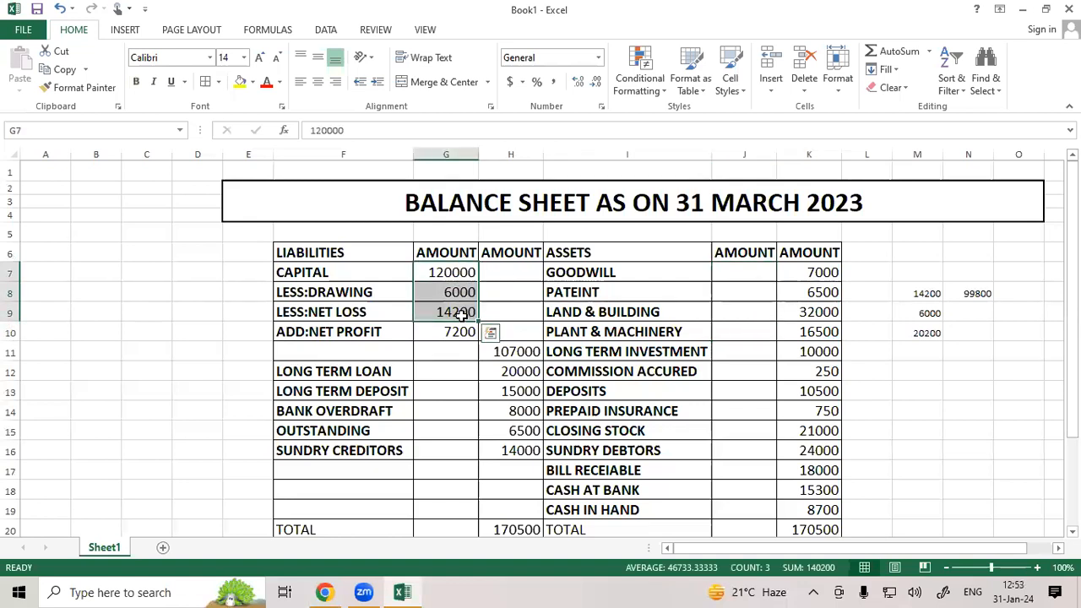
click(452, 353)
click(453, 284)
drag(454, 283, 458, 333)
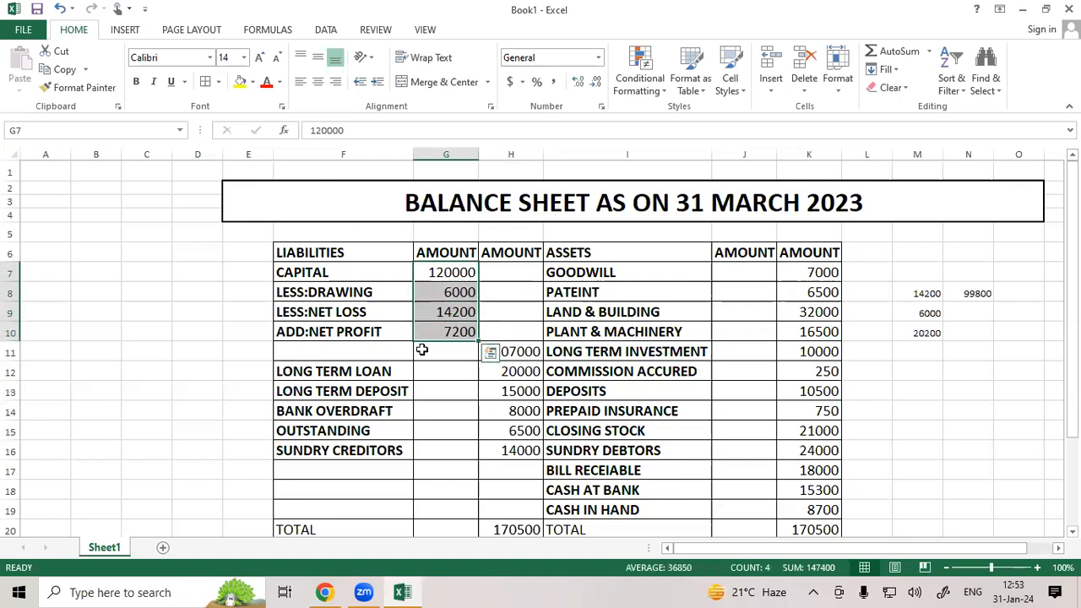
click(377, 277)
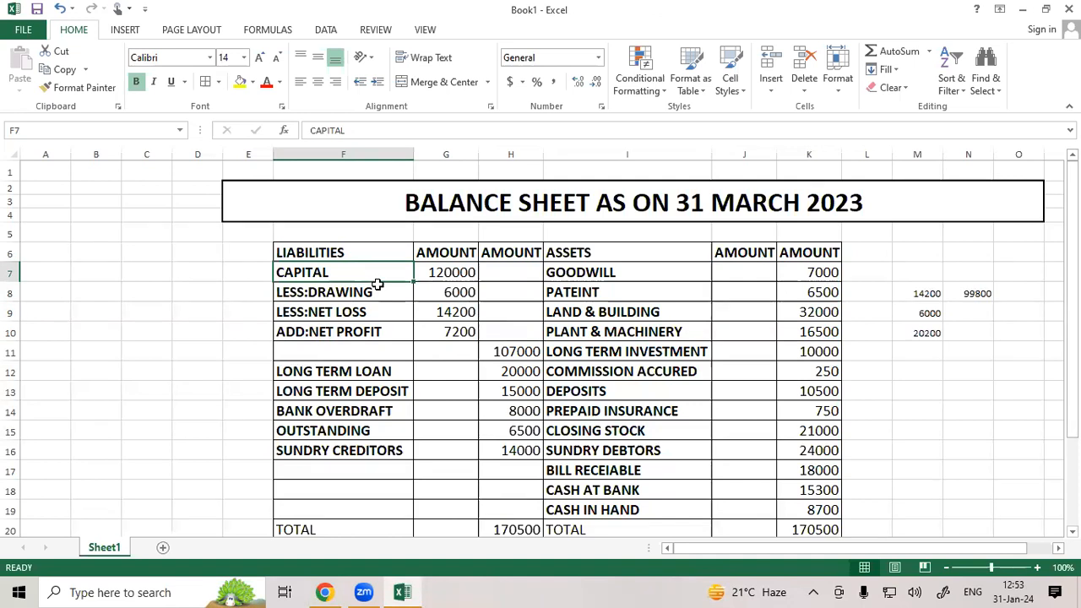
click(358, 351)
click(440, 271)
click(360, 271)
click(471, 272)
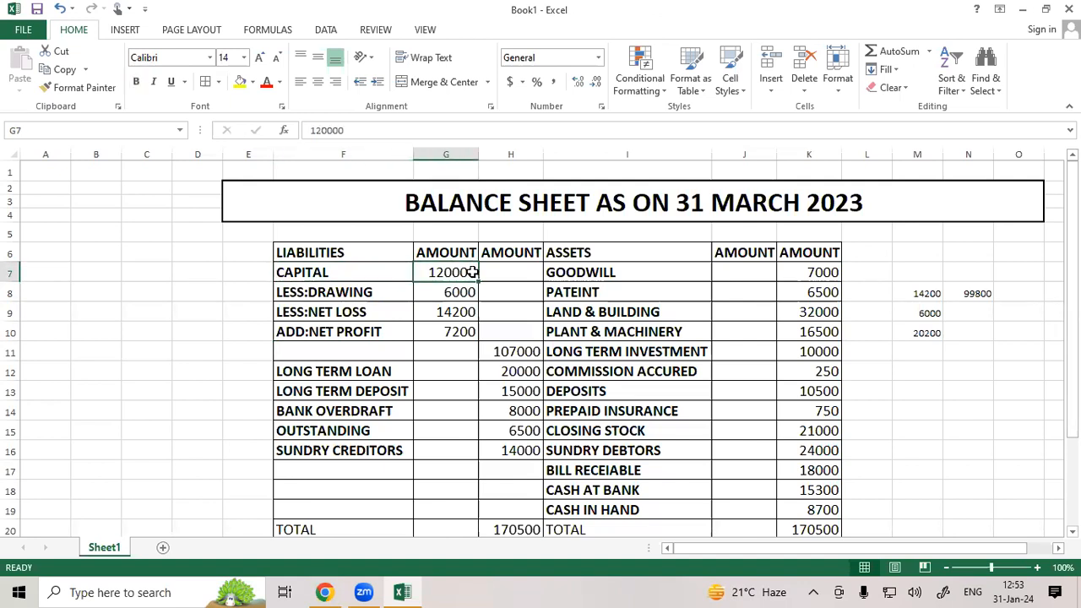
drag(470, 292, 469, 312)
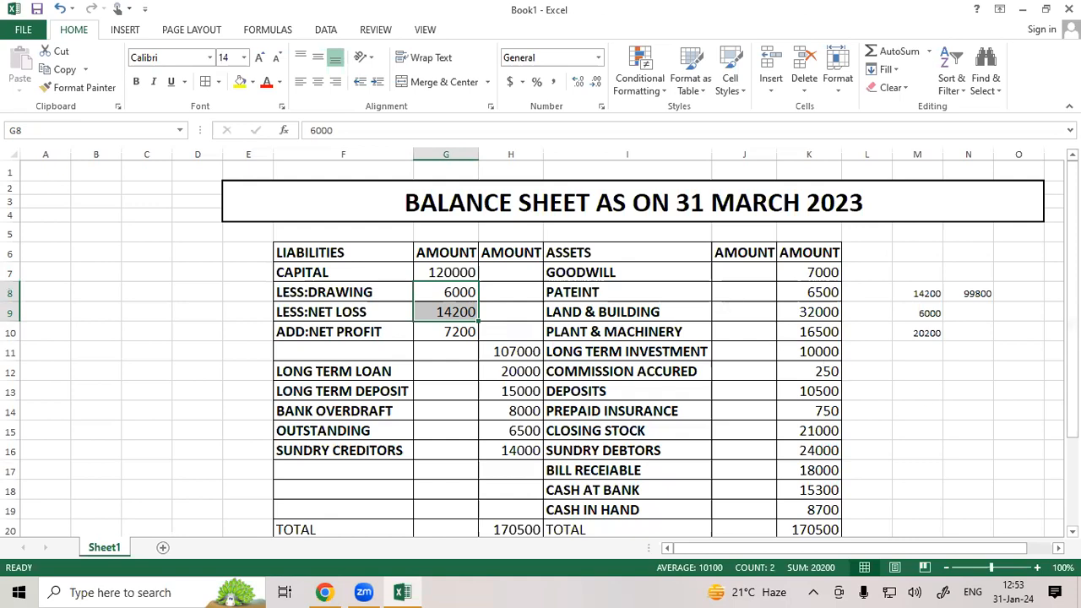
- Compare the liabilities total in H20 with the assets total in K20, and return to the capital amount in G7
scroll(735, 506, down, 1)
drag(513, 490, 810, 482)
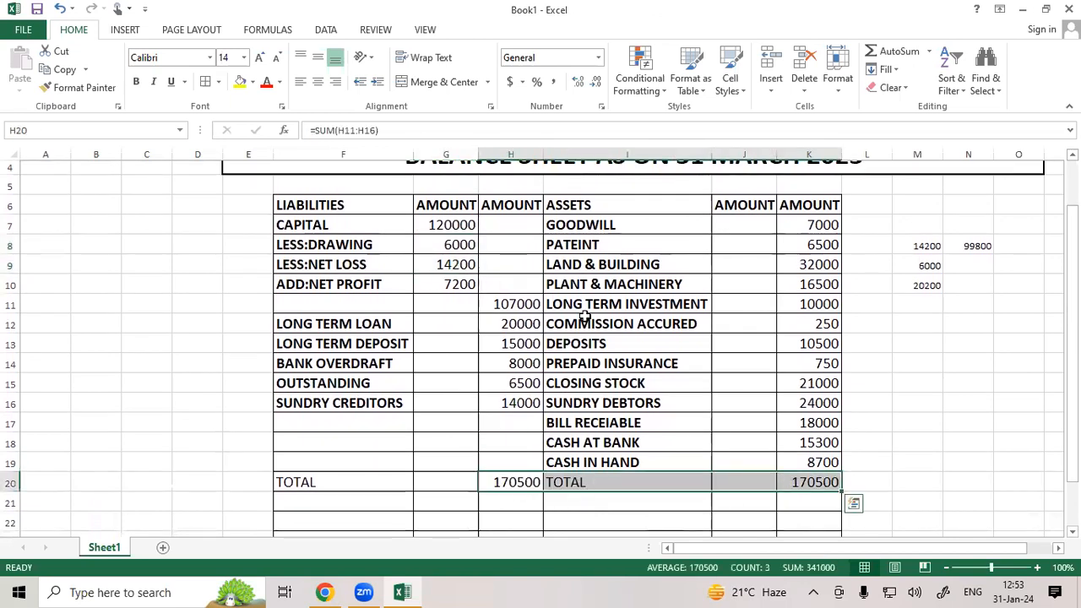
click(448, 225)
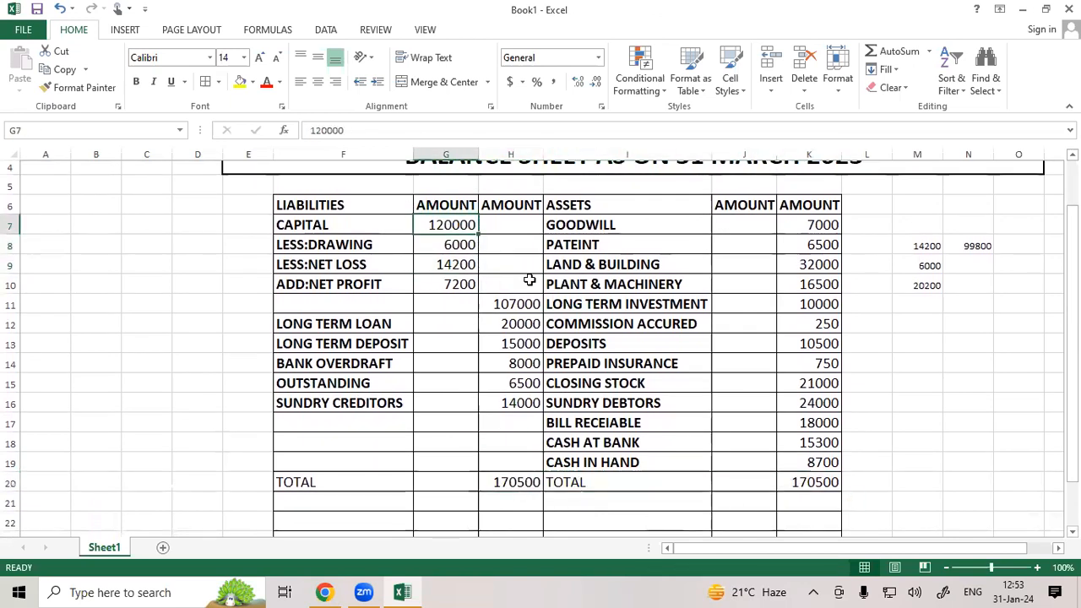
- Fill the balance sheet's header row F6:K6 with yellow
drag(355, 205, 785, 204)
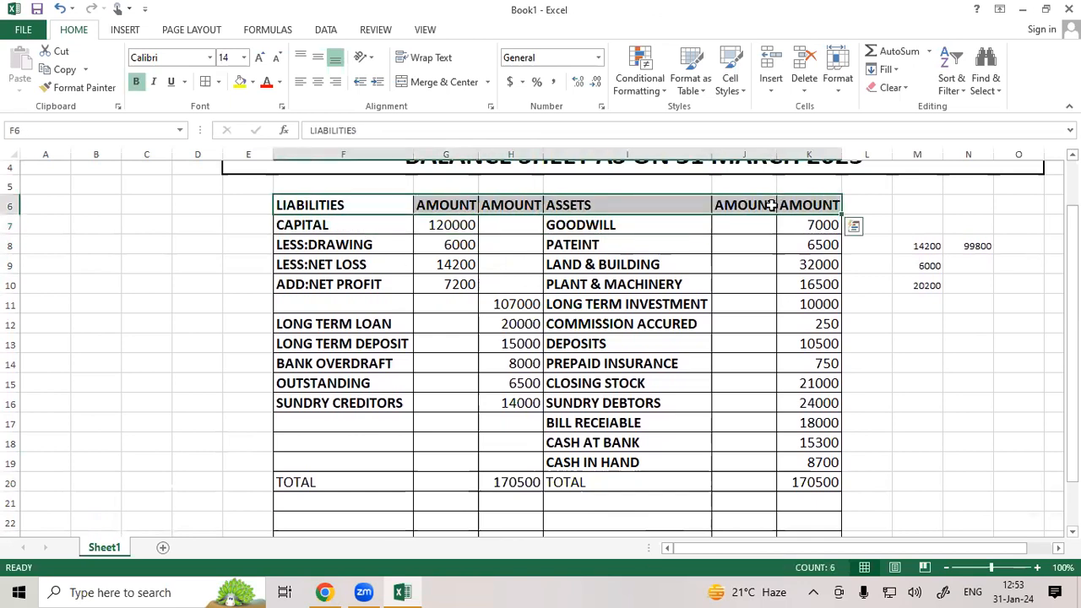
click(241, 81)
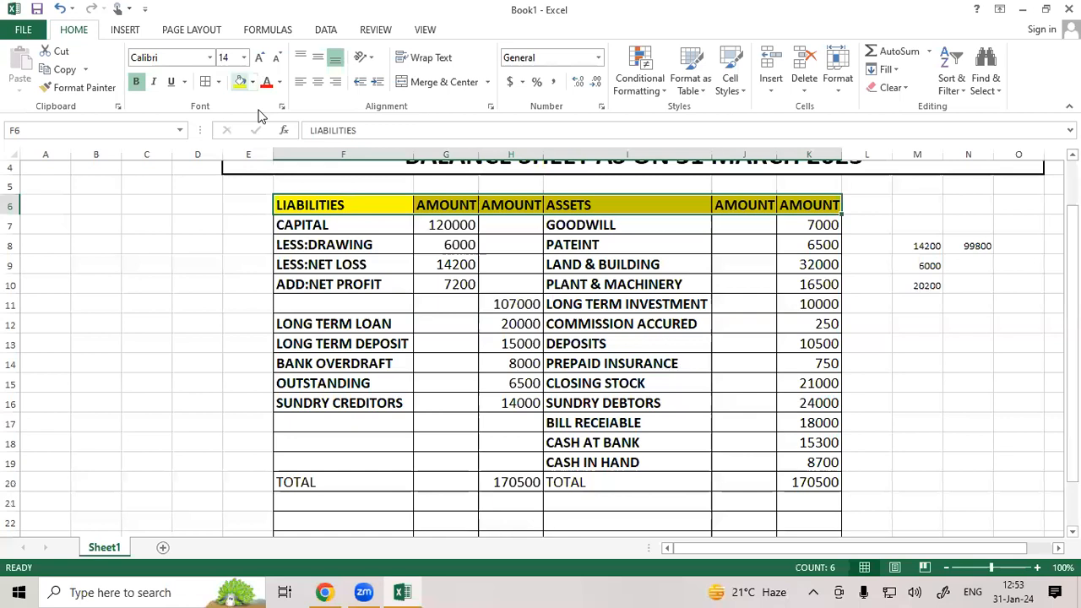
click(432, 308)
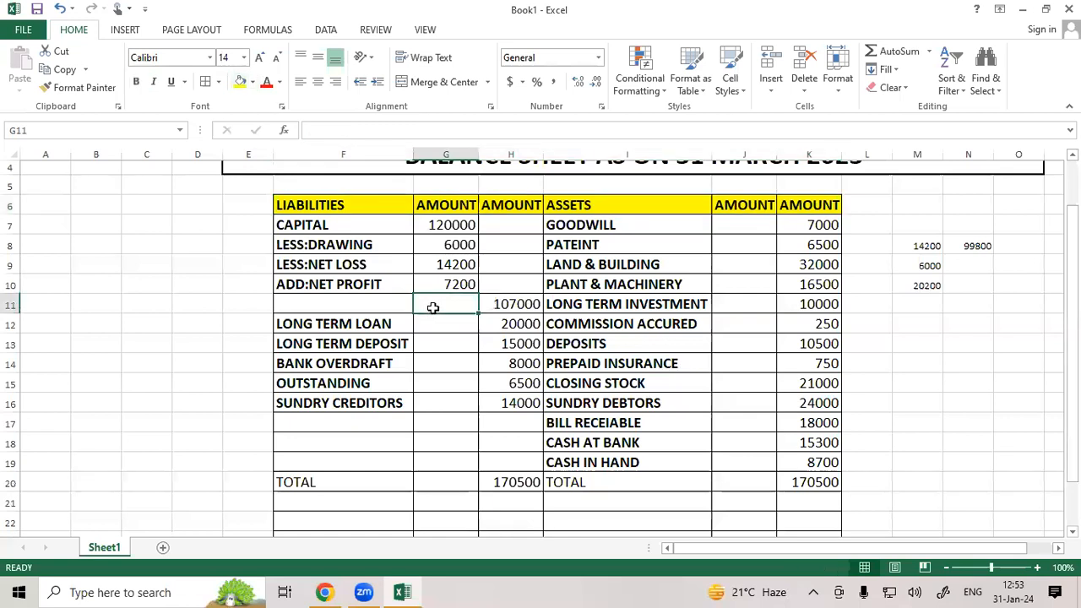